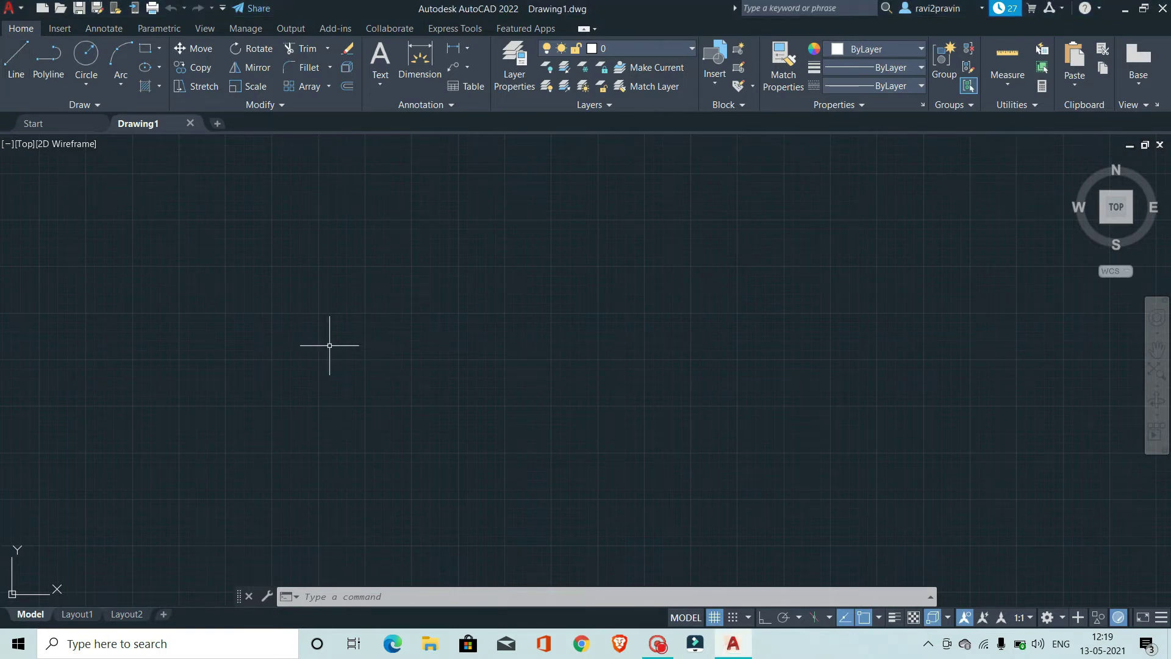
Step: Draw a 2000-unit horizontal line with Ortho turned on
left_click(16, 58)
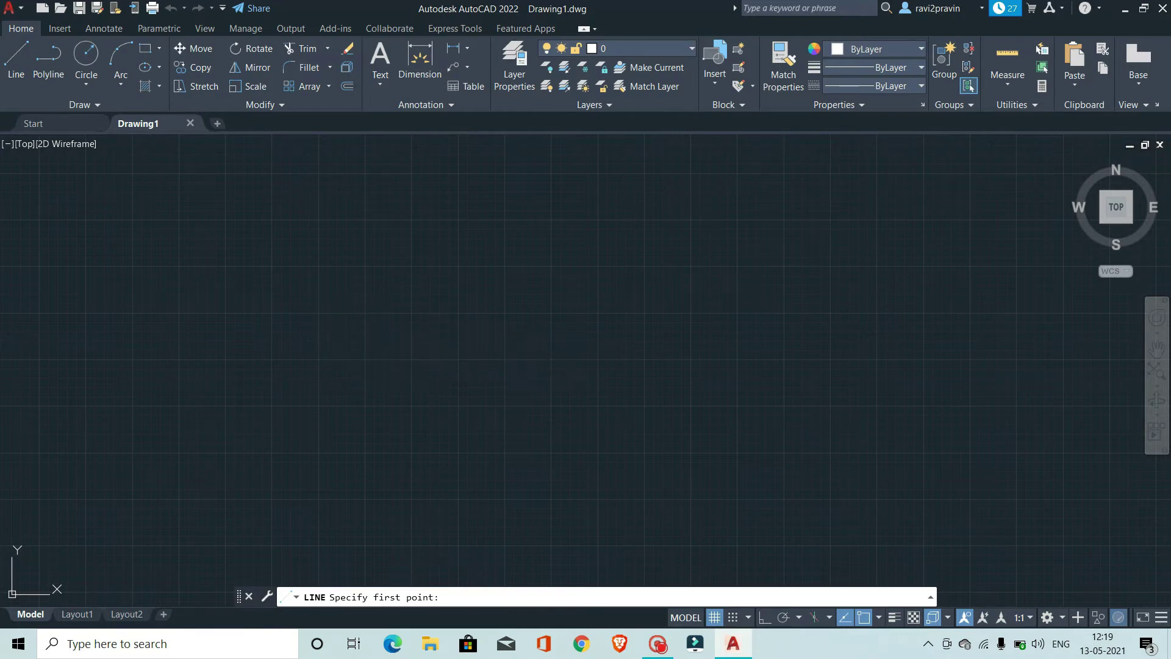
left_click(340, 337)
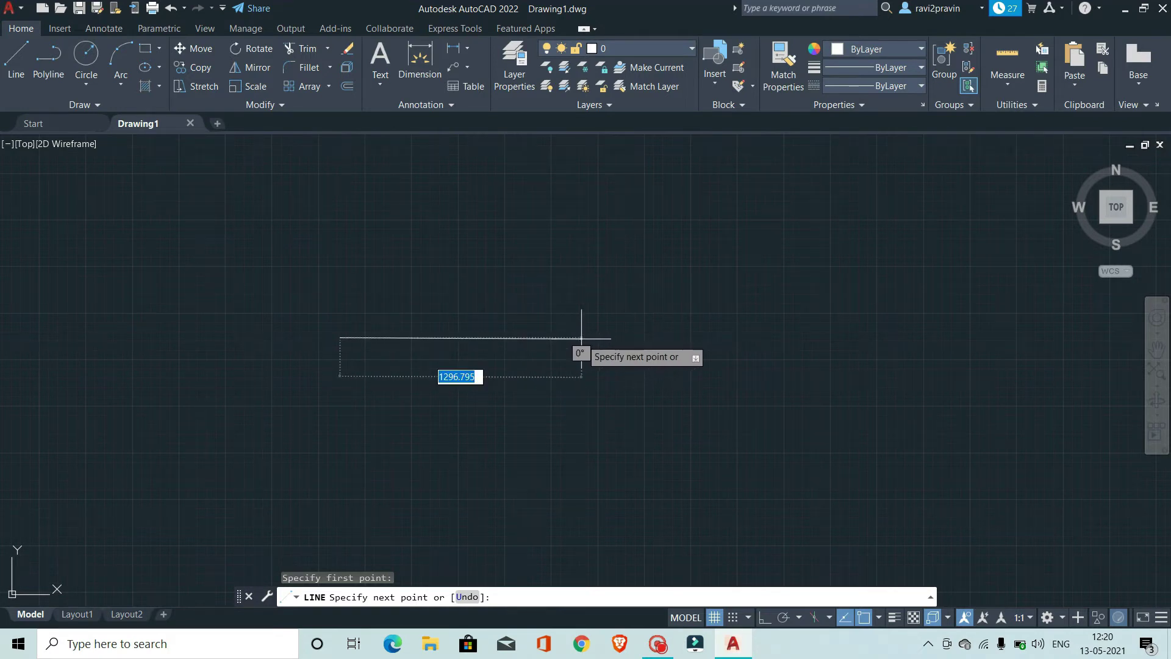
key("F8")
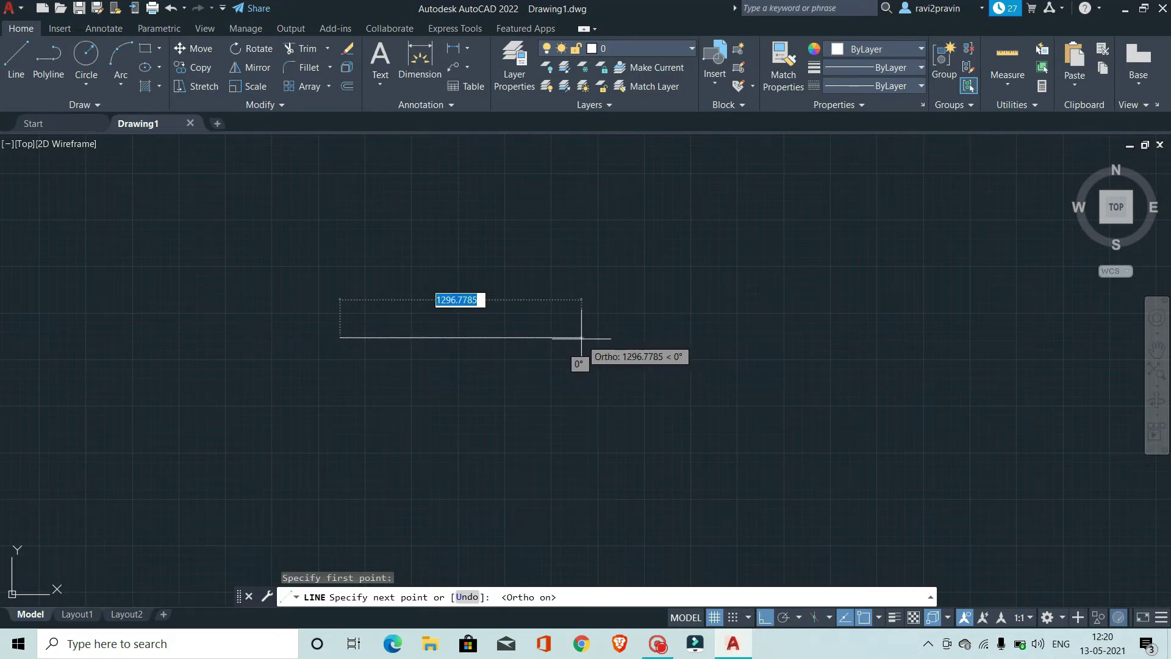
type("2000")
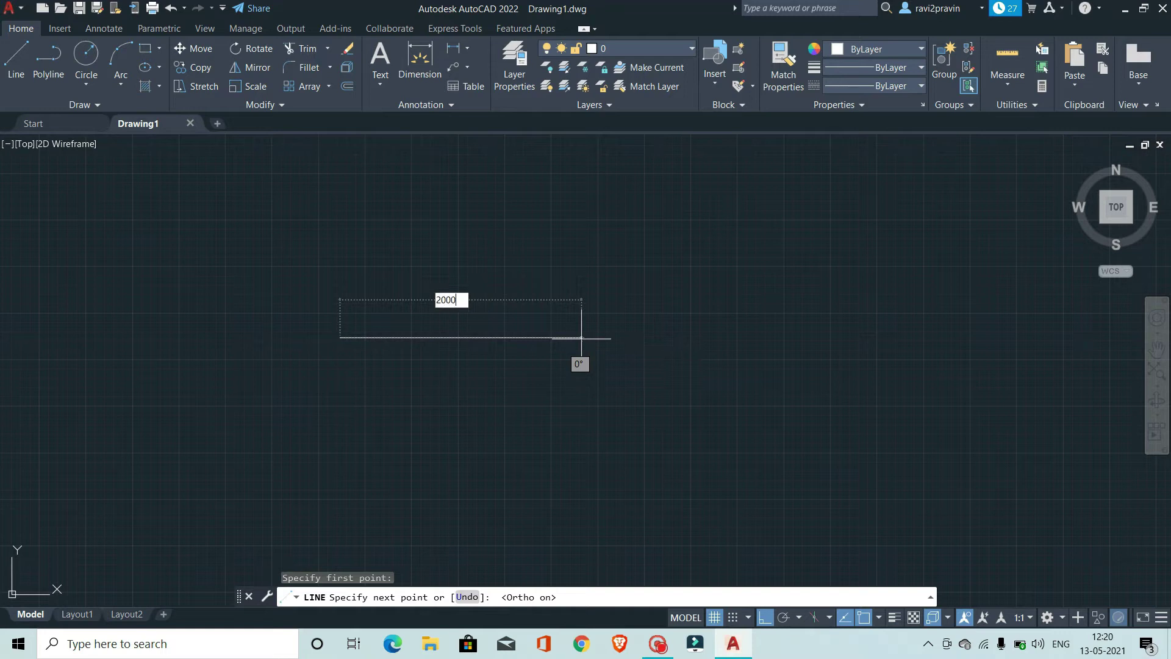
key("Return")
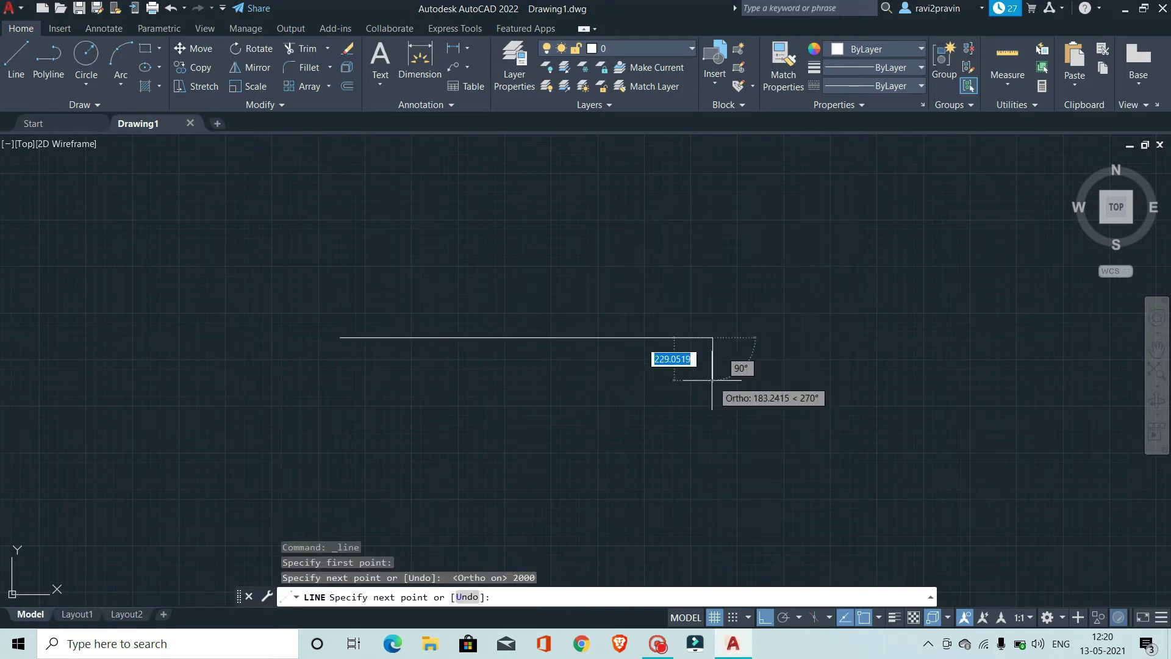
key("Escape")
type("l")
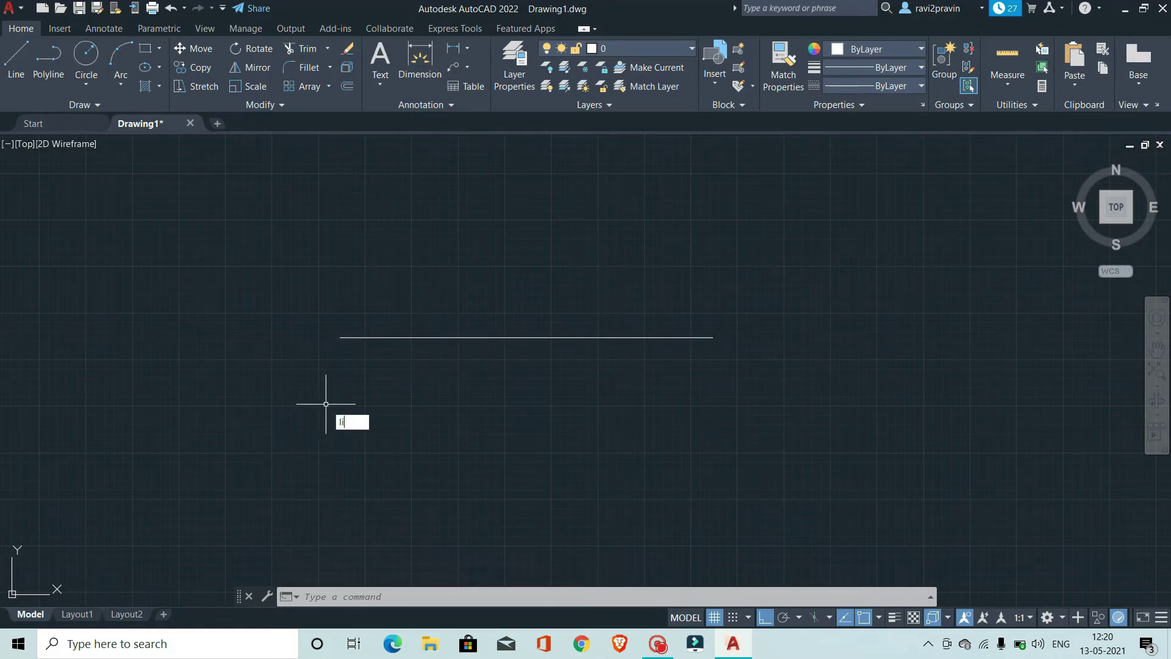
Step: Draw a practice line with a horizontal segment followed by an angled segment
type("ne")
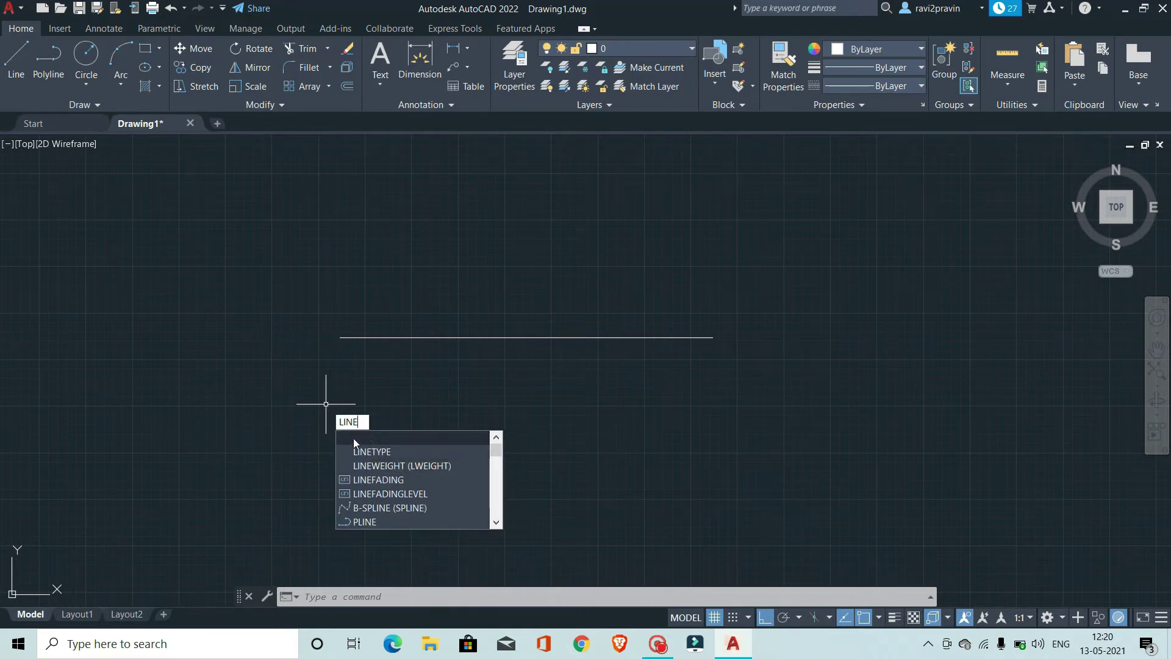
key("BackSpace")
key("BackSpace")
key("BackSpace")
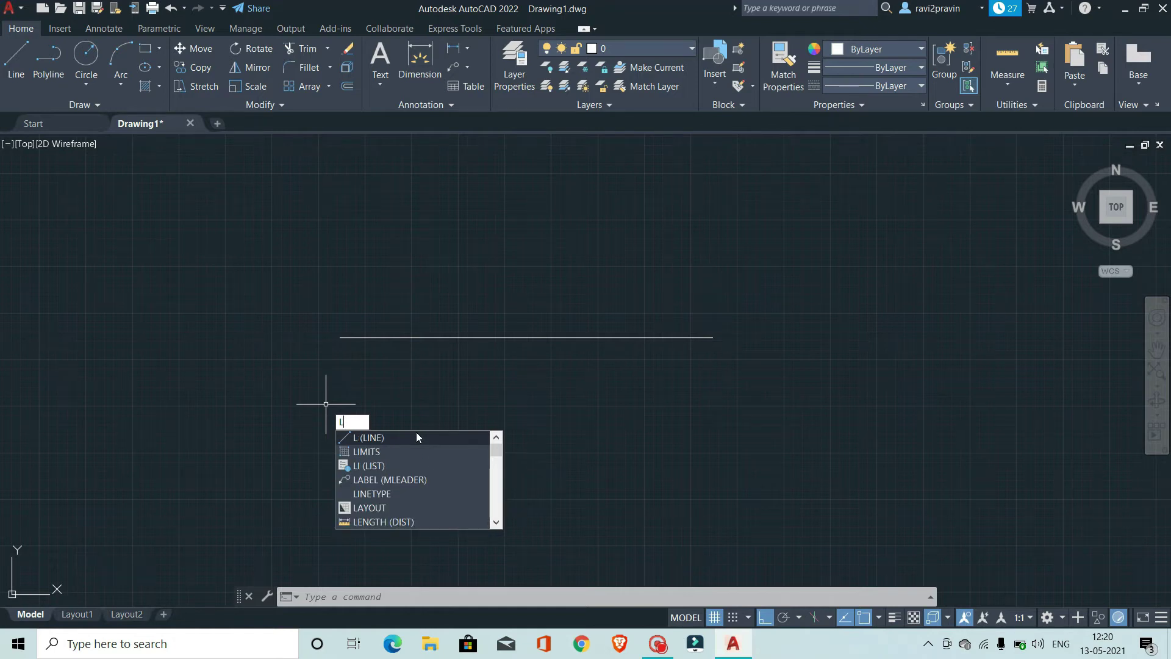
type("I")
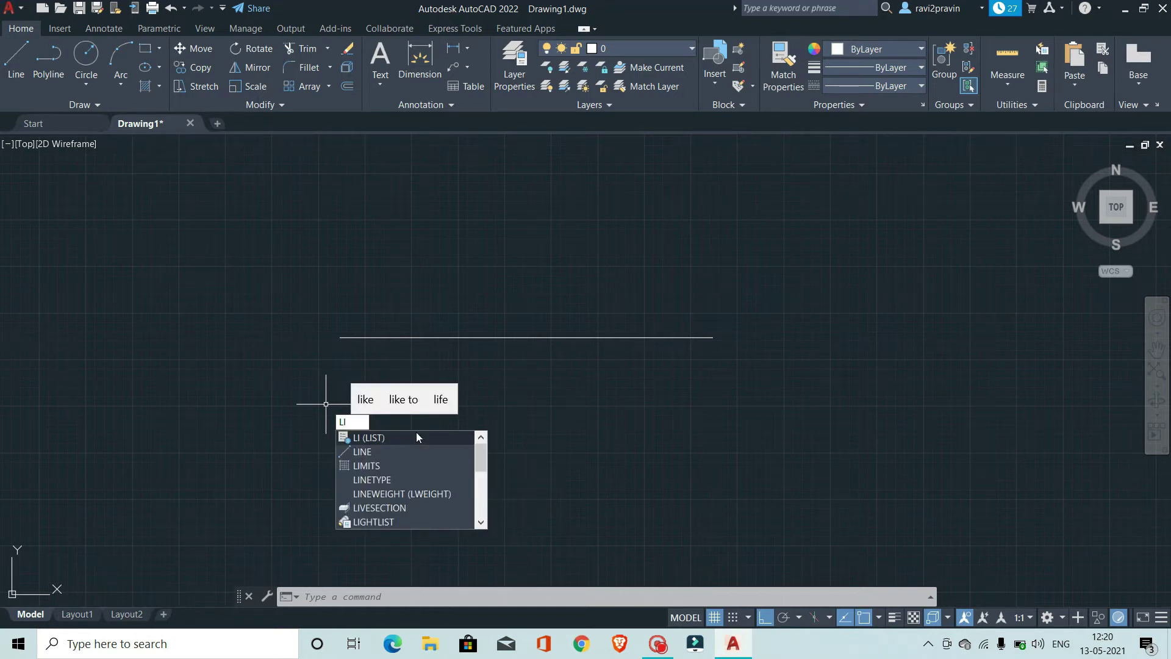
type("N")
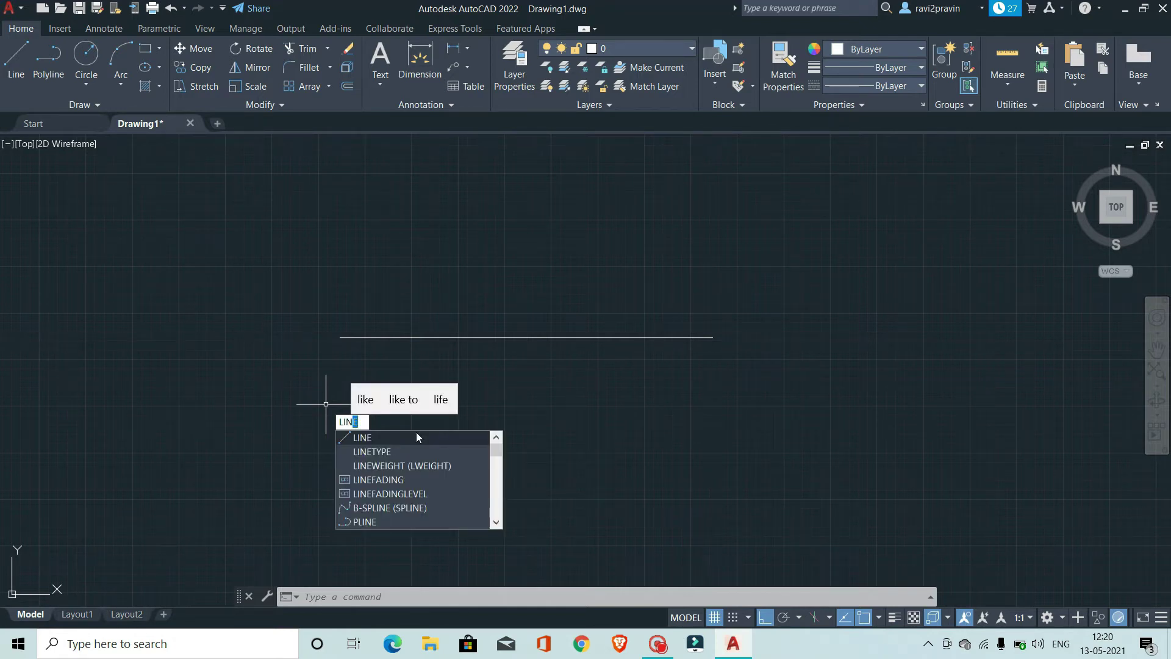
key("Return")
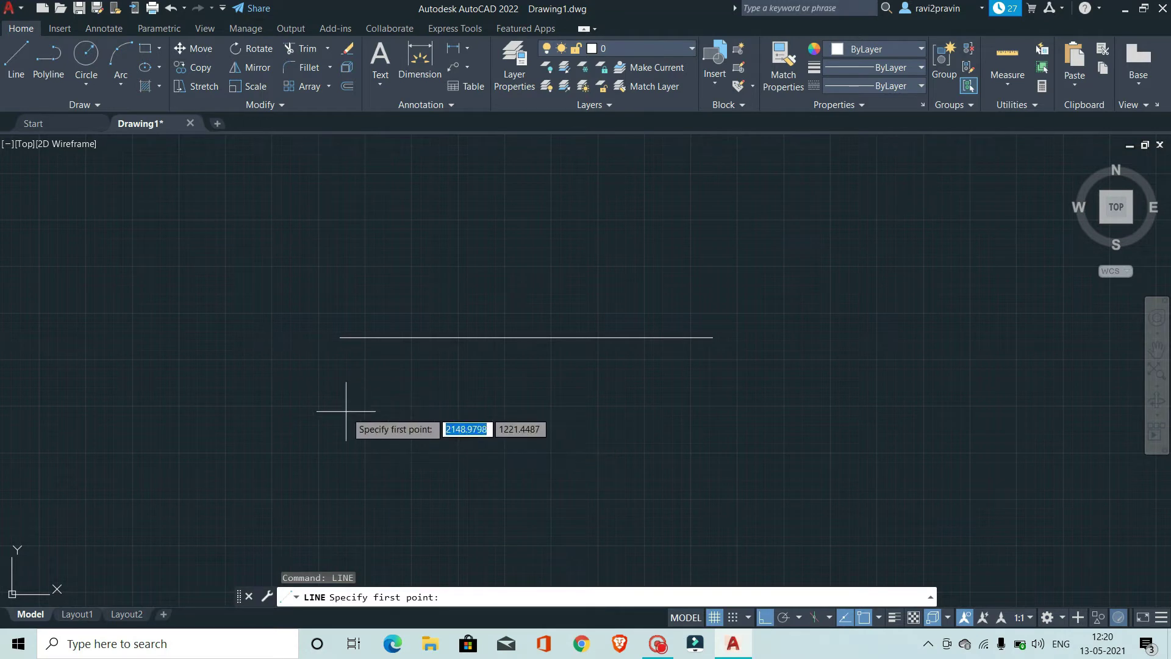
left_click(346, 412)
left_click(701, 395)
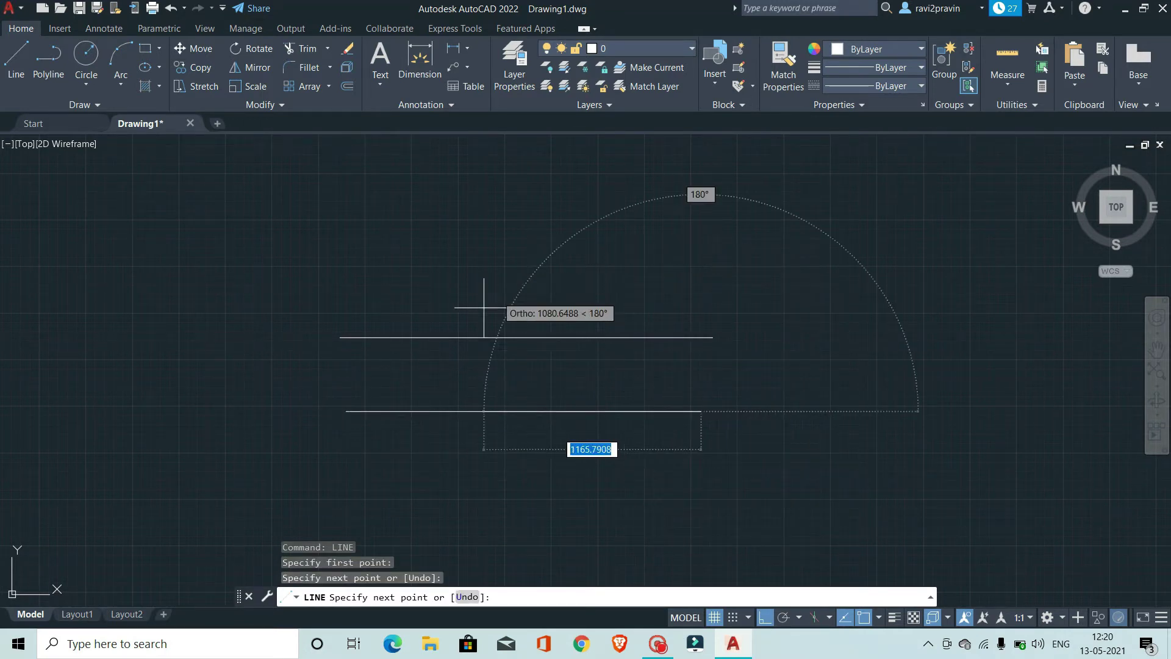
key("F8")
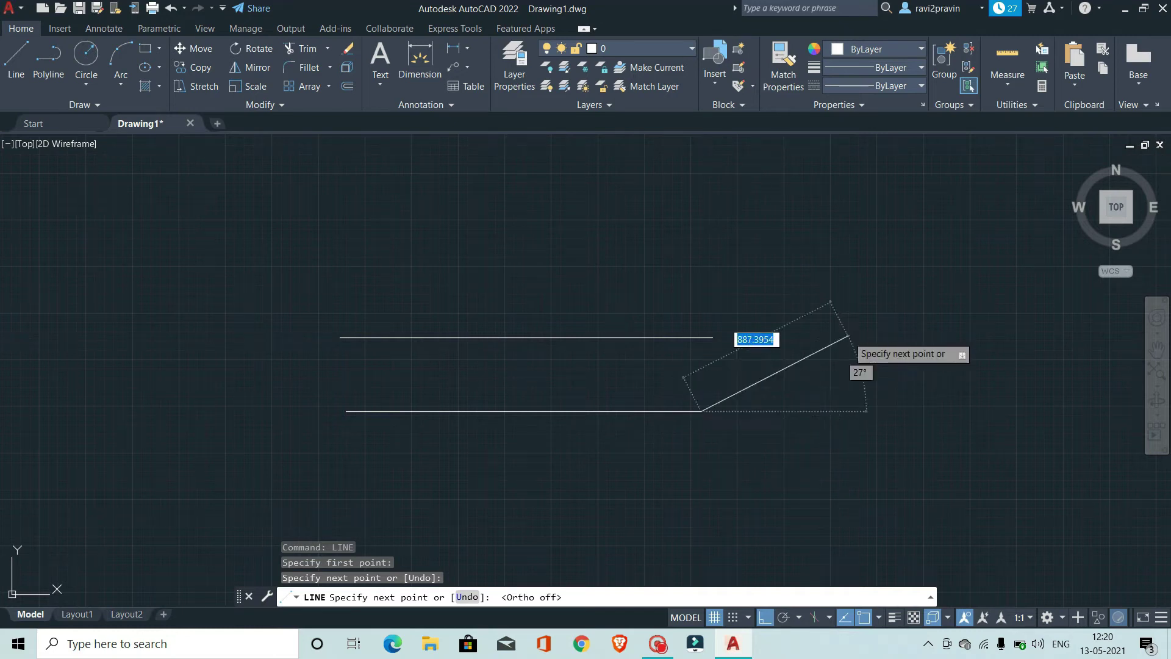
left_click(852, 328)
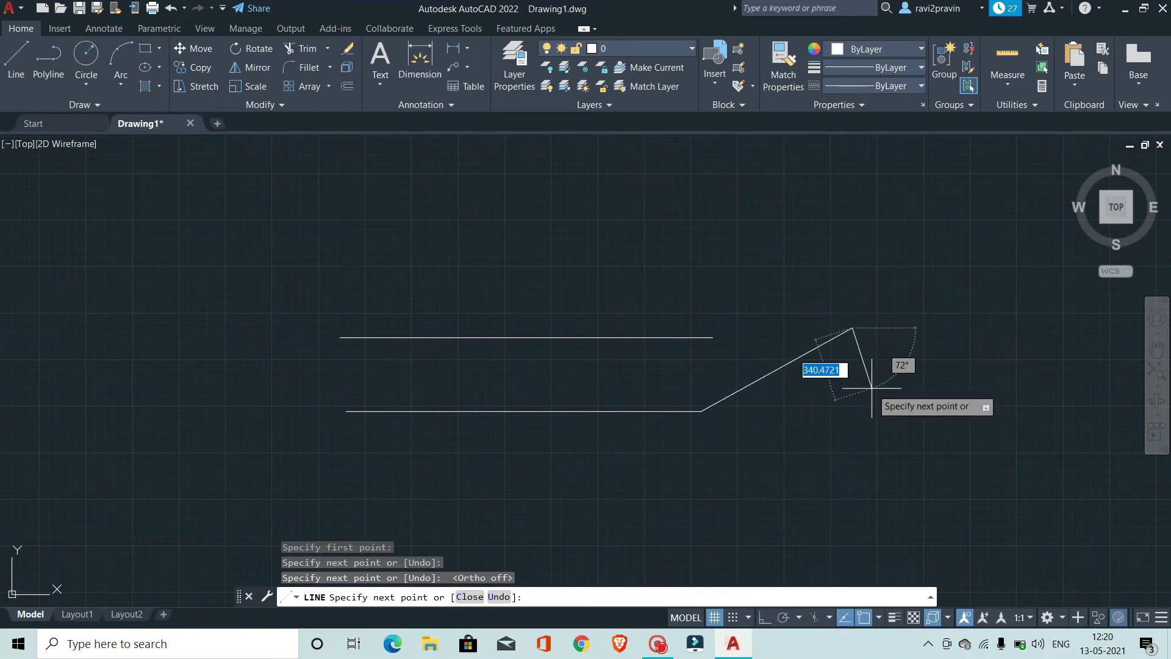
key("Escape")
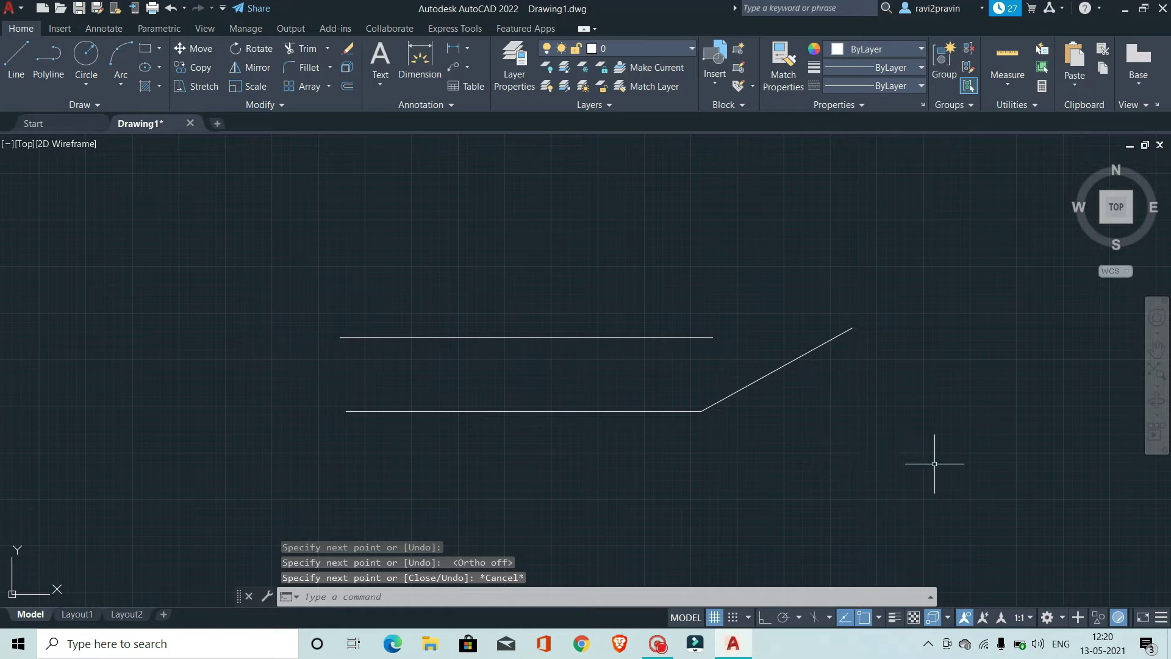
Step: Window-select all three practice lines and delete them
left_click(906, 520)
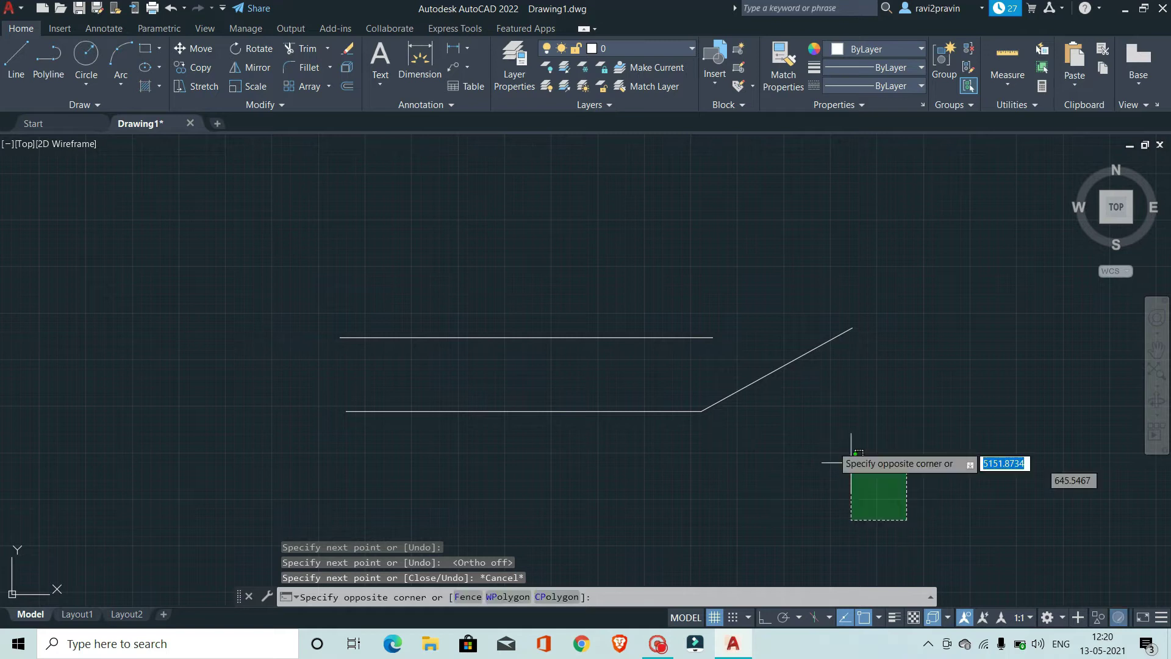
left_click(371, 317)
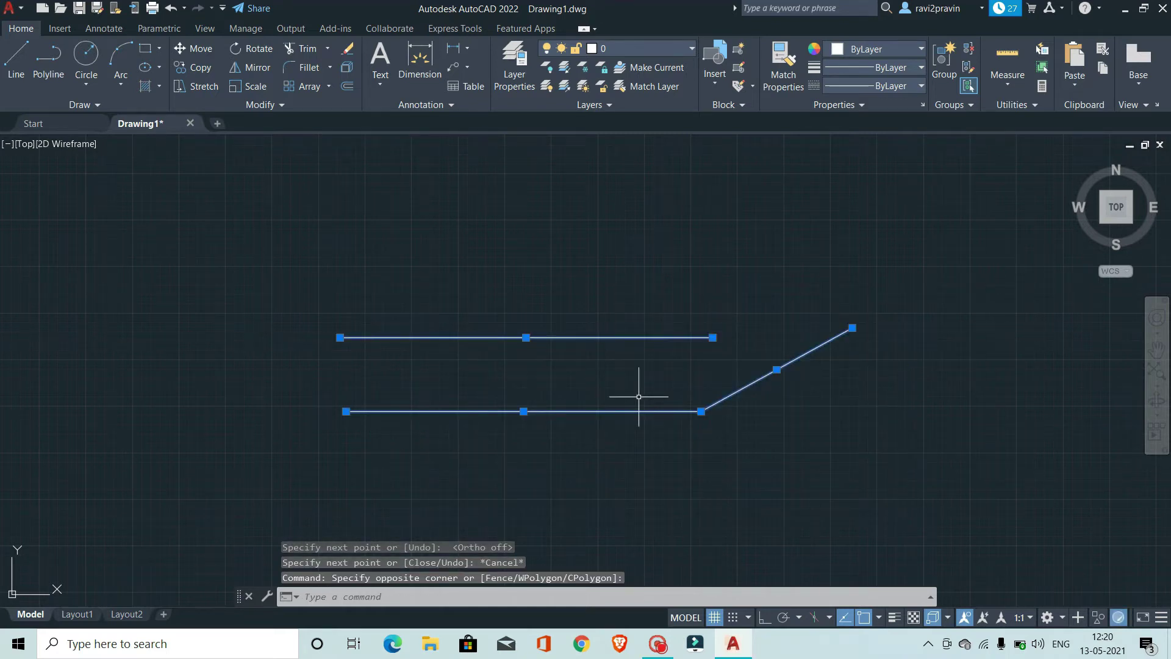
key("Delete")
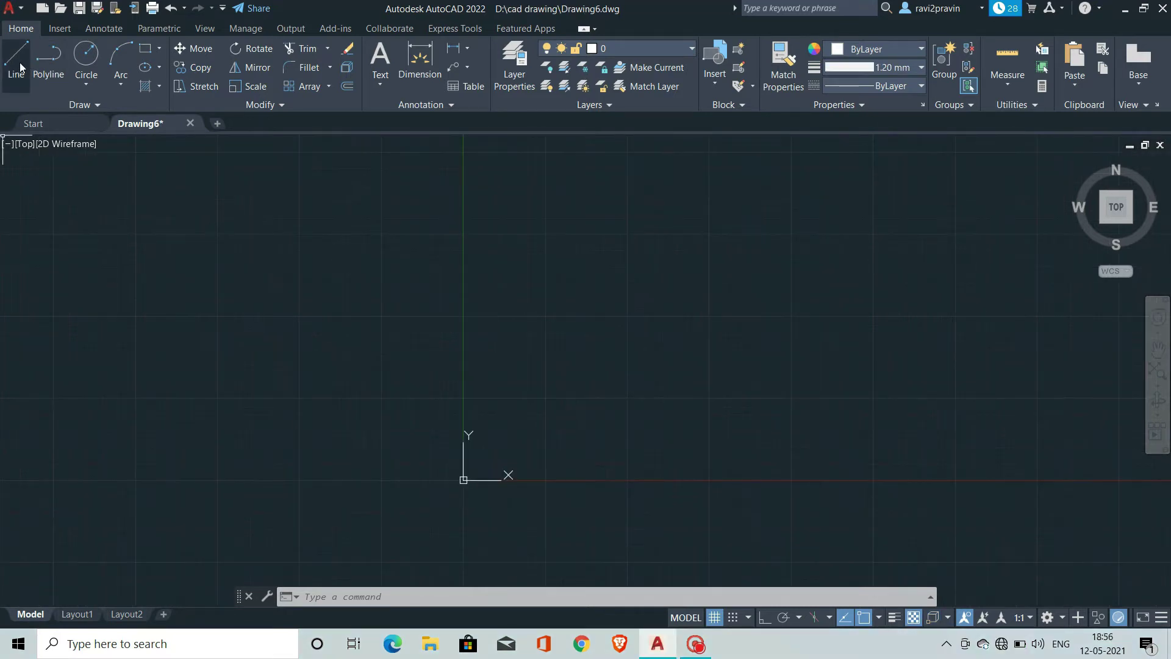
Step: Draw an open profile: horizontal top, vertical drop, V-shaped bottom, then a flat right end
left_click(17, 61)
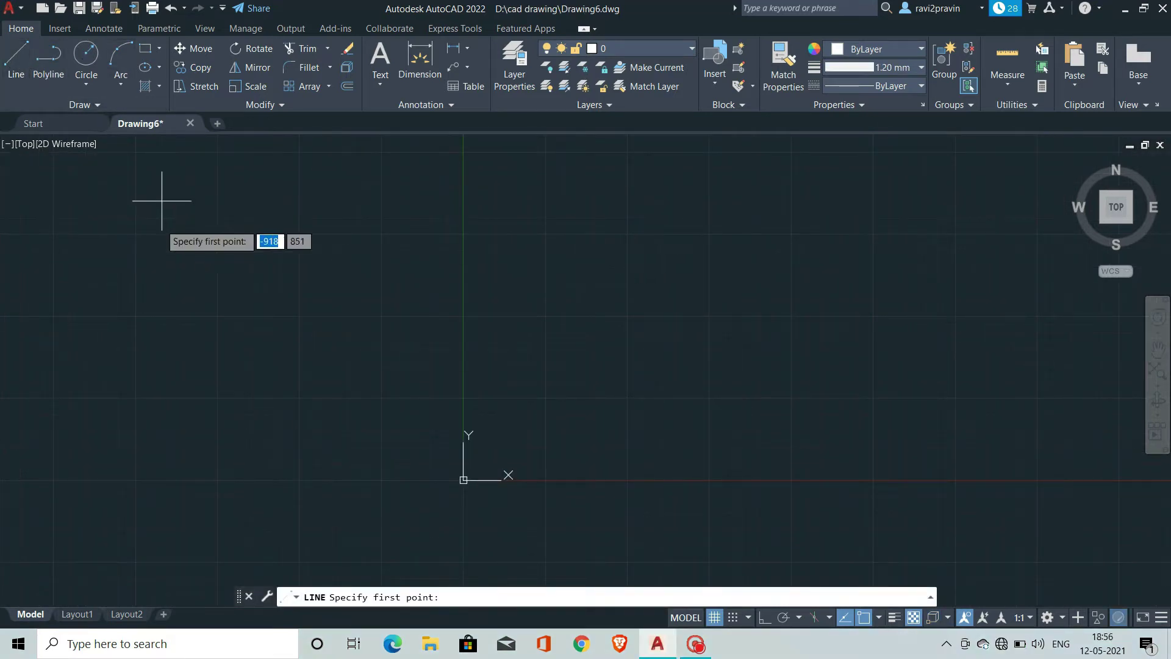
left_click(237, 305)
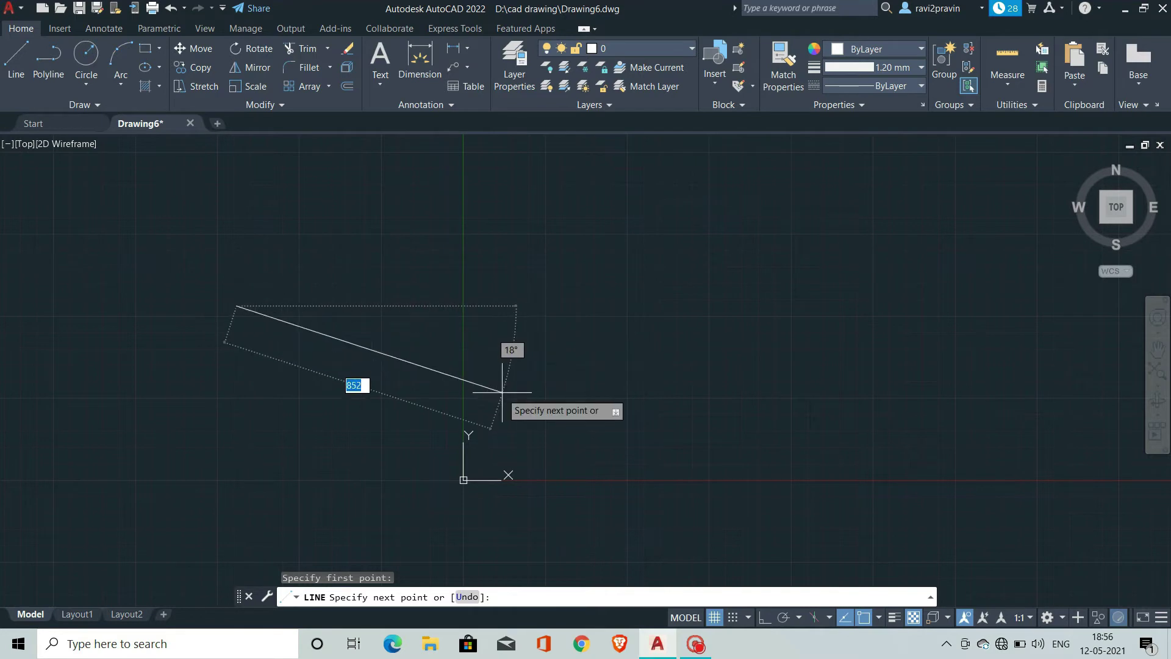
key("F8")
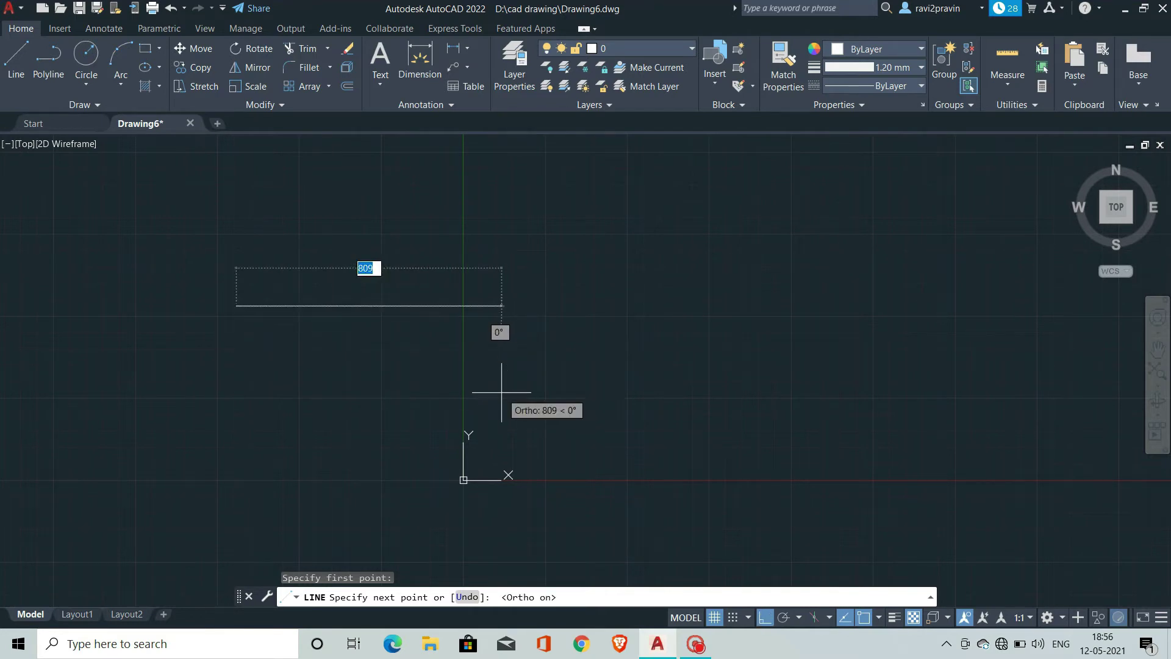
left_click(478, 344)
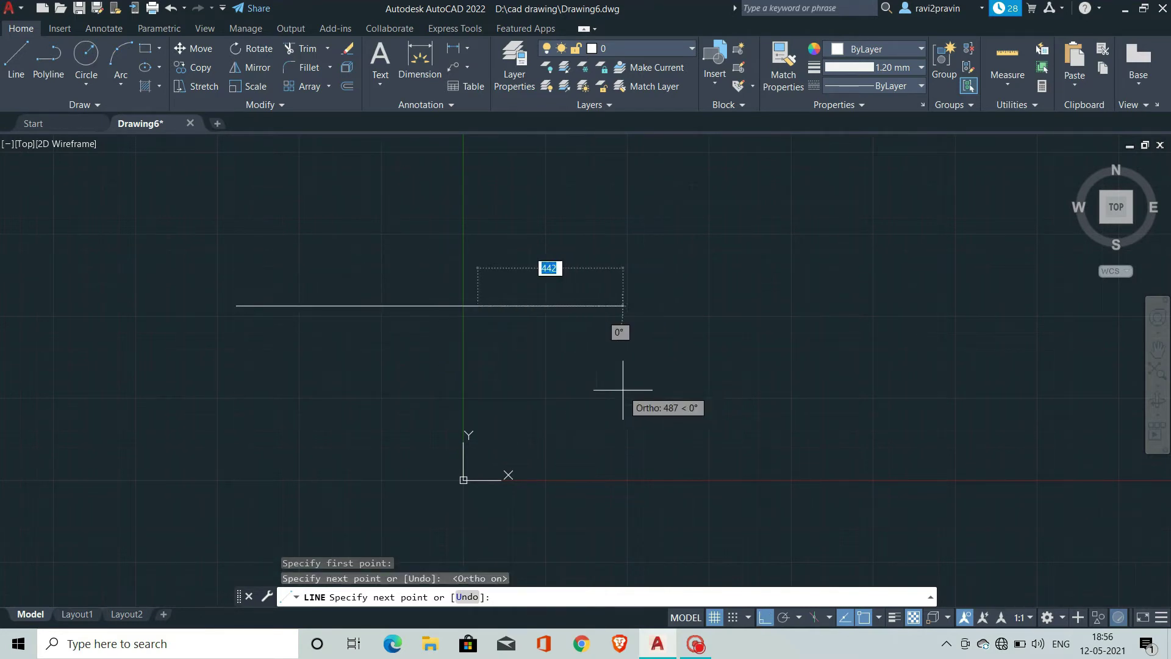
left_click(478, 403)
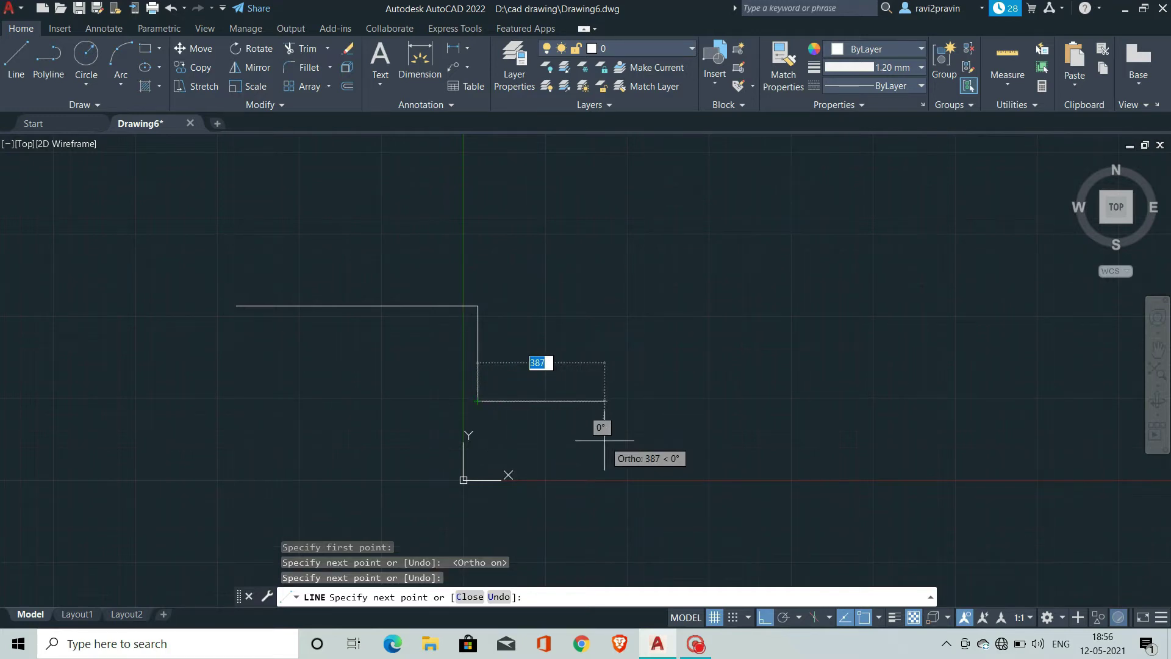
key("F8")
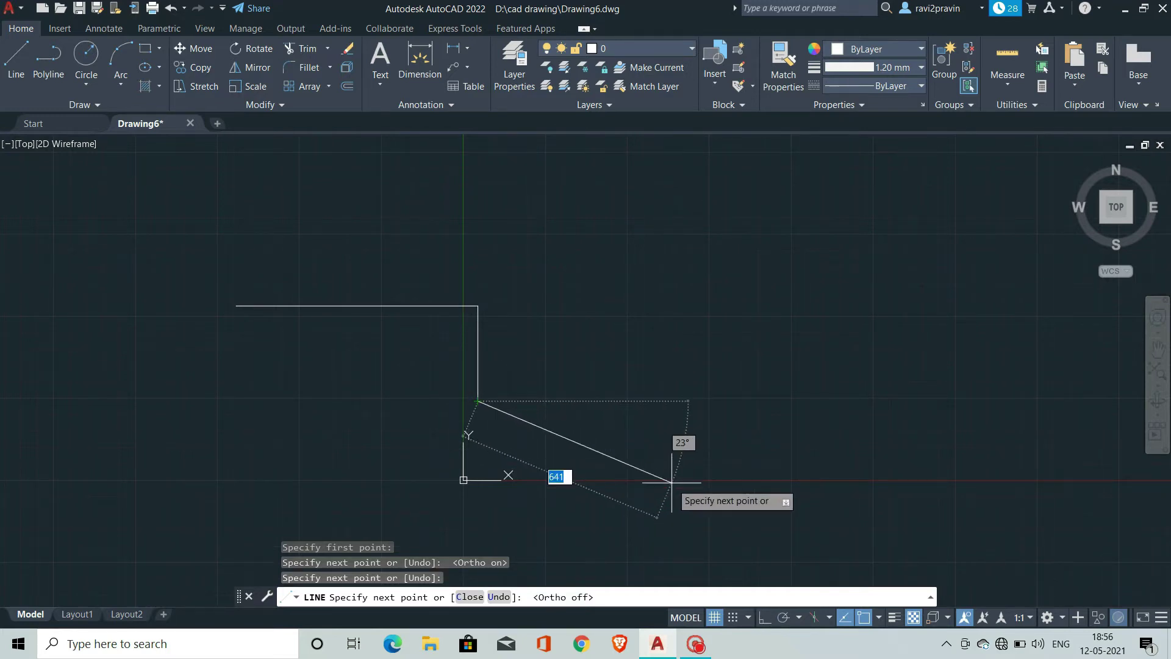
left_click(687, 482)
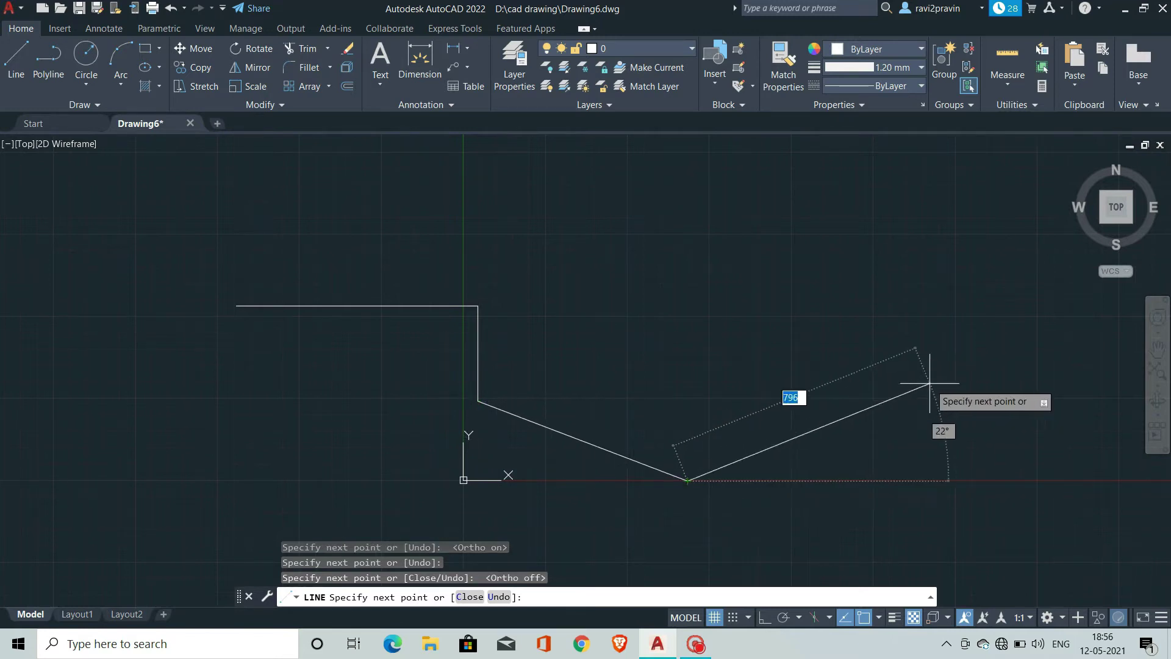
left_click(864, 404)
left_click(853, 311)
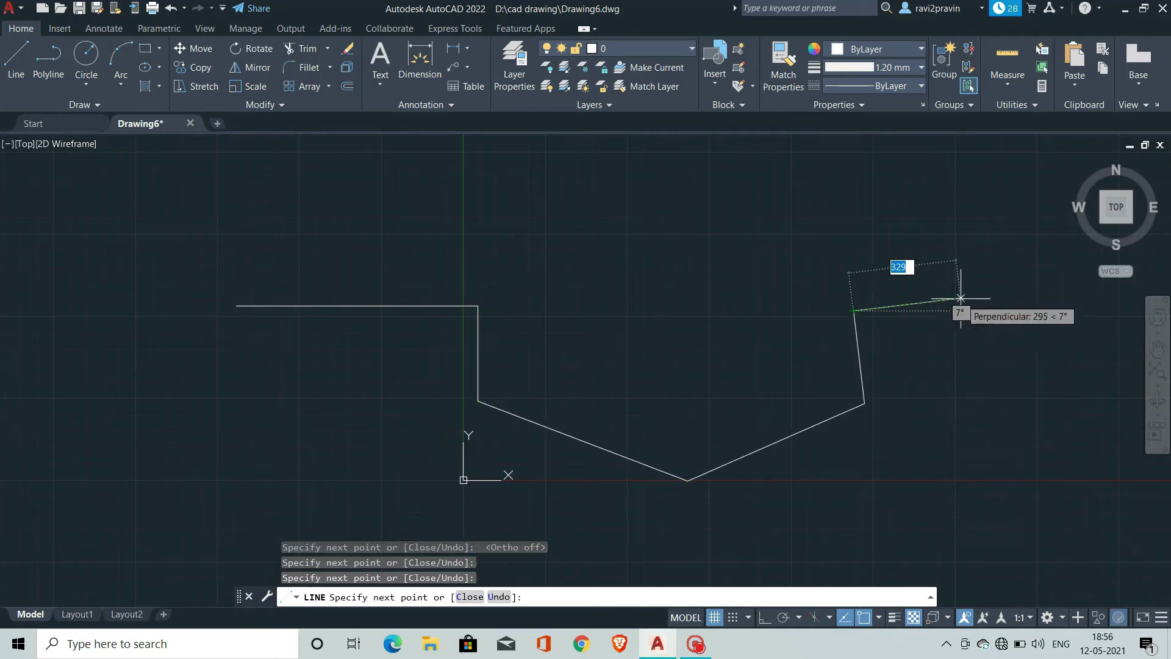
left_click(1012, 311)
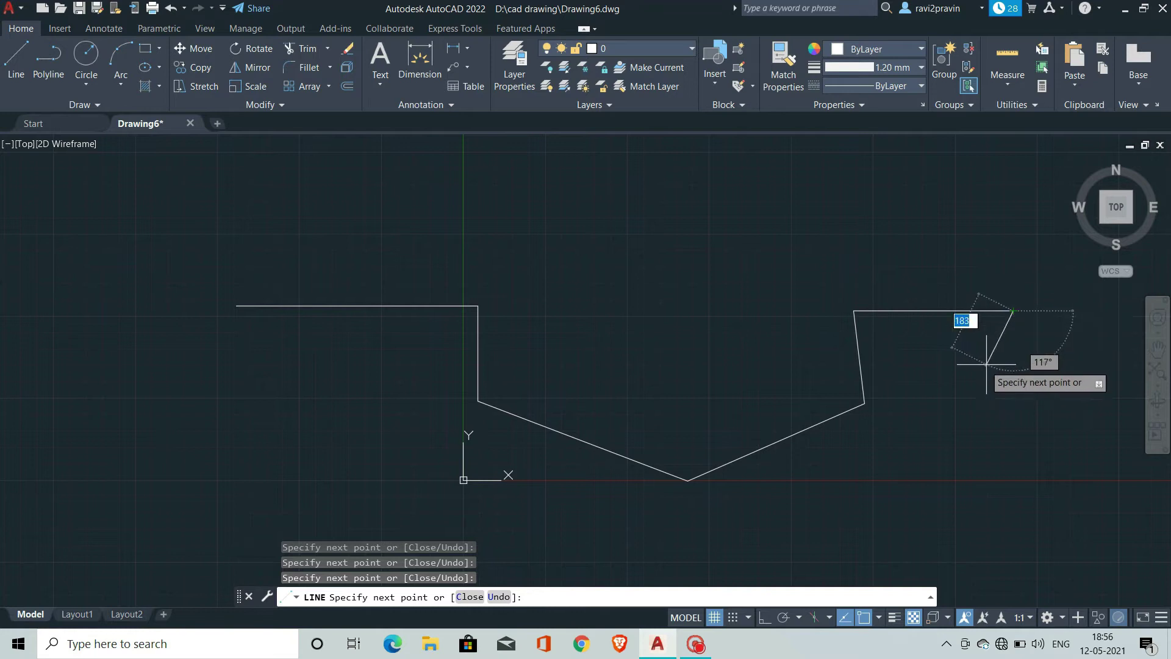
key("Escape")
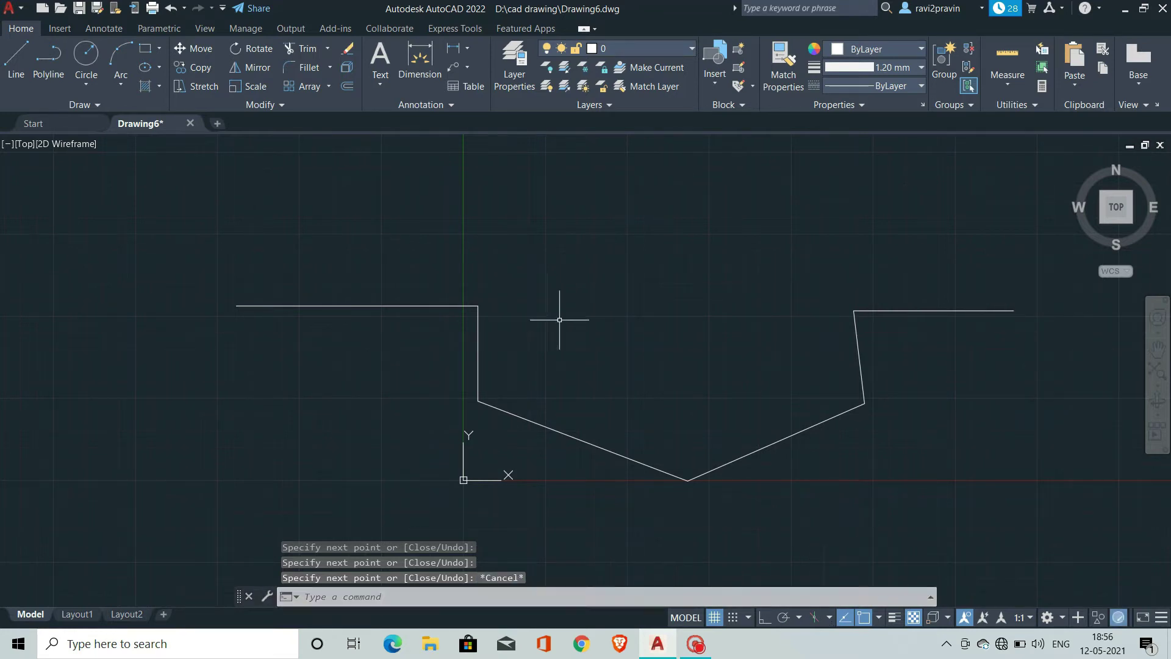
Step: Draw an eleven-vertex zigzag polyline across the top, ending down toward the lower right
left_click(48, 72)
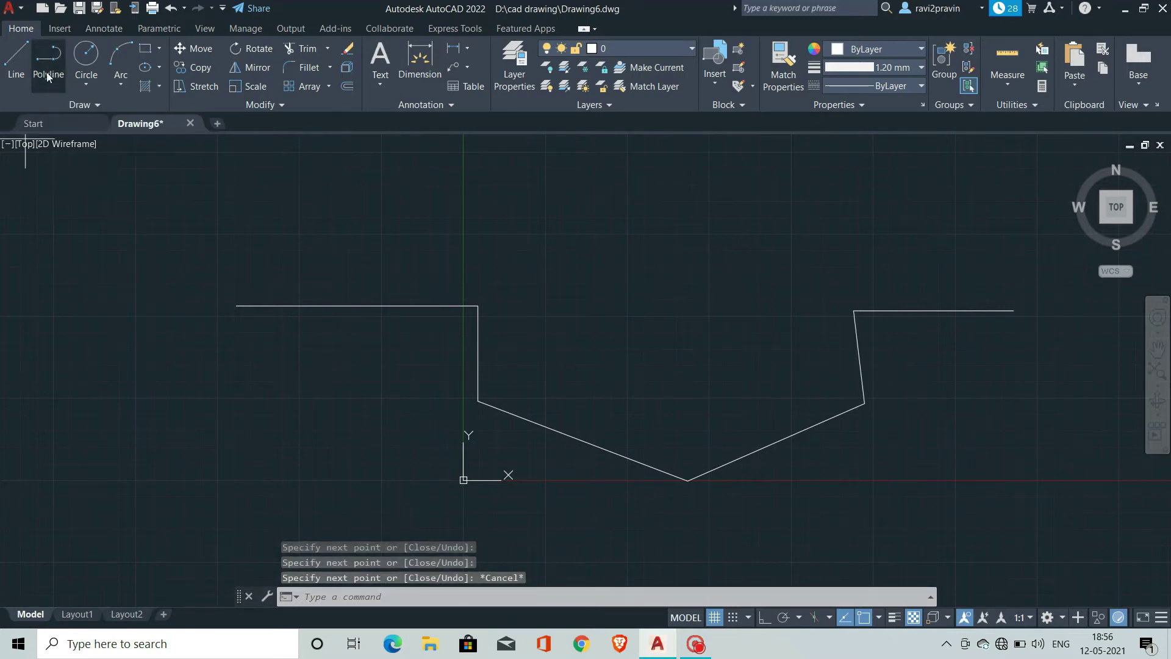
left_click(97, 244)
left_click(351, 240)
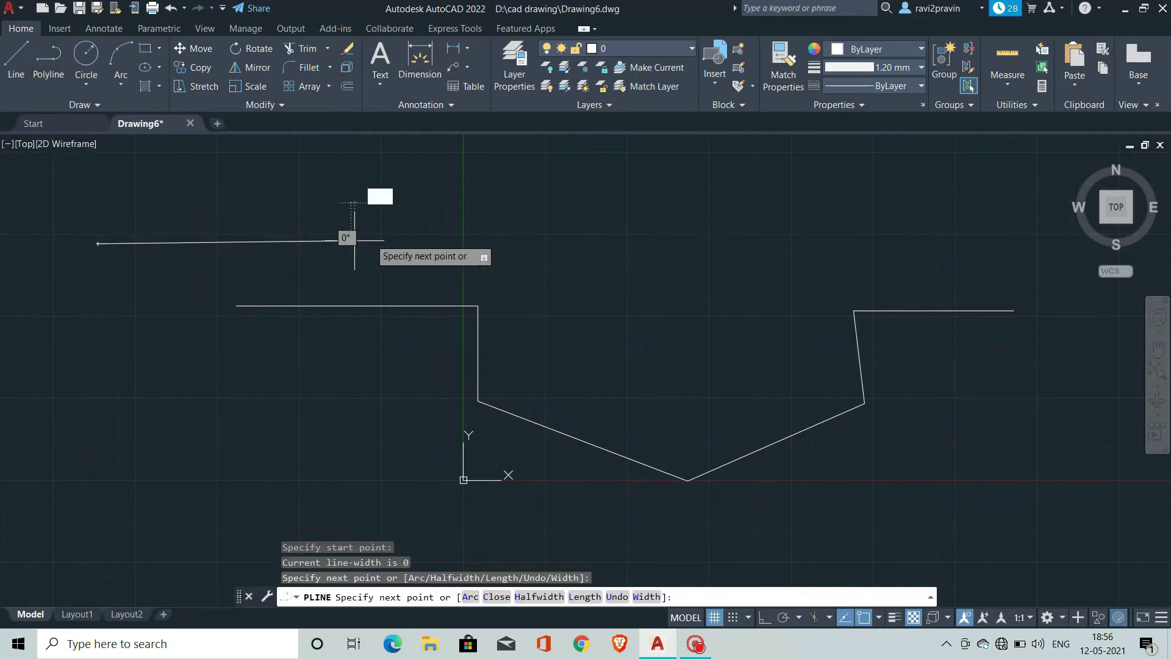
left_click(466, 211)
left_click(499, 247)
left_click(696, 207)
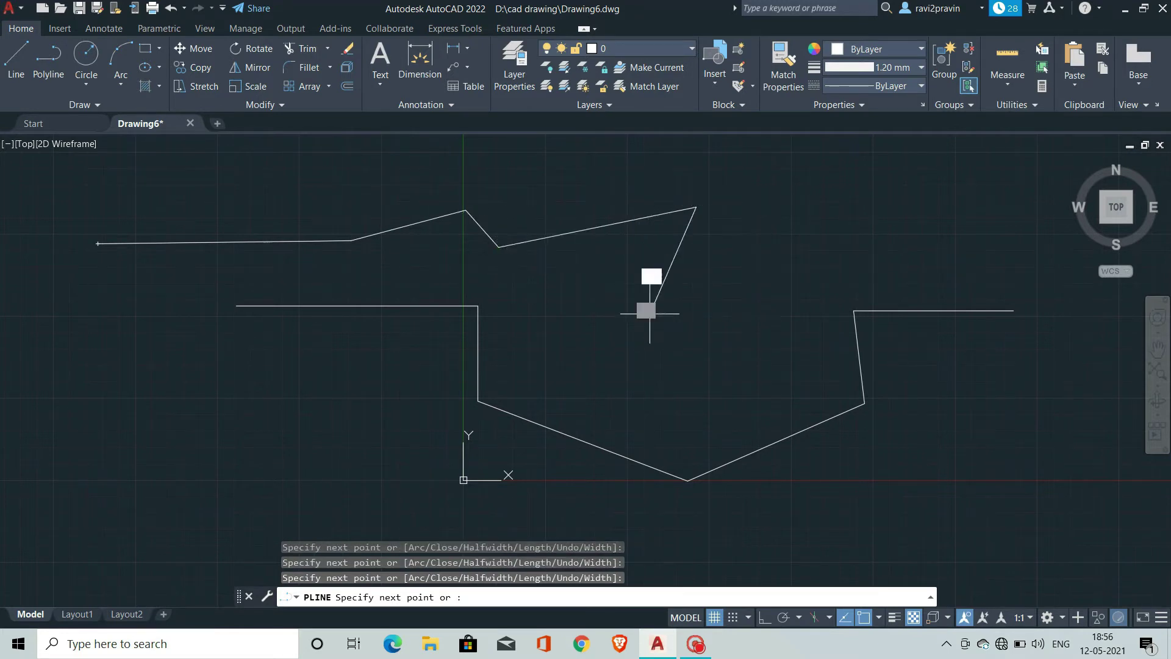
left_click(650, 314)
left_click(770, 307)
left_click(862, 228)
left_click(926, 267)
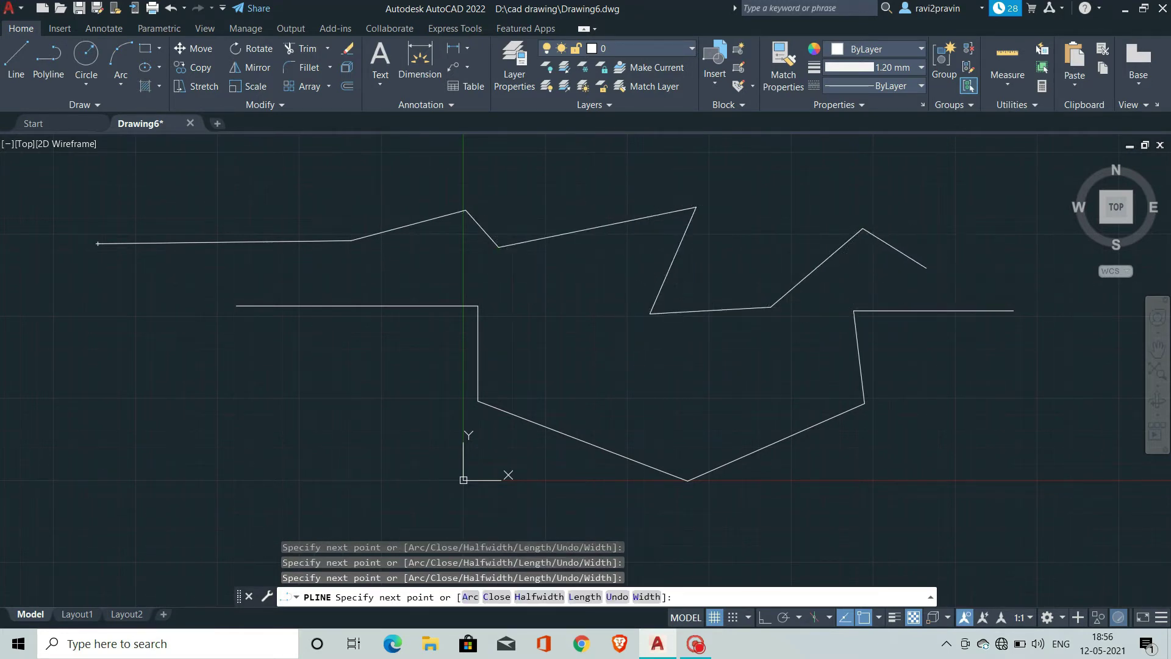
left_click(990, 268)
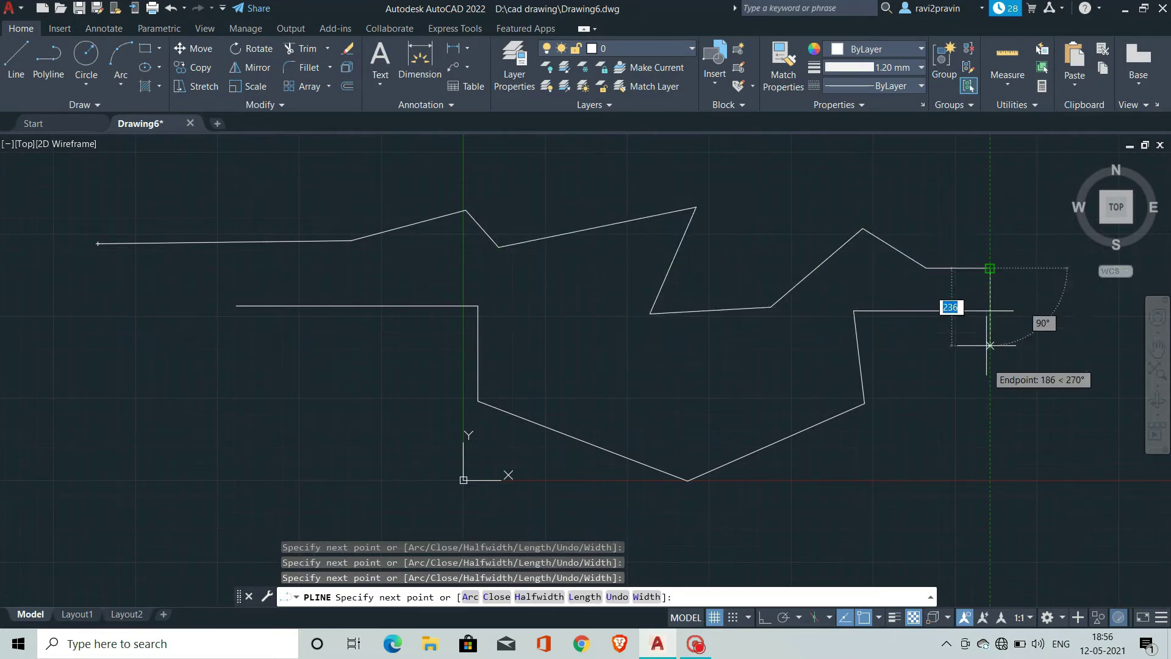
left_click(954, 393)
key("Escape")
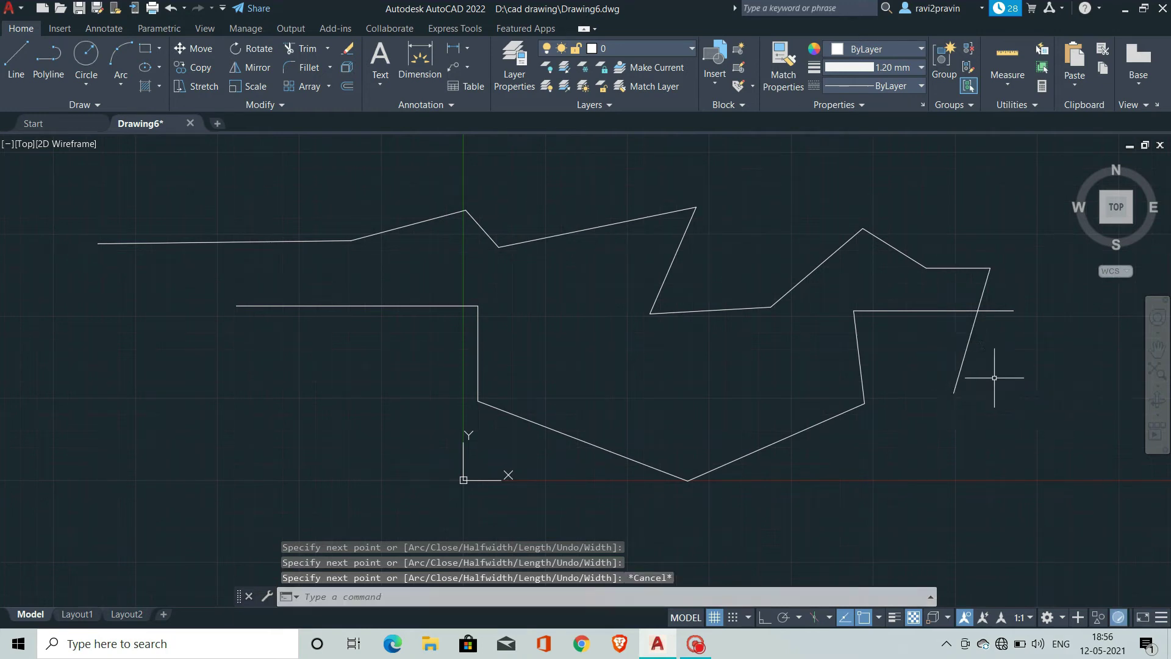
Step: Select and deselect the zigzag polyline, the left horizontal line and the bottom diagonal line
left_click(589, 228)
left_click(549, 314)
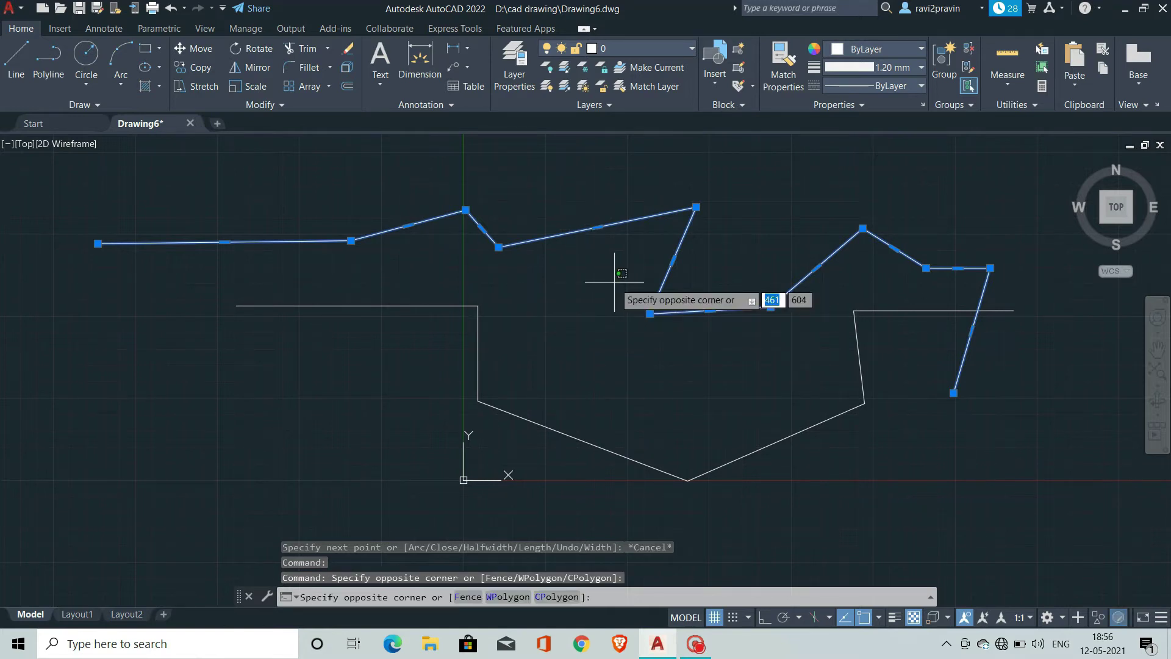
key("Escape")
key("Escape")
key("Escape")
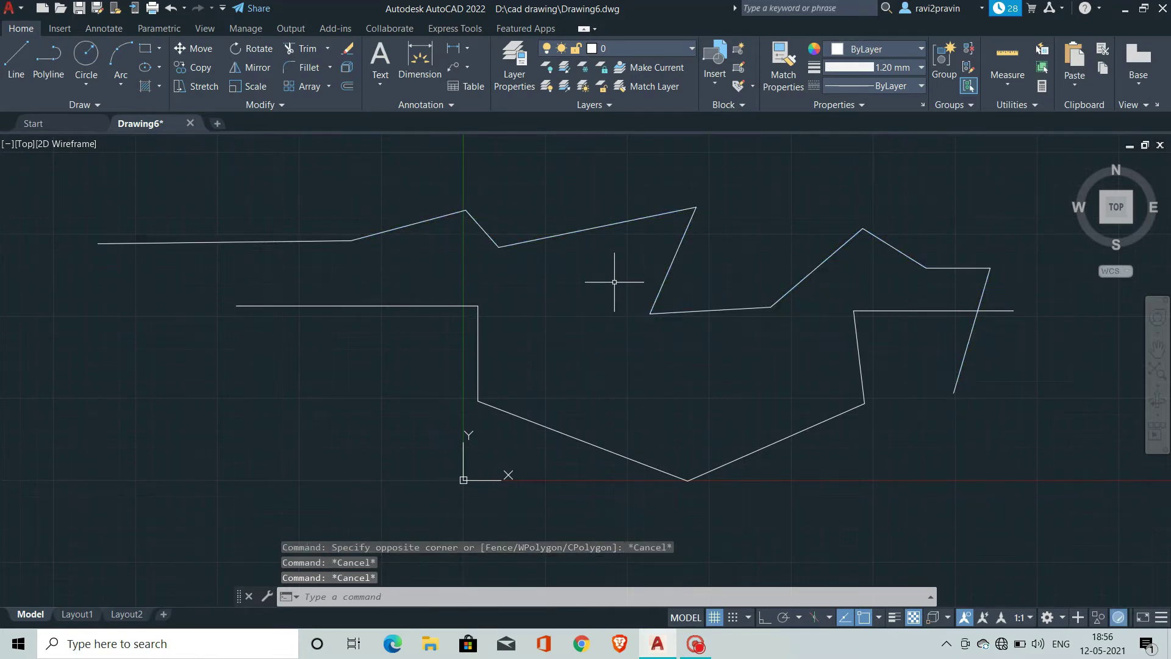
left_click(426, 306)
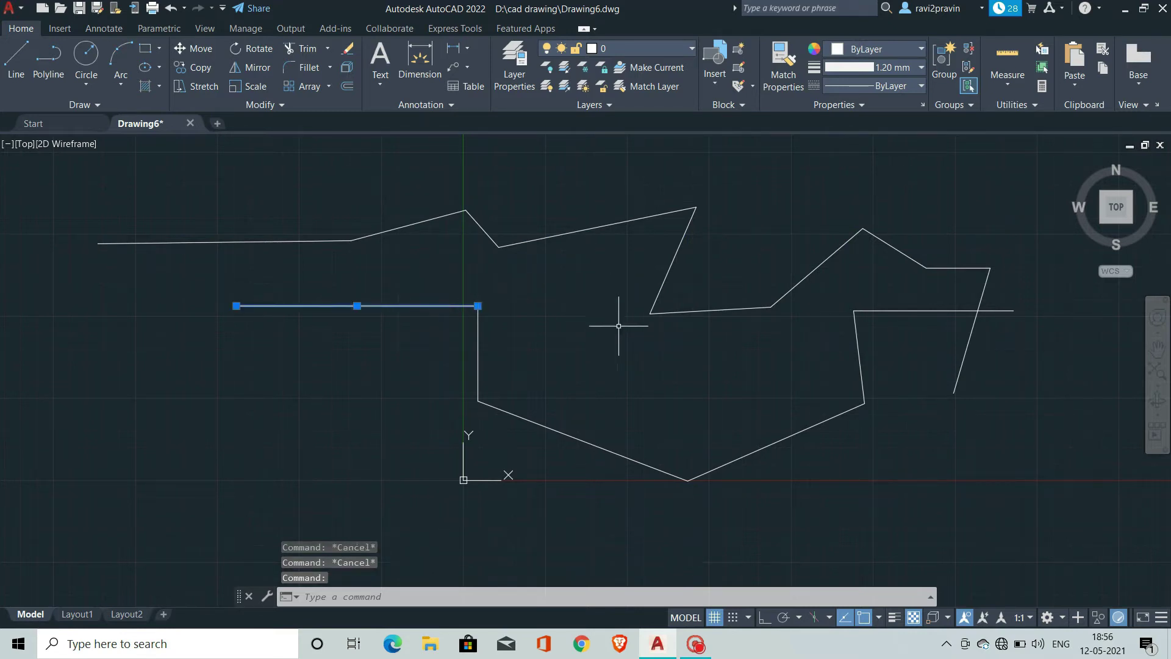
key("Escape")
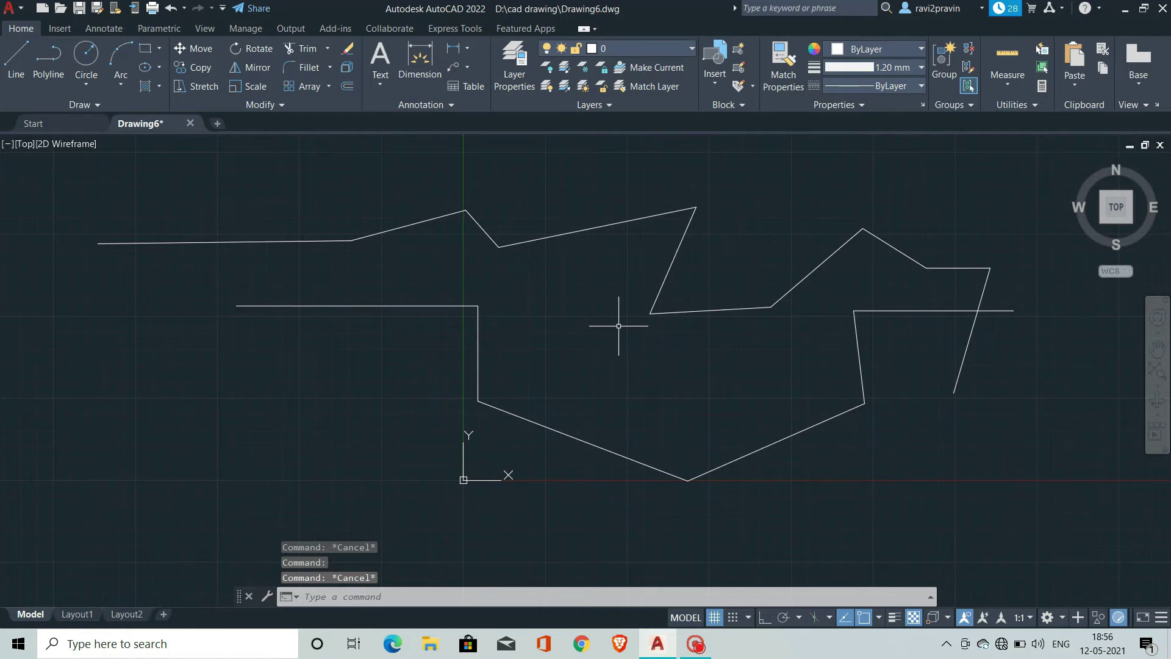
left_click(539, 426)
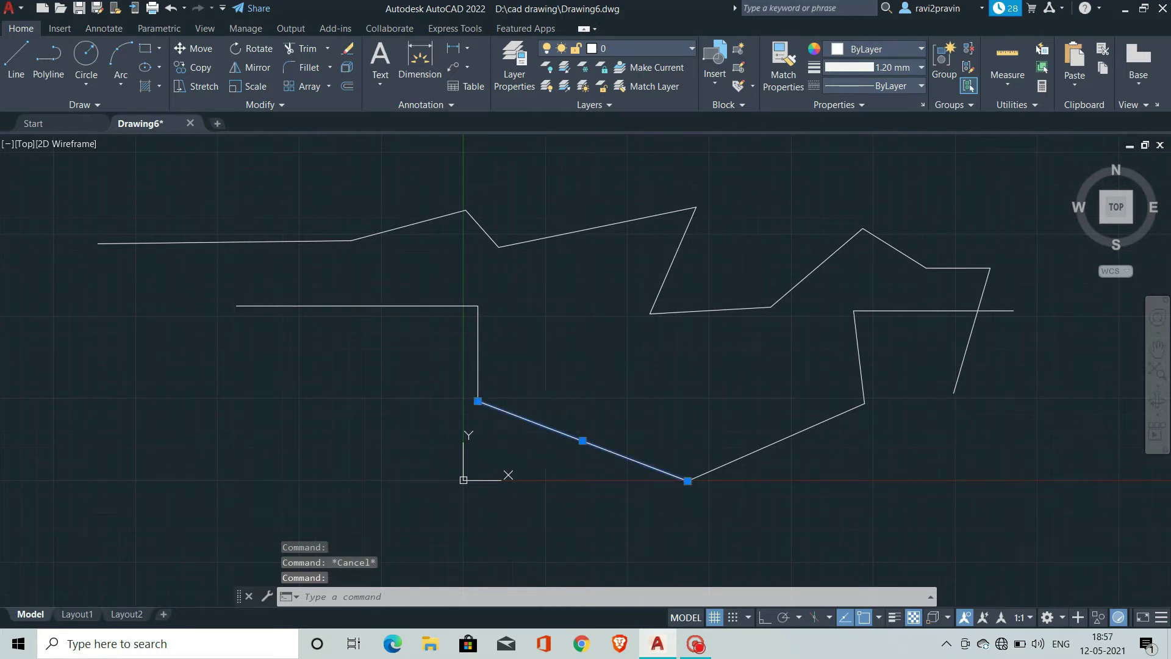
key("Escape")
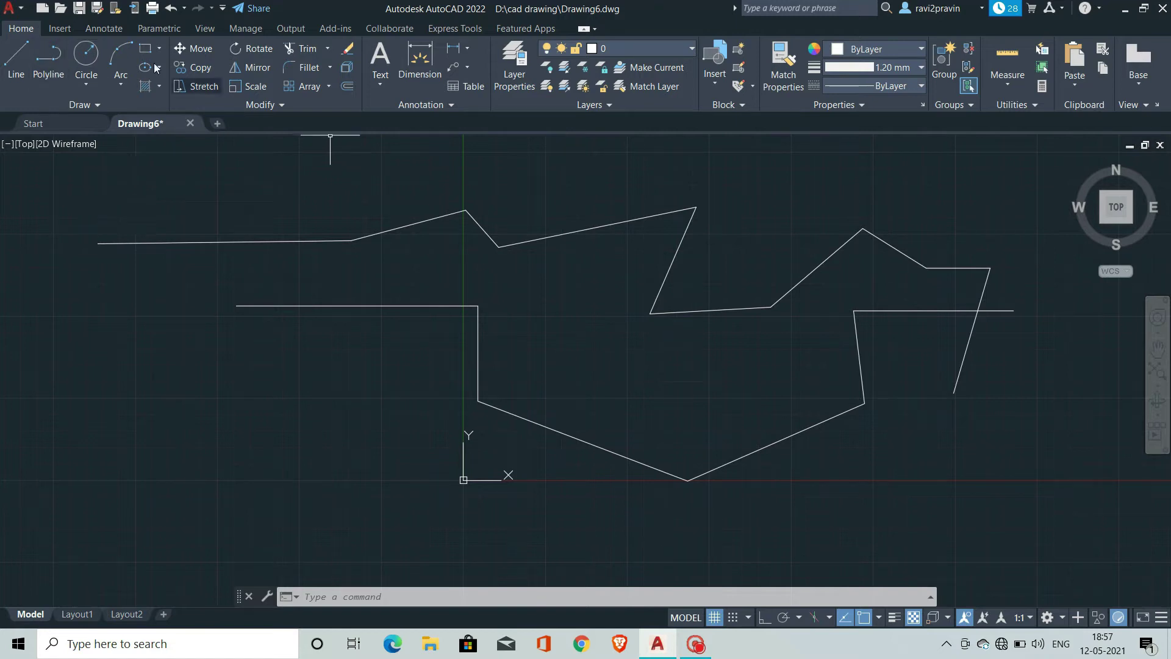
Step: Draw a centre-radius circle at the lower right, then crossing-window select all objects
left_click(83, 64)
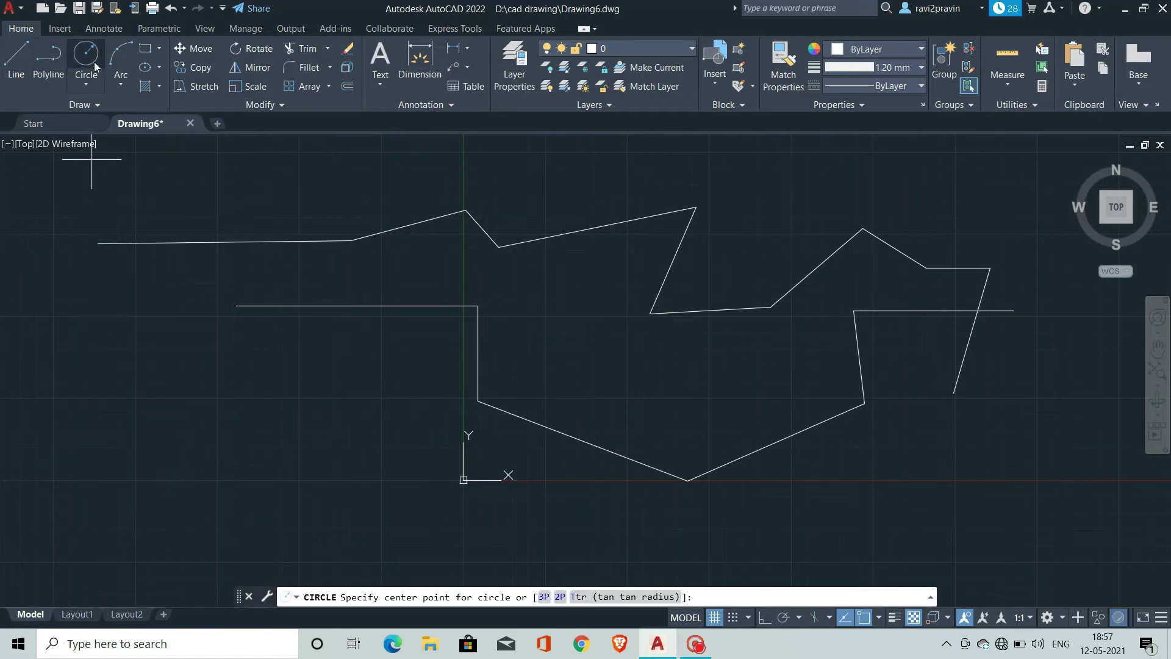
left_click(88, 80)
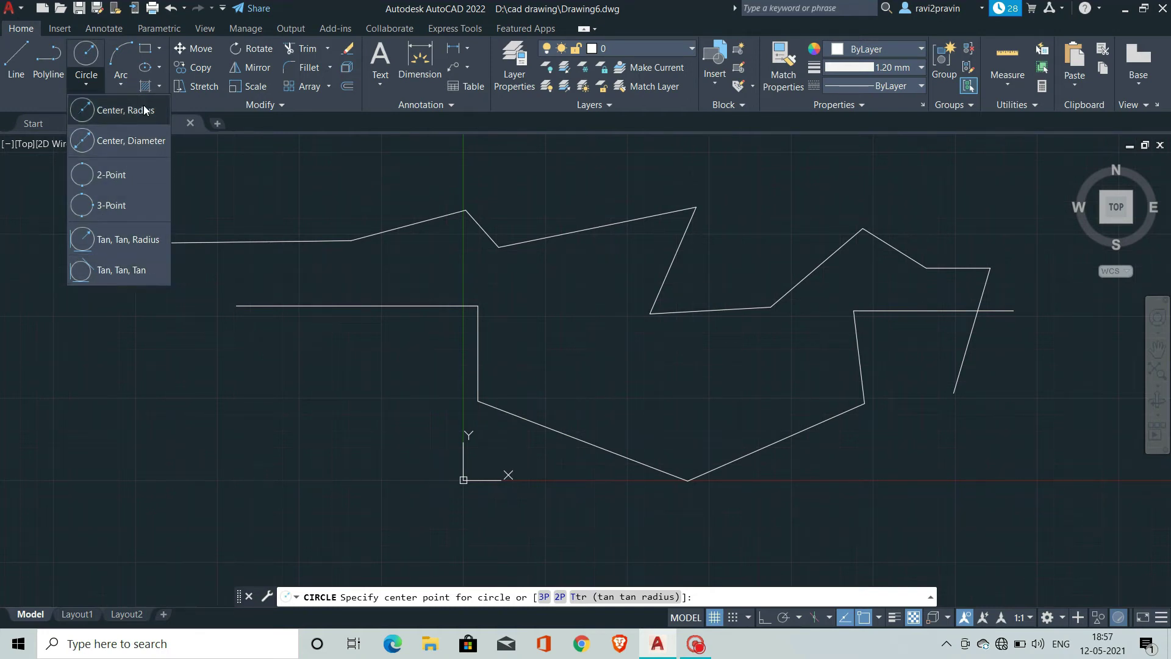
left_click(95, 56)
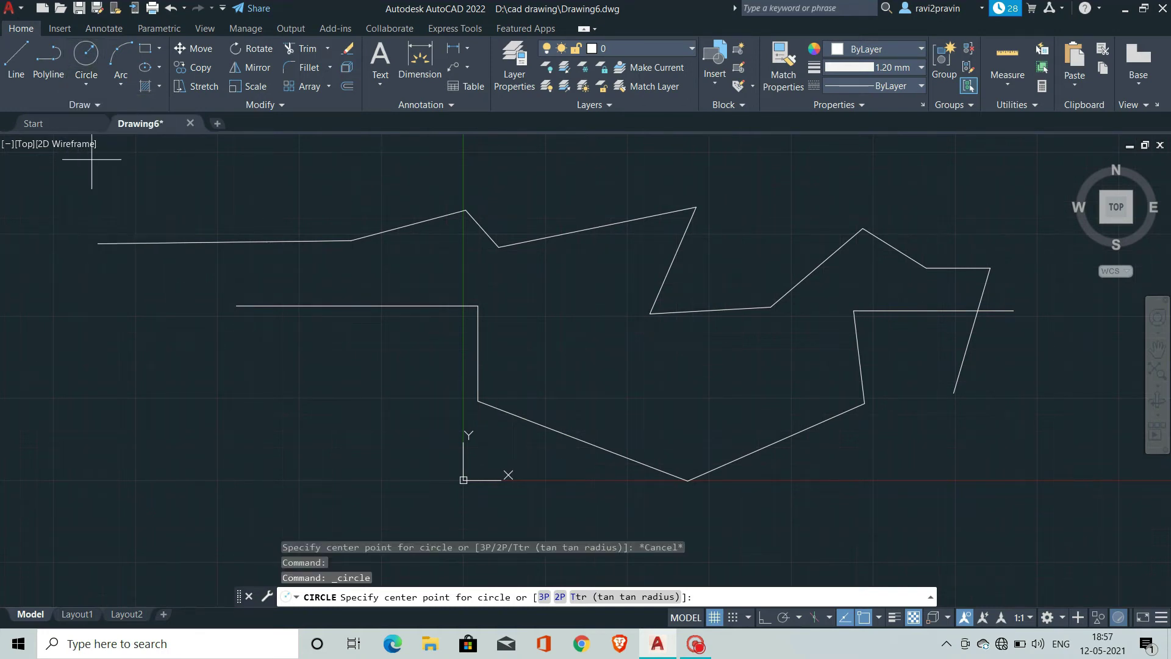
left_click(1020, 540)
left_click(961, 472)
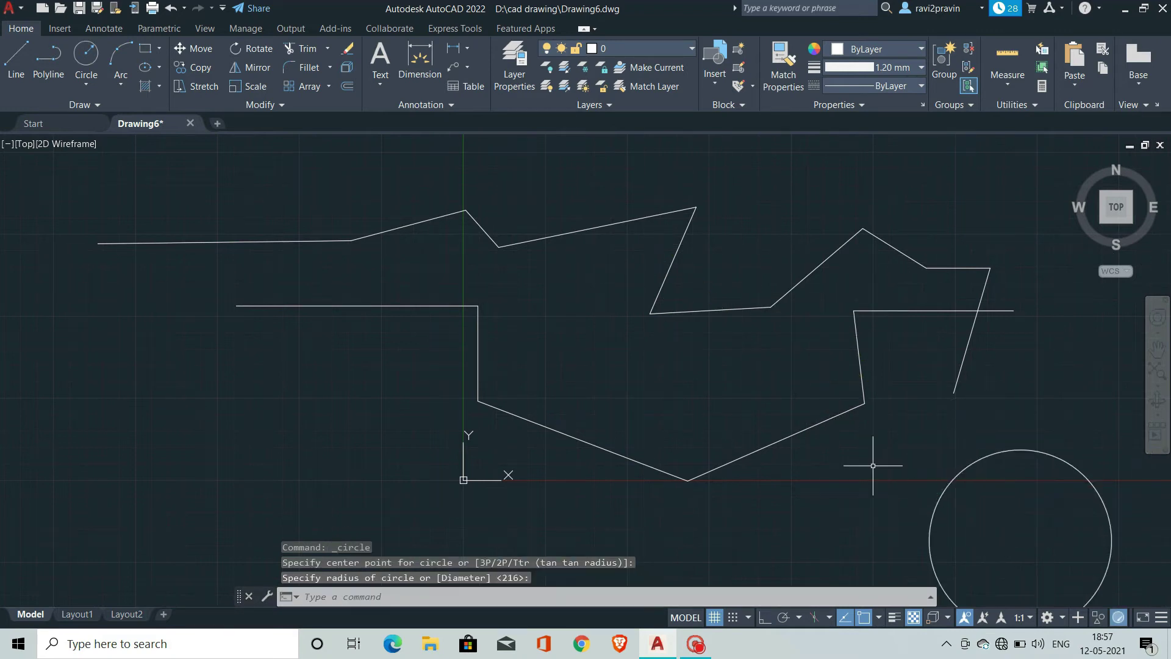
left_click(1149, 607)
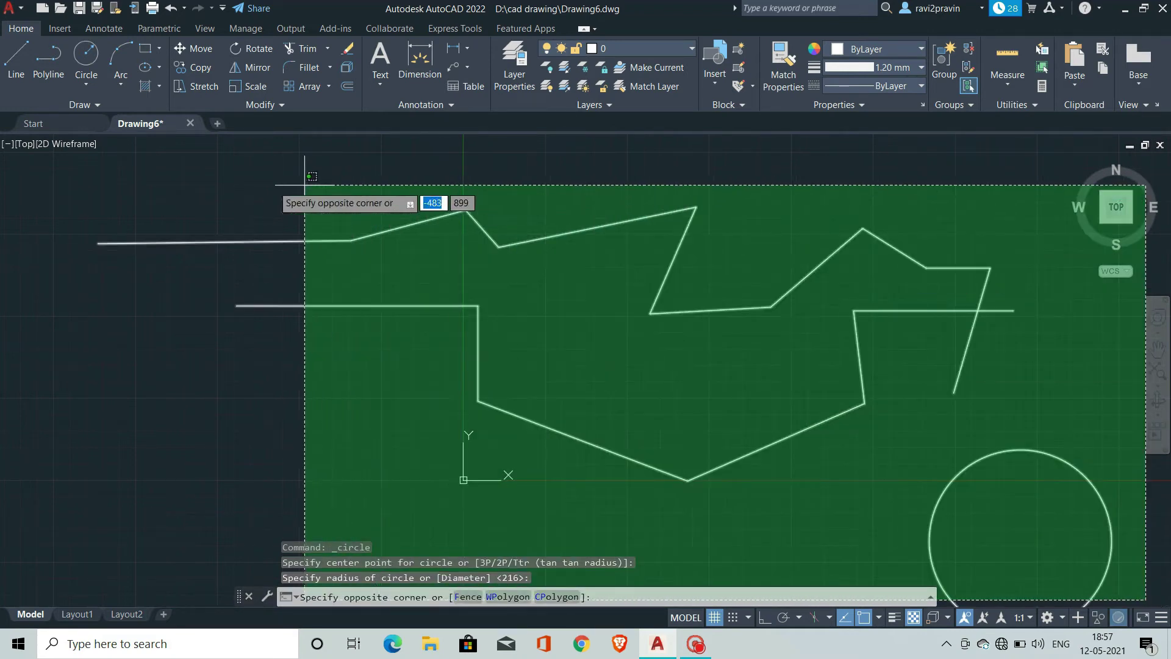
left_click(293, 189)
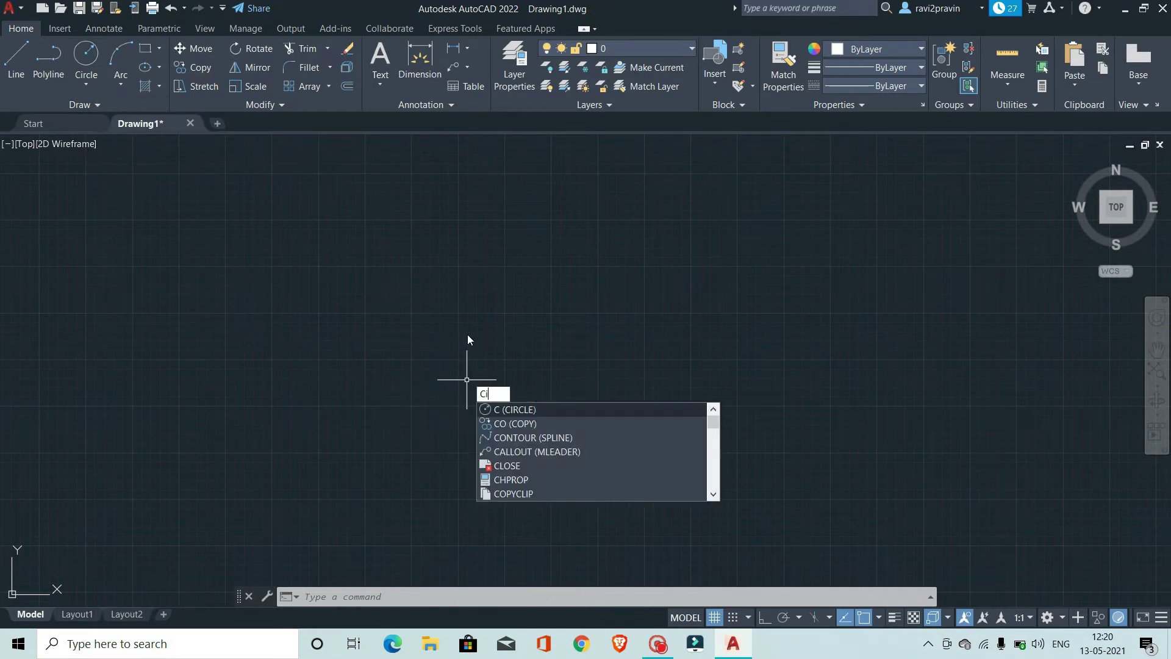
Step: Draw a circle left of centre, then window-select it and delete it
type("i")
key("Return")
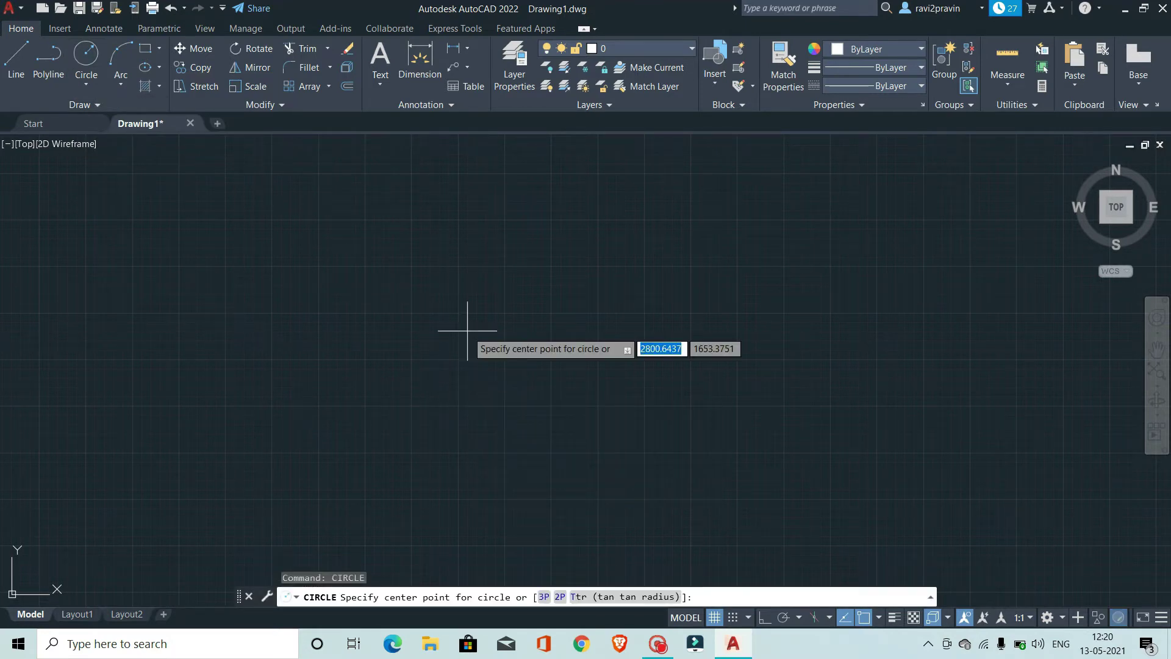
left_click(387, 318)
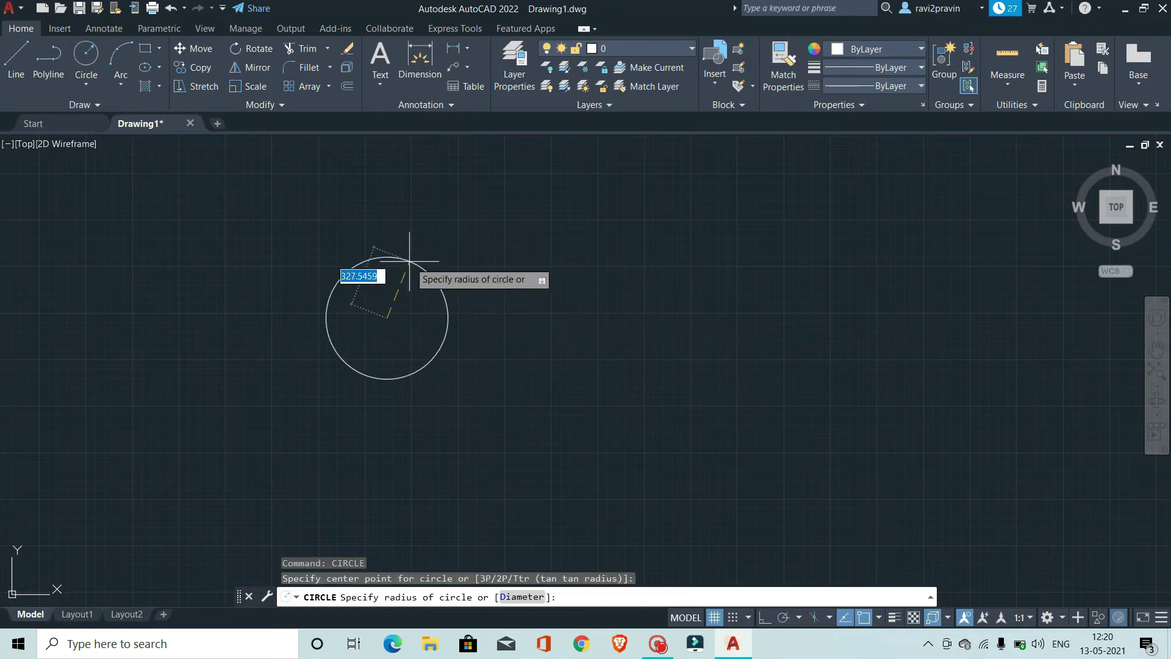
left_click(406, 261)
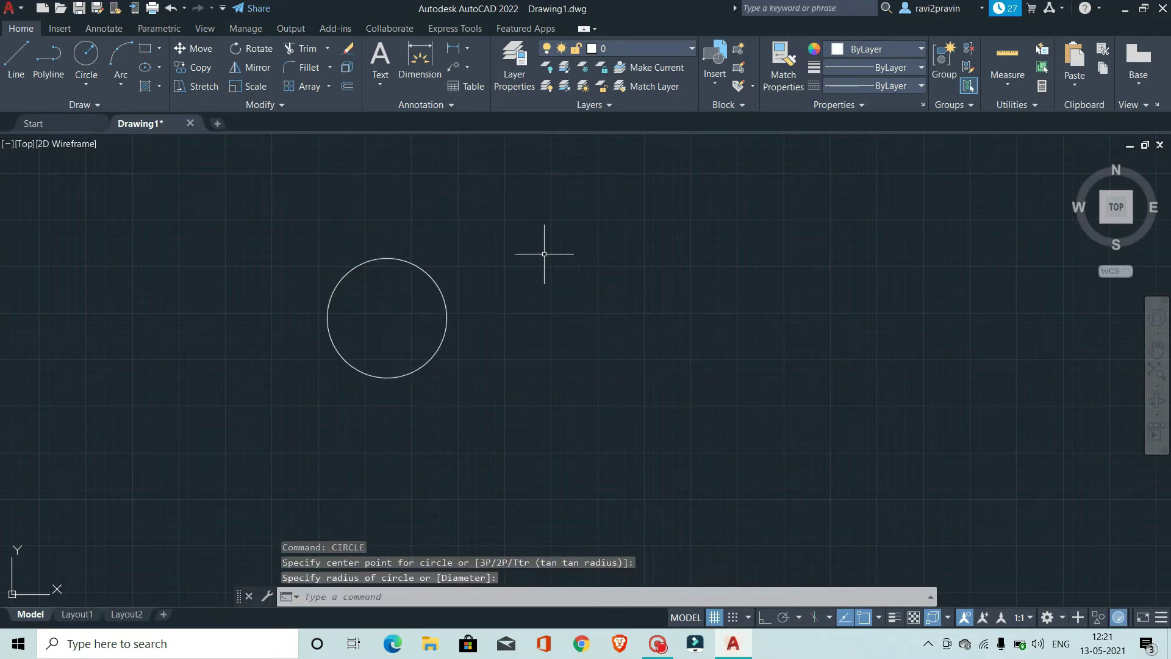
left_click(459, 428)
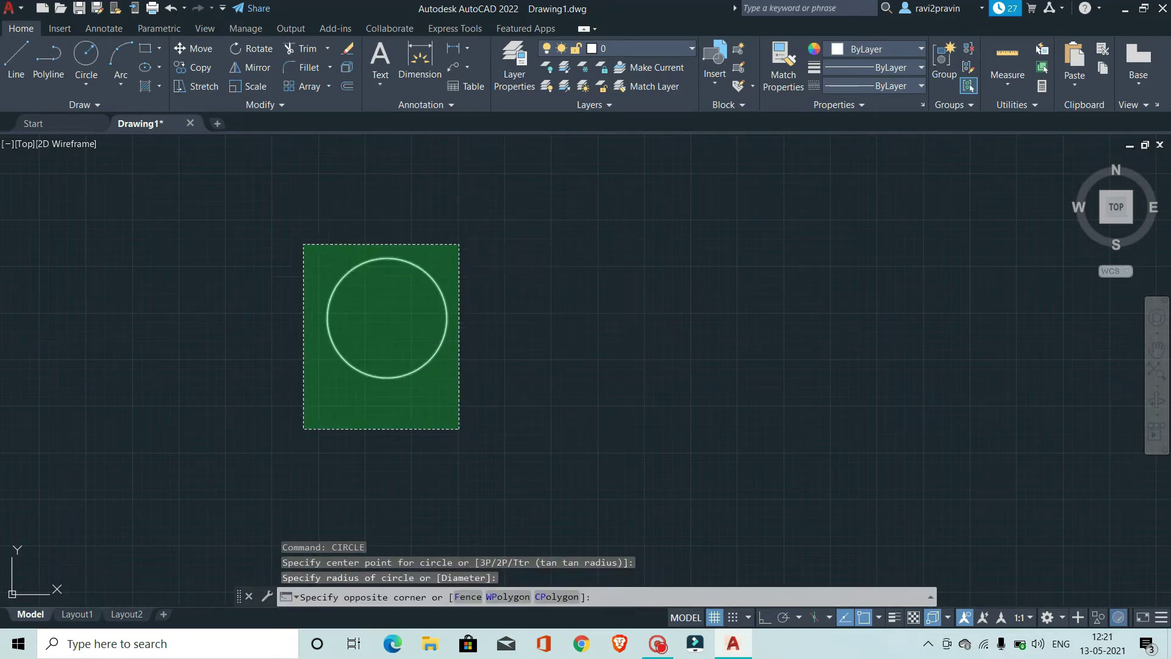
left_click(303, 244)
key("Delete")
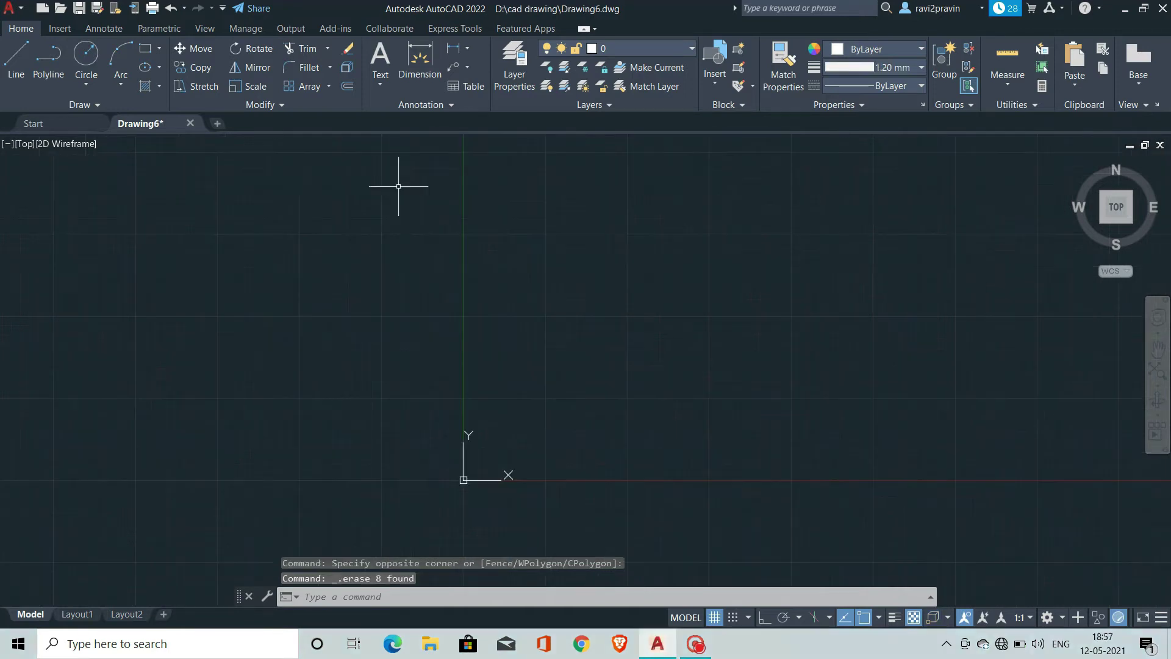
Step: Draw a centre-radius circle of radius 100
left_click(80, 87)
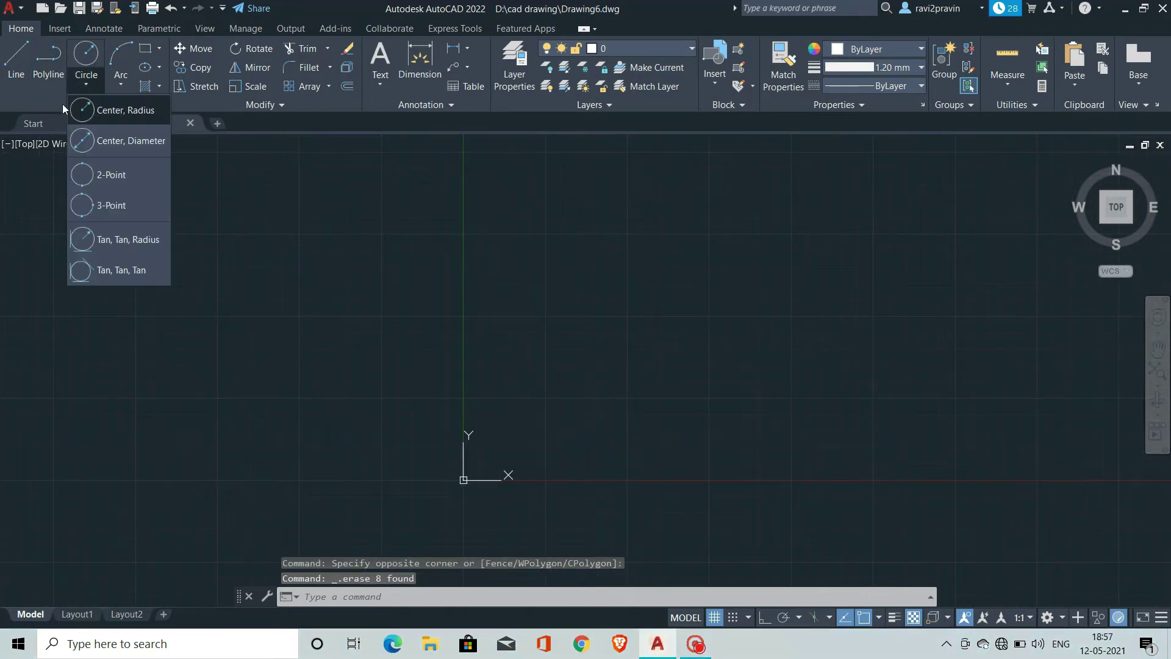
left_click(104, 114)
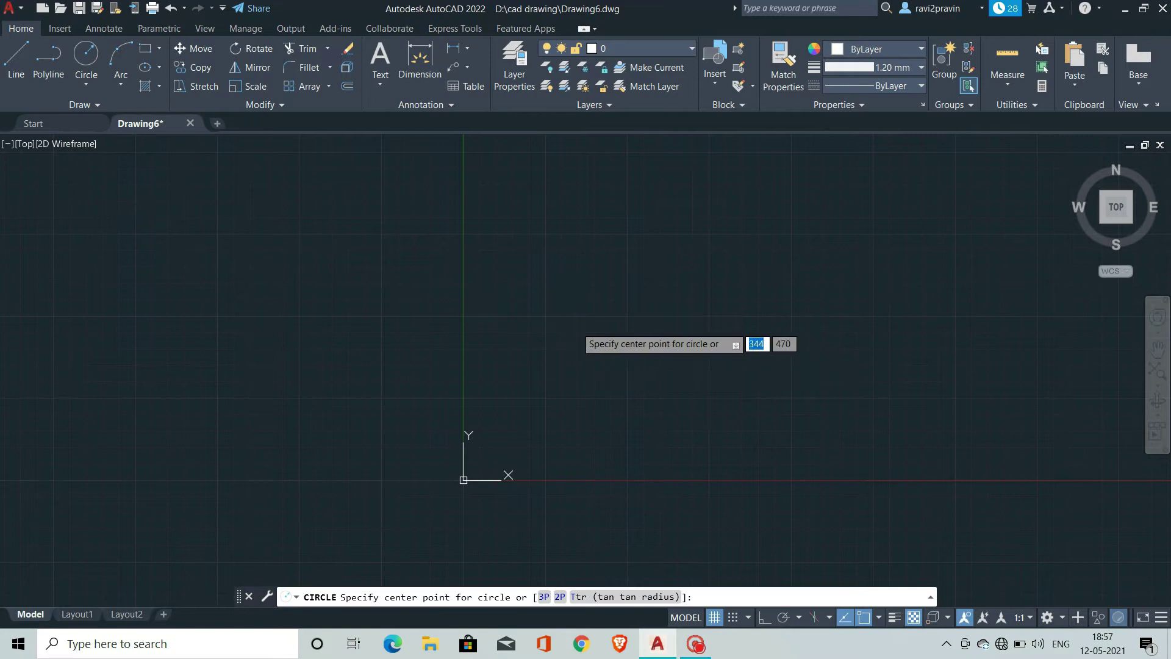
left_click(576, 325)
type("100")
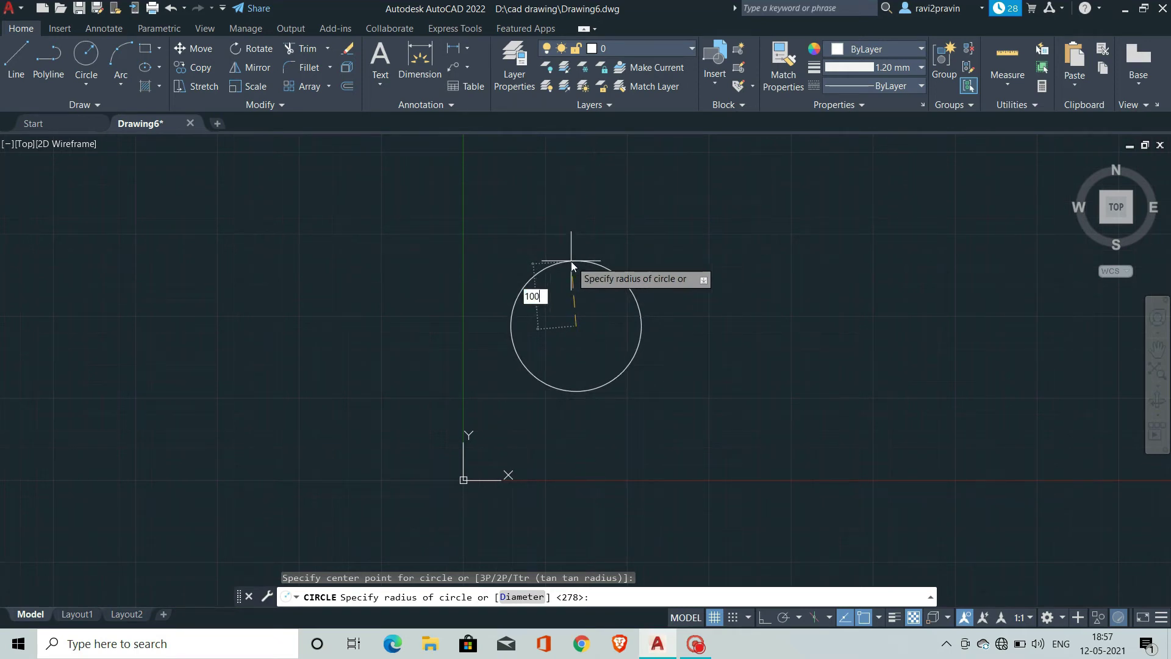
key("Return")
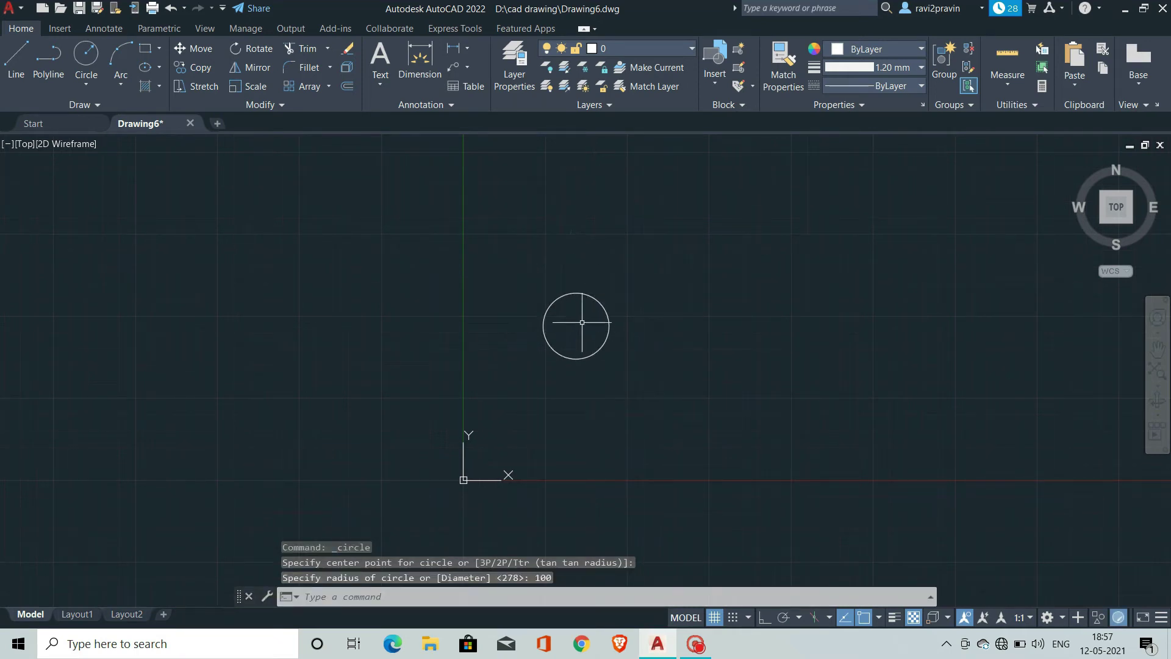
Step: Draw a second circle to its right using the Diameter option with 200
left_click(80, 82)
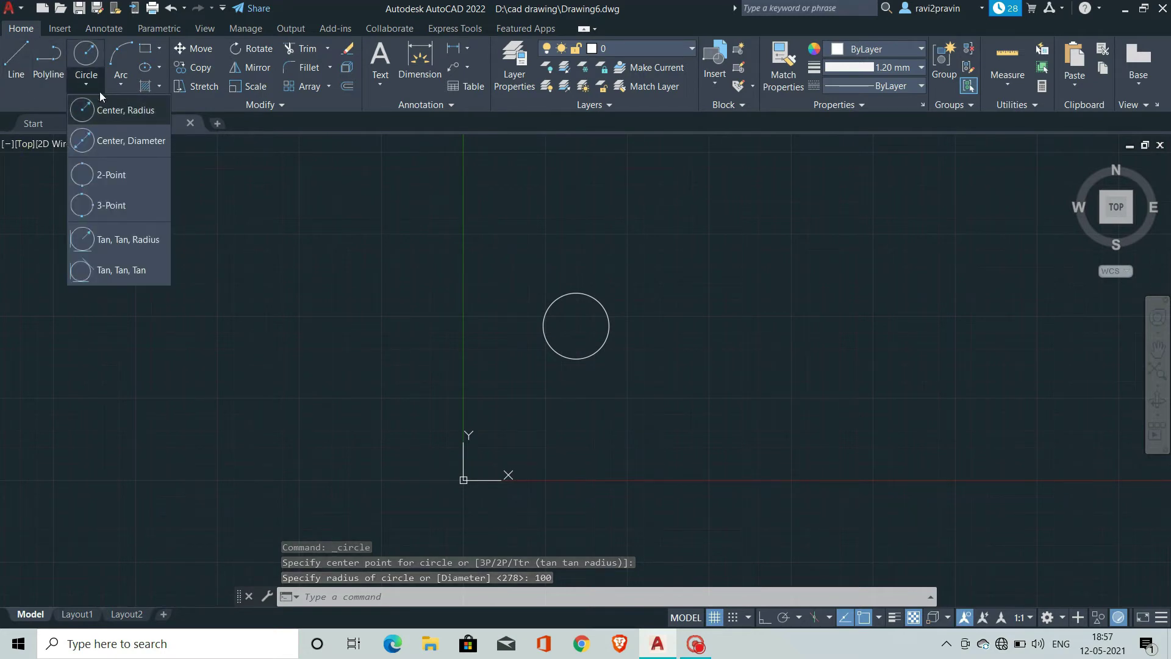
left_click(86, 84)
left_click(86, 83)
left_click(104, 112)
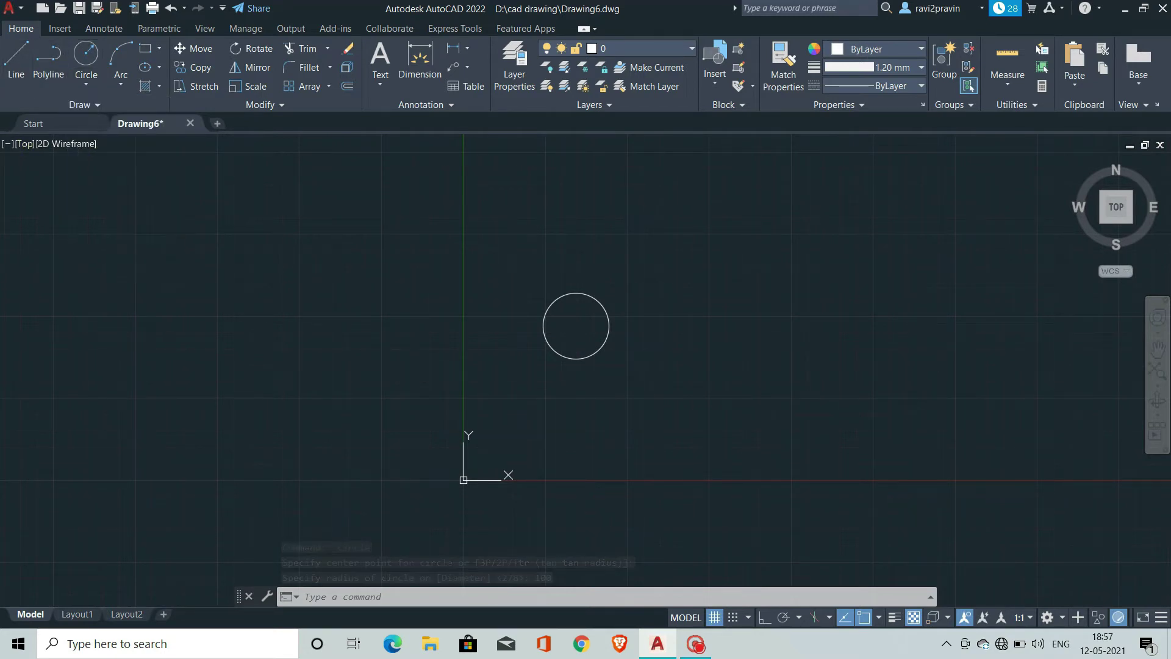
left_click(732, 309)
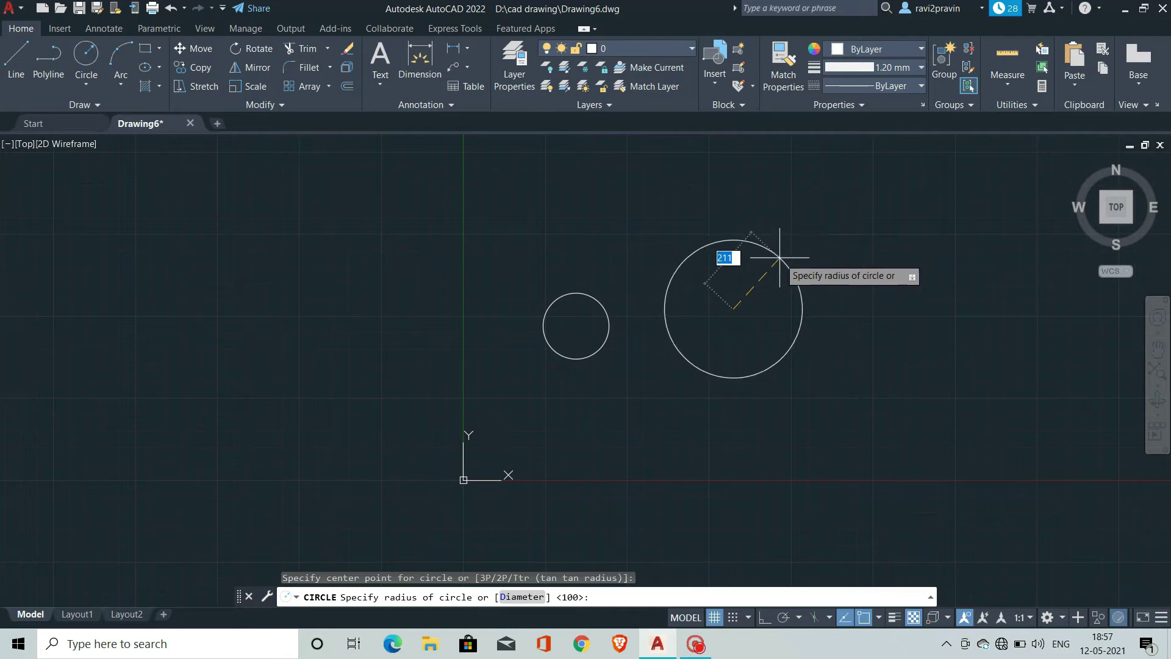
left_click(523, 596)
type("200")
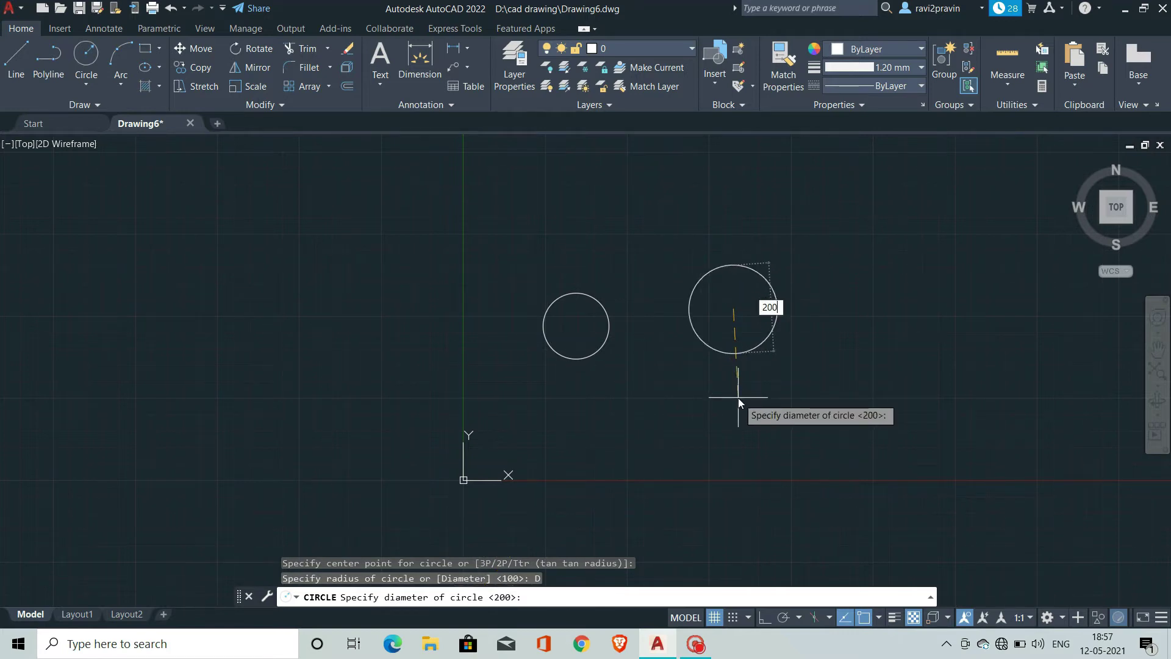
key("Return")
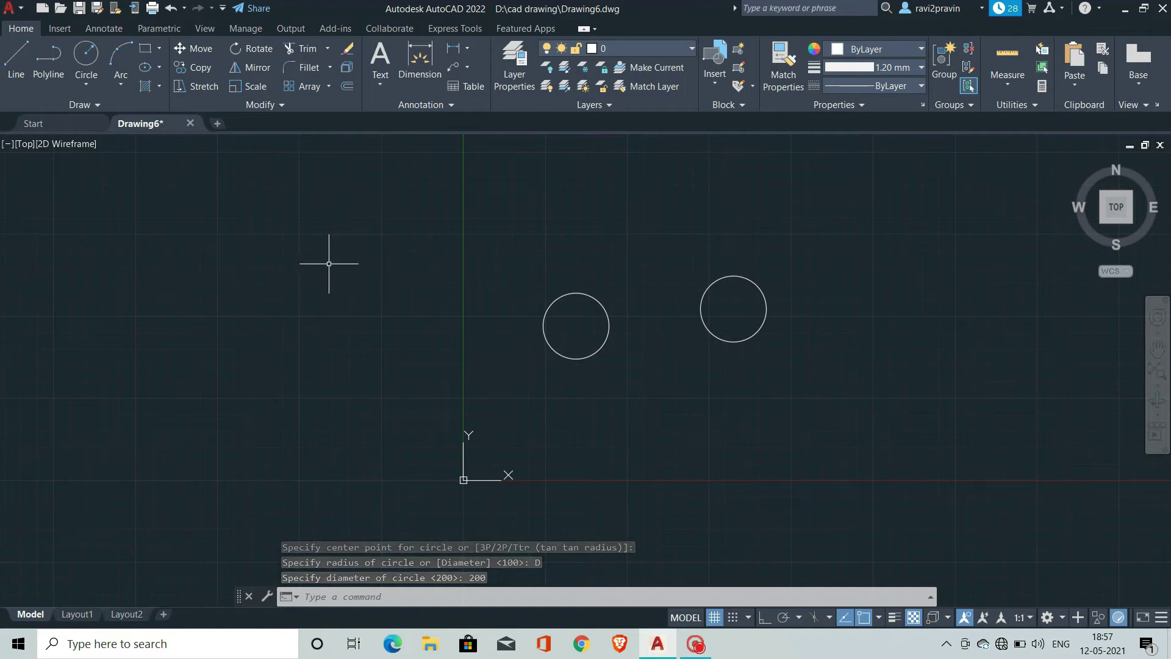
Step: Draw a centre-diameter circle of diameter 100 left of the others
left_click(78, 78)
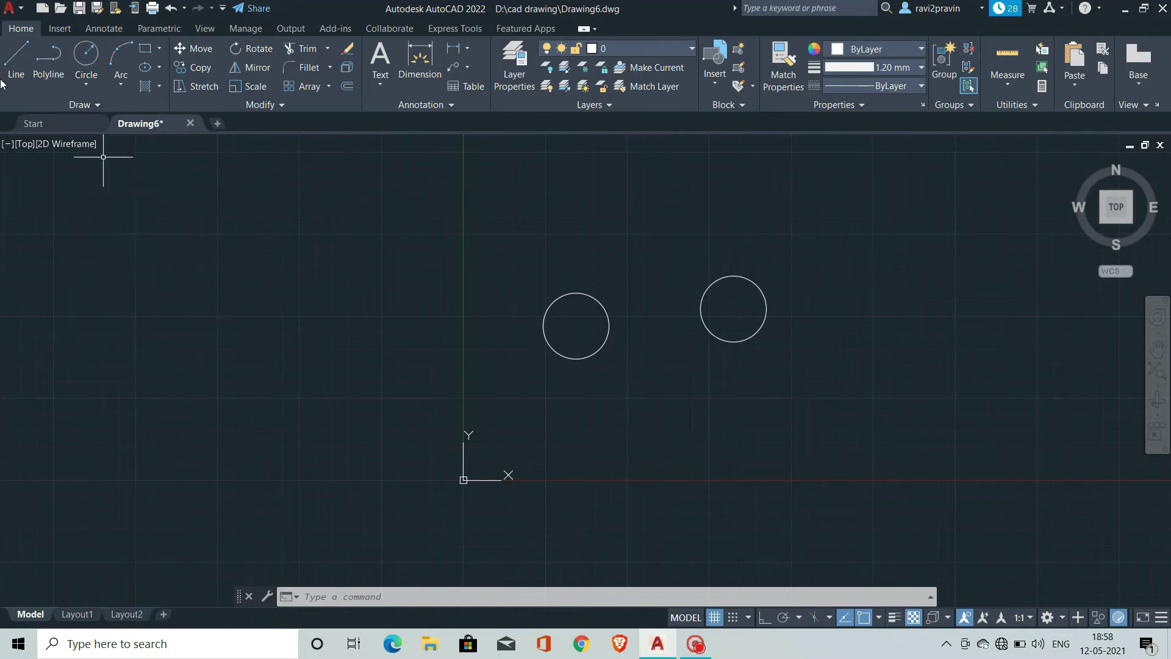
left_click(86, 84)
left_click(88, 151)
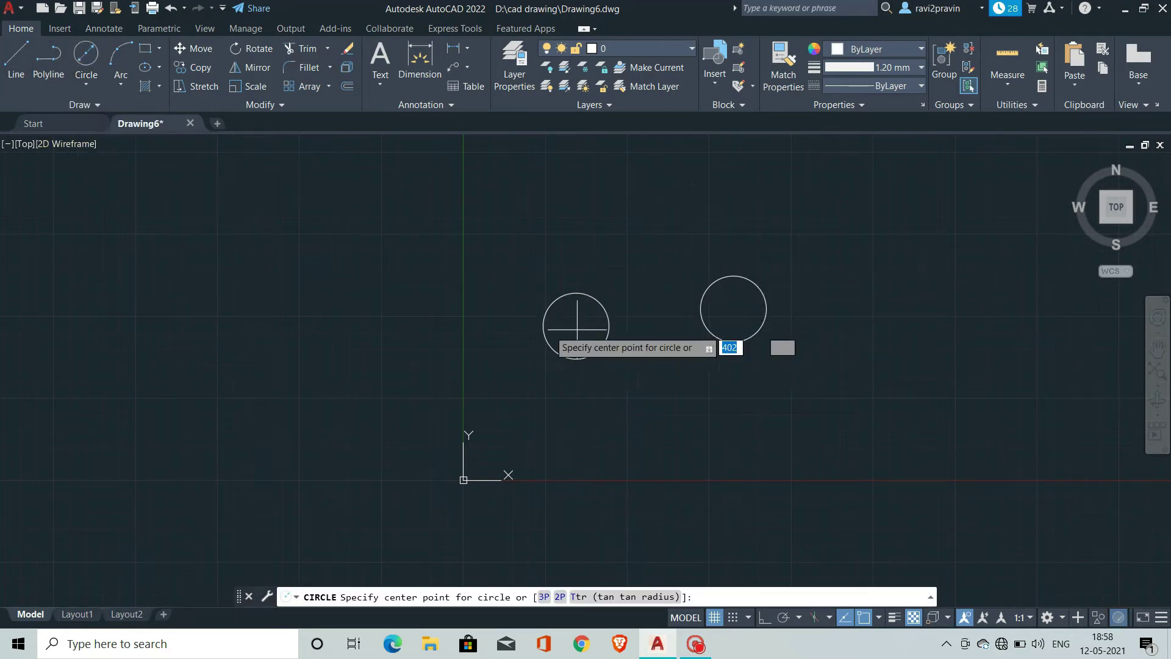
left_click(388, 339)
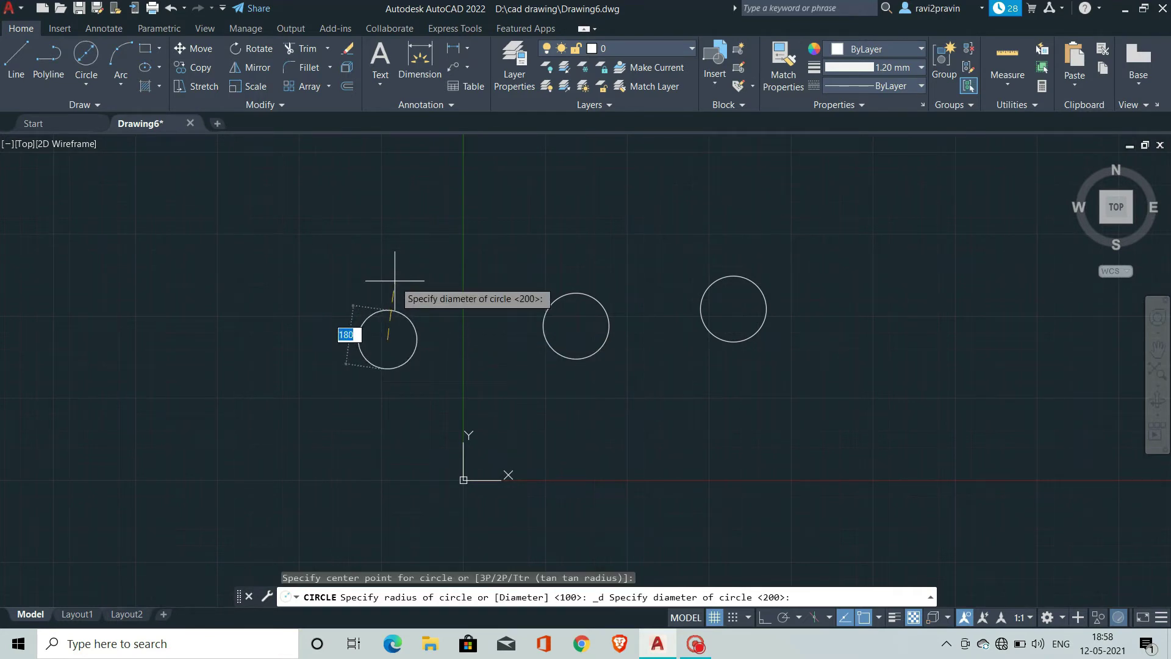
type("100")
key("Return")
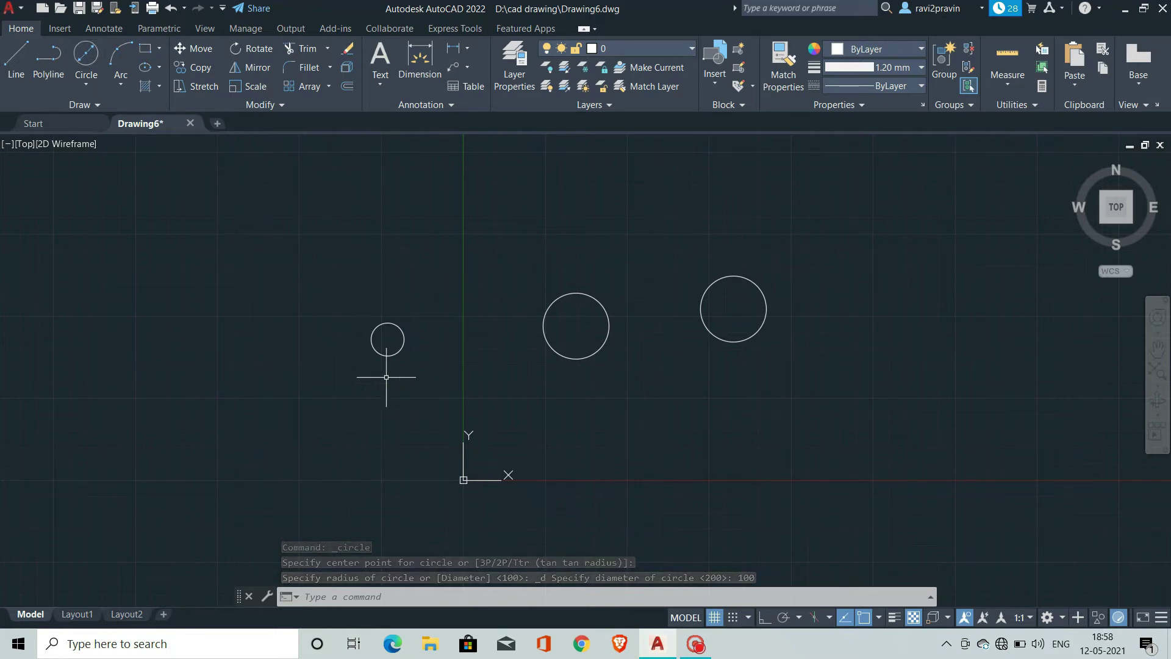
Step: Add a radius-200 circle above it and a radius-100 circle at the lower right
key("Return")
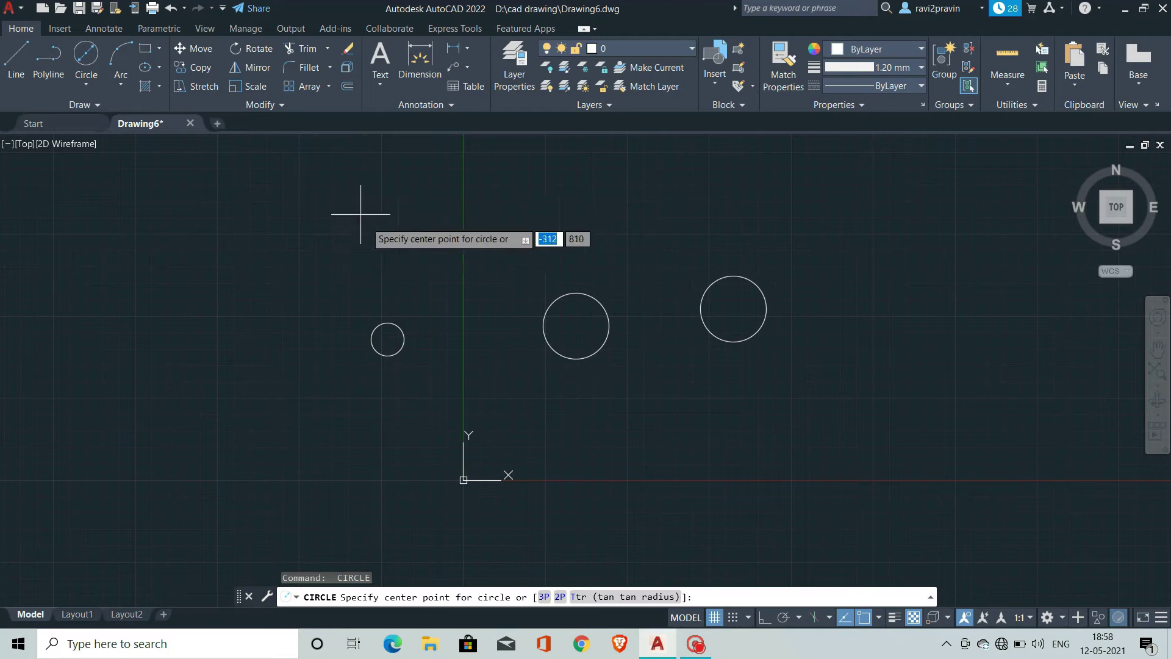
left_click(432, 262)
type("200")
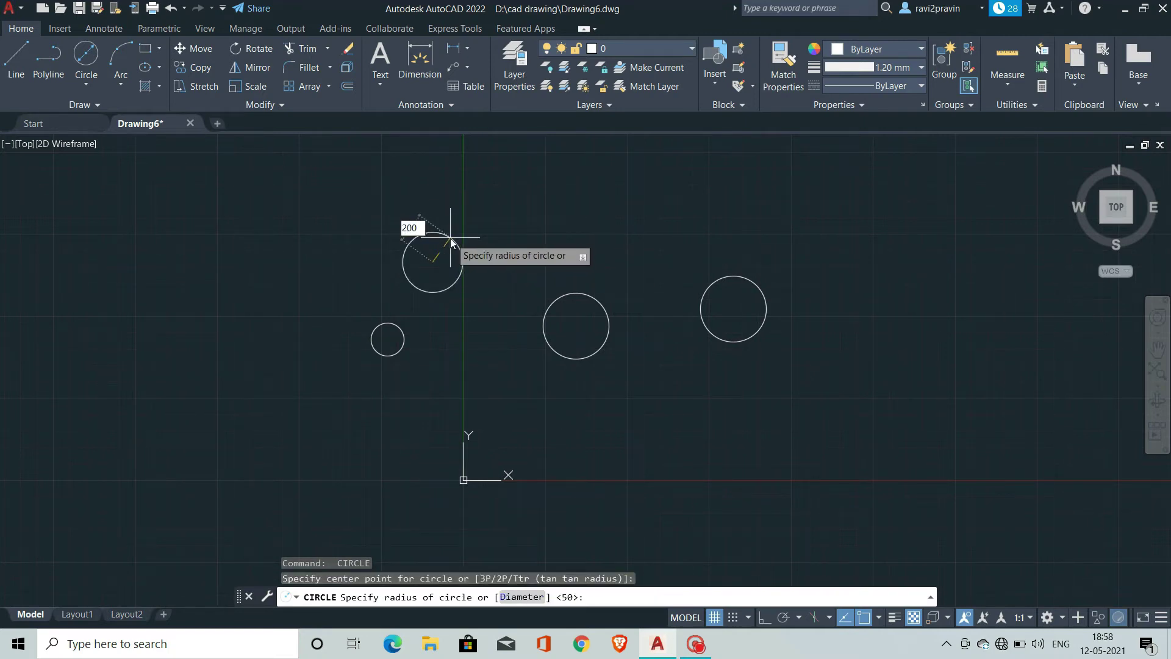
key("Return")
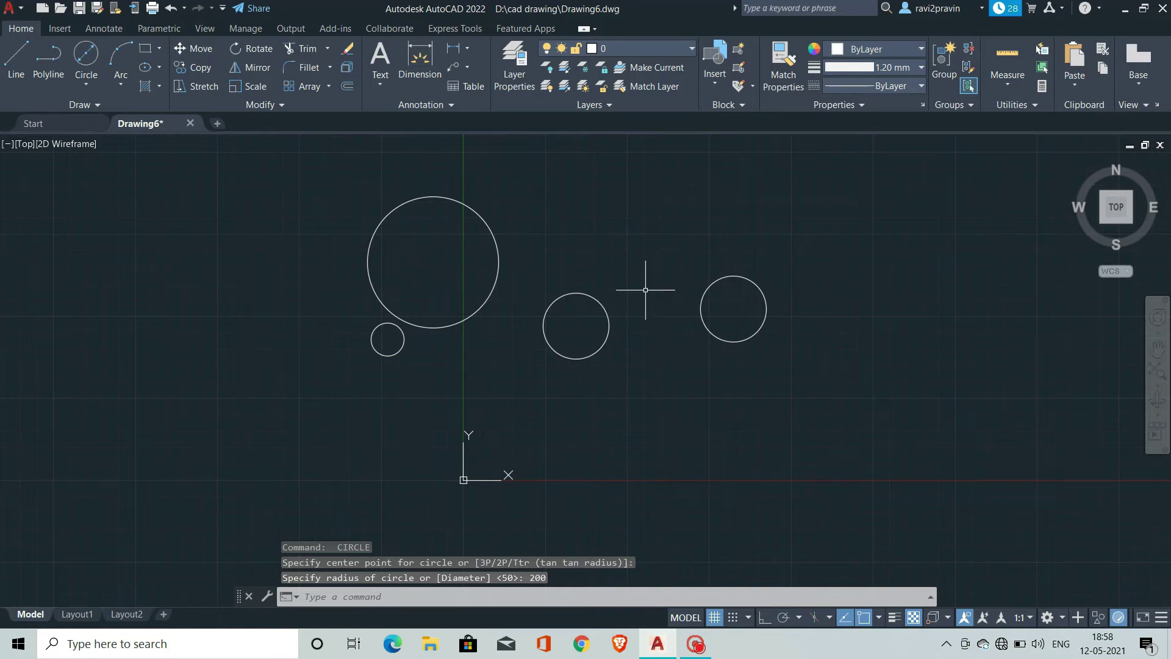
key("Return")
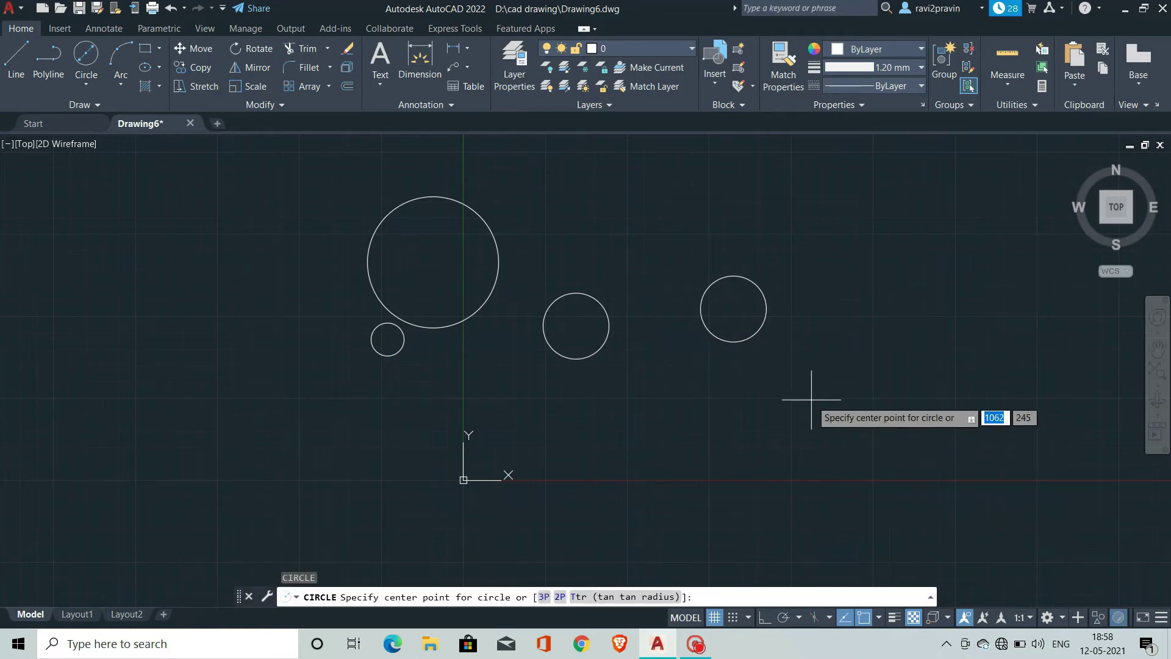
left_click(811, 399)
type("00")
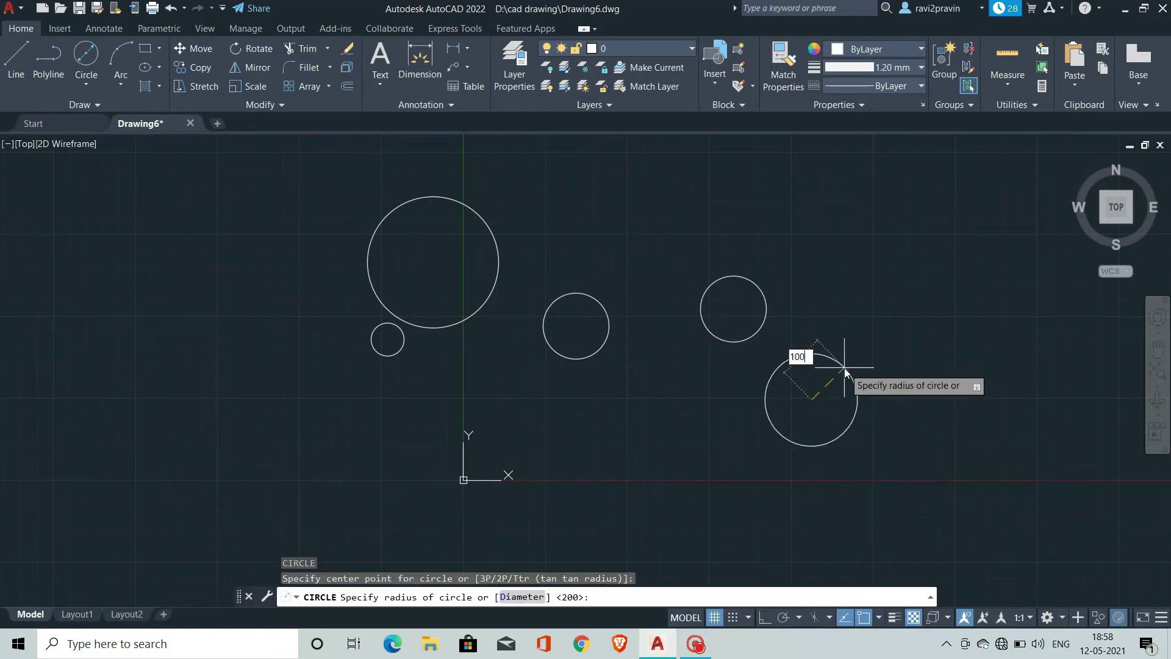
key("Return")
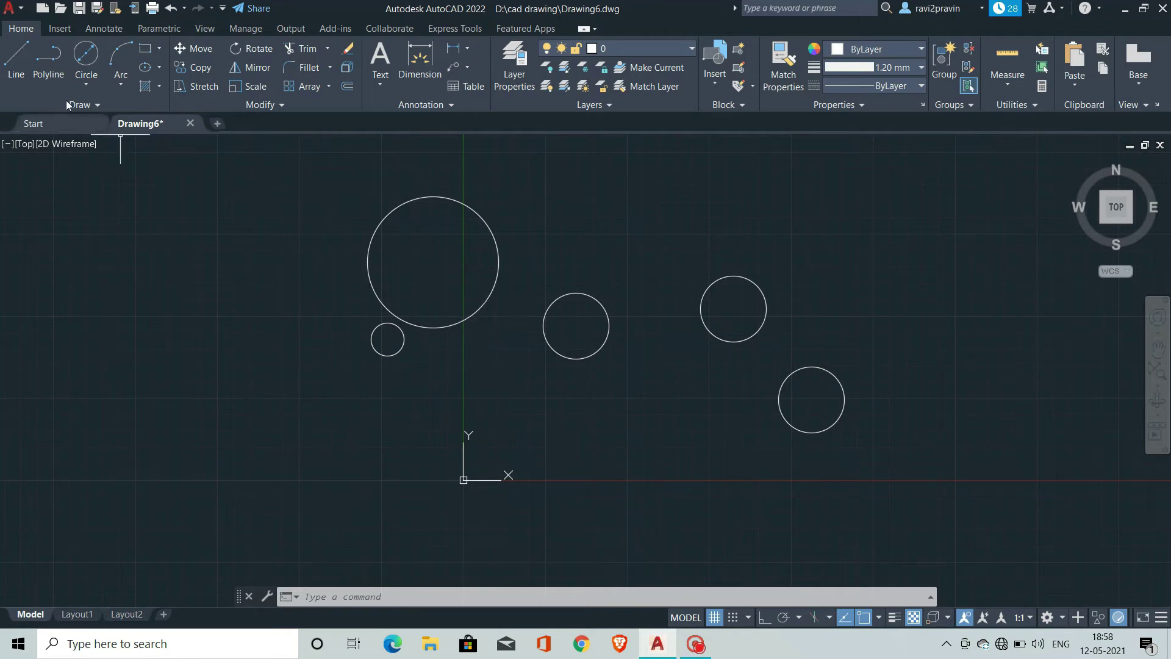
Step: Start a 2-Point circle and cancel it
left_click(79, 86)
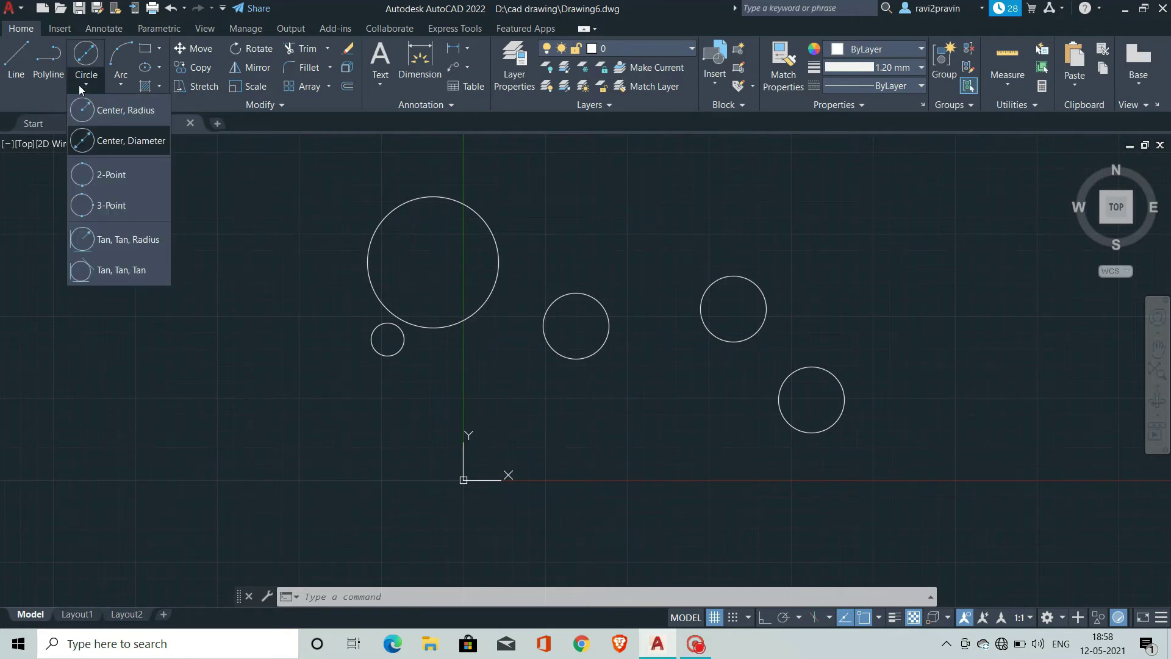
left_click(101, 177)
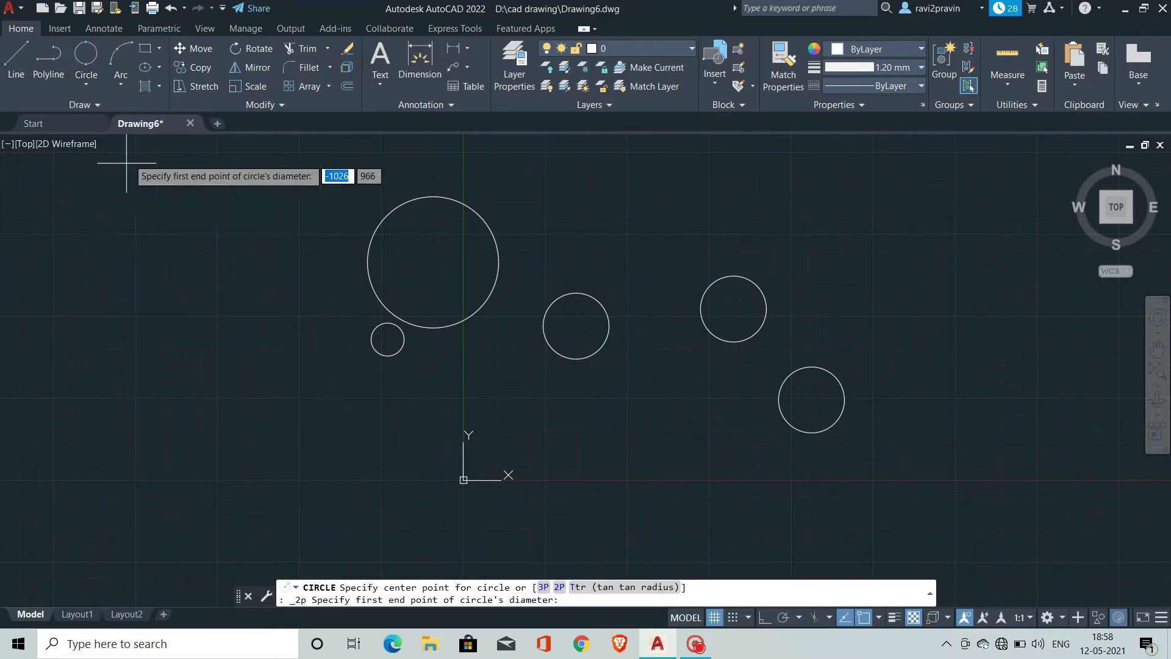
key("Escape")
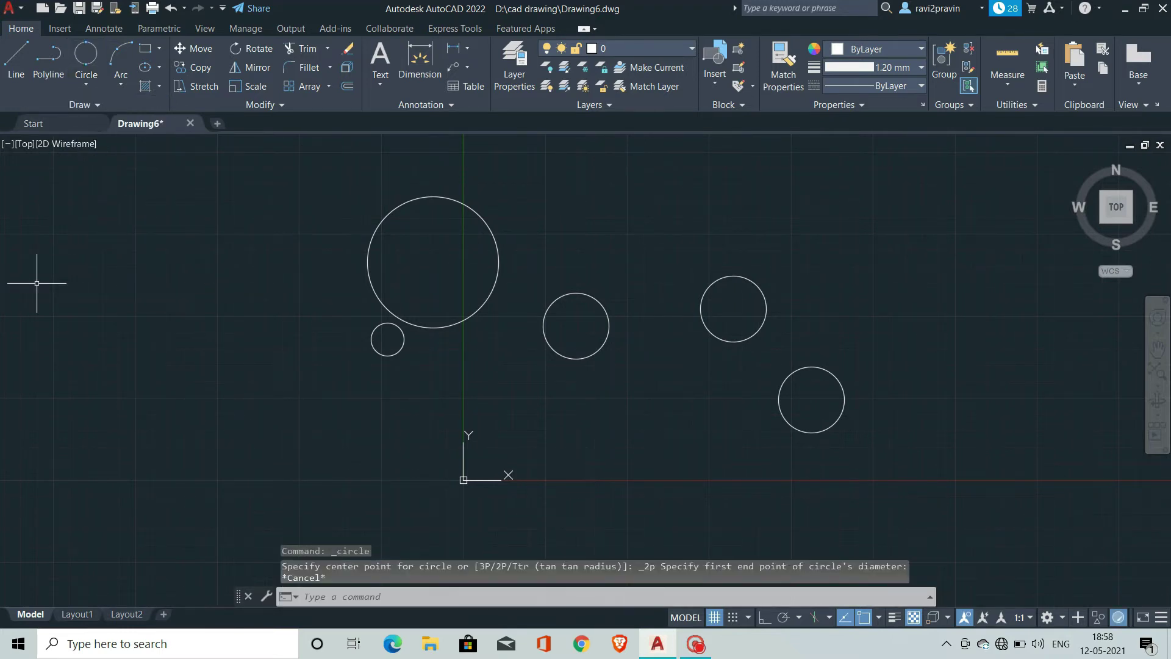
Step: Draw an open U of left, bottom and right lines with Ortho on
left_click(24, 59)
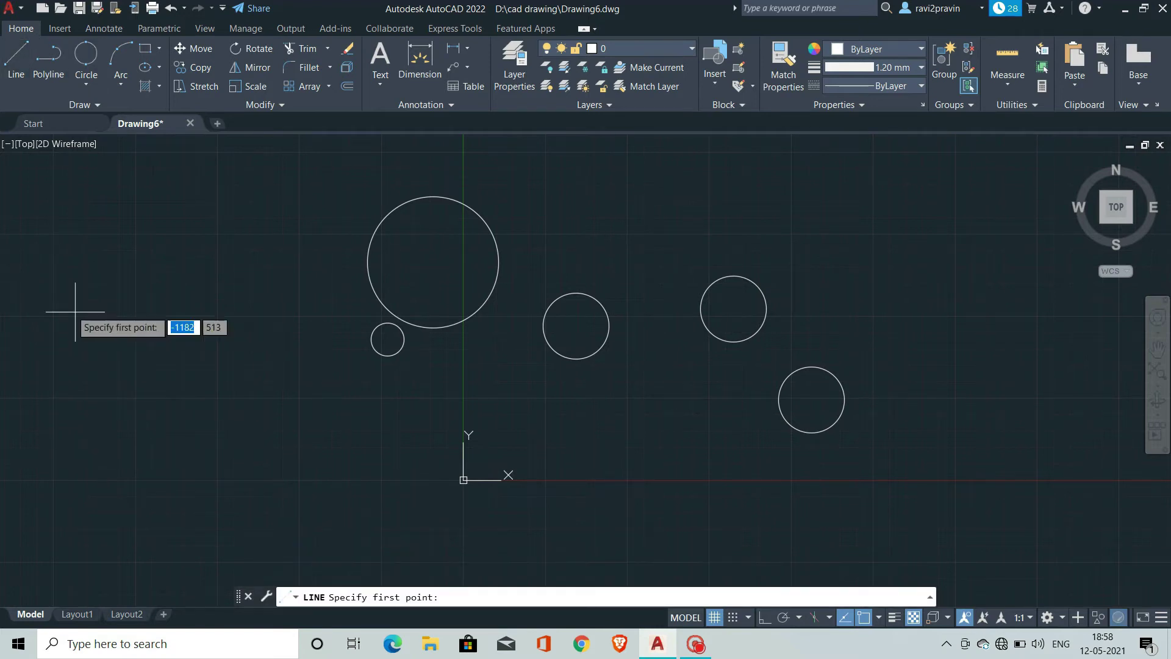
left_click(39, 324)
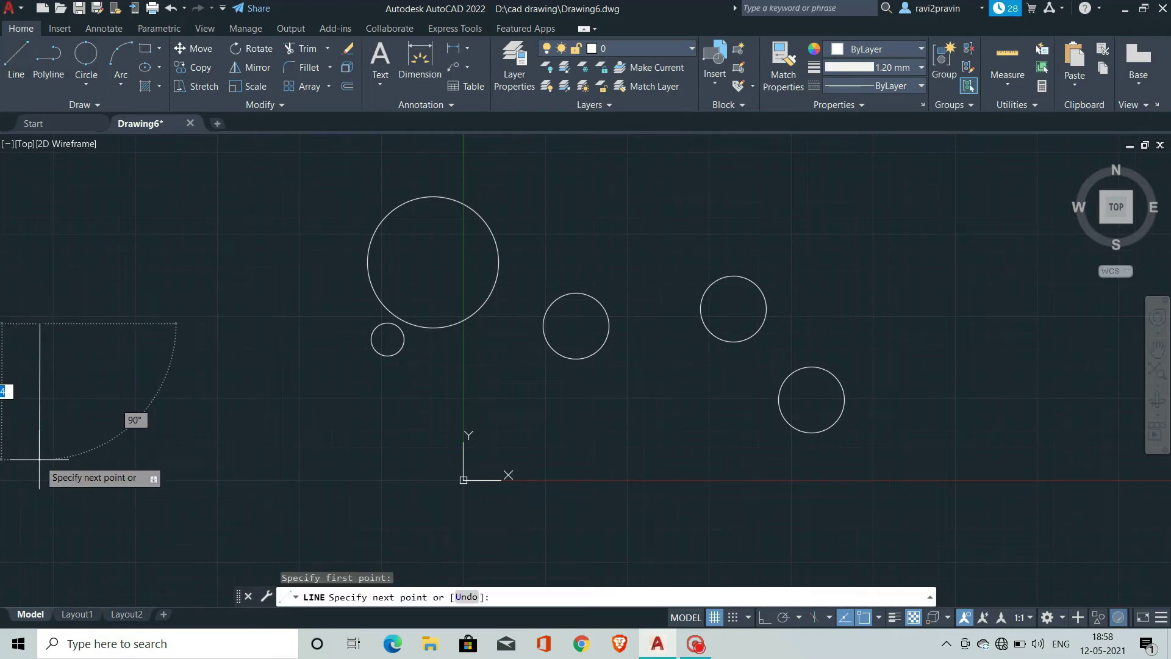
key("F8")
left_click(39, 458)
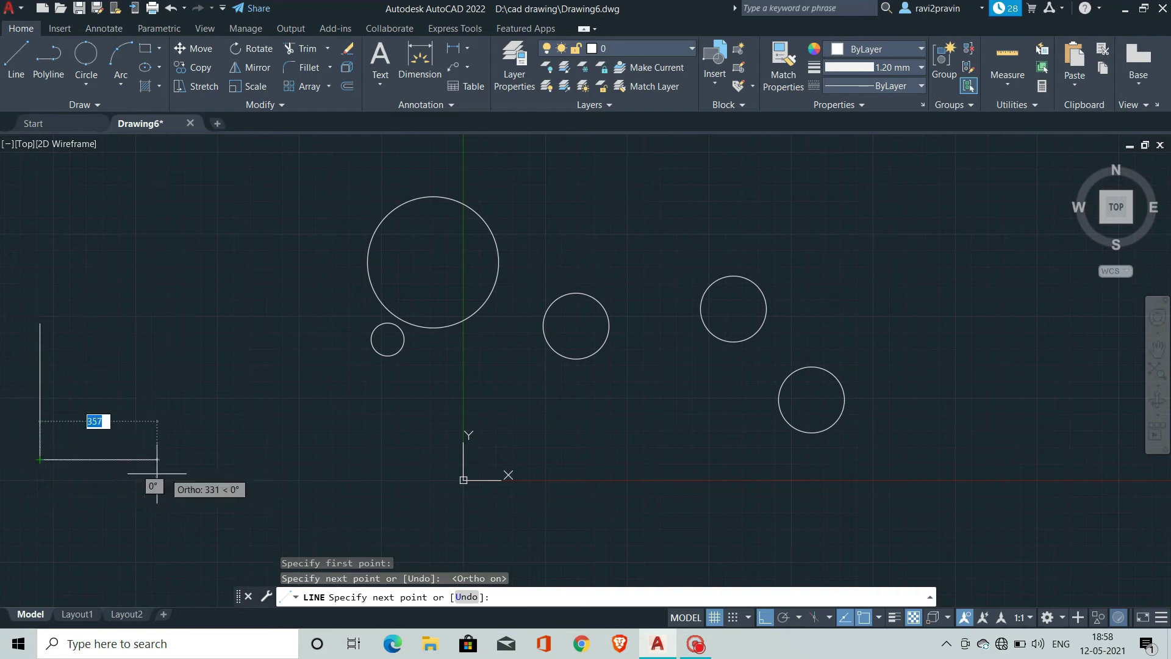
left_click(189, 469)
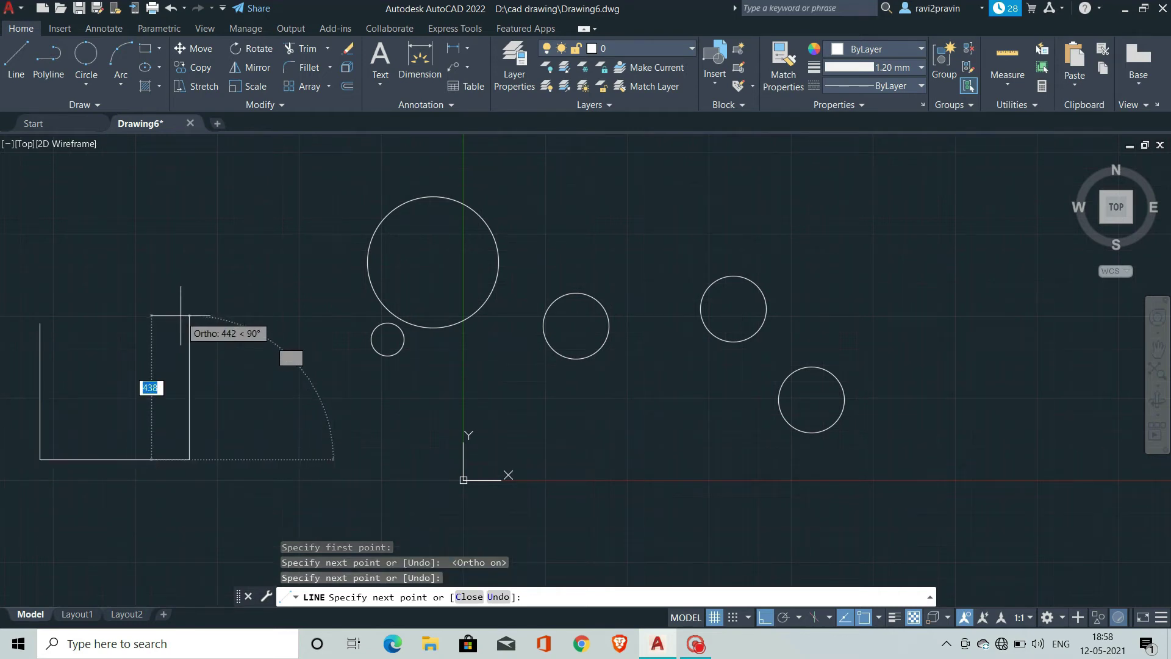
left_click(182, 321)
key("Escape")
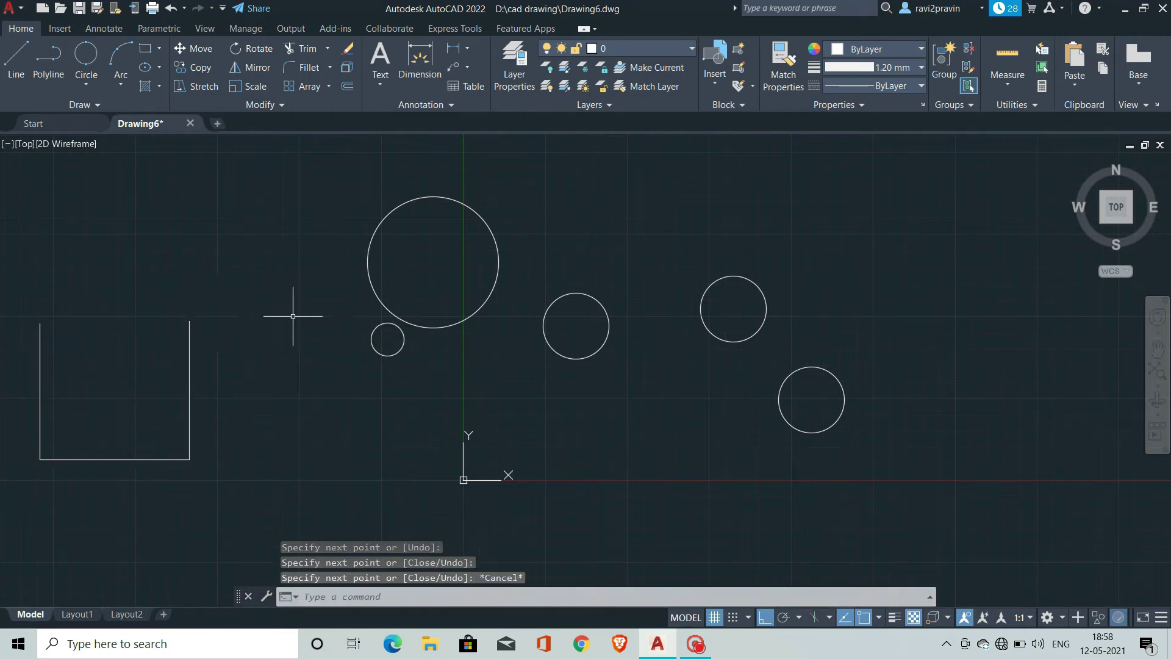
left_click(86, 85)
Step: Draw a 2-Point circle between the top ends of the U's left and right sides
left_click(112, 180)
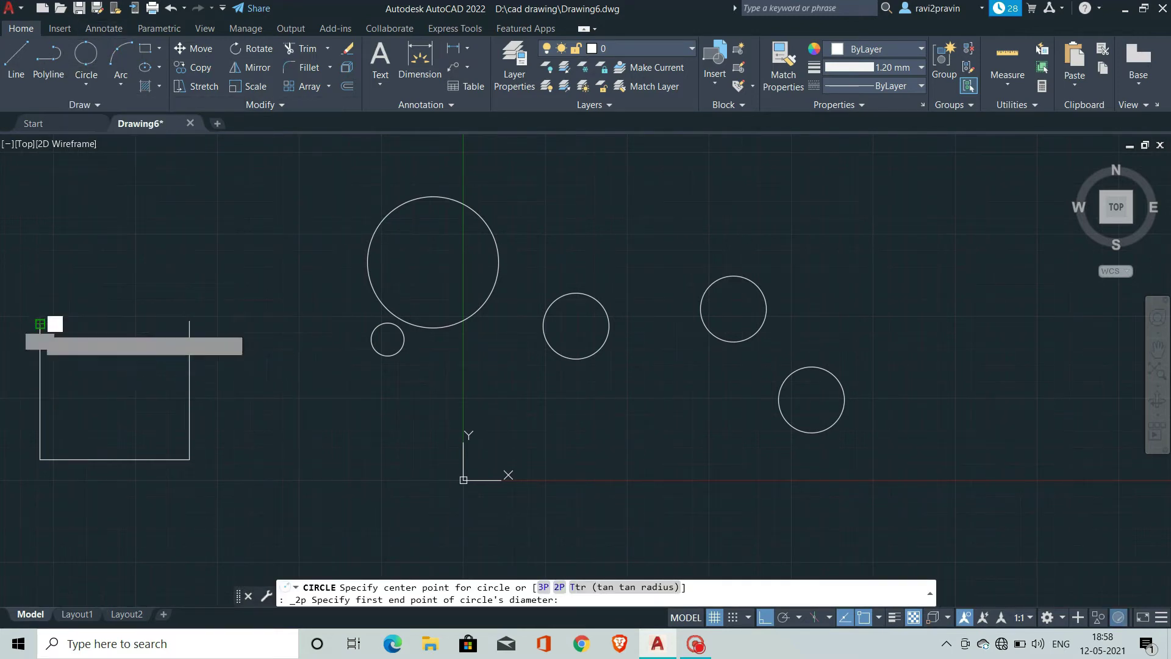
left_click(39, 323)
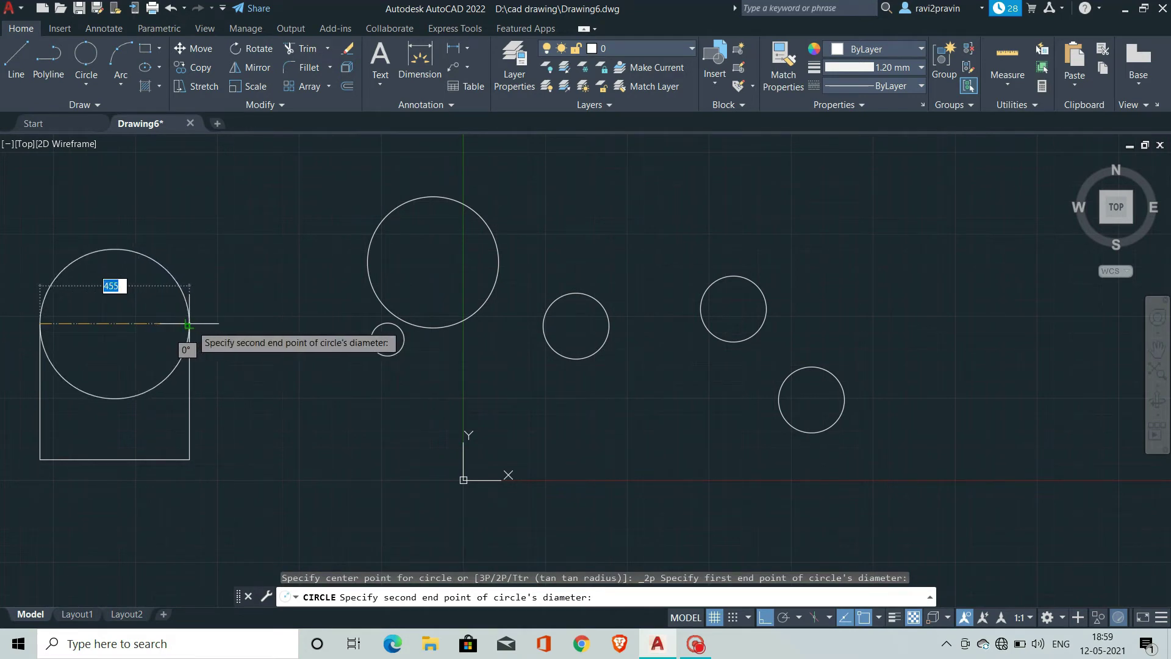
left_click(189, 324)
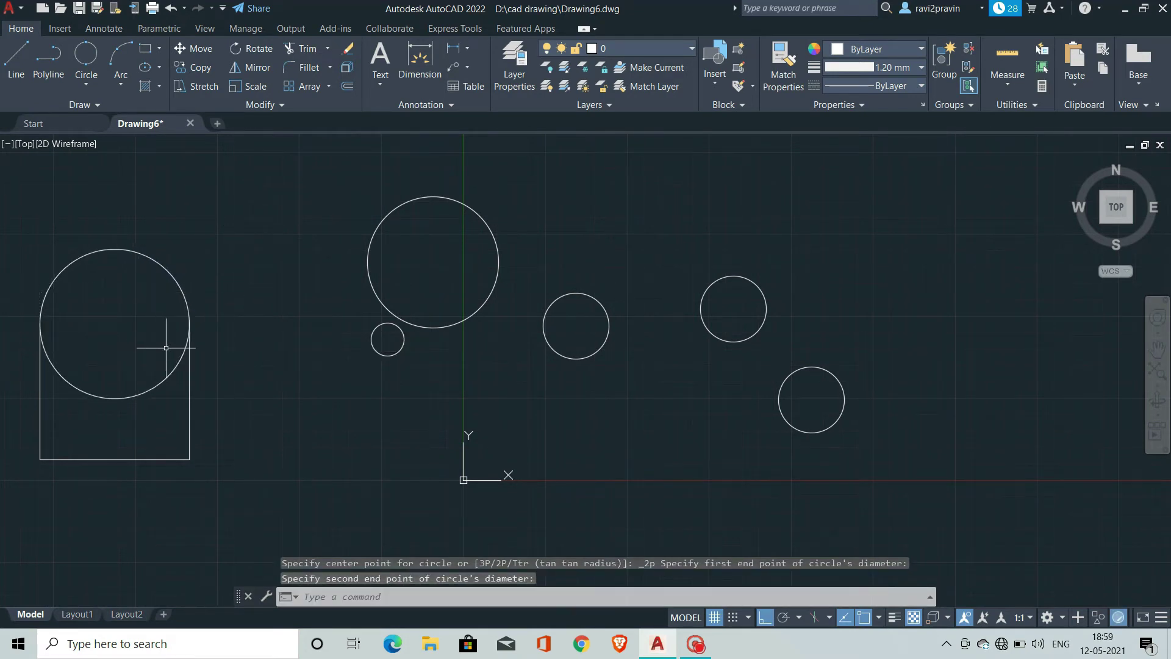
scroll(166, 348, "up", 3)
scroll(230, 326, "up", 2)
scroll(92, 280, "up", 2)
scroll(86, 274, "up", 2)
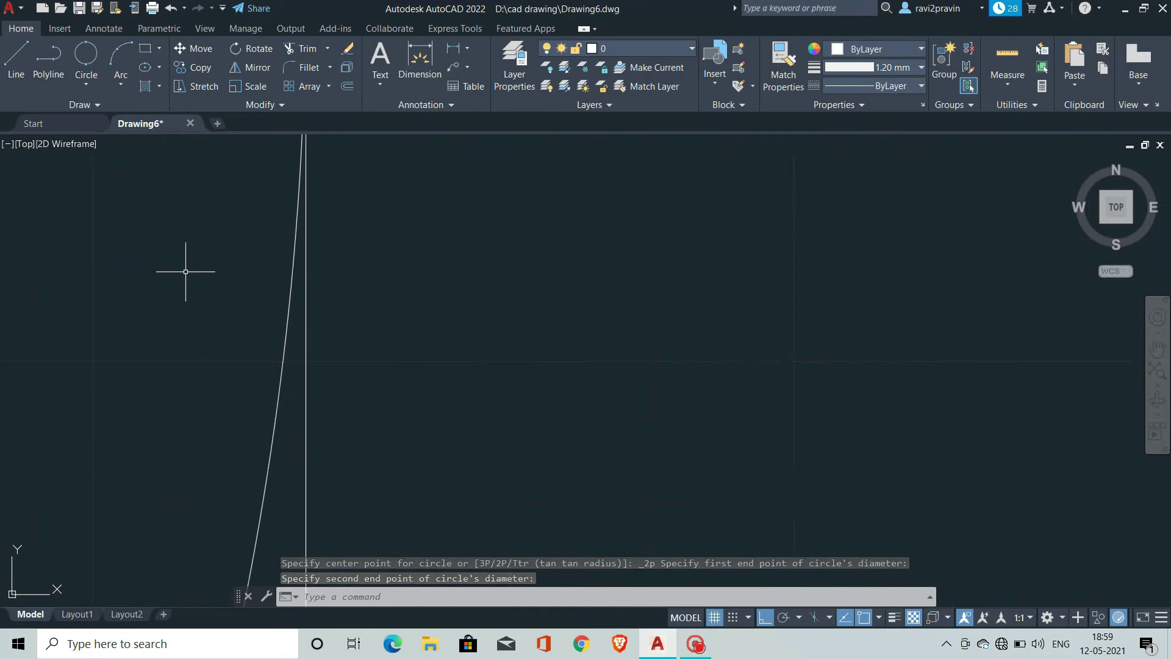
scroll(195, 272, "down", 5)
scroll(104, 327, "down", 3)
scroll(27, 327, "up", 2)
scroll(27, 333, "up", 2)
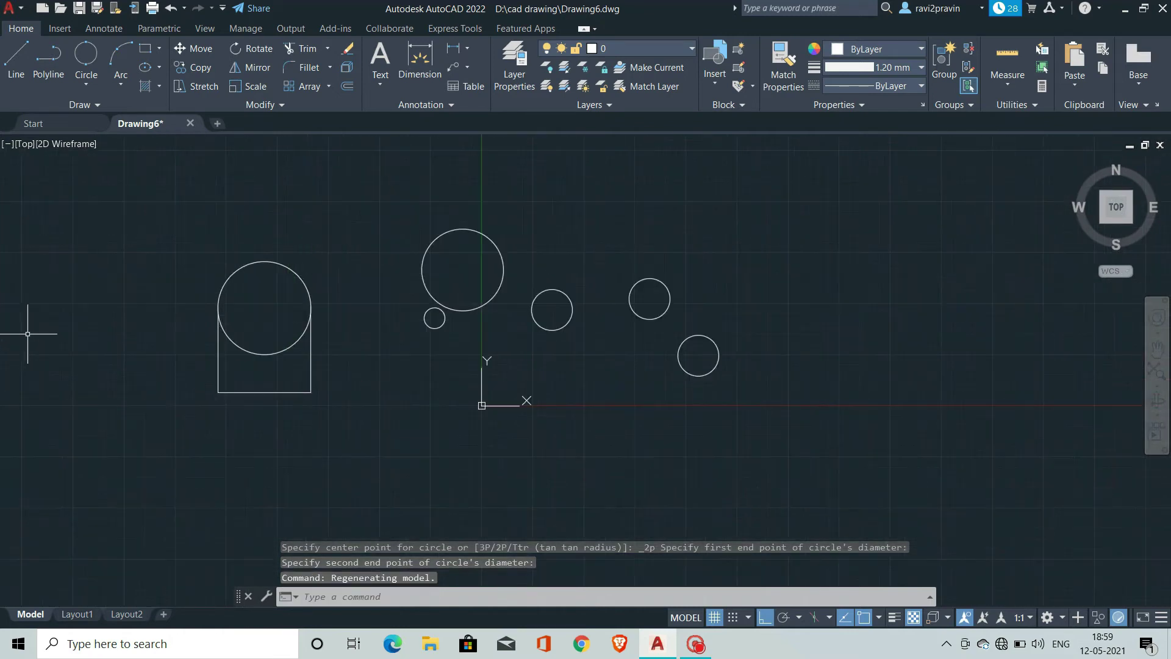
scroll(28, 333, "up", 2)
scroll(579, 292, "down", 2)
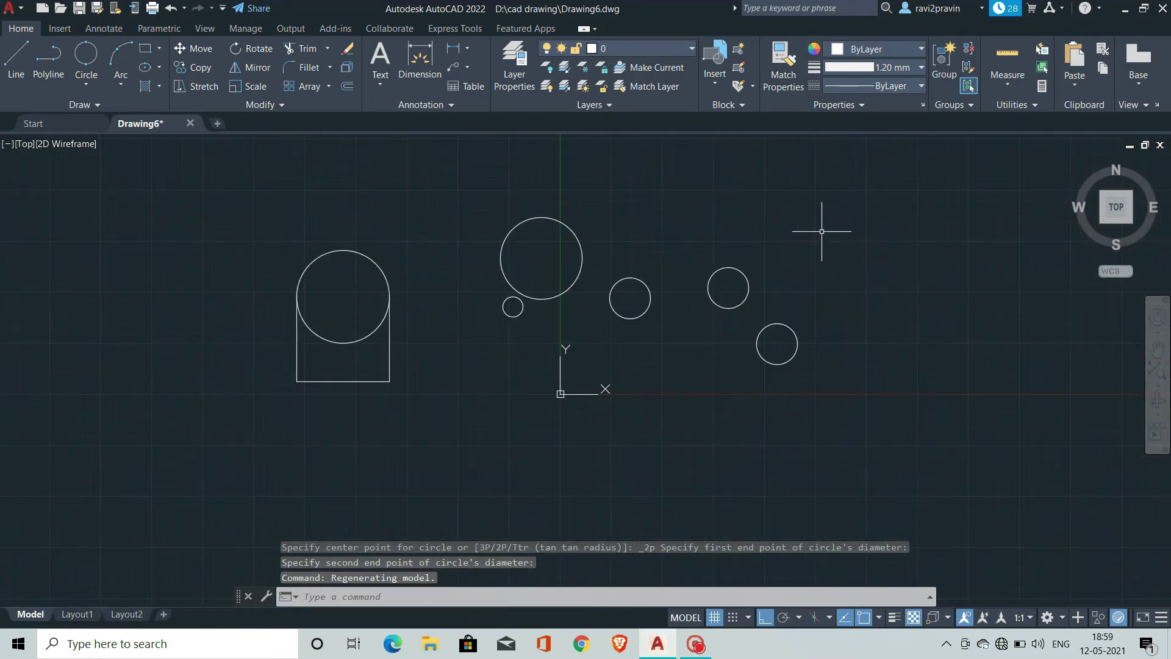
scroll(821, 231, "up", 2)
scroll(793, 244, "down", 2)
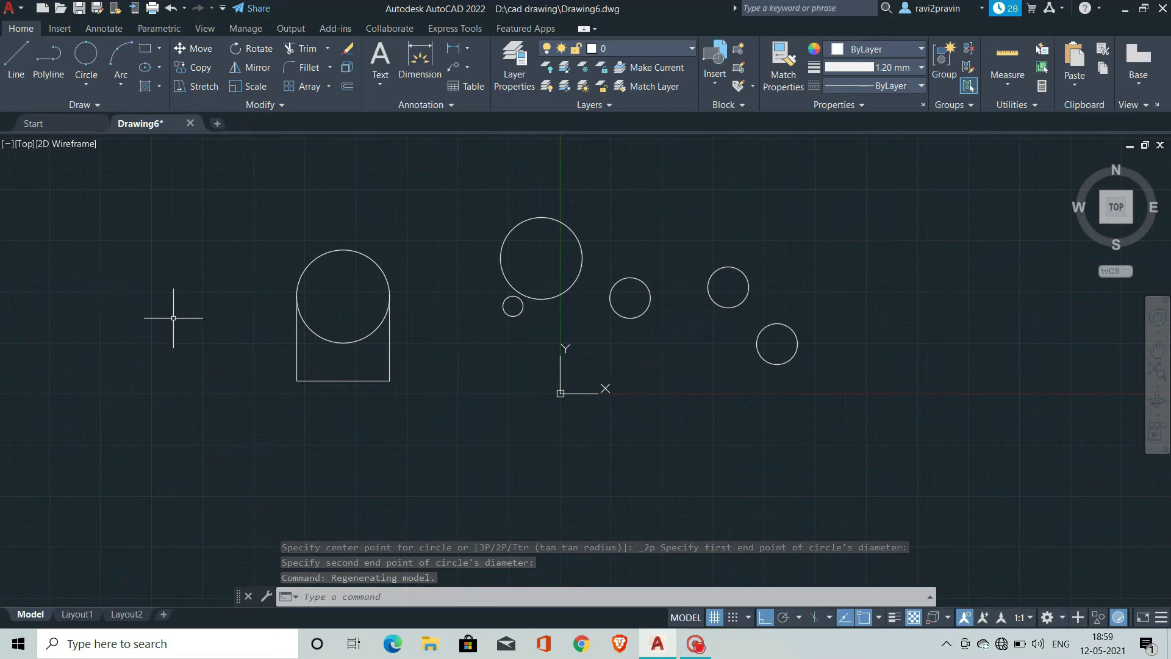
Step: Draw a three-point circle in the lower left of the drawing
left_click(93, 83)
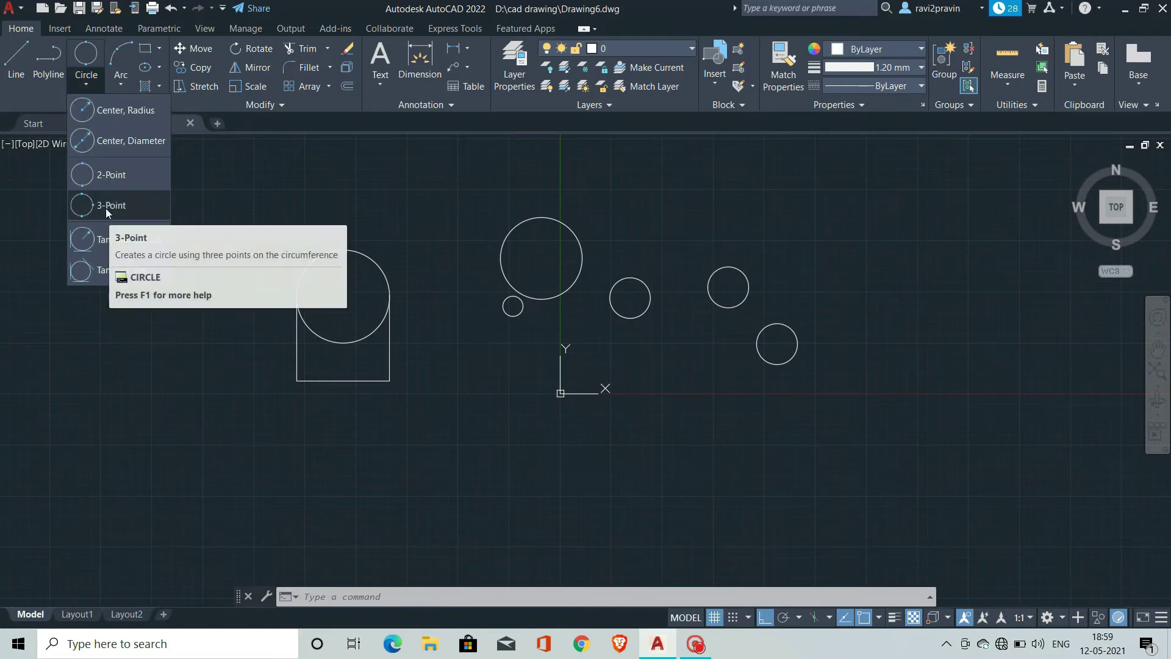
left_click(105, 207)
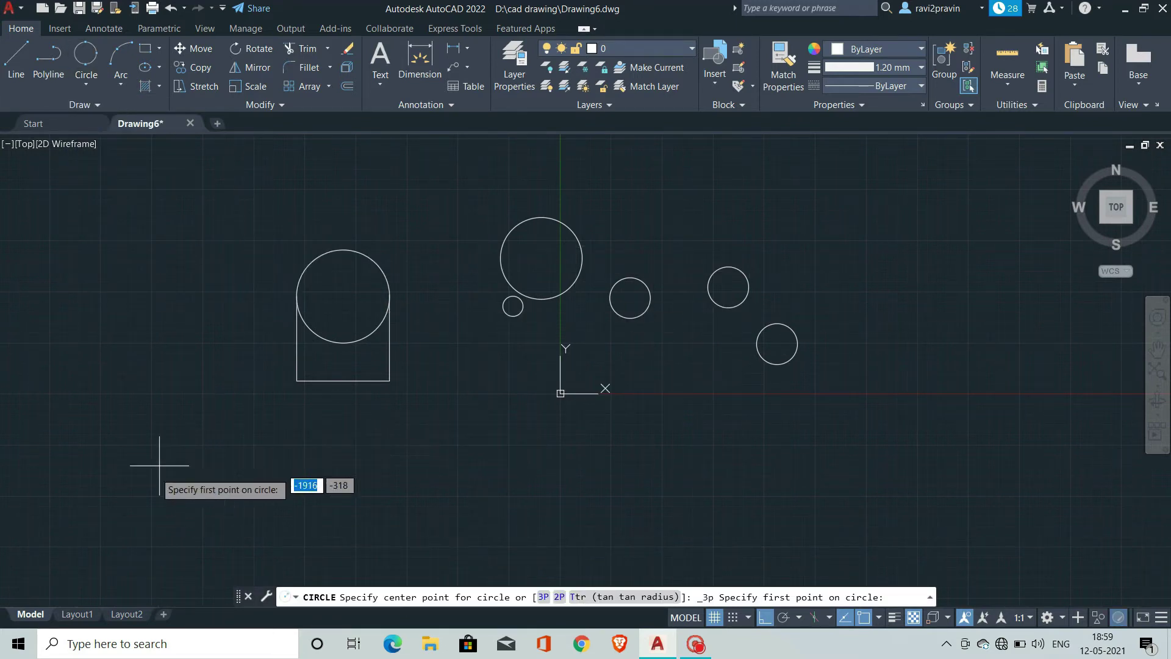
left_click(157, 488)
left_click(266, 488)
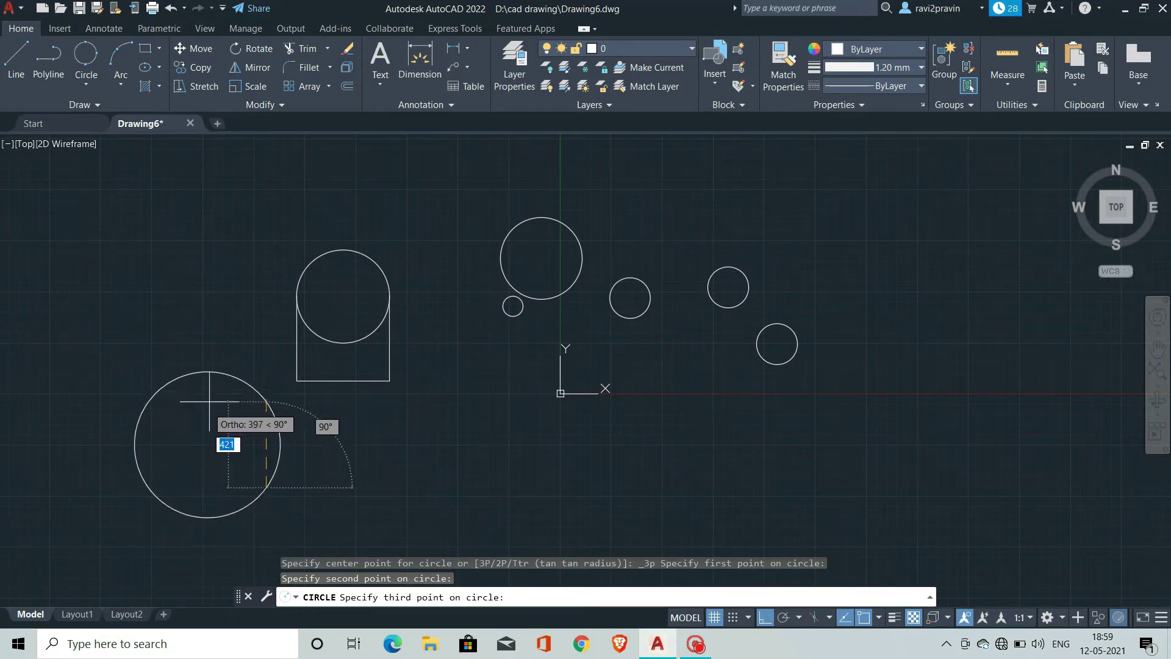
left_click(263, 400)
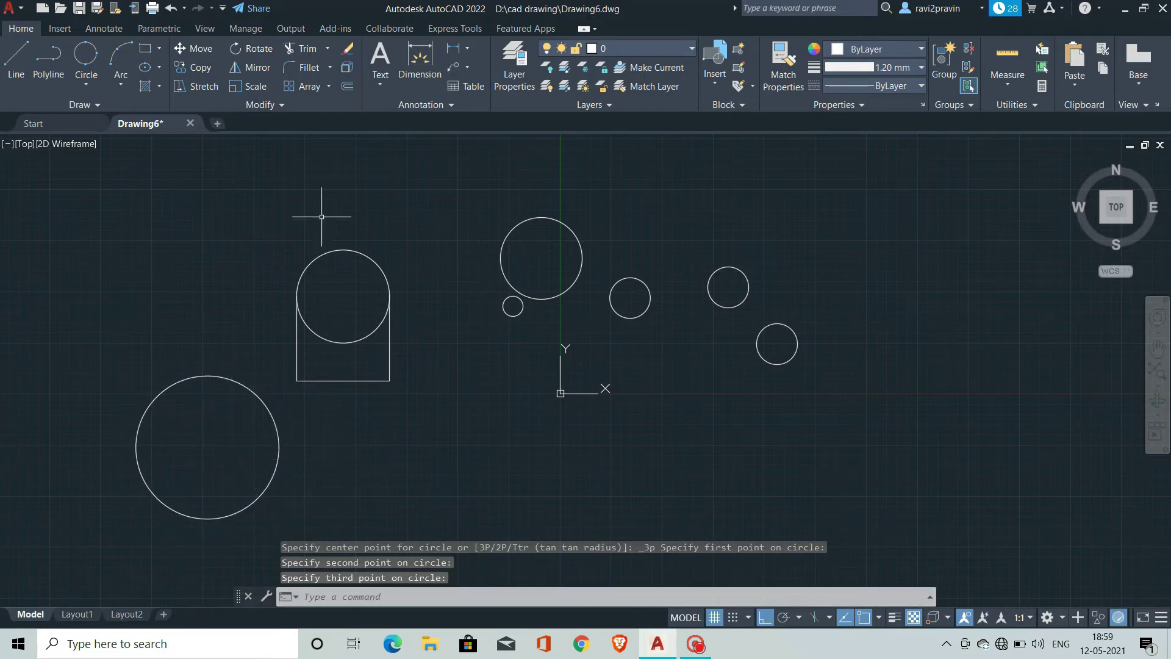
Step: Draw a large three-point circle on the right, overlapping the small circle there
left_click(82, 85)
left_click(115, 210)
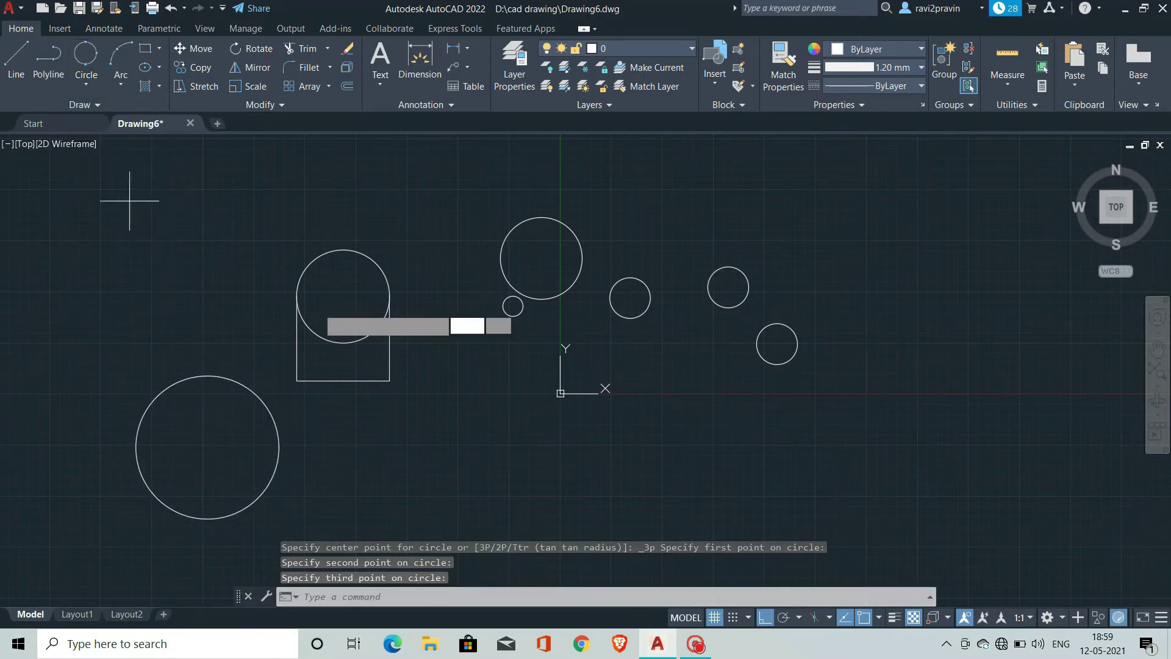
left_click(844, 279)
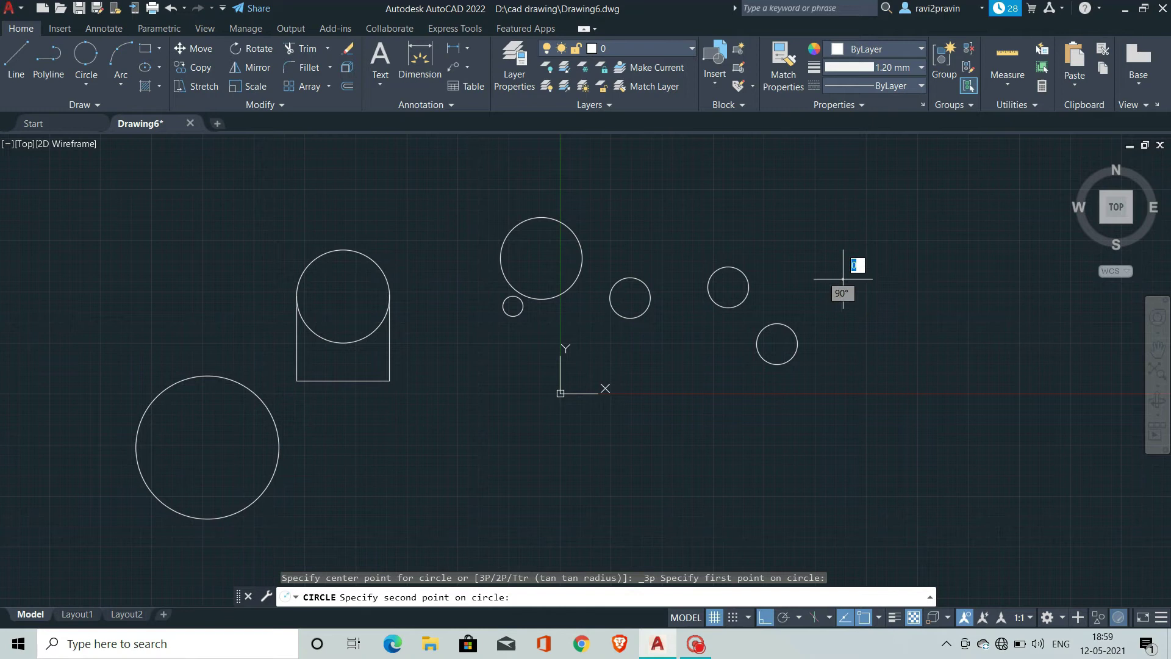
left_click(887, 281)
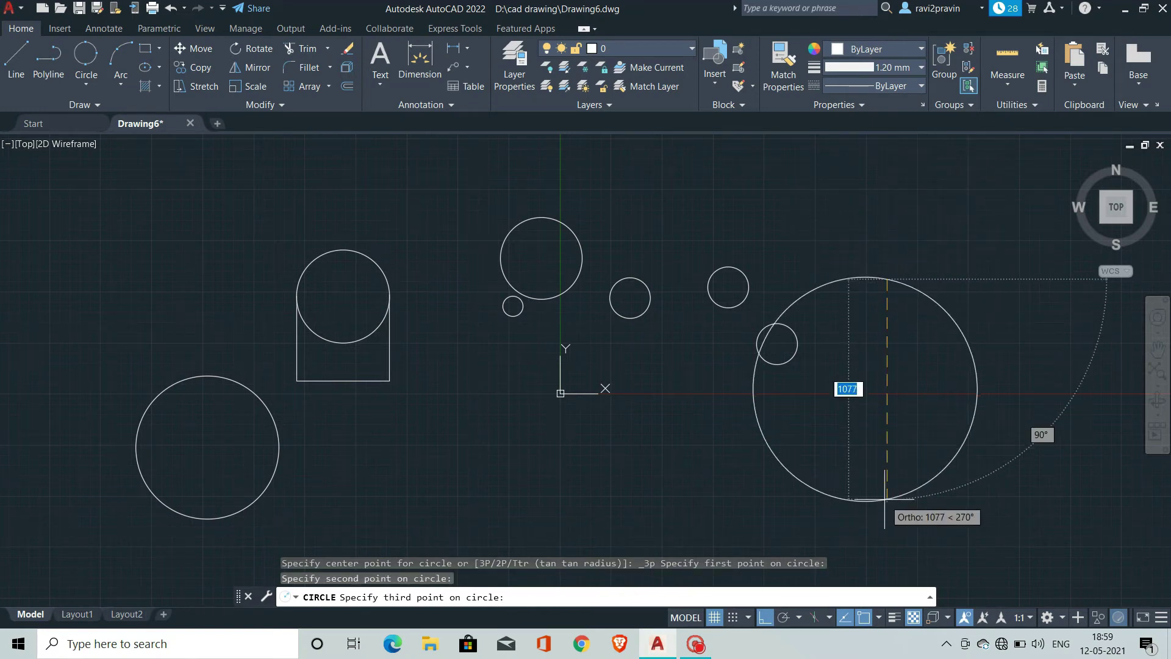
left_click(904, 442)
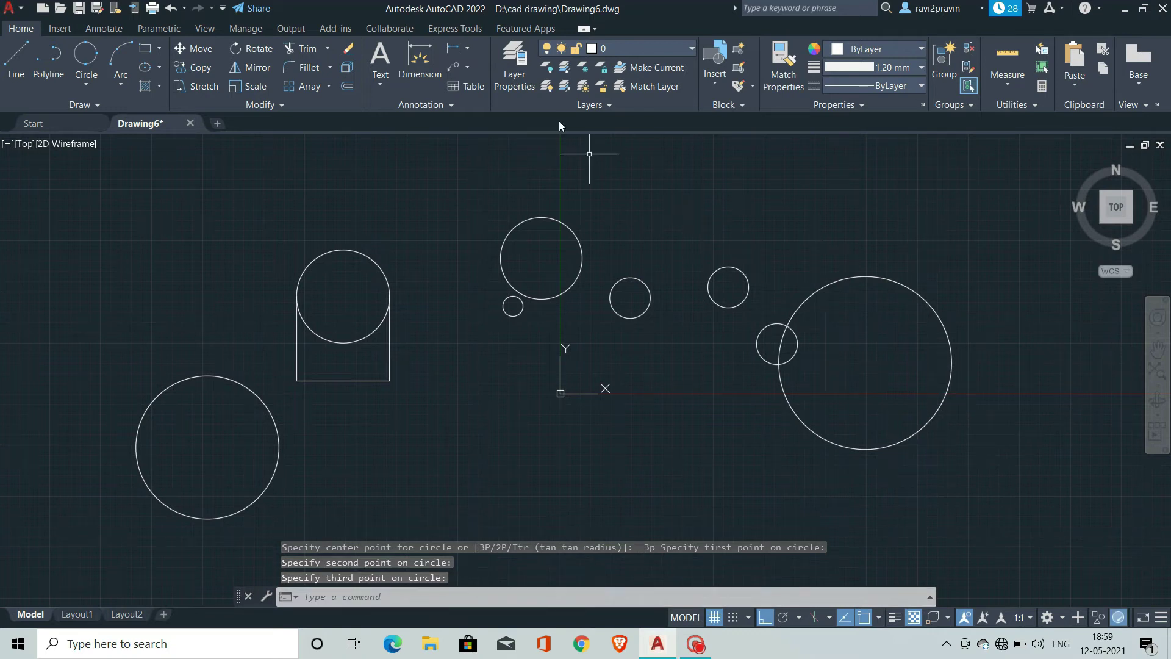
Step: Attempt a radius-50 Tan, Tan, Radius circle on the upper and middle circles; it reports 'Circle does not exist'
left_click(93, 78)
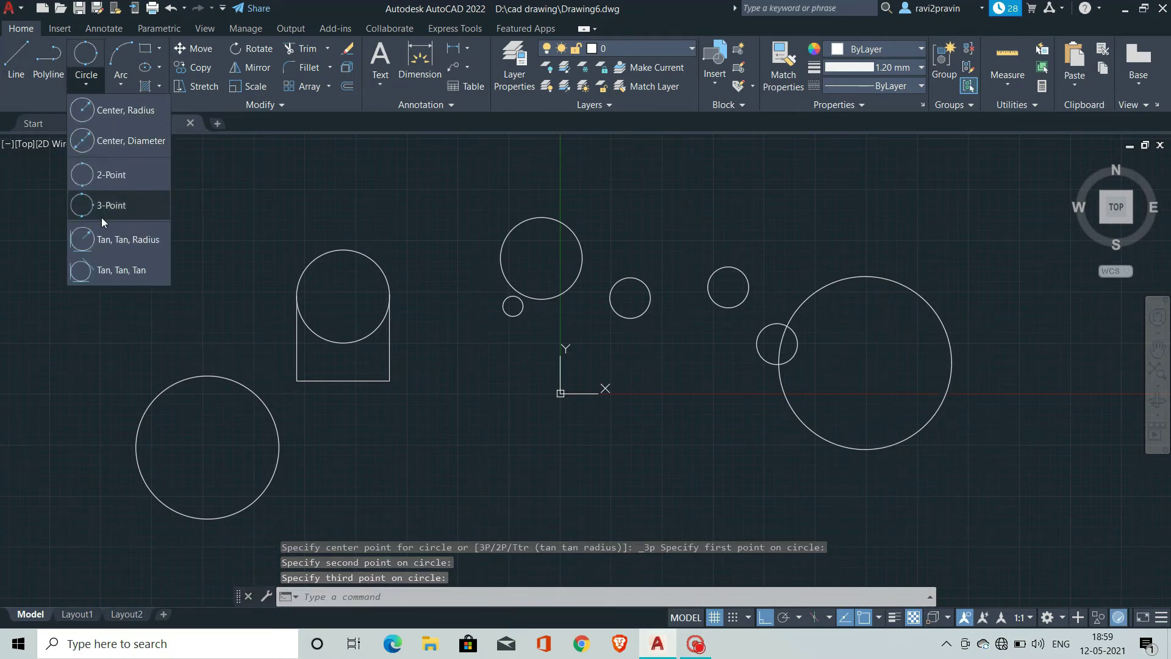
left_click(128, 239)
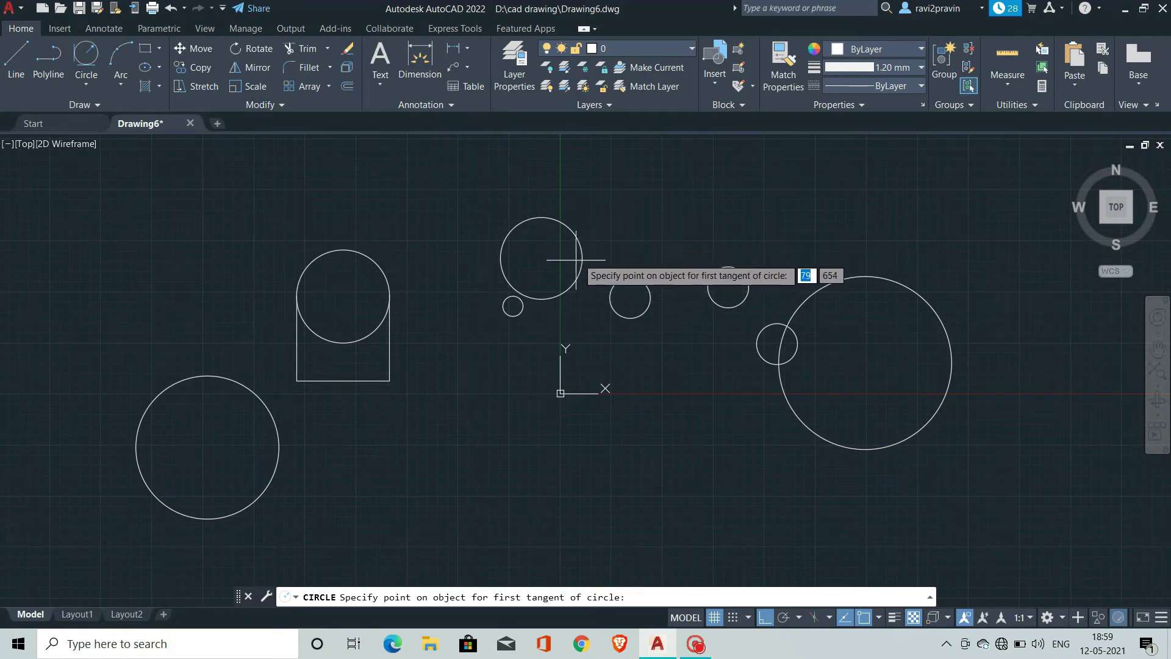
left_click(580, 242)
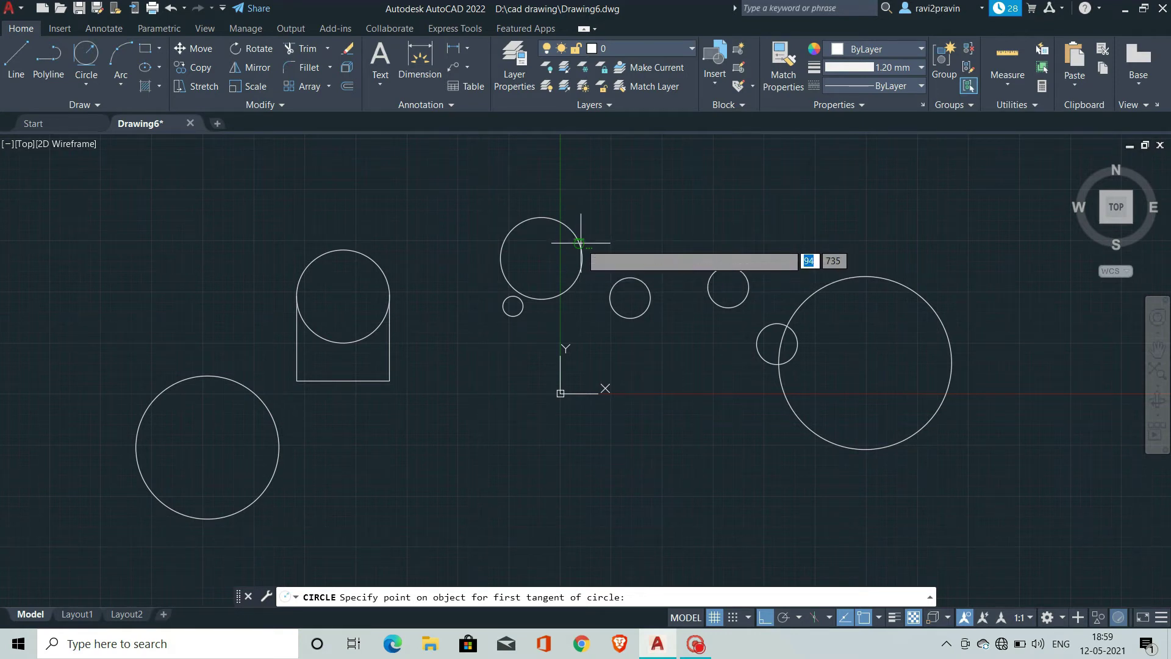
left_click(617, 278)
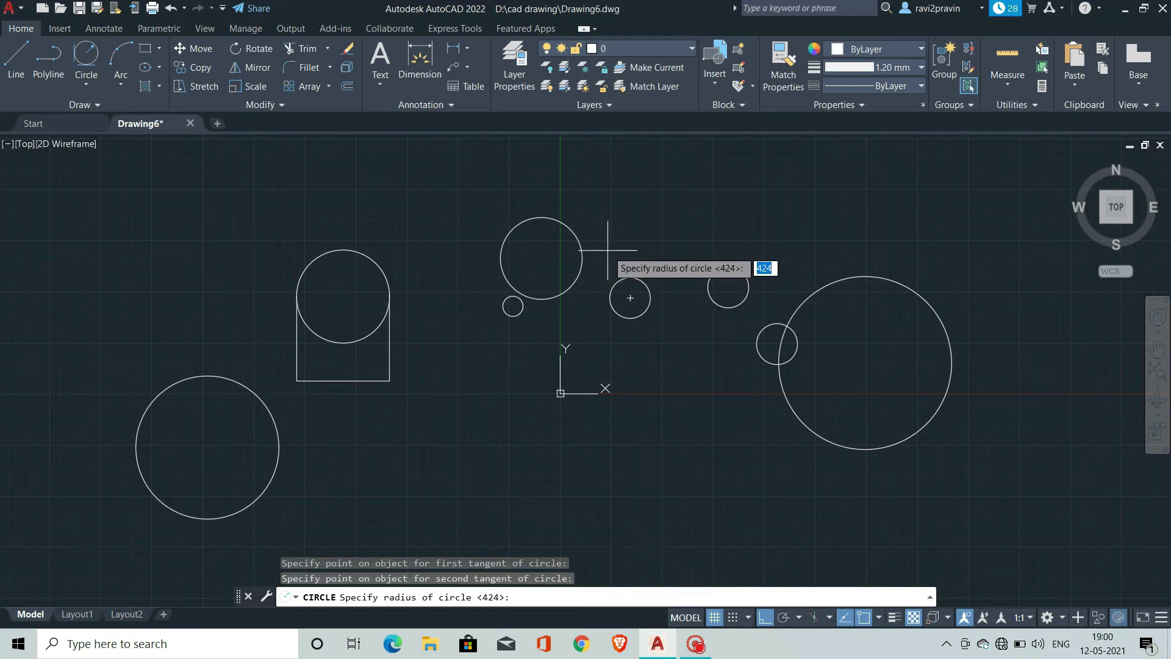
type("50")
key("Return")
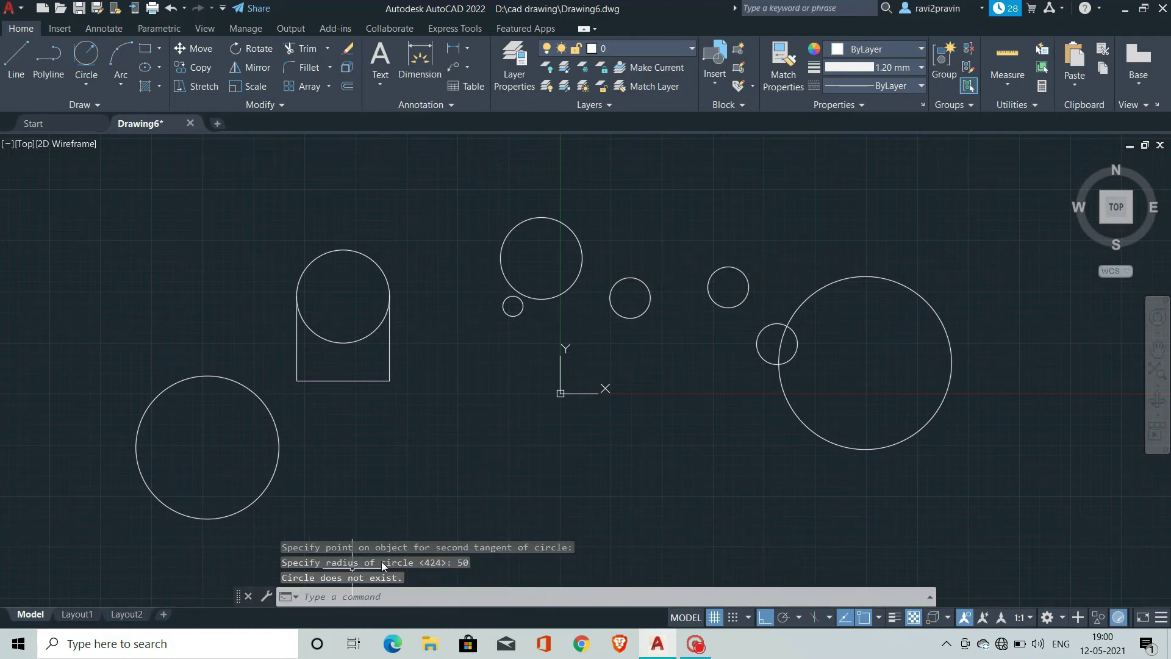
left_click(97, 86)
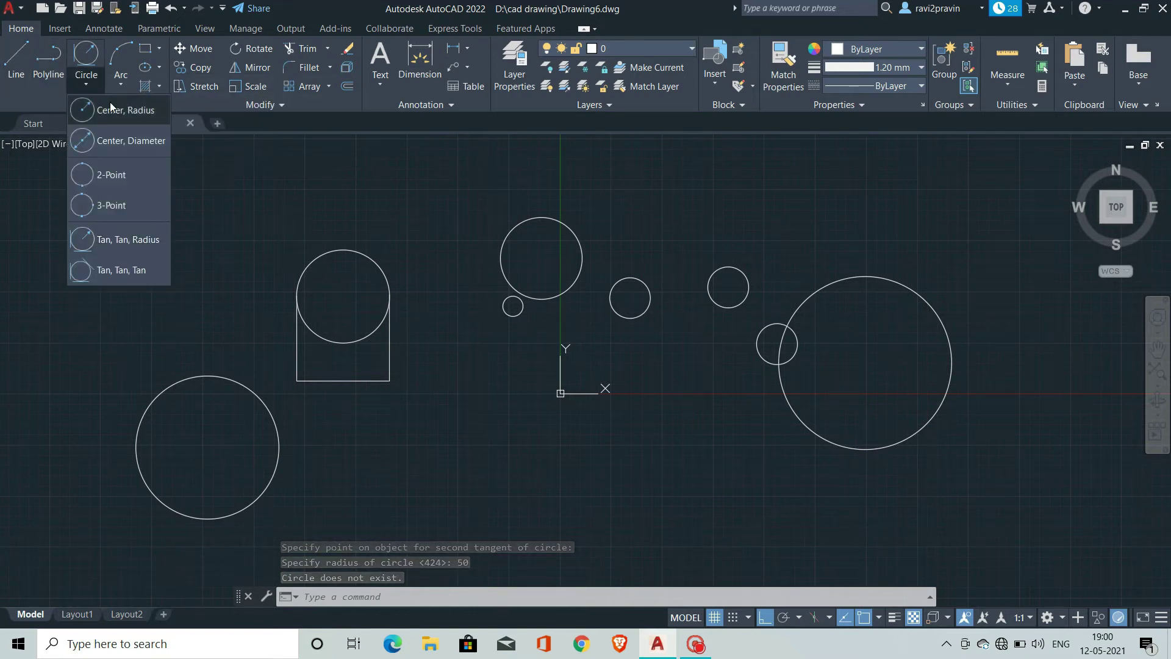
Step: Draw two centre-radius circles side by side below the origin
left_click(116, 110)
left_click(465, 500)
left_click(459, 465)
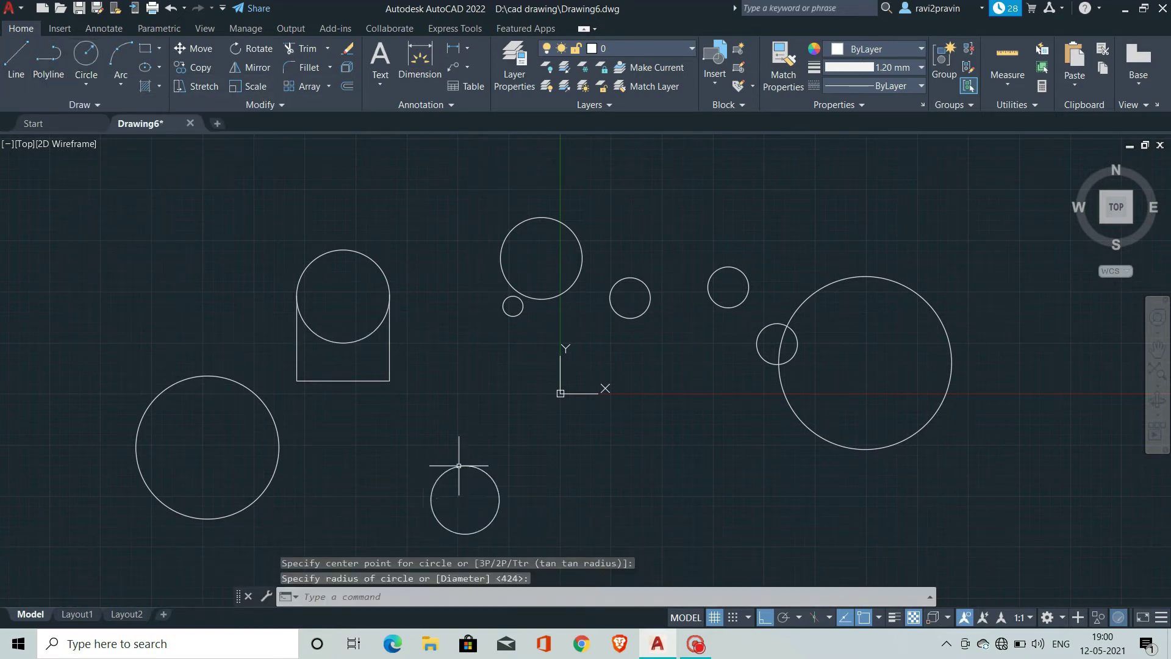
left_click(86, 84)
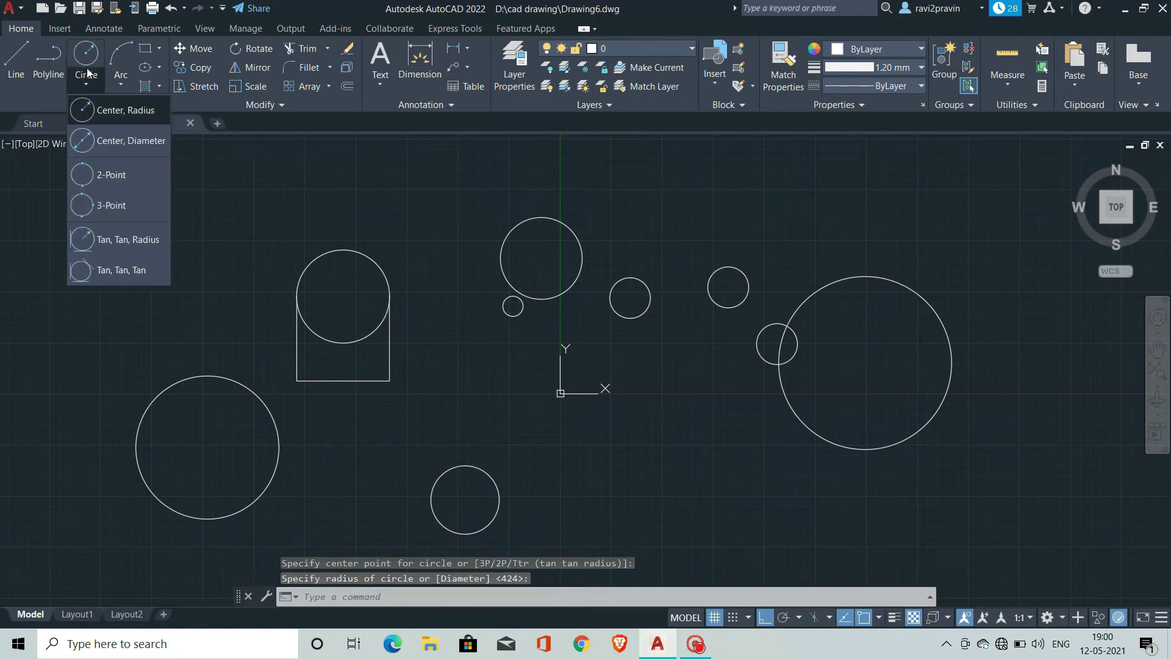
left_click(567, 496)
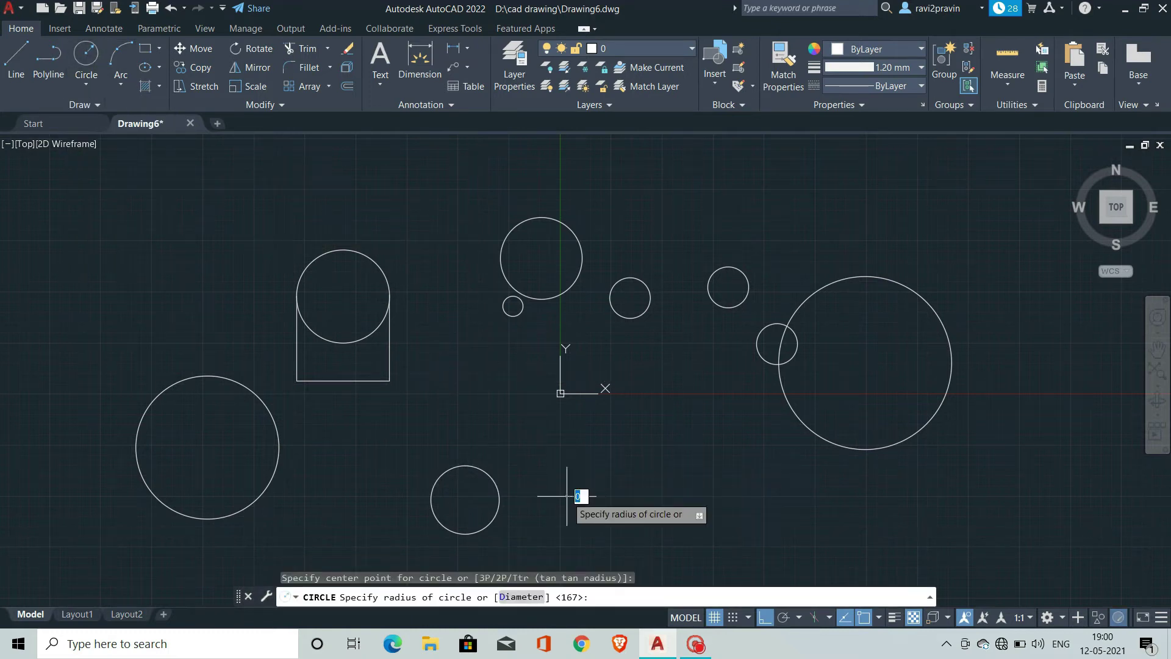
left_click(574, 453)
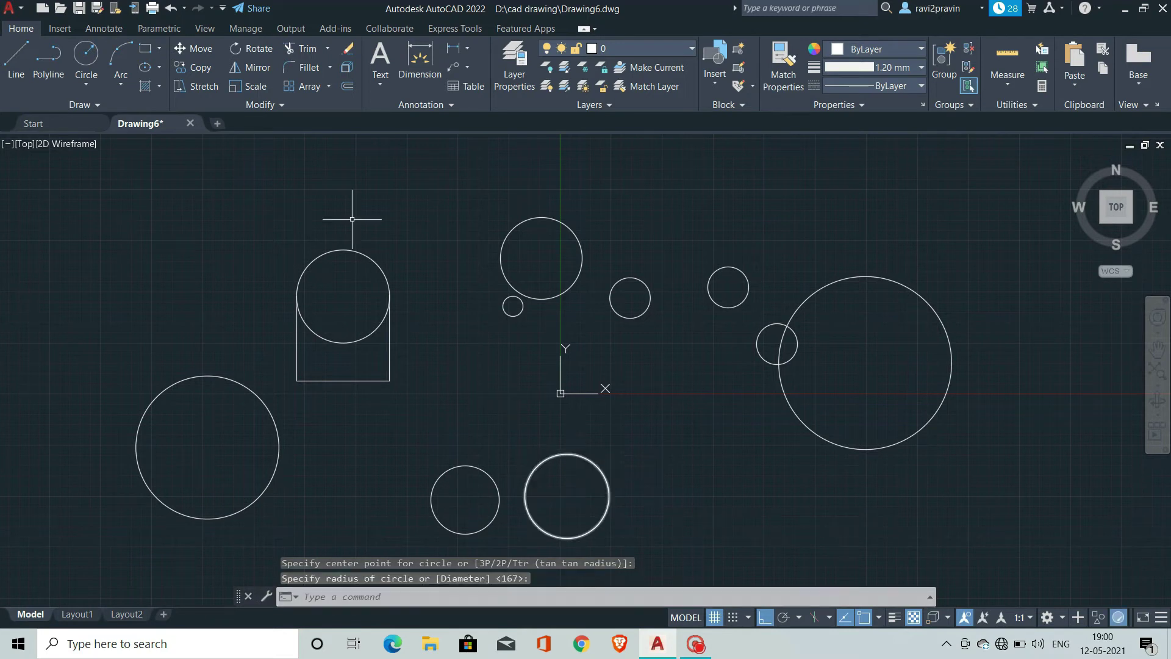
Step: Add a radius-100 circle tangent to both lower circles
left_click(96, 85)
left_click(128, 239)
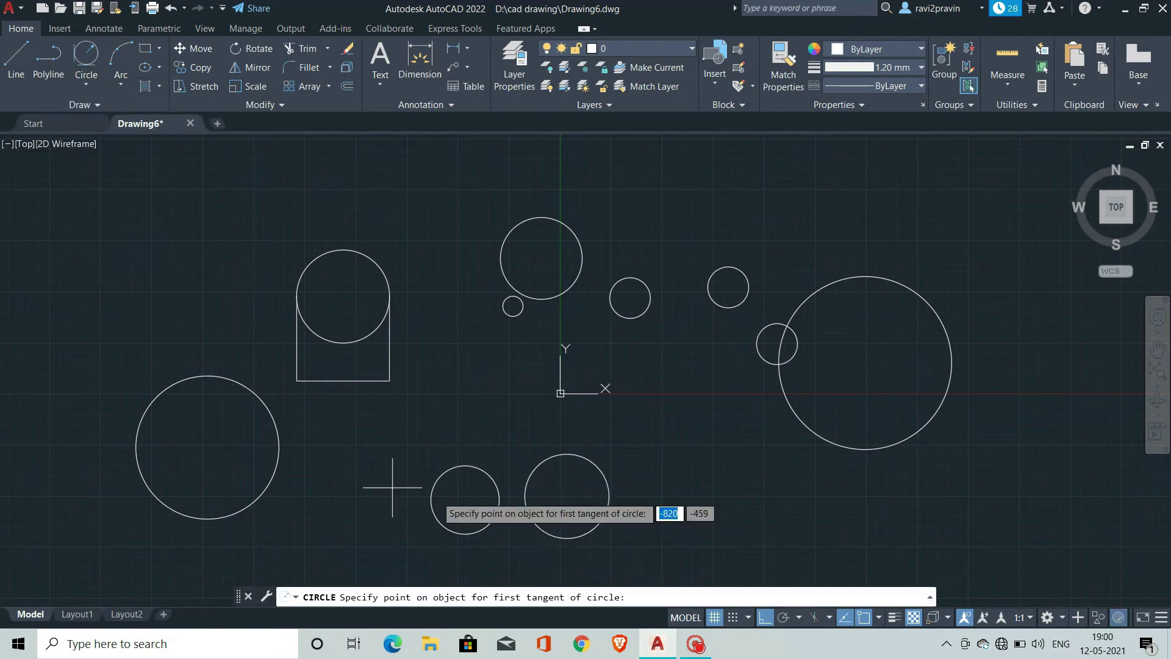
left_click(479, 464)
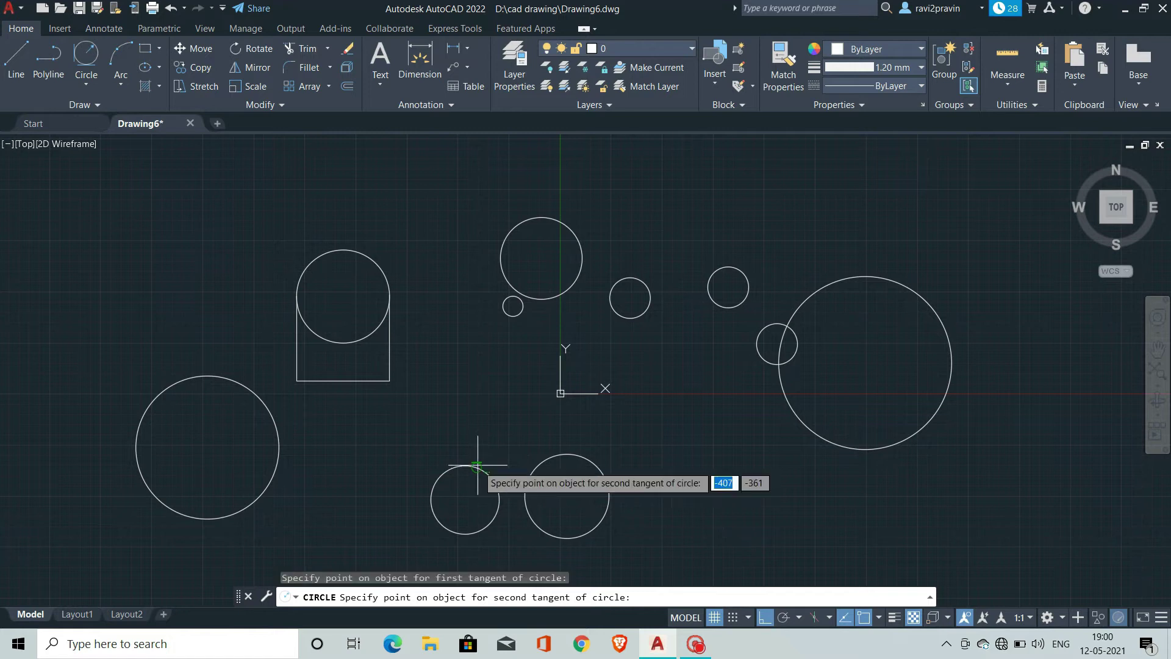
left_click(534, 463)
type("100")
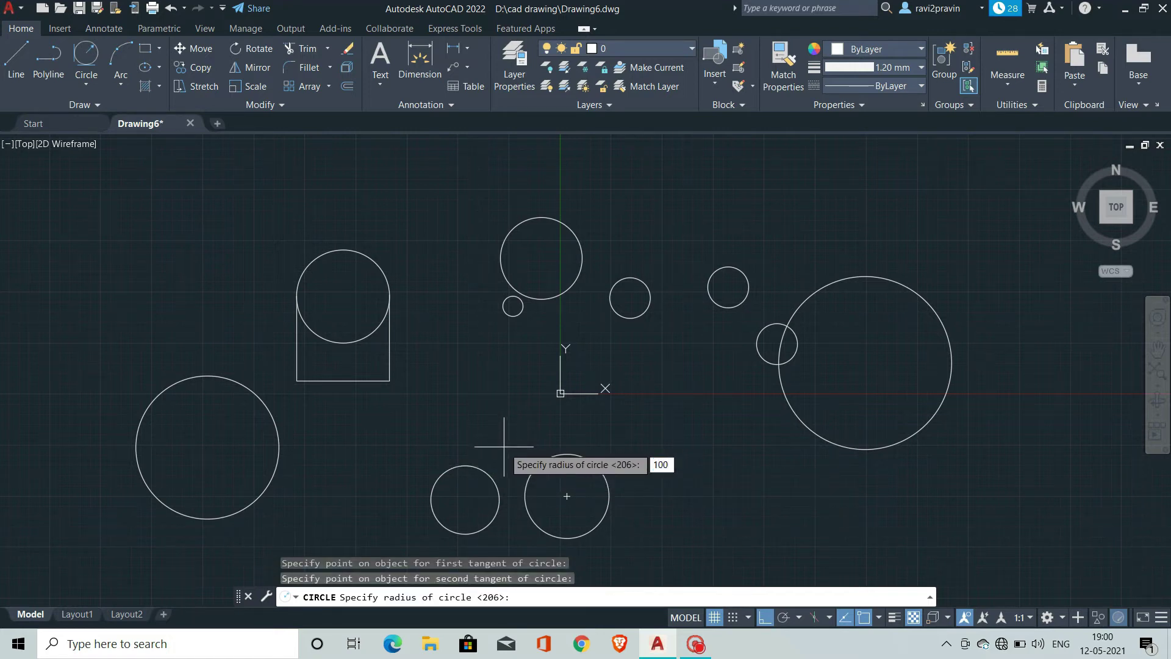
key("Return")
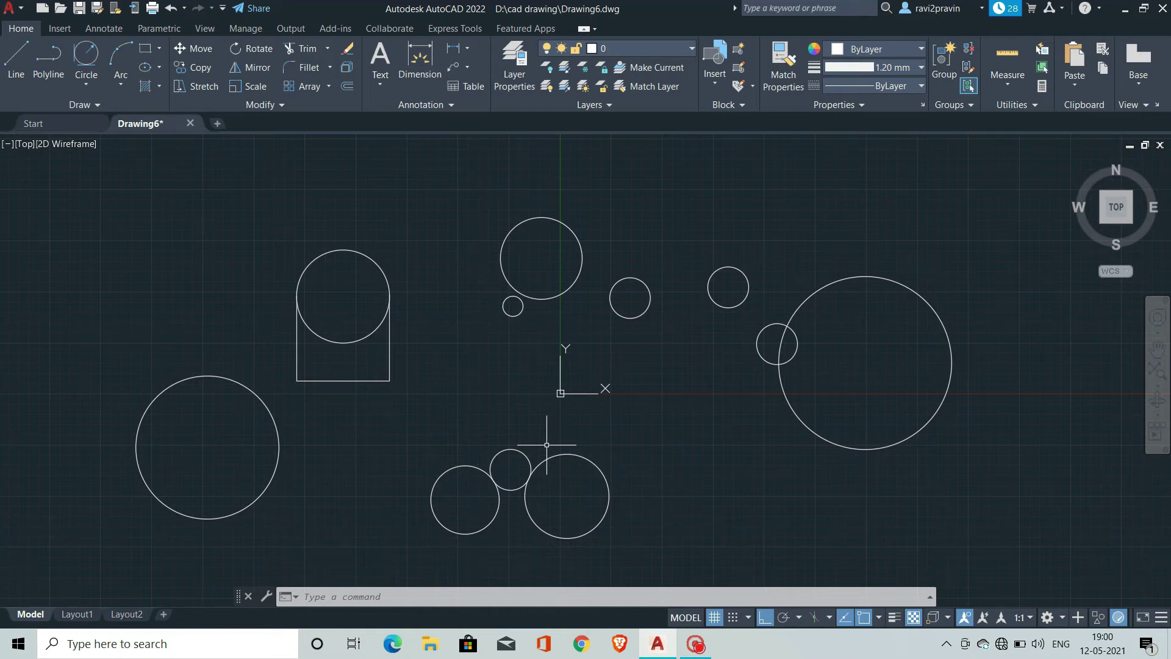
Step: Draw a centre-radius circle just below the trio of lower circles
left_click(88, 81)
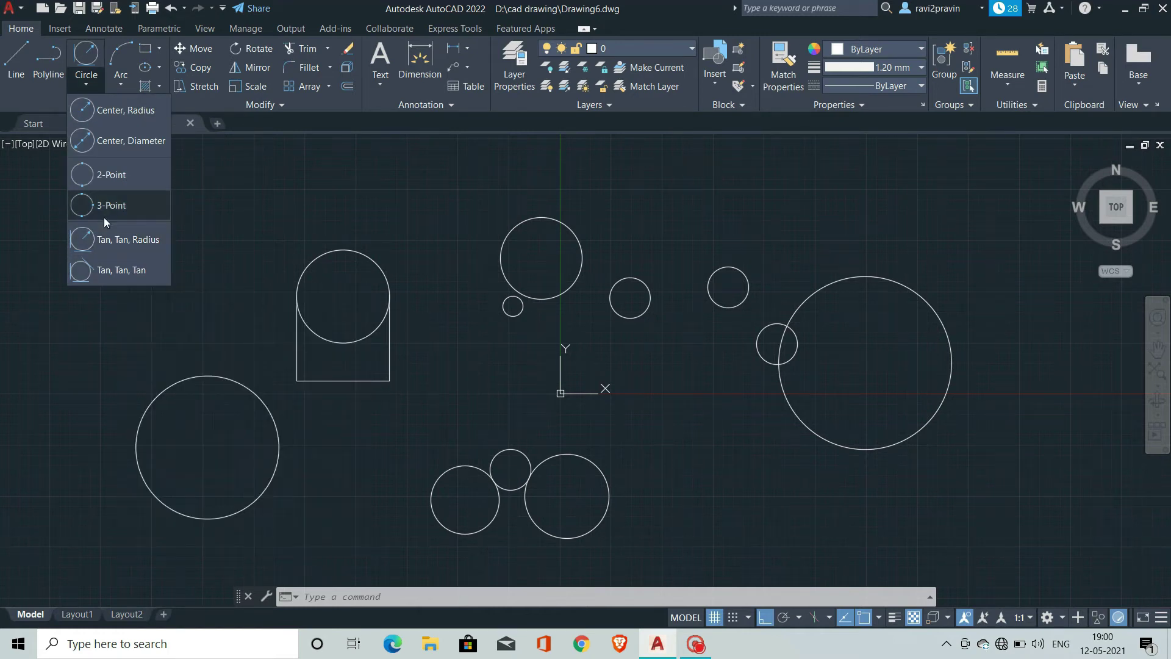
left_click(129, 111)
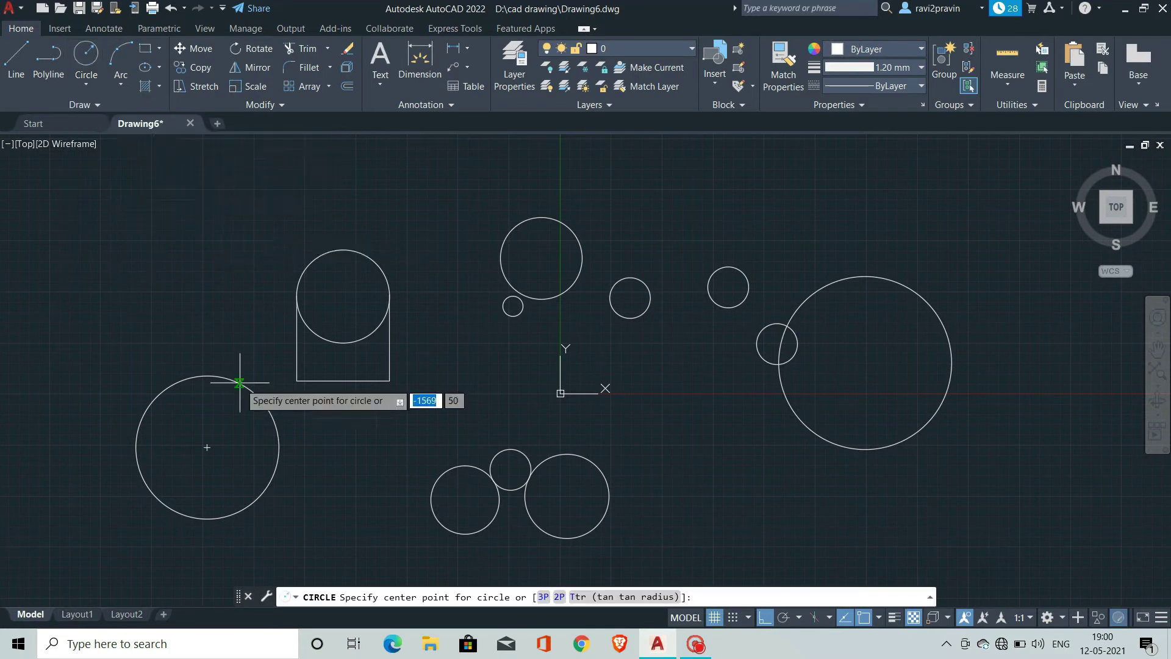
scroll(412, 506, "up", 2)
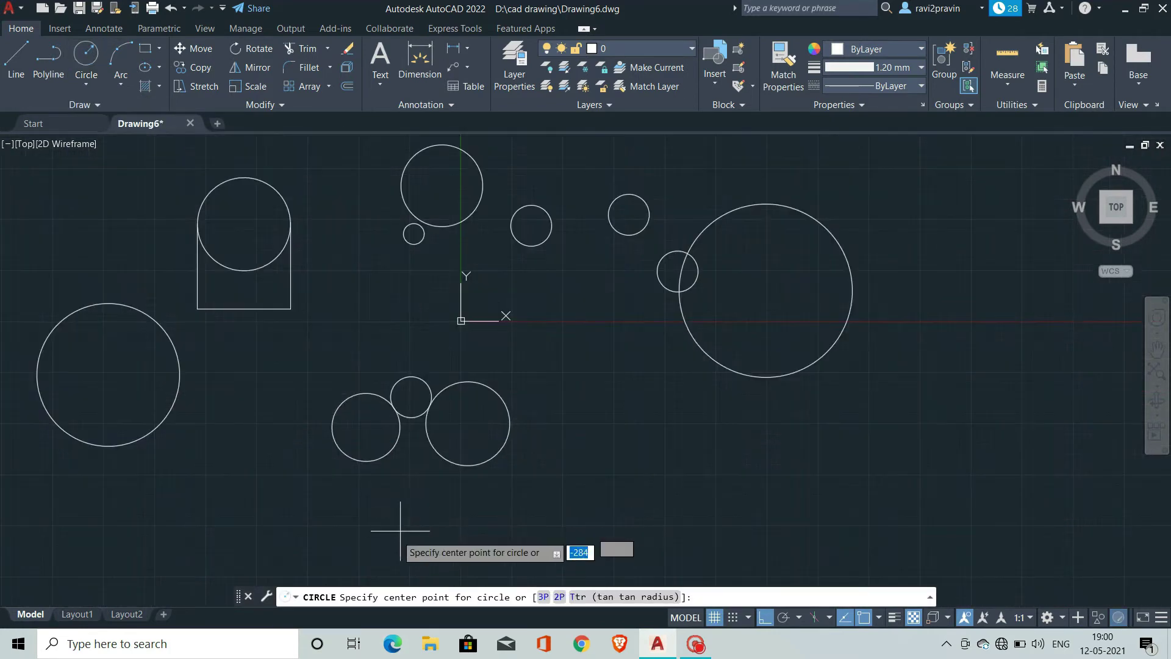
left_click(418, 523)
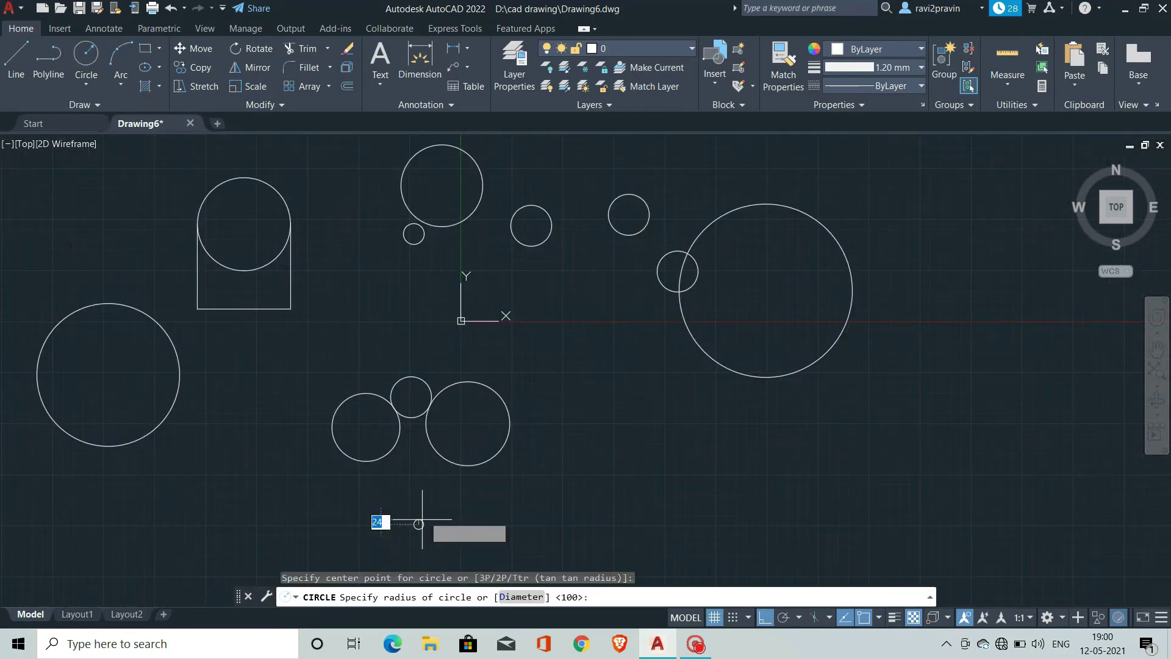
left_click(415, 478)
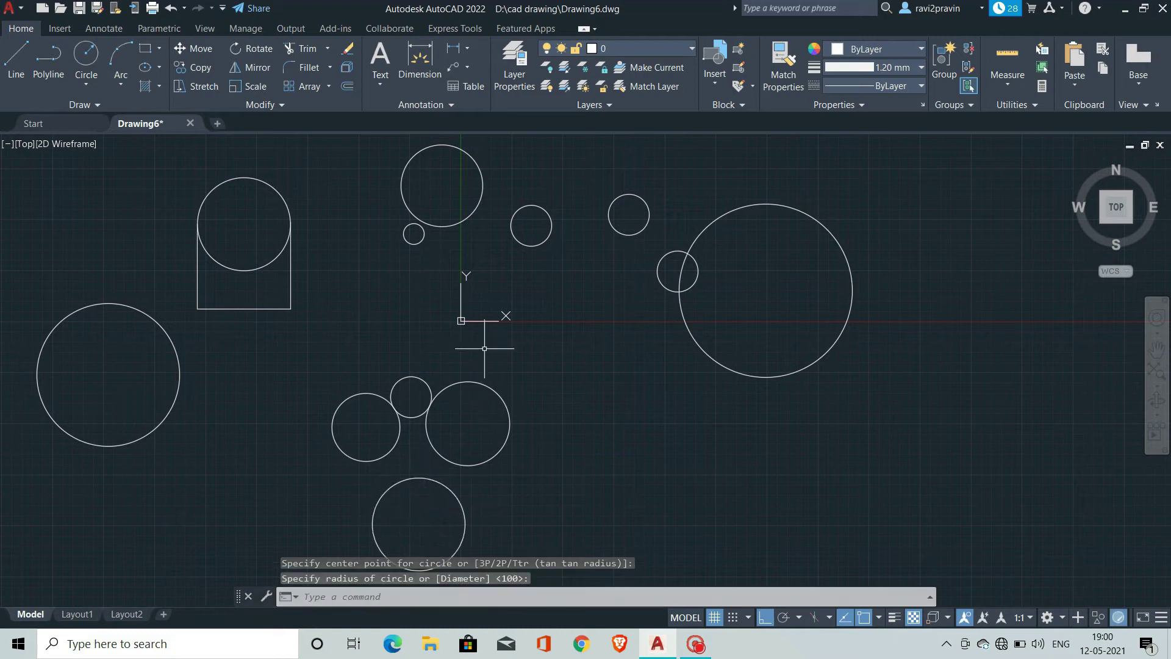
left_click(78, 84)
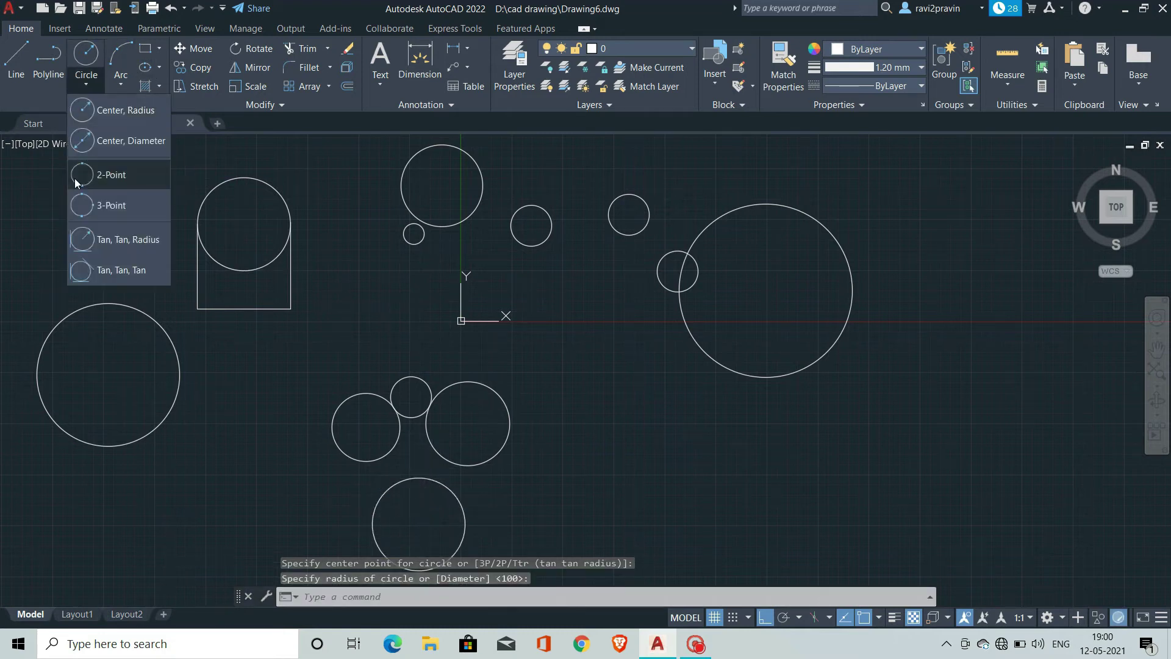
Step: Draw a Tan, Tan, Tan circle among the lower circles, then delete it
left_click(115, 268)
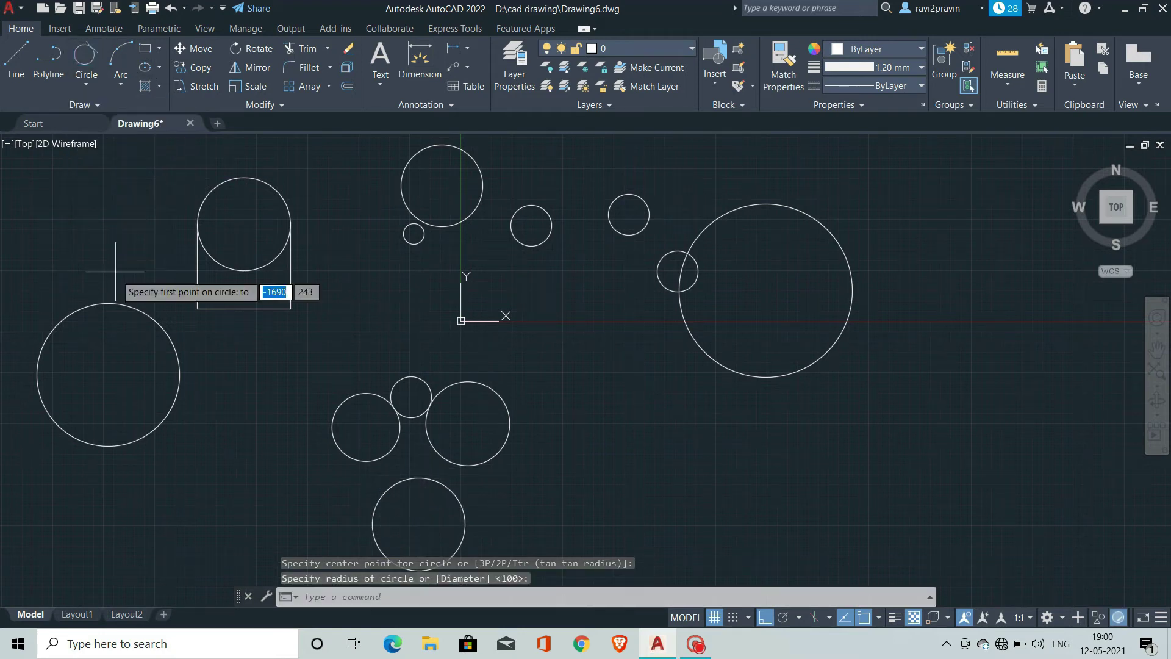
left_click(386, 456)
left_click(432, 448)
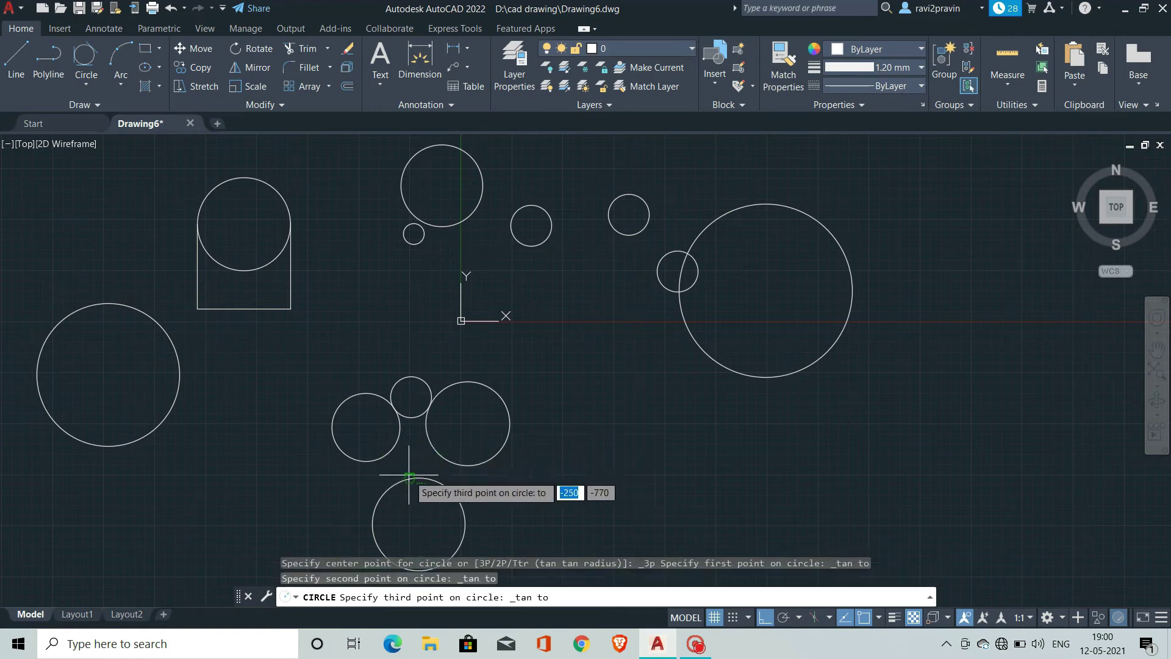
left_click(415, 474)
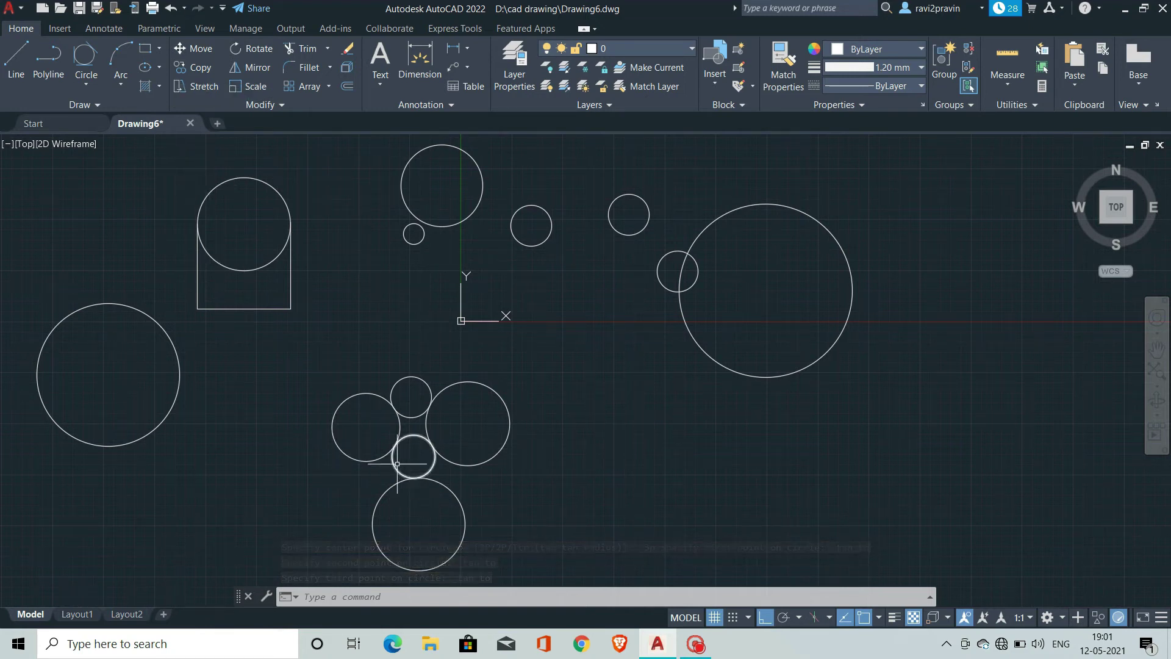
left_click(425, 487)
left_click(434, 463)
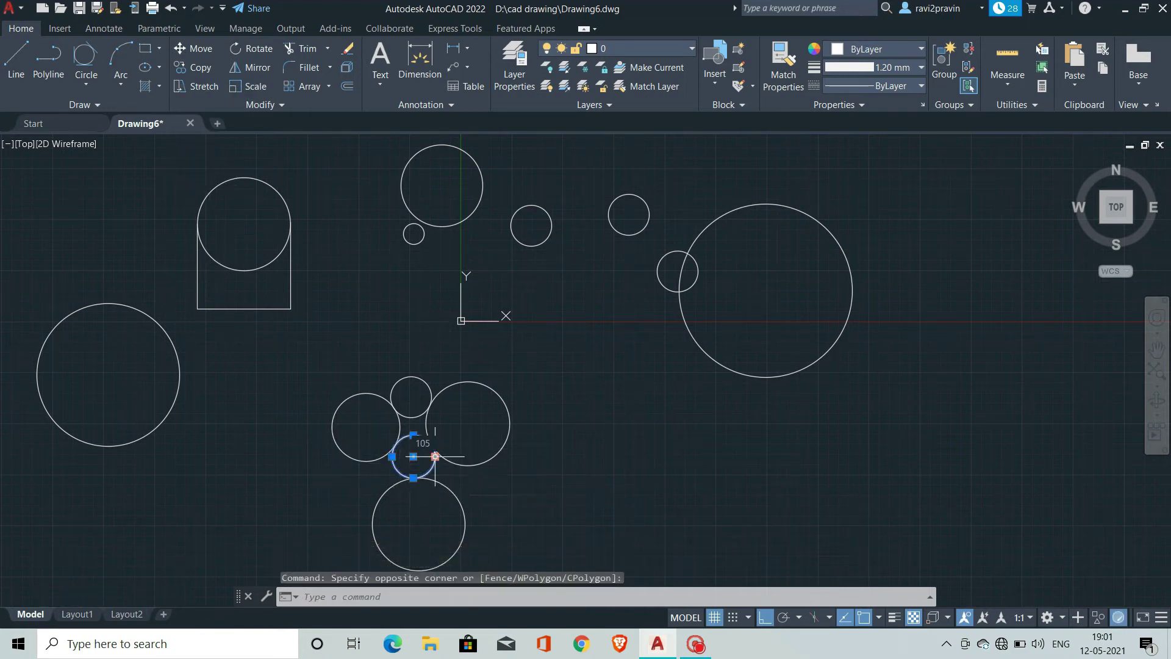
key("Delete")
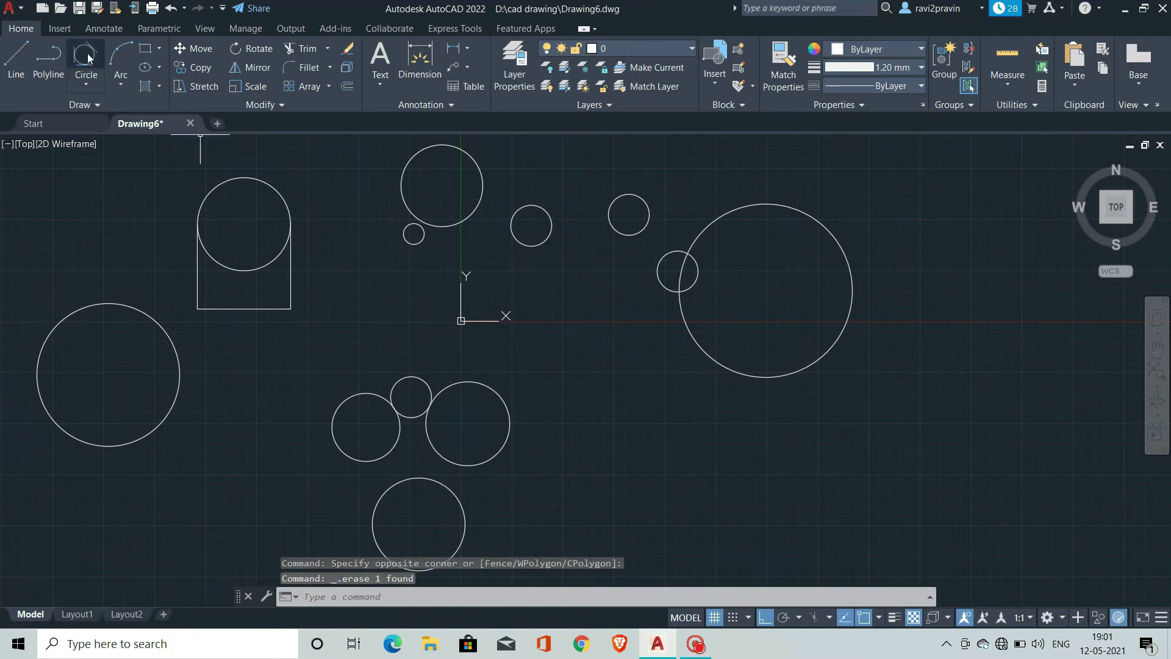
Step: Retry a three-tangent circle and erase the large enclosing circle
left_click(89, 57)
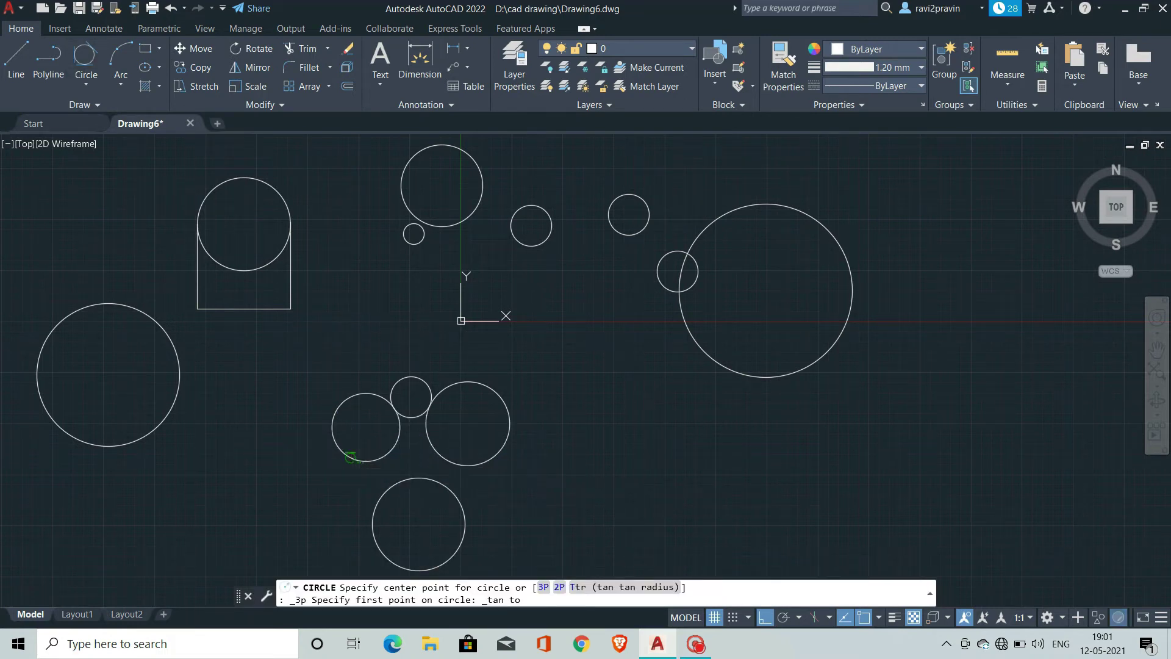
left_click(352, 457)
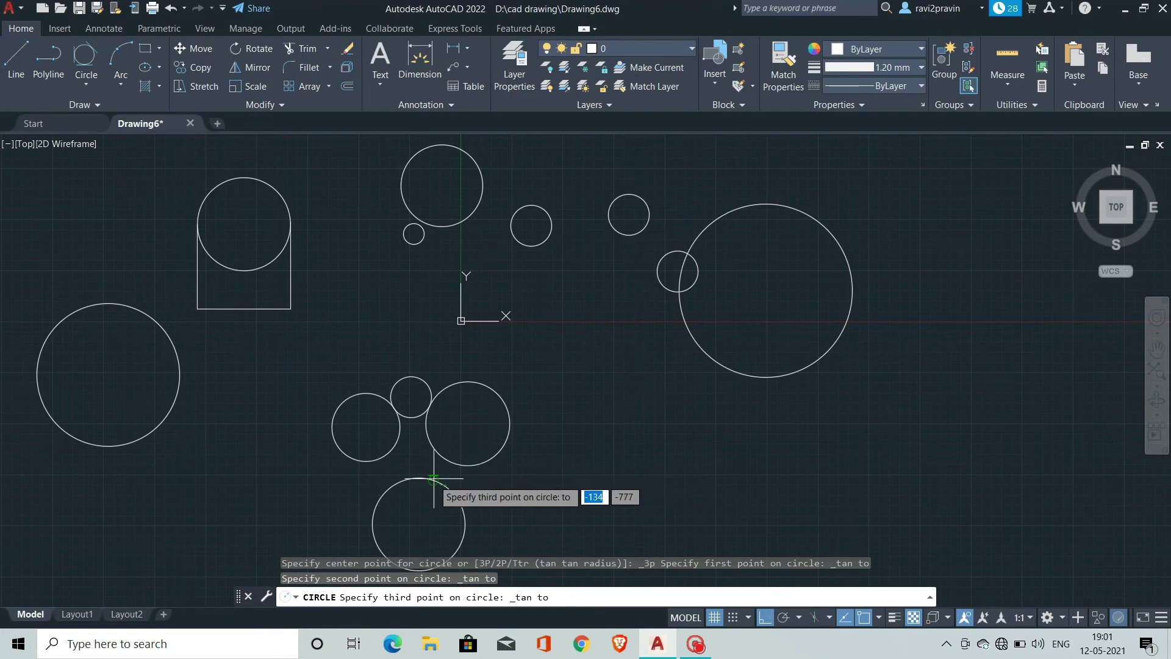
left_click(447, 489)
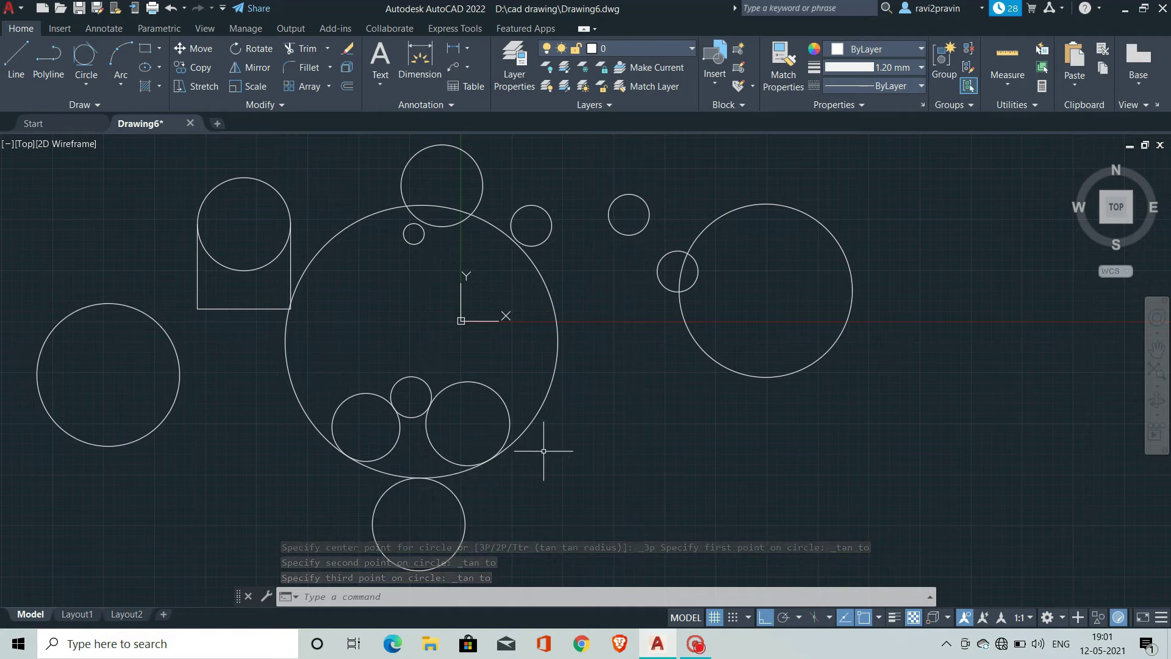
left_click(548, 396)
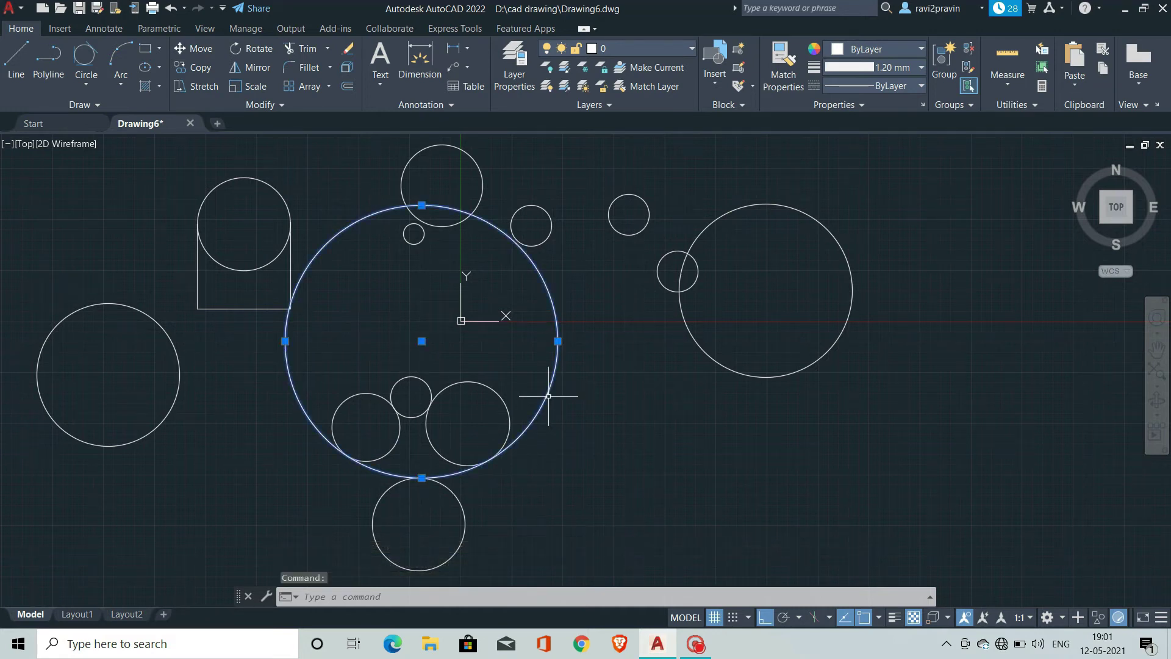
key("Delete")
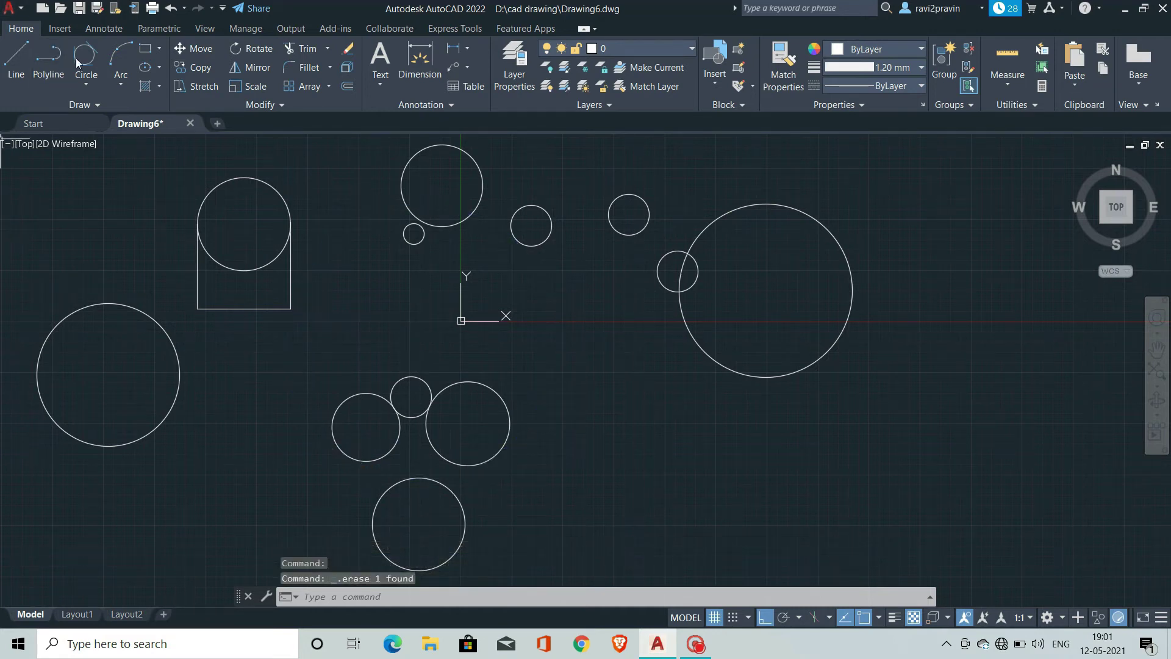
Step: Draw a small circle tangent to the three lower circles
left_click(86, 80)
left_click(98, 226)
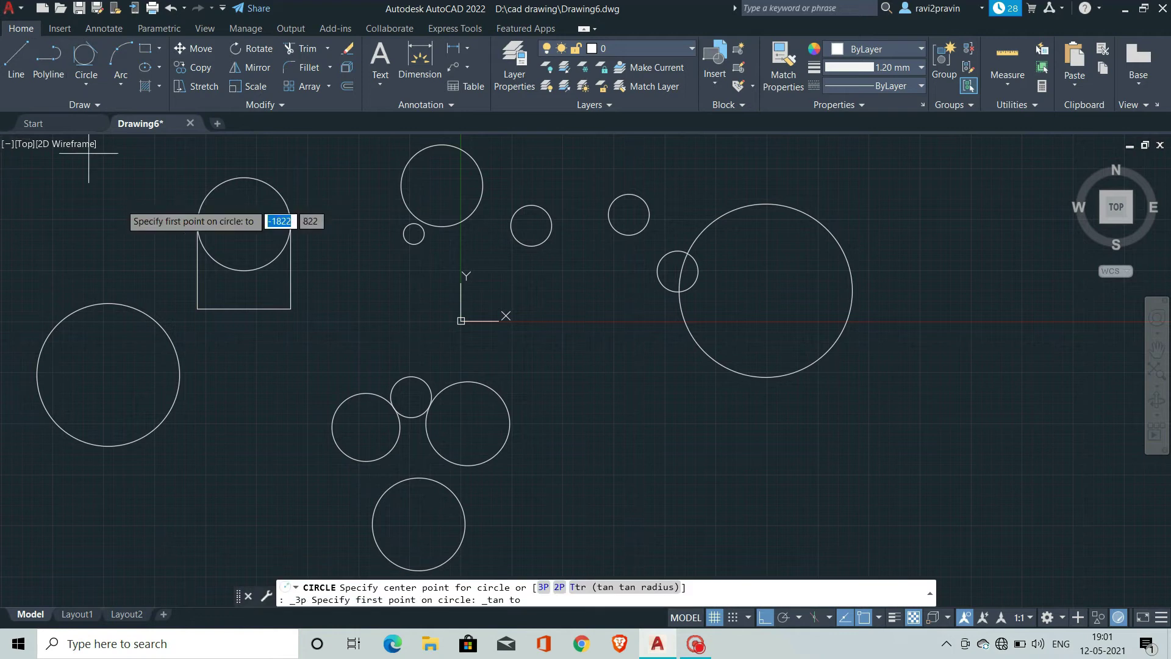
left_click(389, 448)
left_click(422, 443)
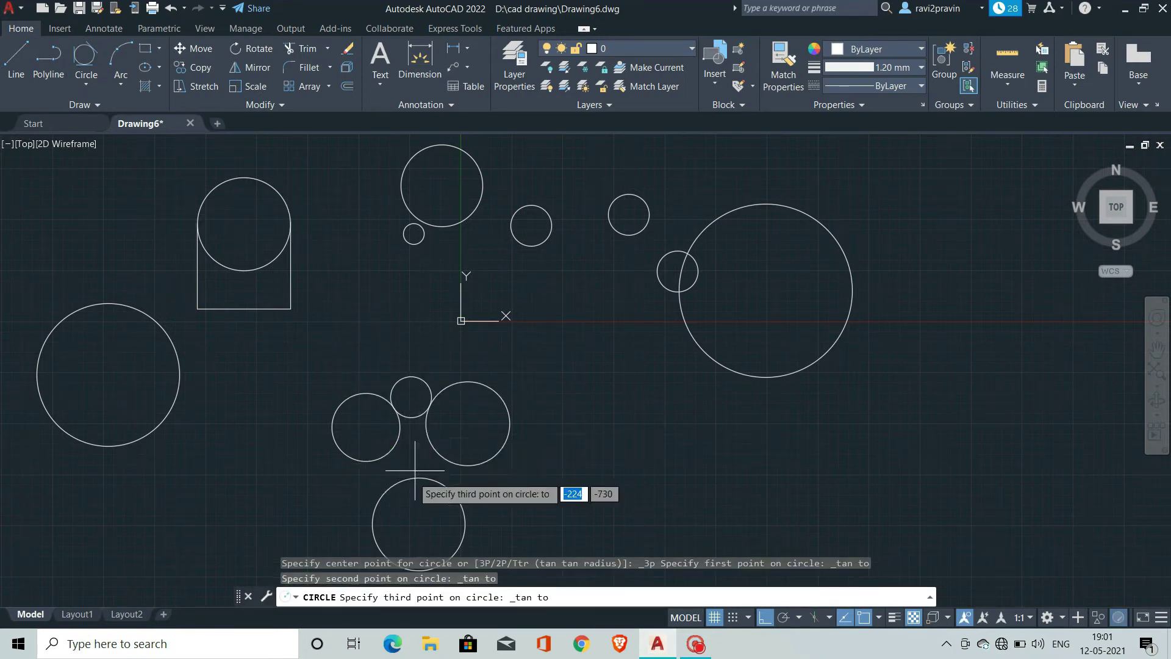
left_click(415, 479)
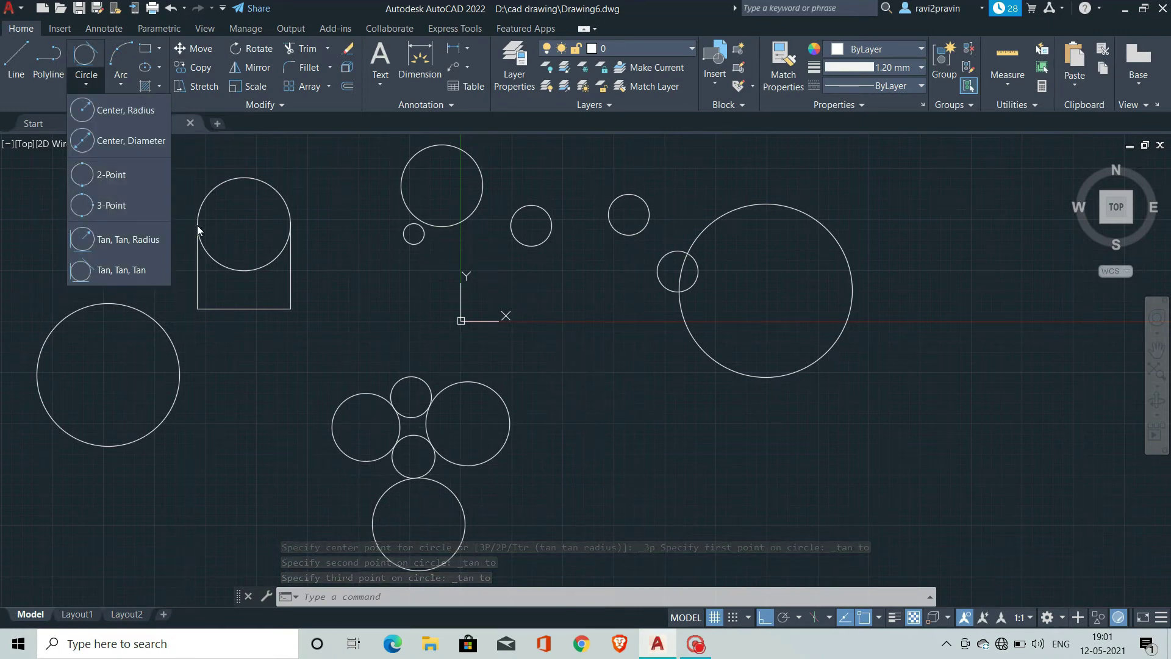
Step: Start a three-point arc at lower right, then cancel it with Esc
left_click(121, 82)
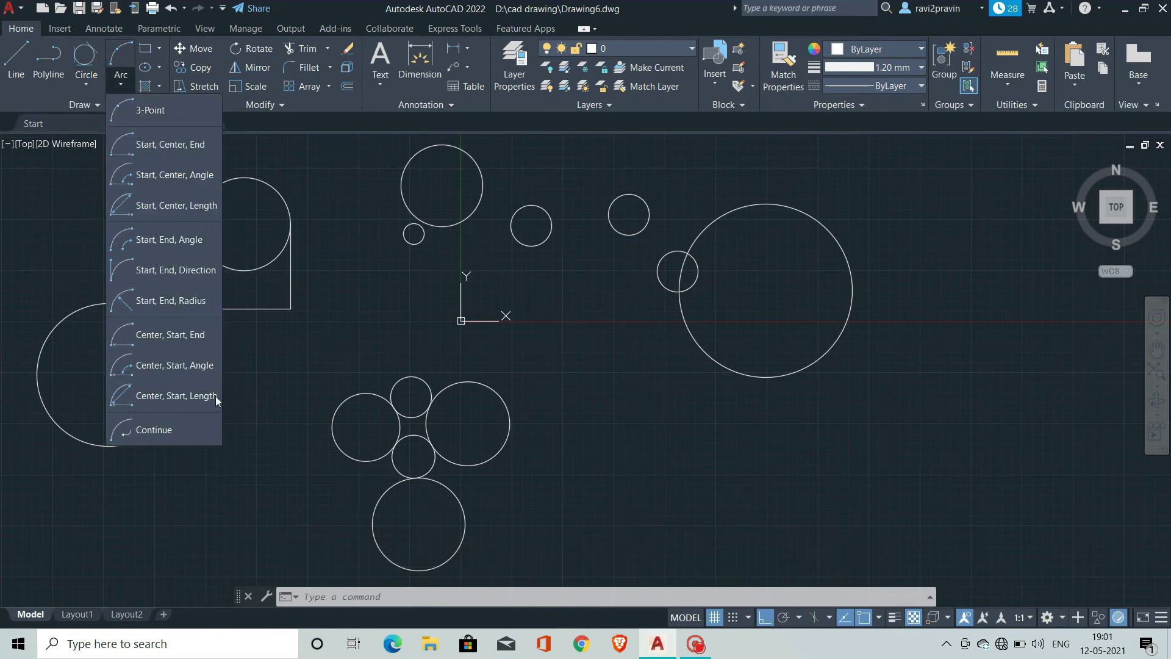
left_click(126, 53)
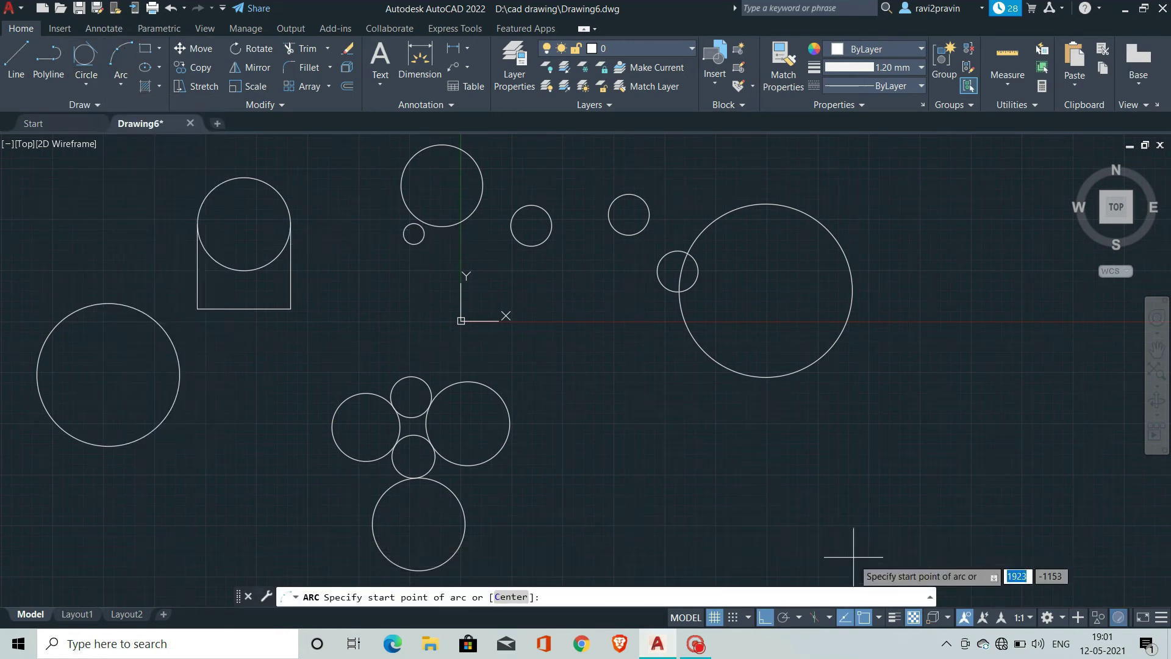
left_click(853, 557)
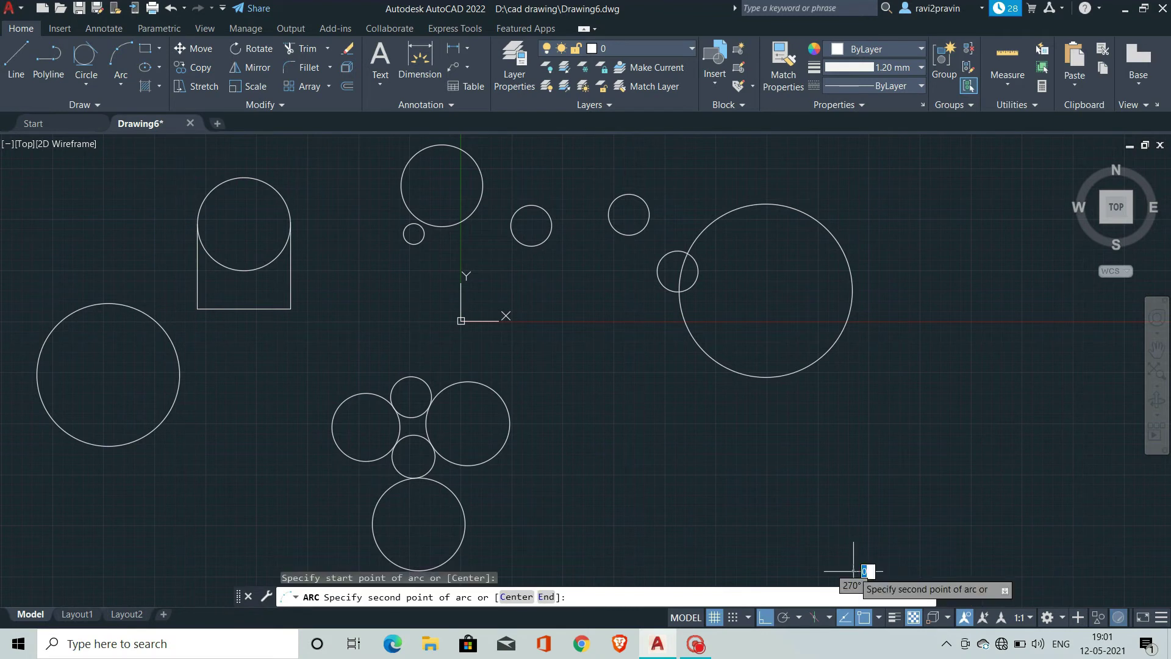
left_click(613, 491)
key("Escape")
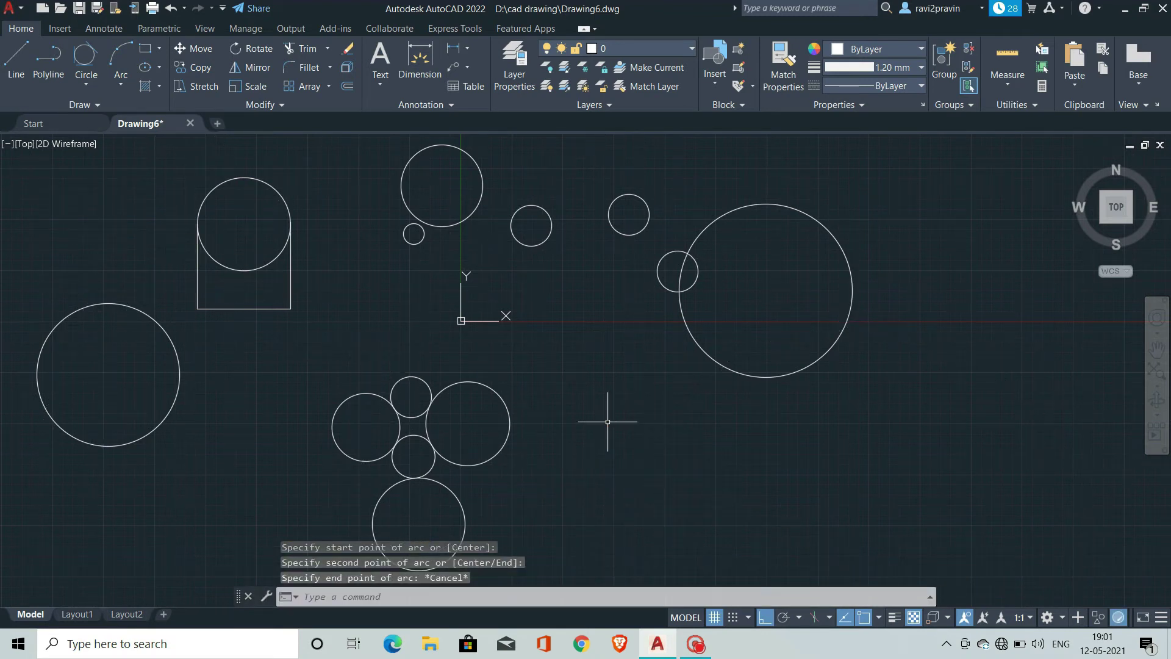
Step: Window-select every object in the drawing and erase it all
left_click(877, 552)
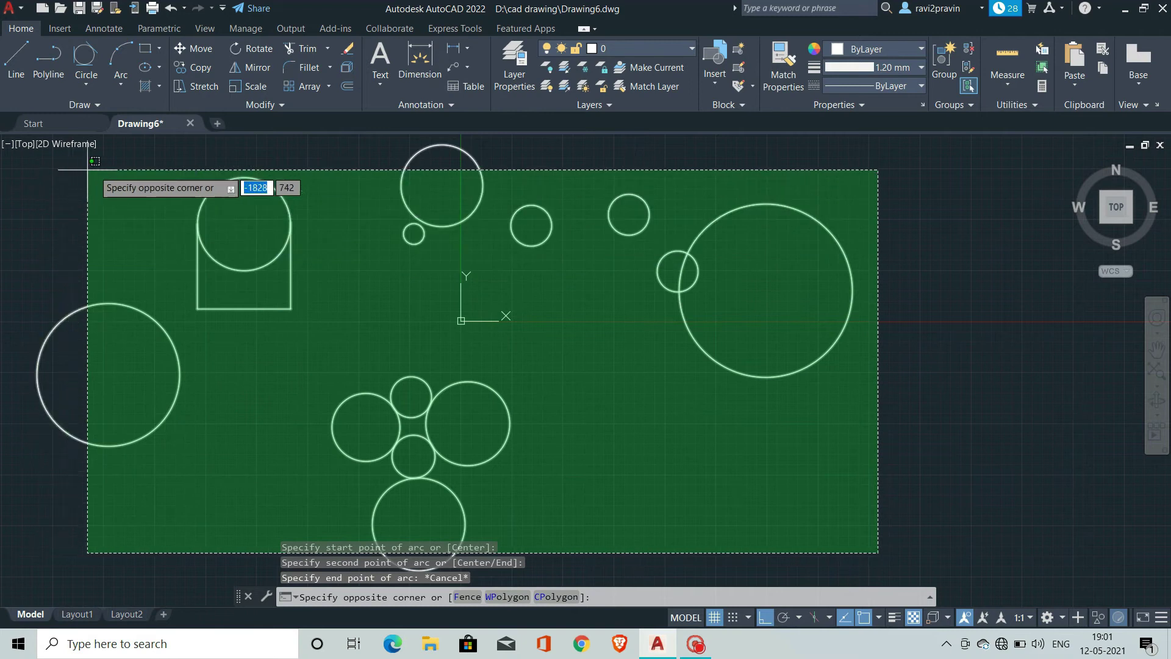
left_click(97, 175)
key("Delete")
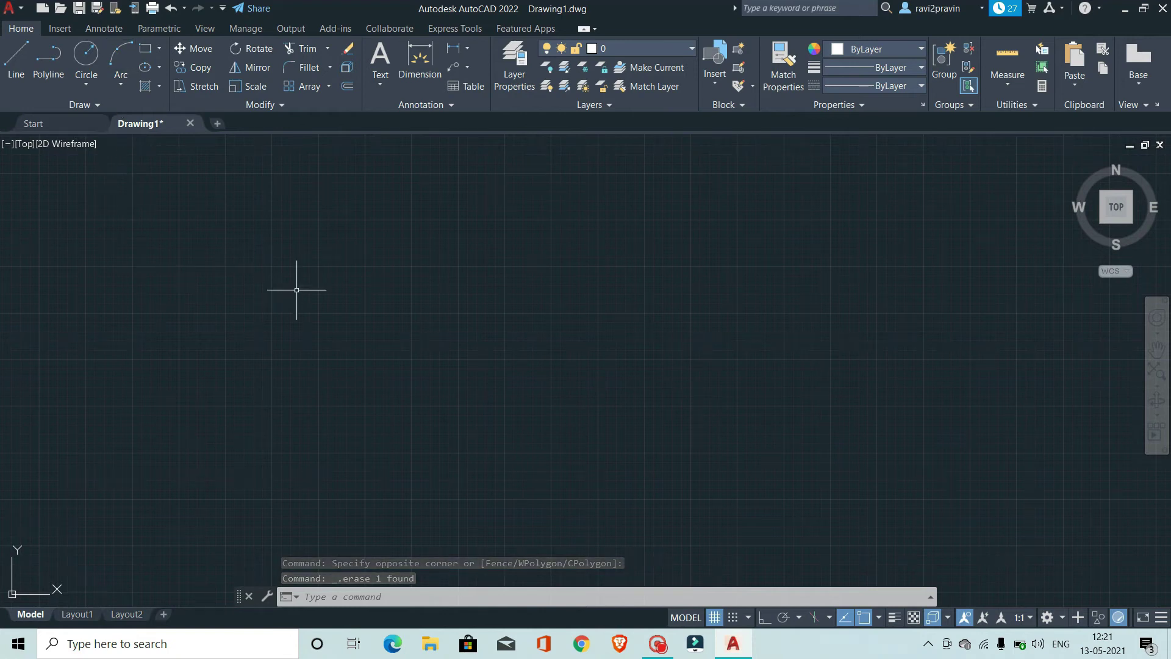
Step: Draw a trial three-point arc using the typed ARC command
type("arc")
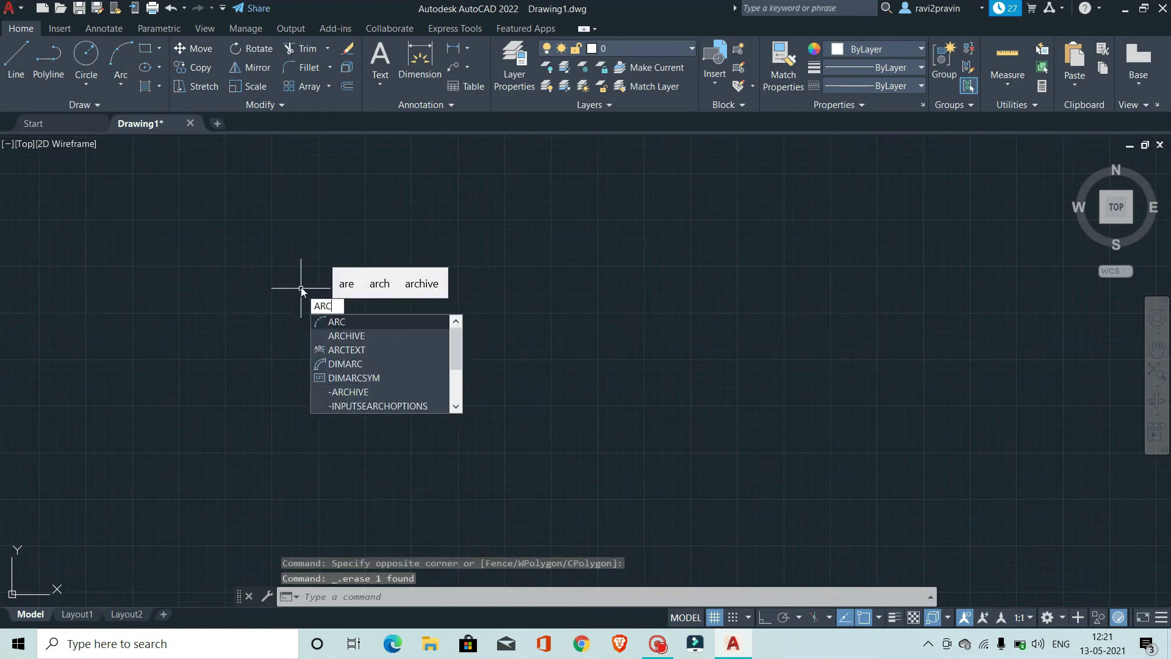
key("Return")
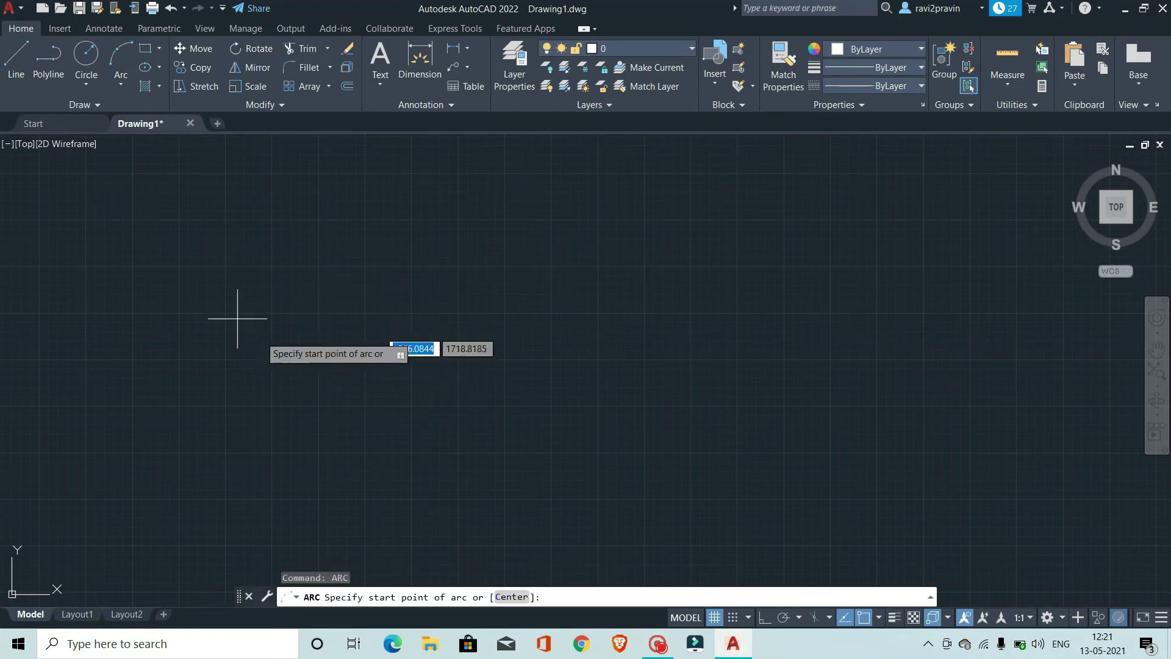
left_click(417, 319)
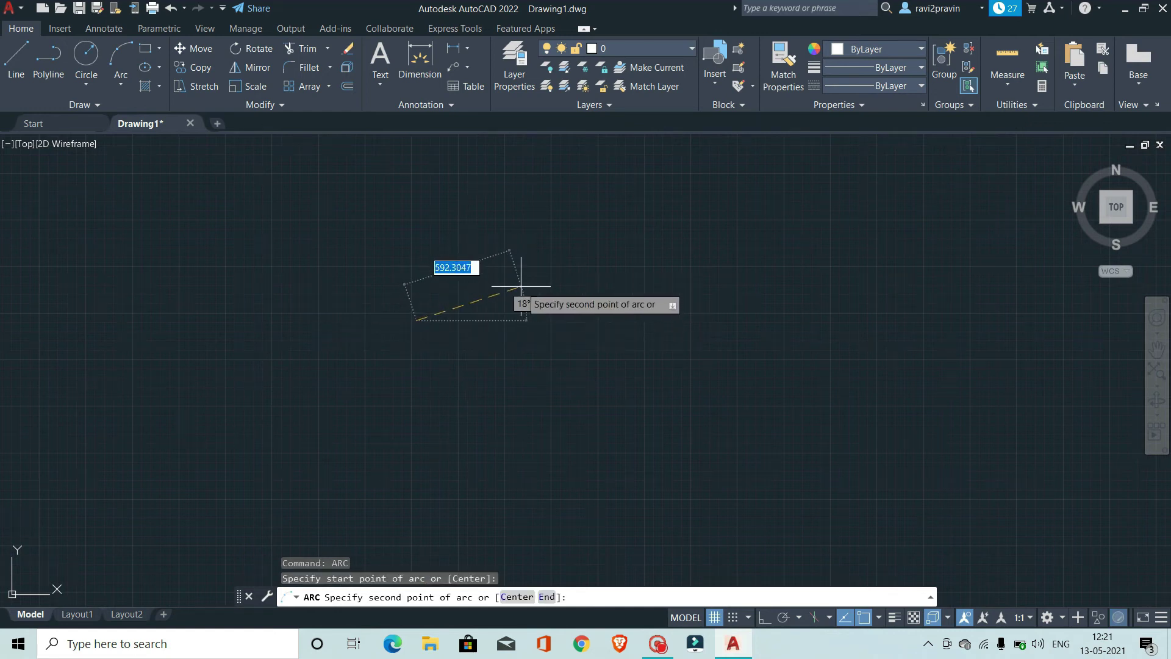
left_click(524, 280)
left_click(506, 239)
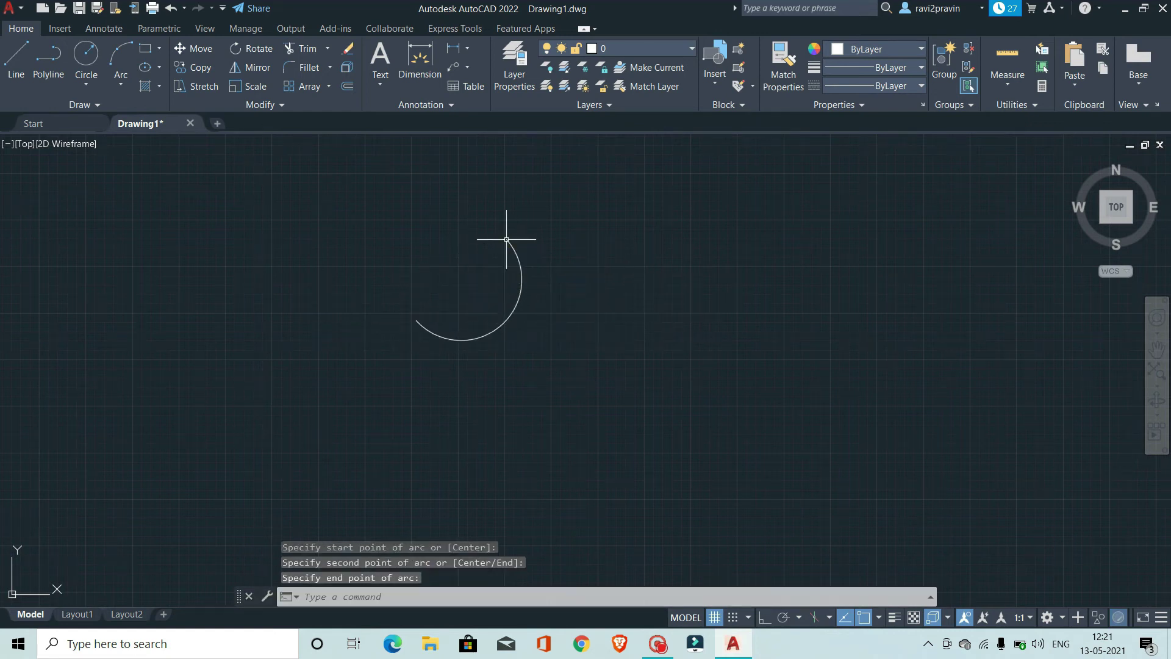
Step: Window-select the trial arc and delete it
left_click(568, 395)
left_click(333, 223)
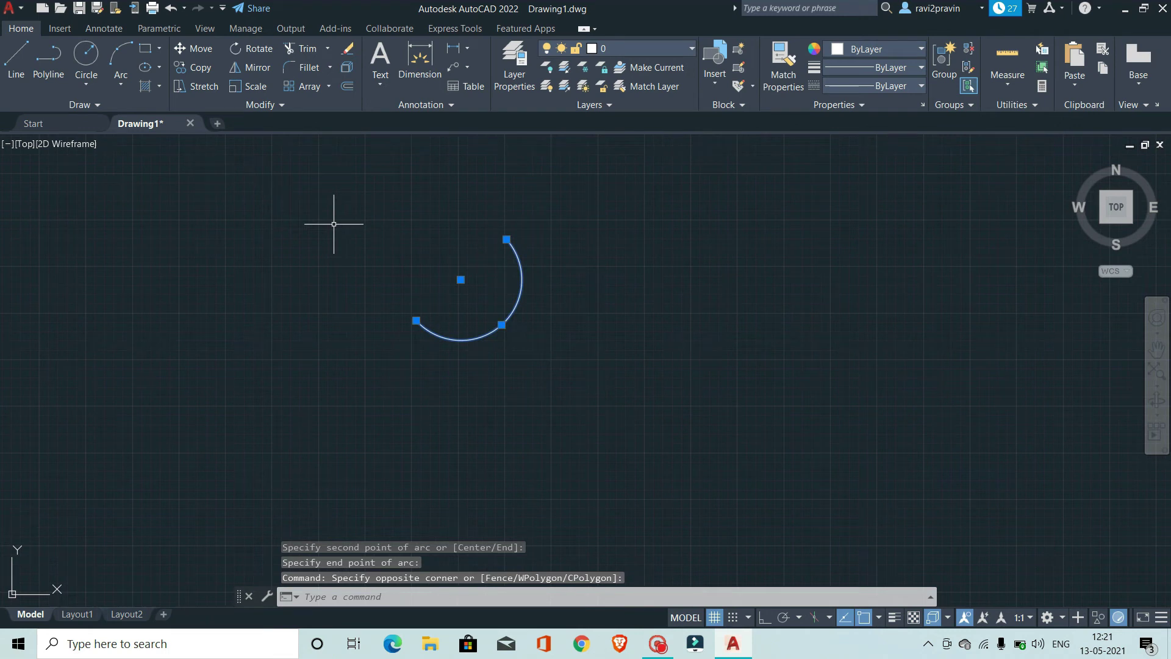
key("Delete")
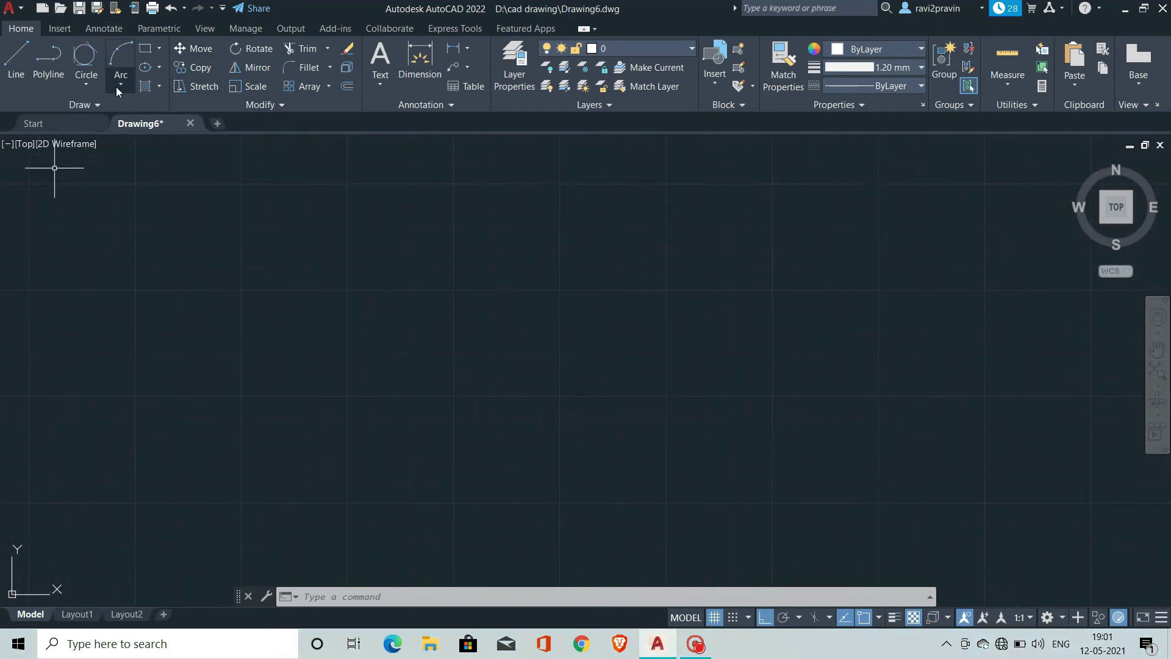
left_click(117, 88)
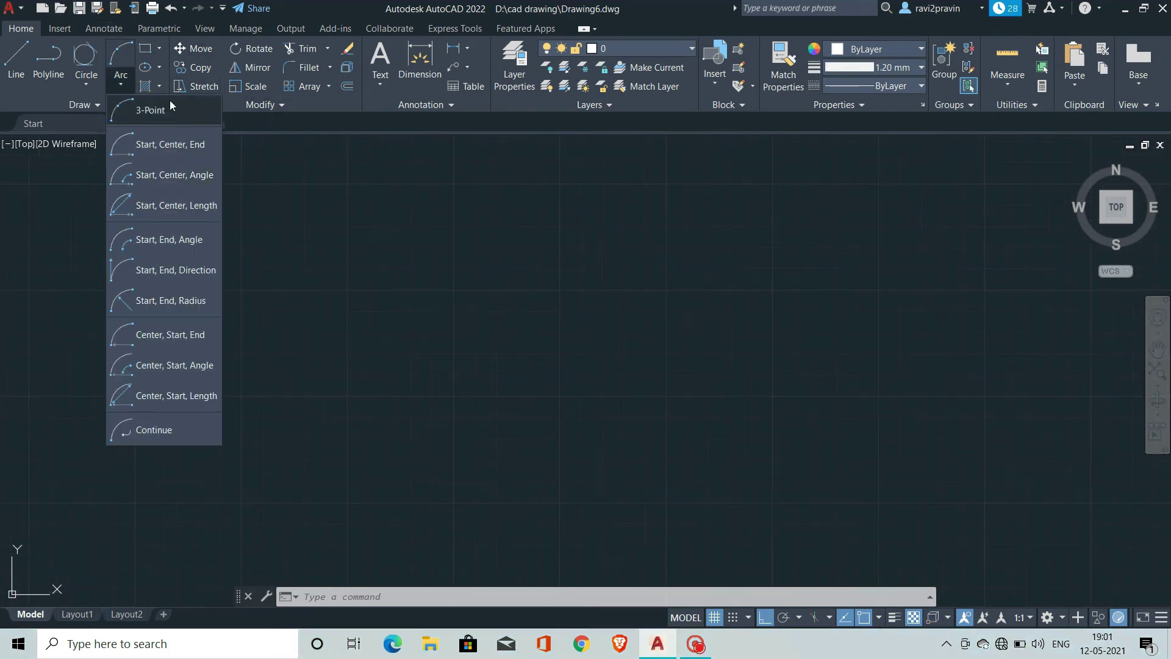
Step: Draw a three-point arc left of centre, through a point to the right, ending above
left_click(166, 104)
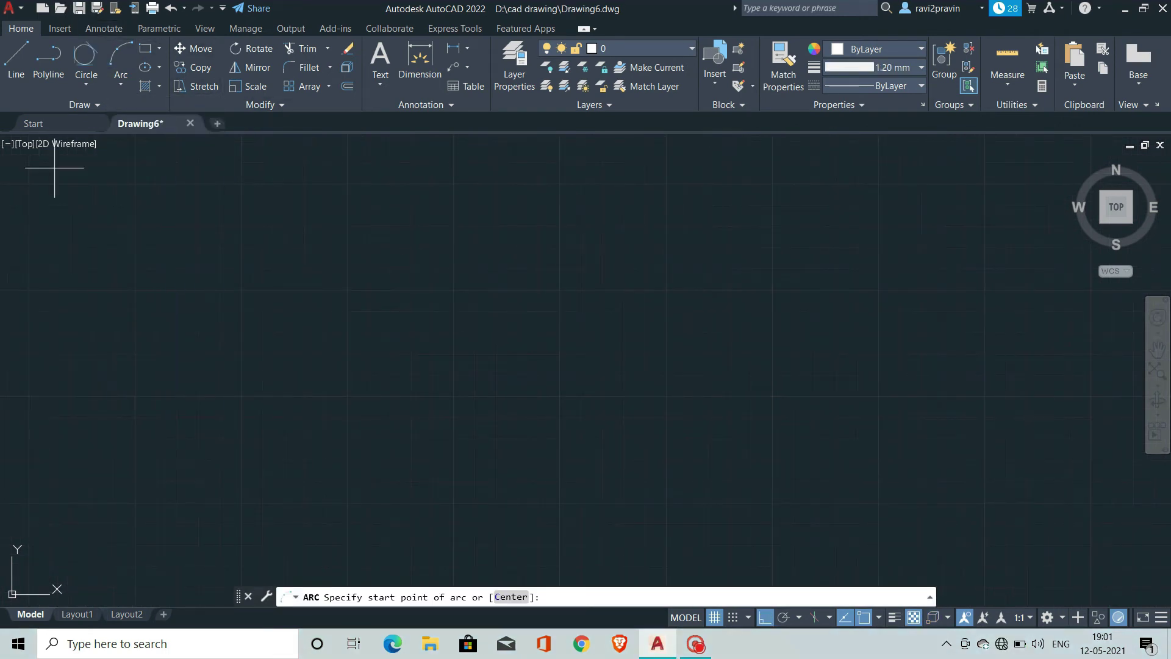
left_click(272, 428)
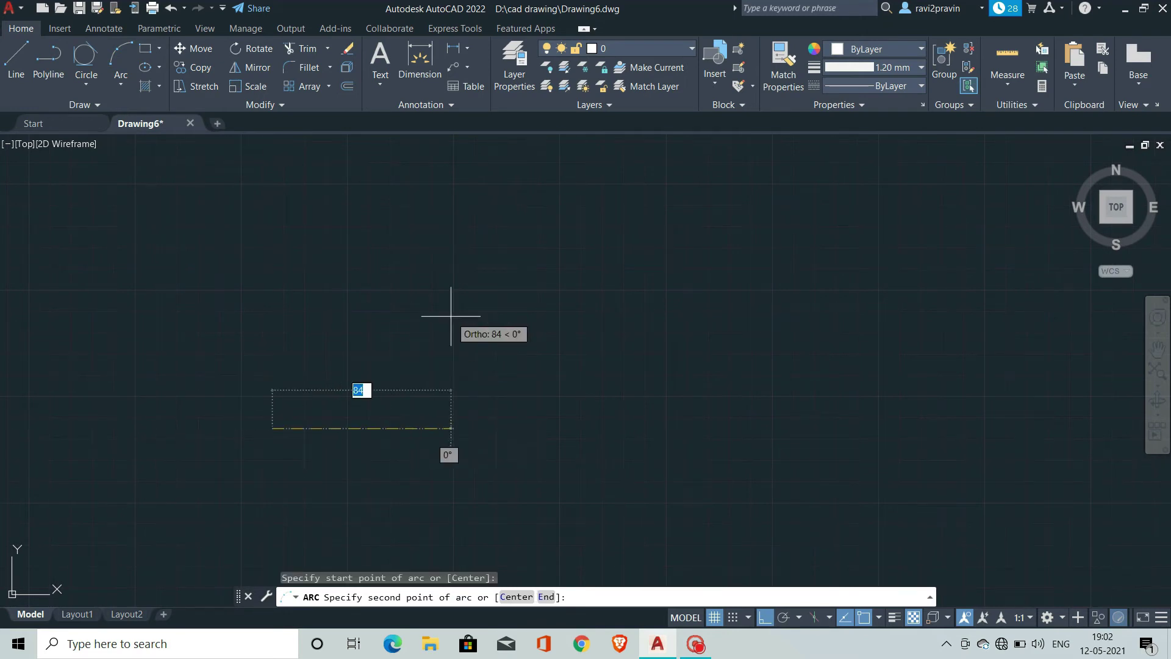
left_click(463, 401)
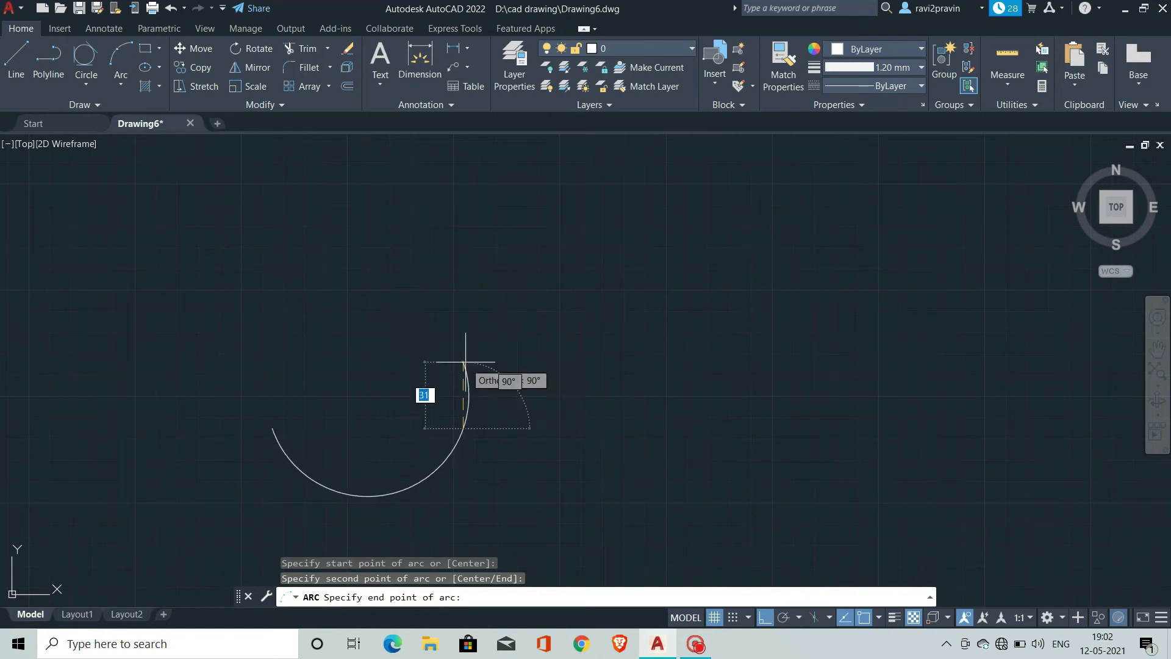
left_click(416, 290)
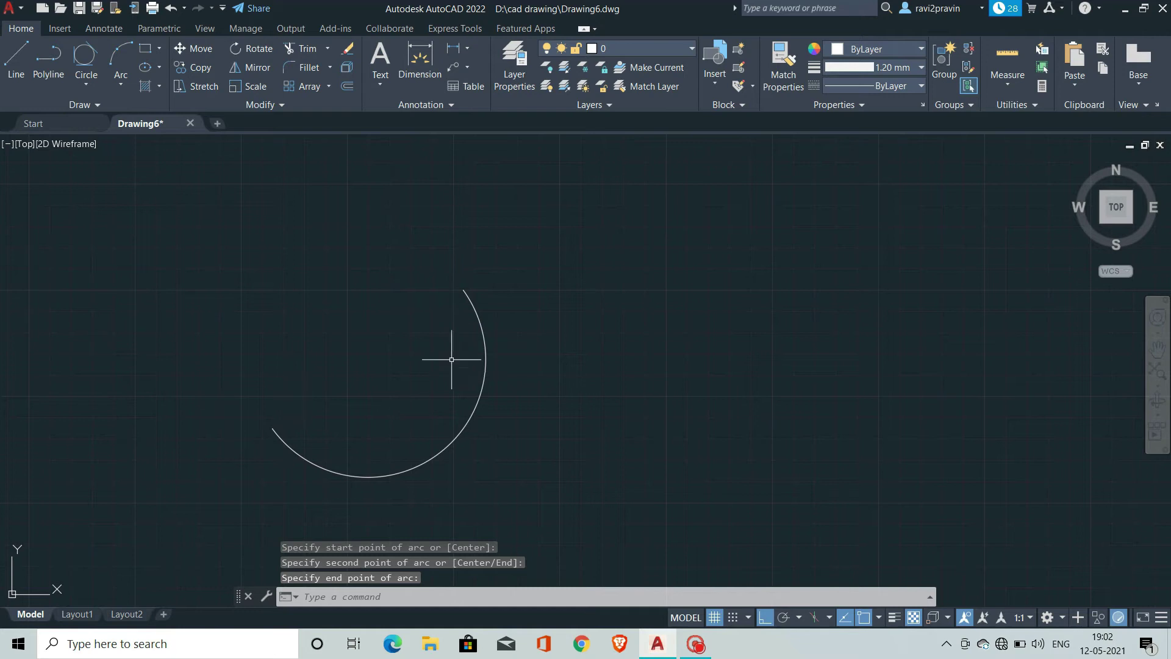
left_click(115, 87)
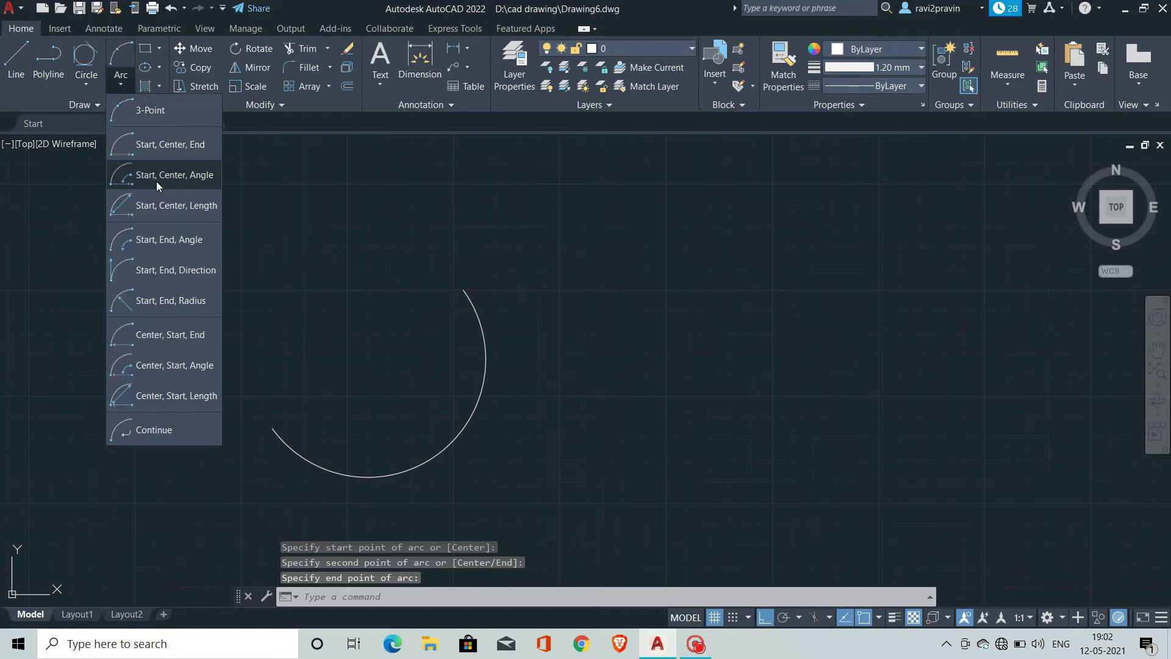
Step: Draw a larger start-centre-end arc right of the first, then zoom out to show both
left_click(176, 150)
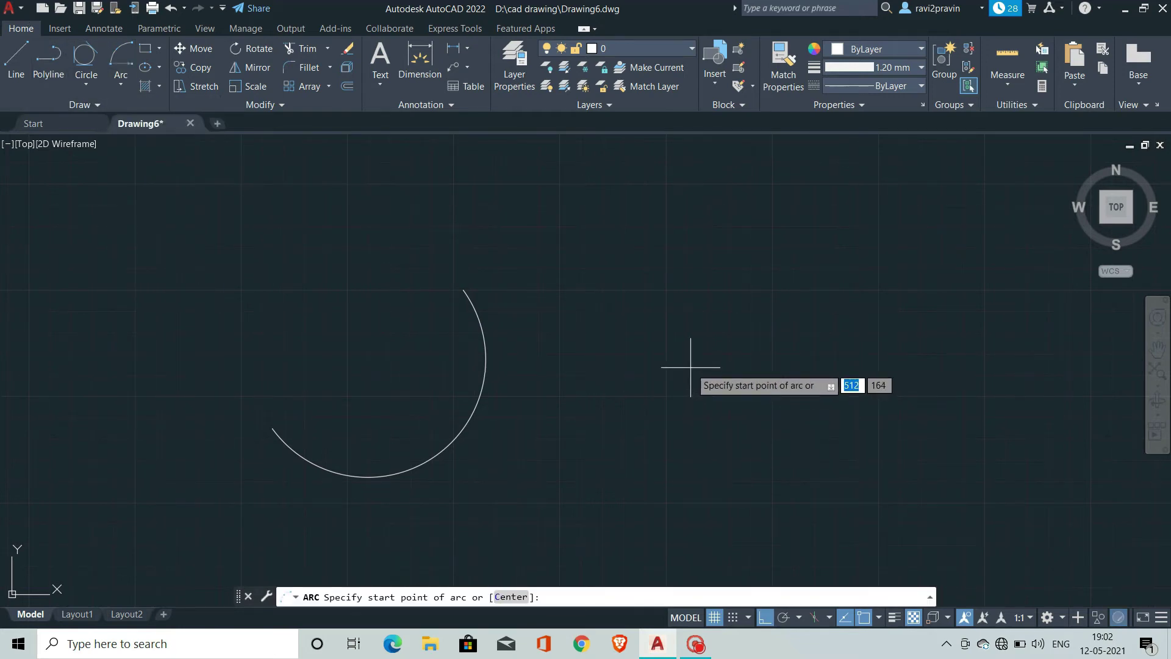
left_click(690, 367)
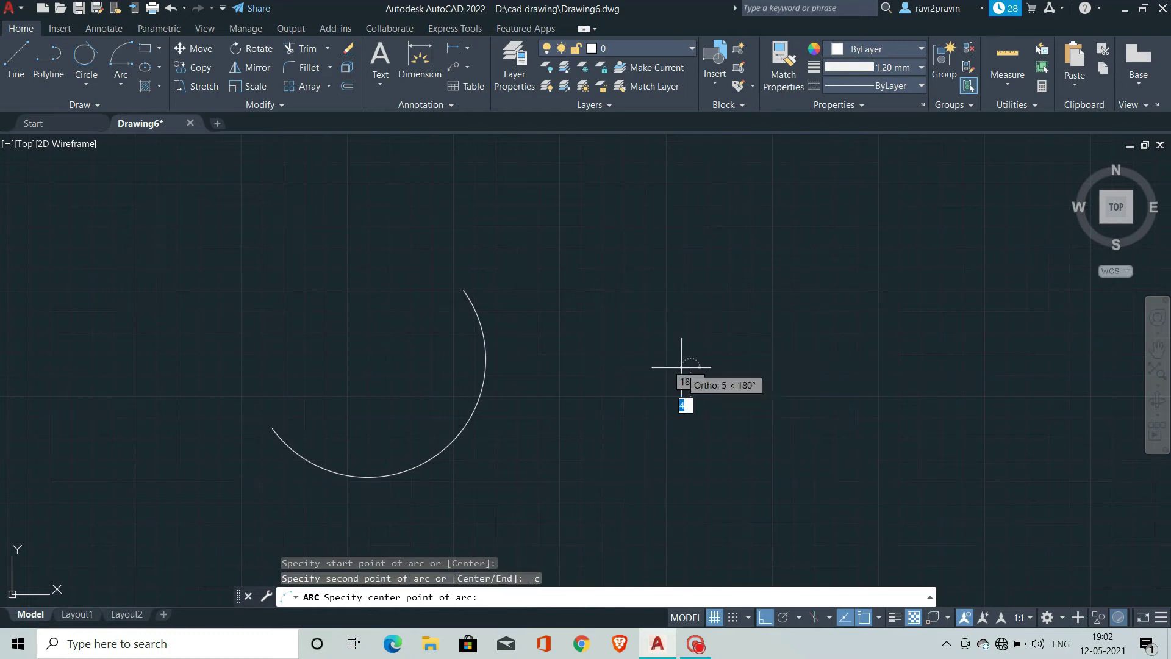
left_click(929, 367)
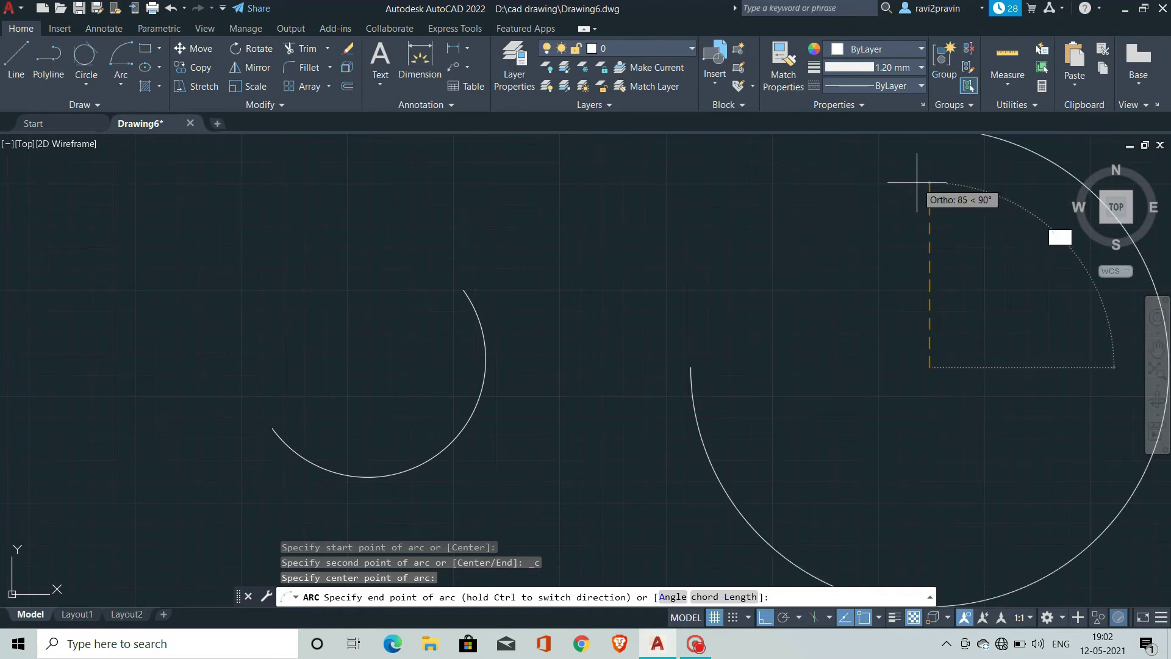
key("Return")
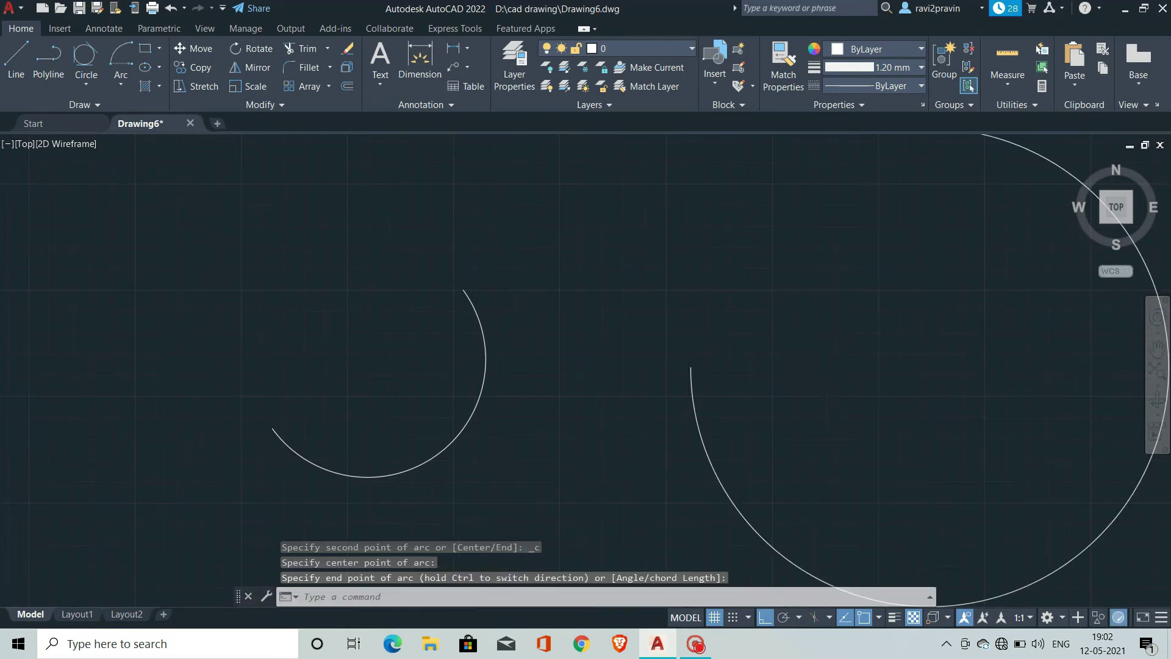
scroll(658, 387, "down", 4)
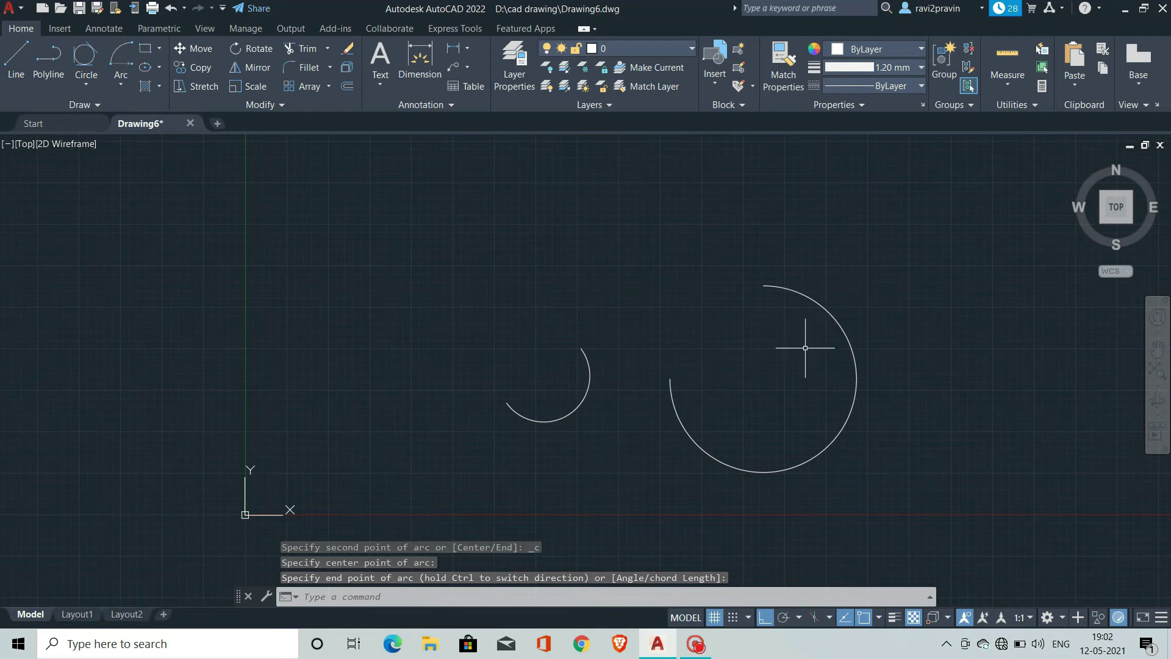
Step: Draw a large start-centre-angle arc sweeping over both arcs, flipping direction with Ctrl
left_click(120, 79)
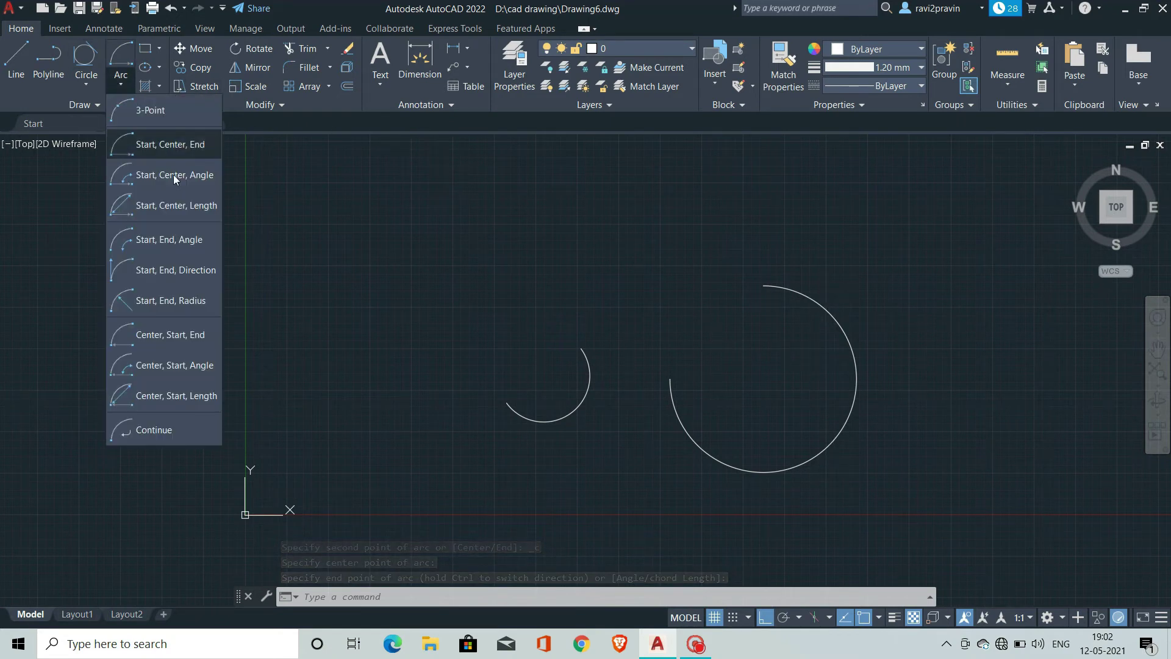
left_click(171, 177)
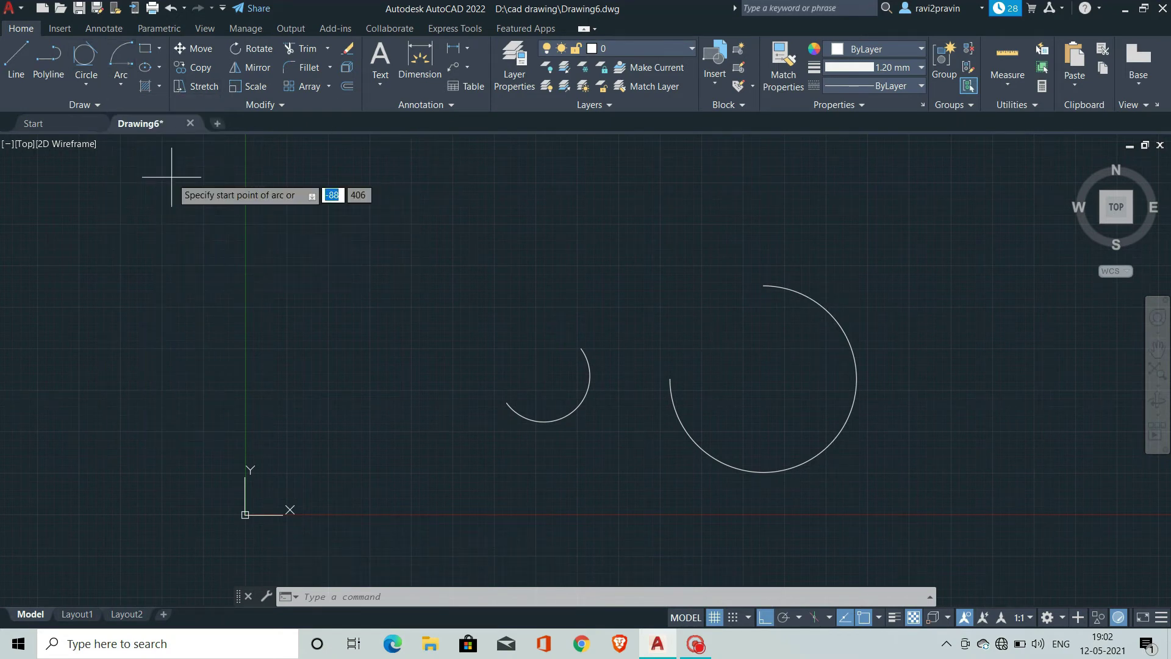
left_click(437, 264)
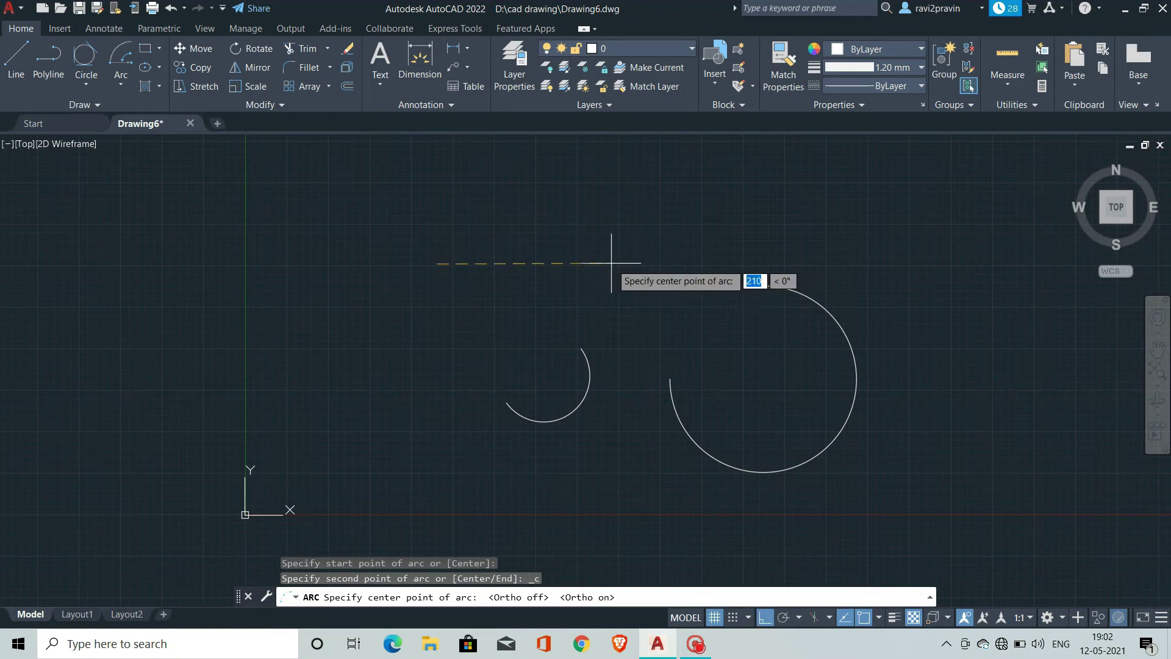
left_click(610, 263)
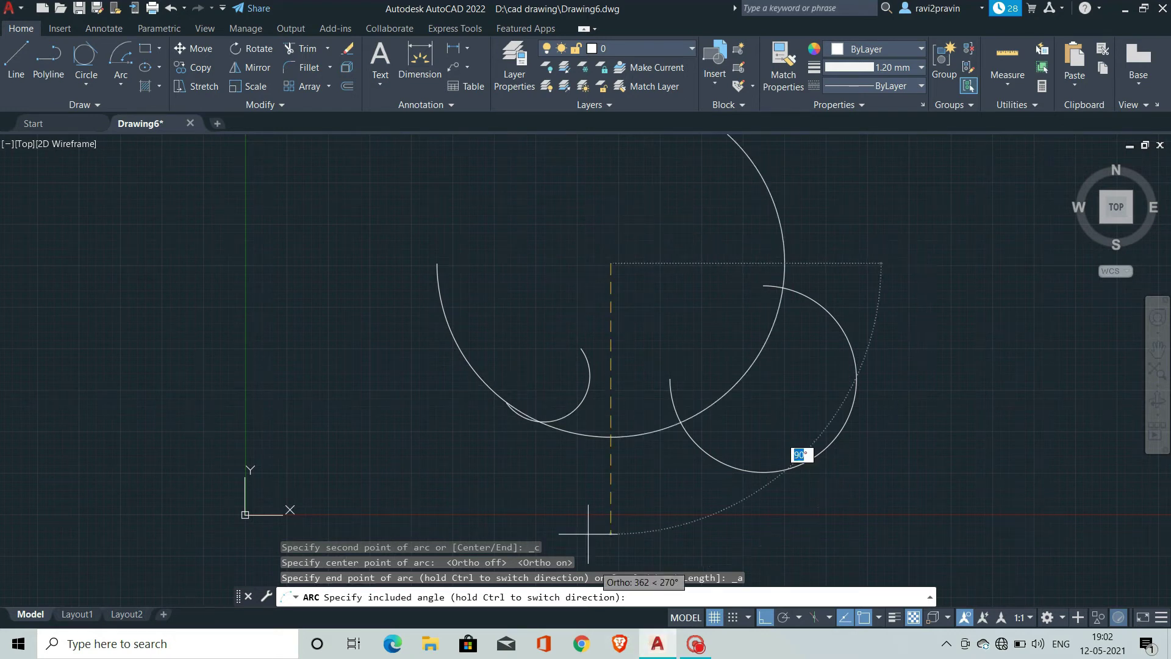
key("ctrl")
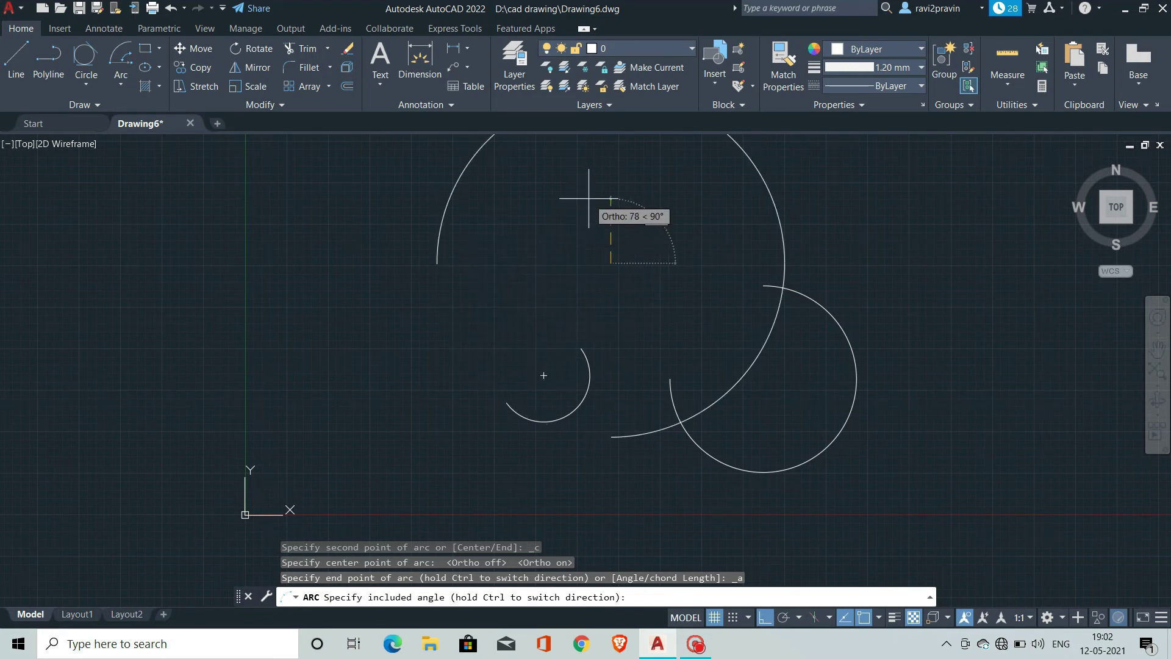
key("ctrl")
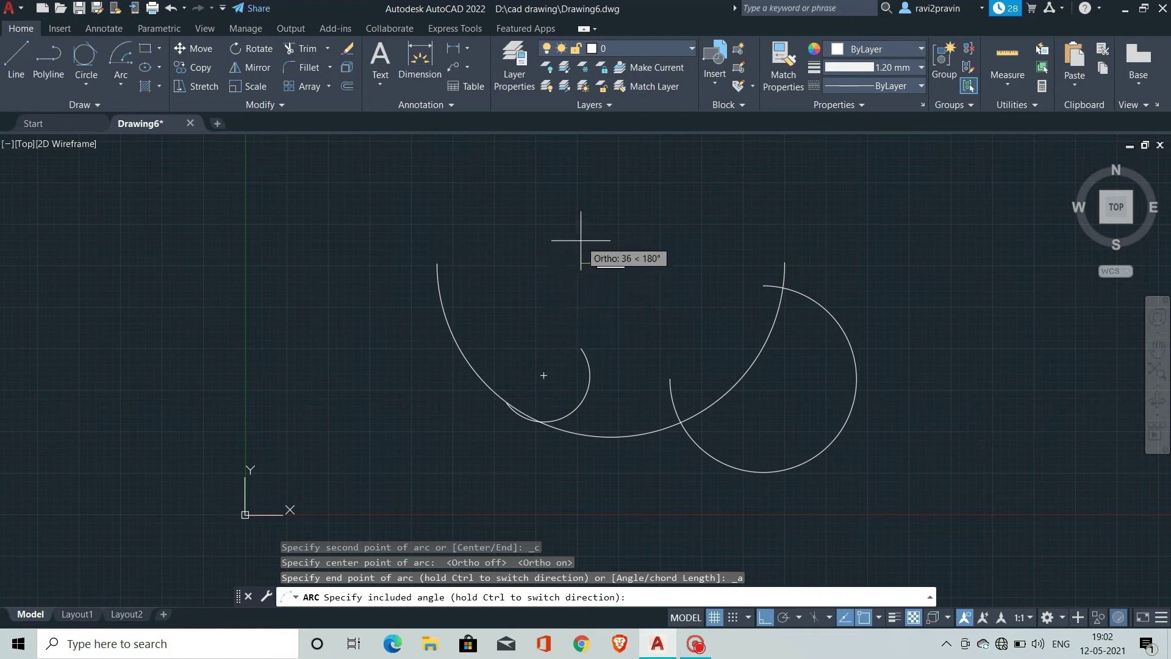
key("ctrl")
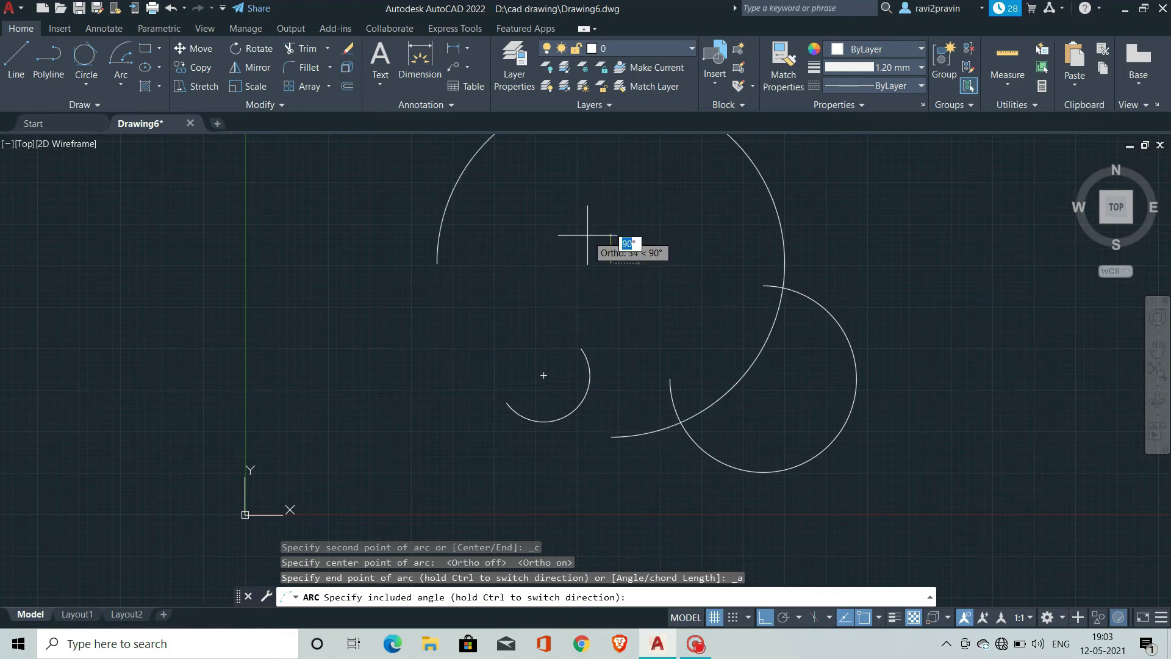
left_click(594, 309)
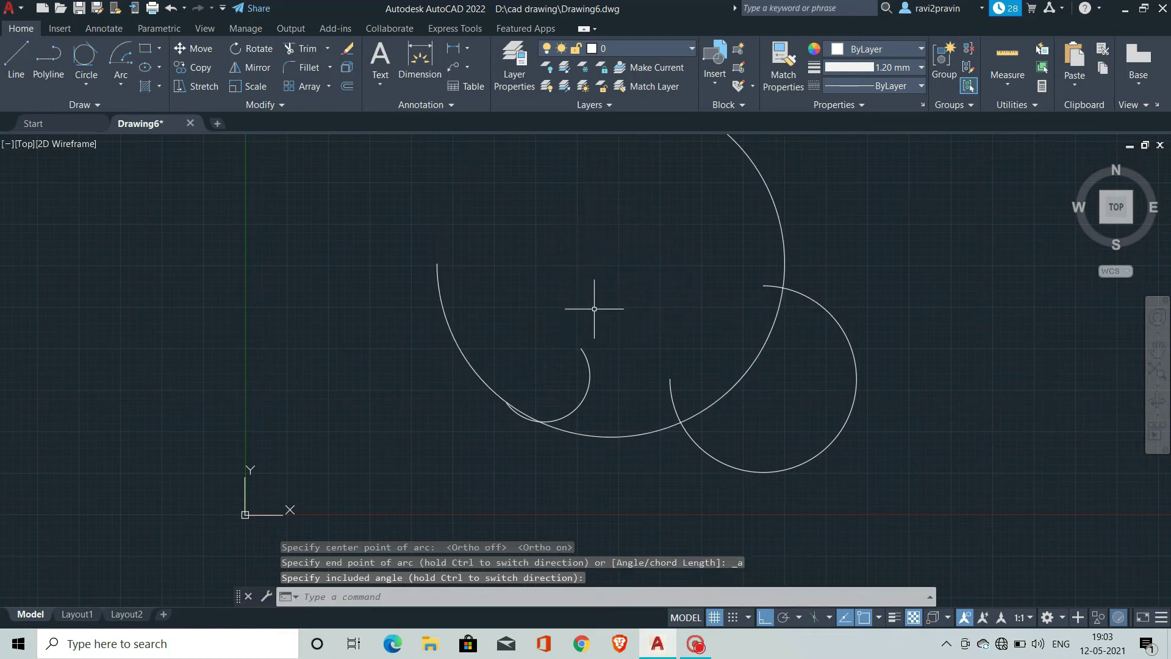
left_click(118, 85)
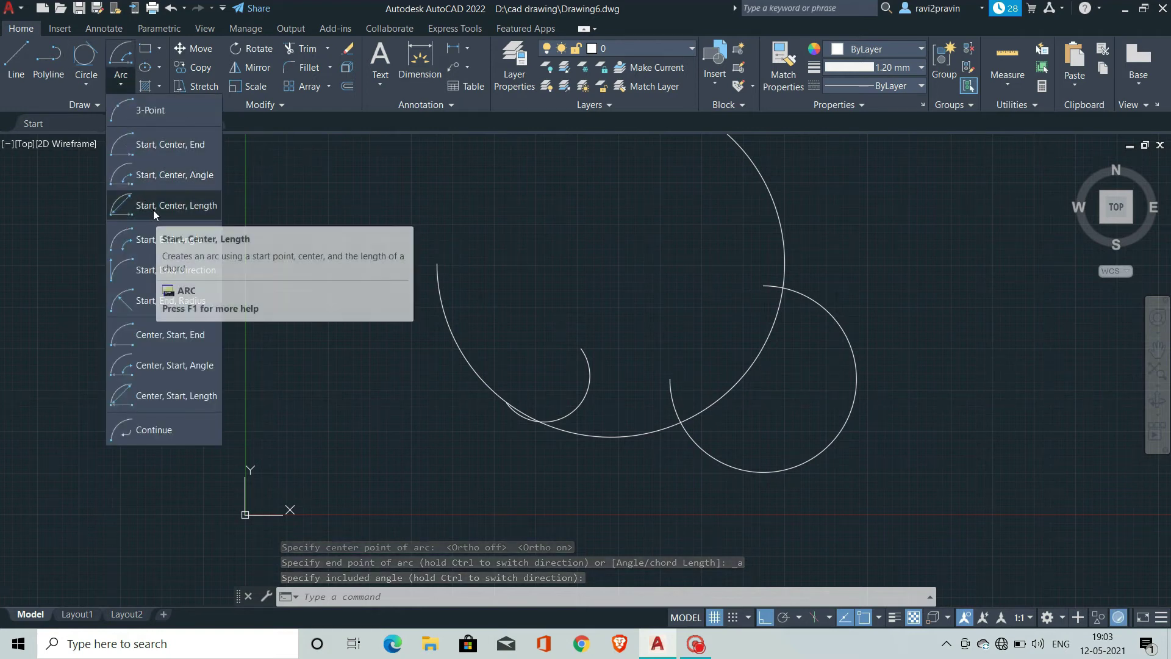
Step: Draw an arc by start point, centre and a chord length of 246
left_click(152, 210)
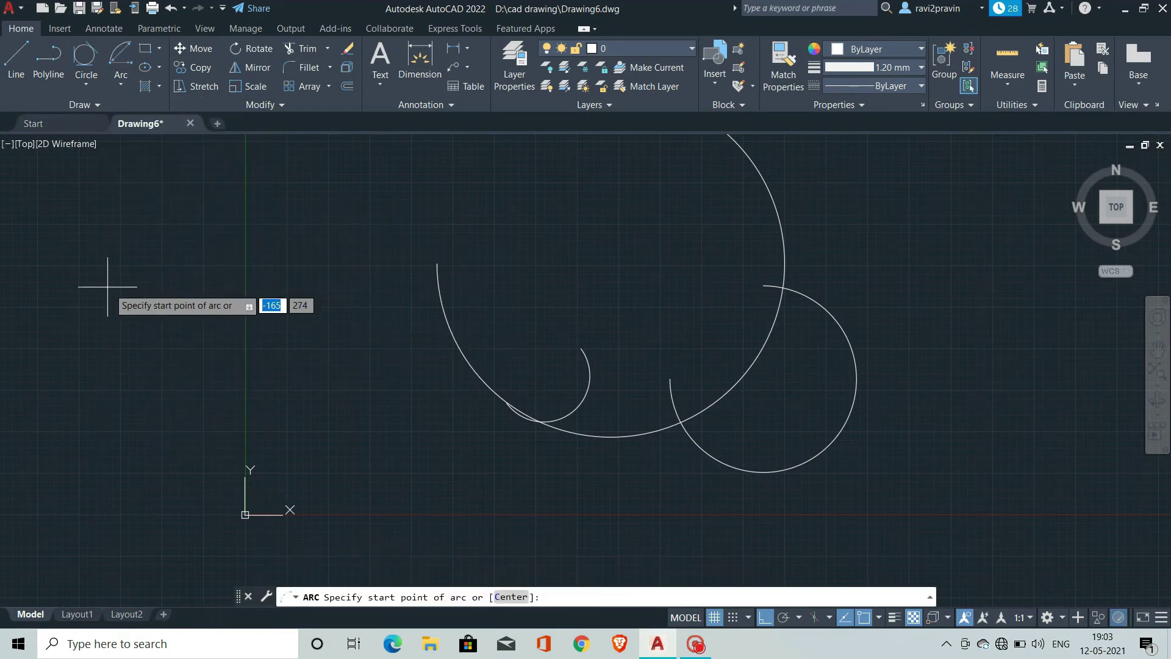
left_click(99, 304)
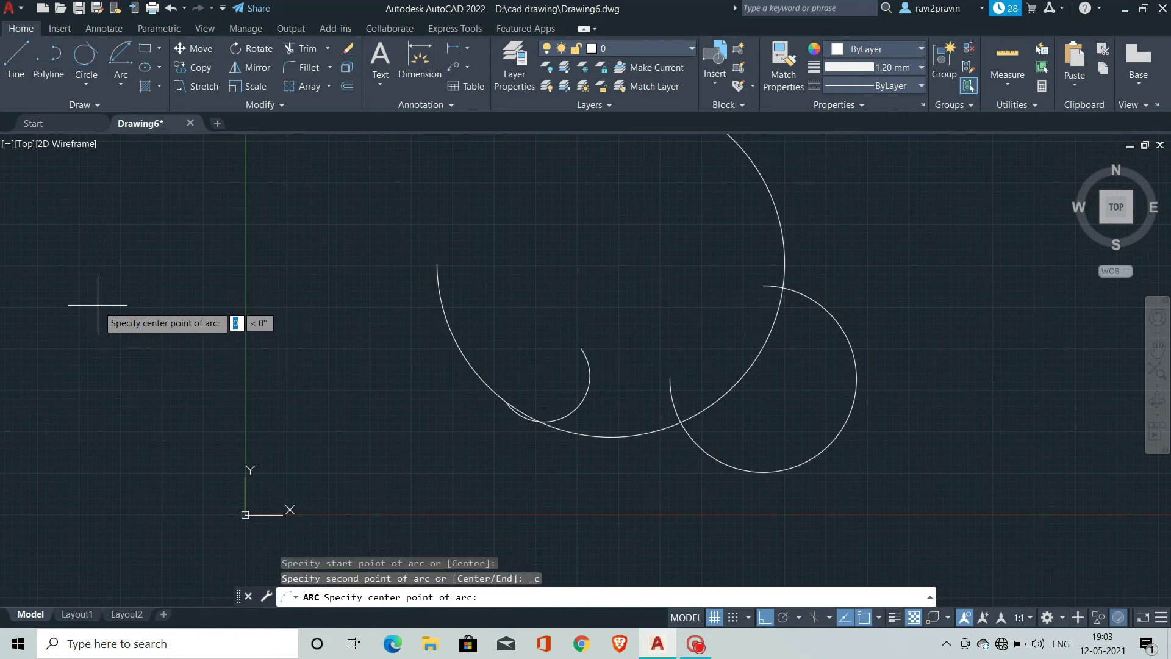
left_click(231, 303)
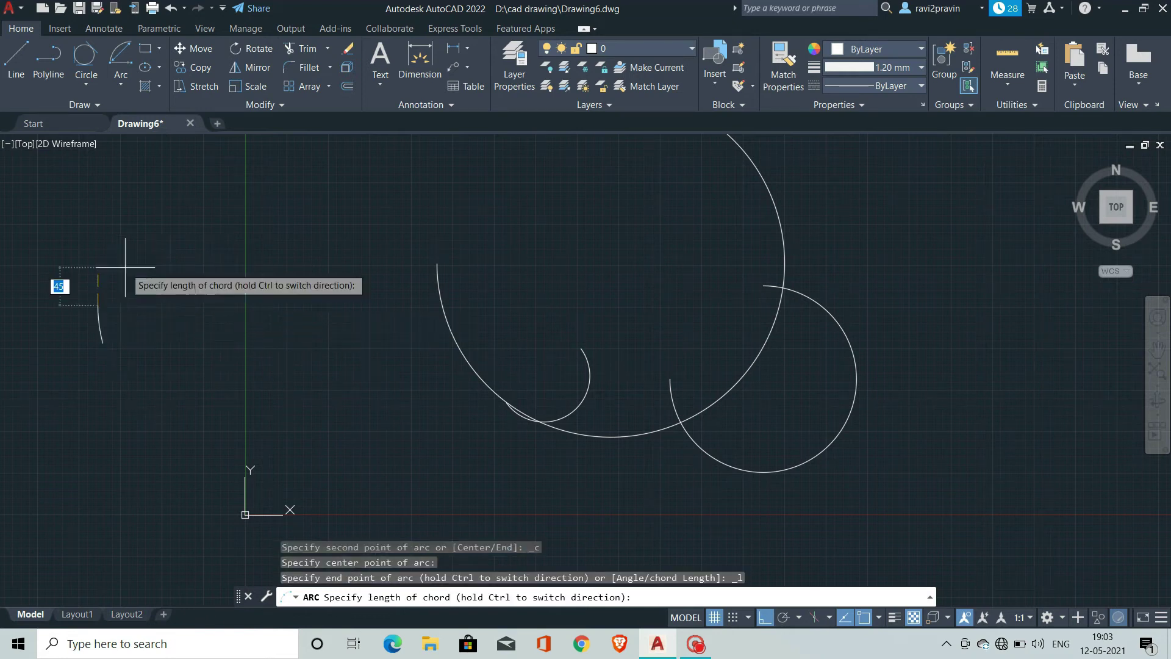
left_click(288, 296)
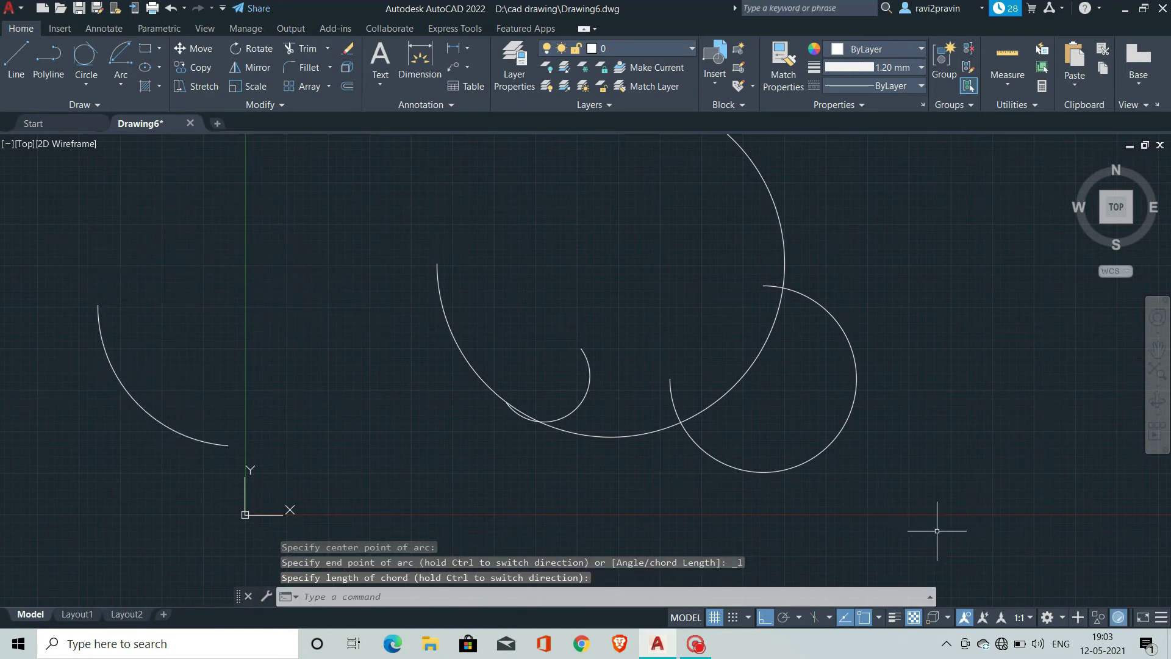
Step: Crossing-select all four arcs and erase them
left_click(949, 551)
left_click(212, 240)
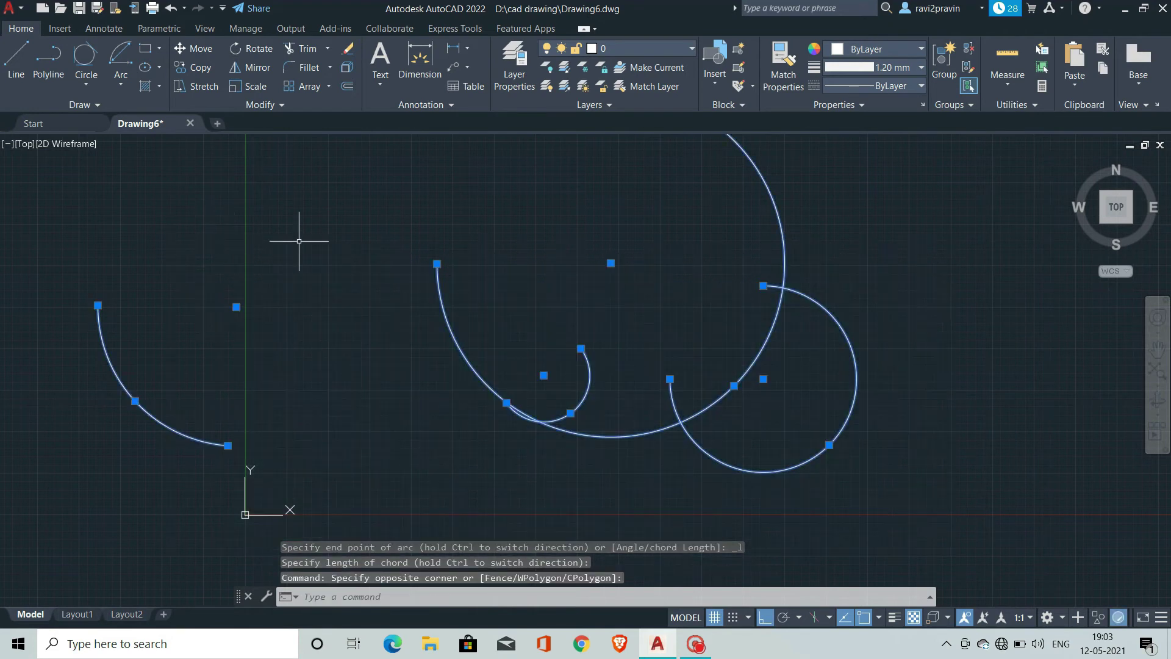
key("Delete")
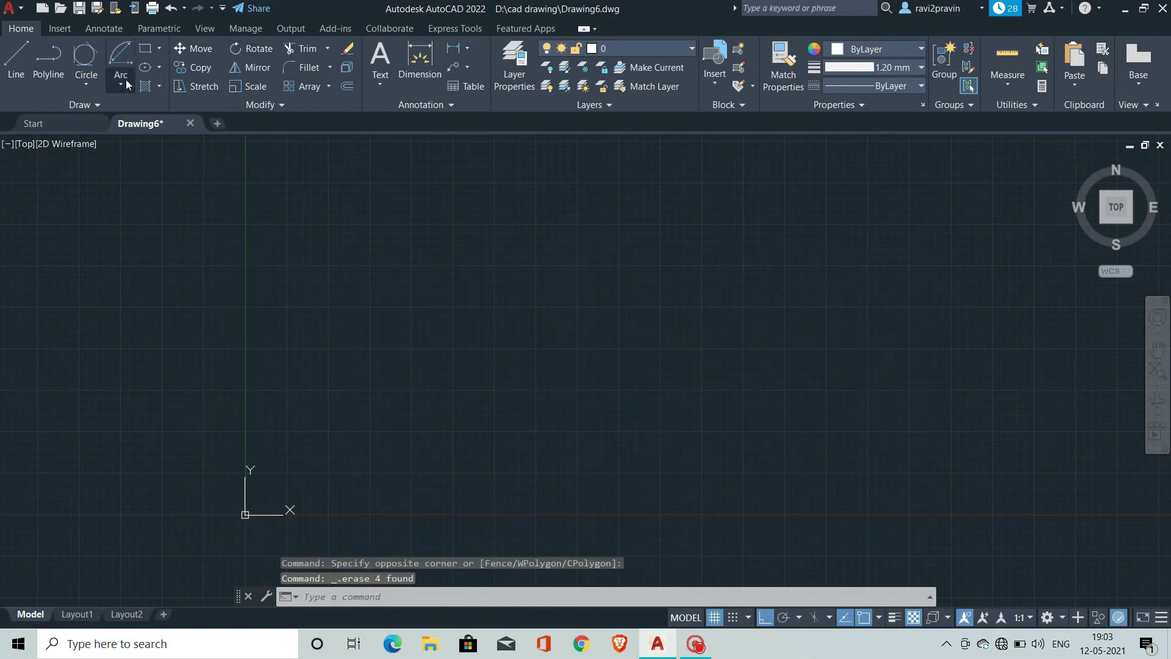
left_click(127, 84)
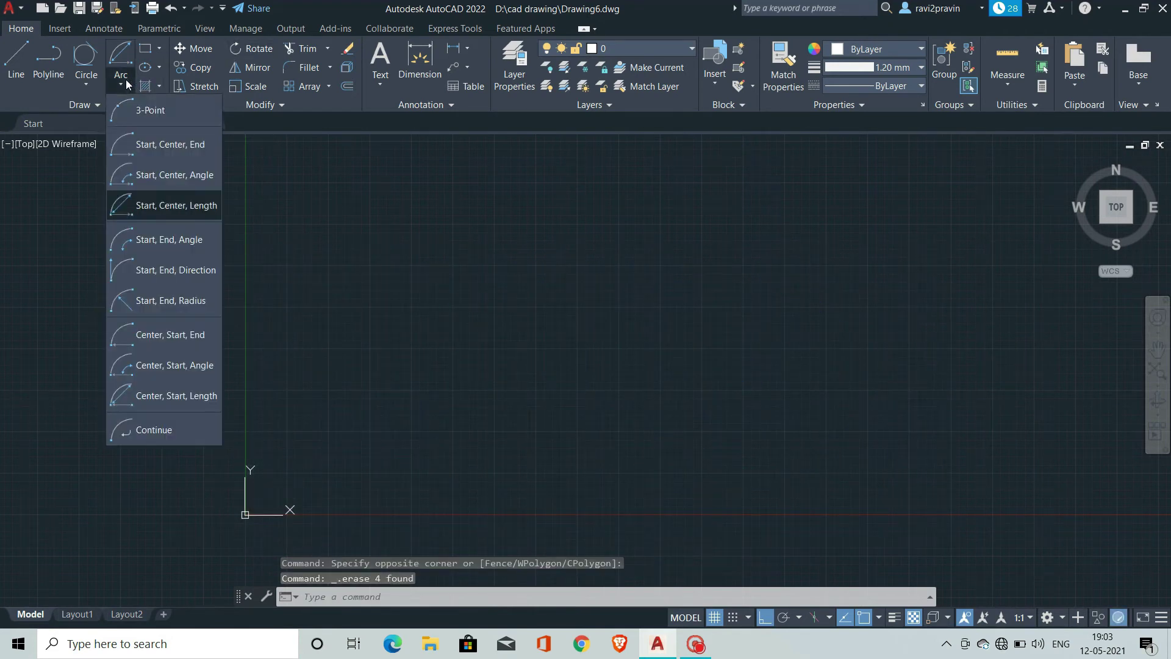
Step: Draw a downward 180° arc from a start point, an end point and an included angle
left_click(187, 239)
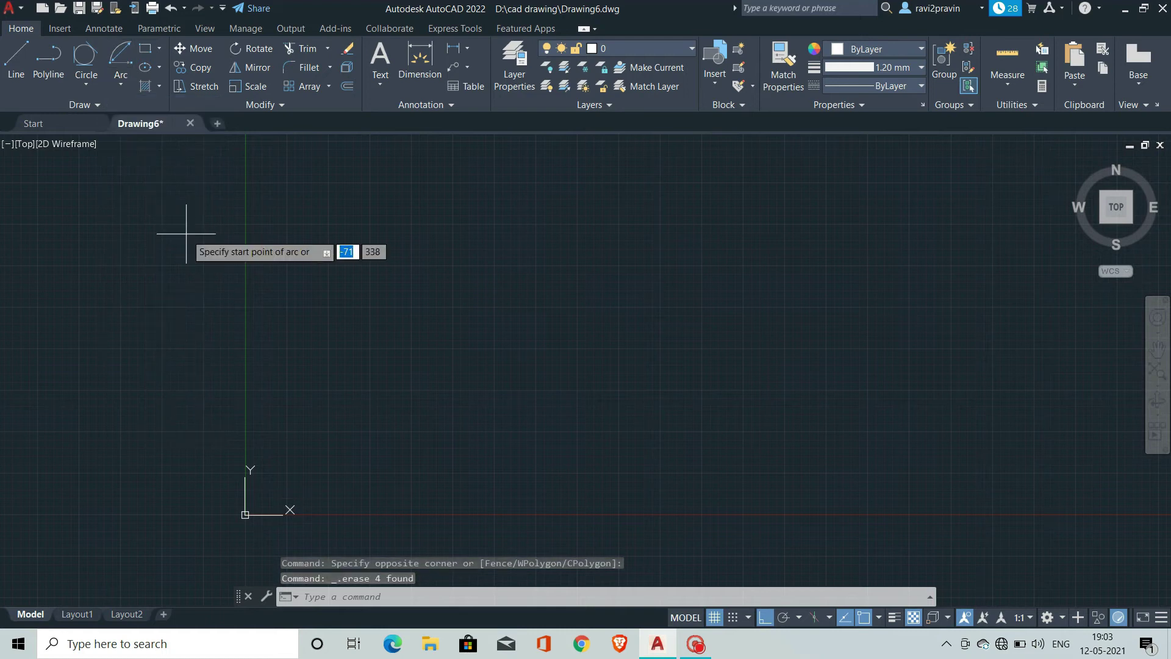
left_click(415, 379)
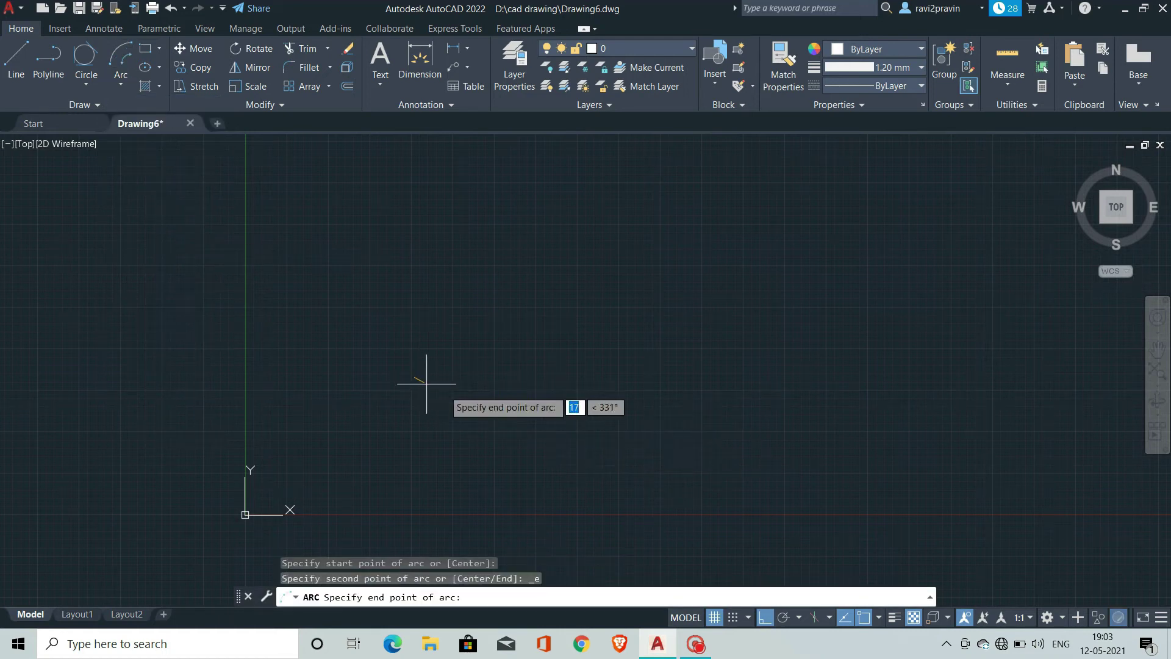
left_click(683, 380)
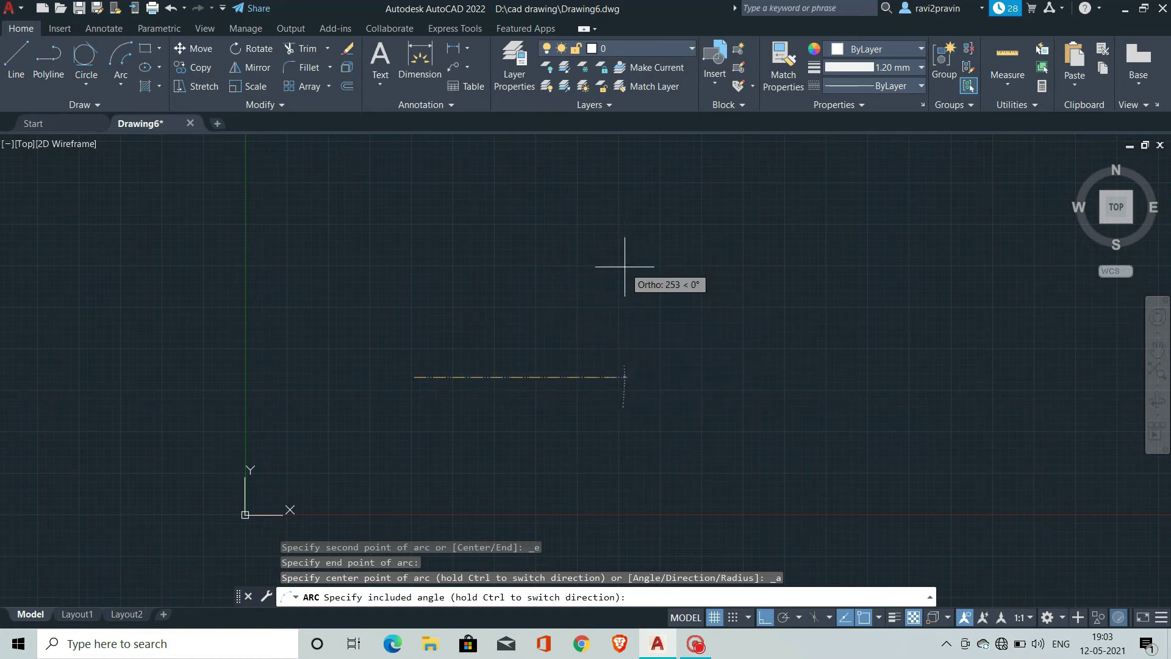
key("Escape")
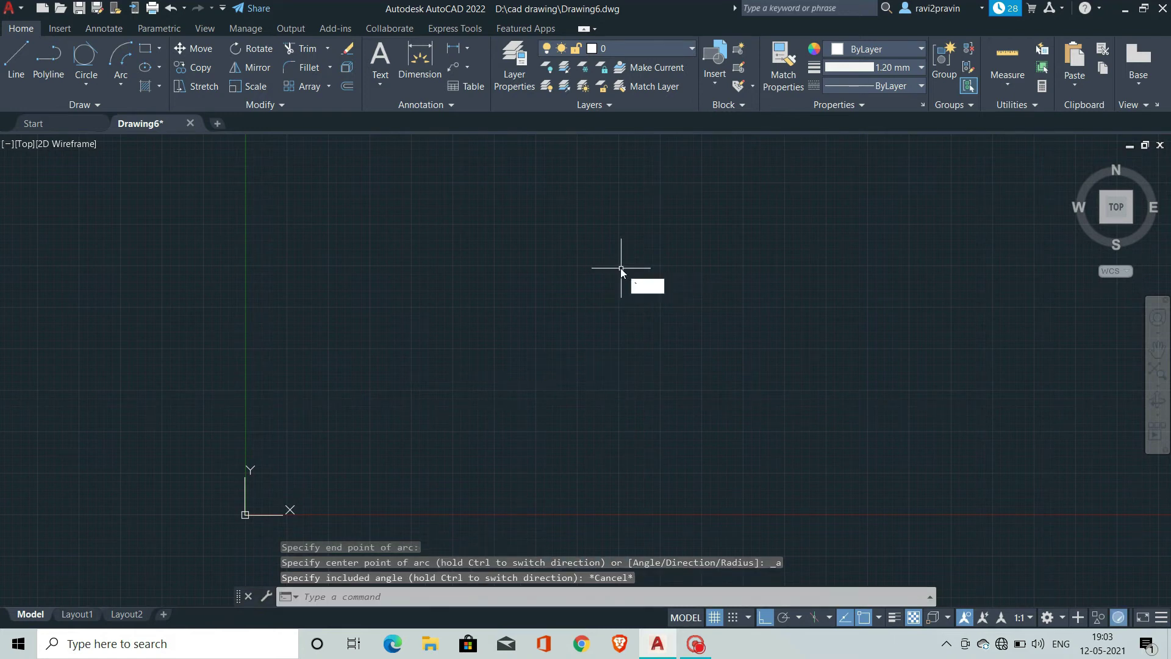
left_click(518, 199)
key("Escape")
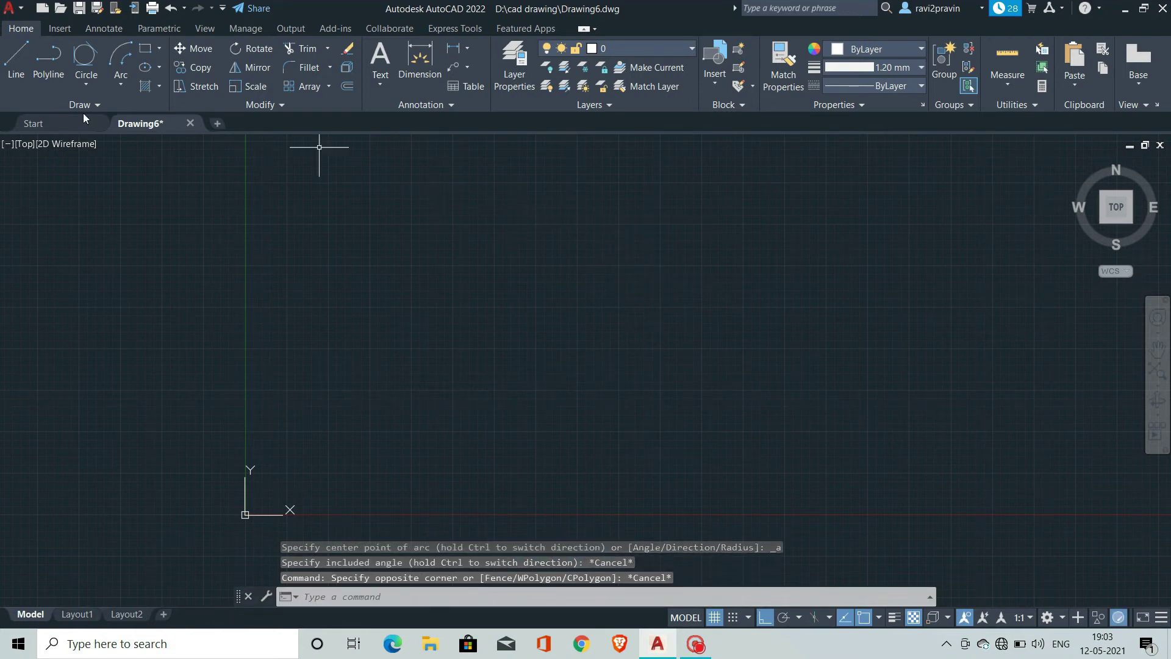
Step: Try a second start-end-angle arc with ortho off, then abandon it
left_click(120, 84)
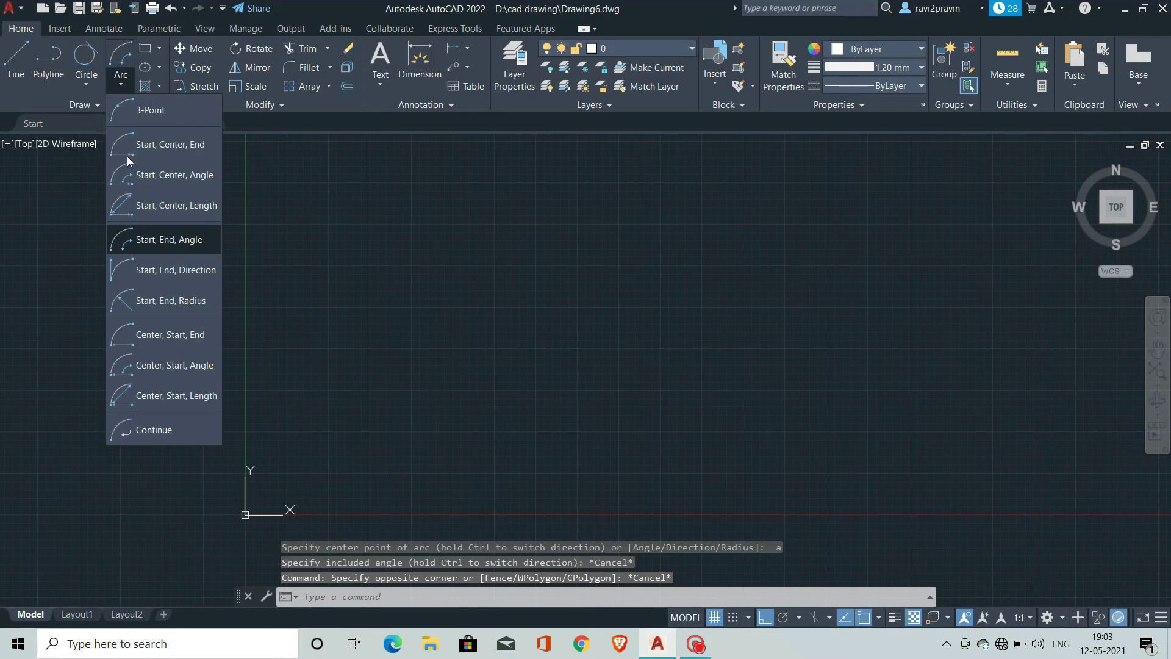
left_click(191, 240)
left_click(516, 347)
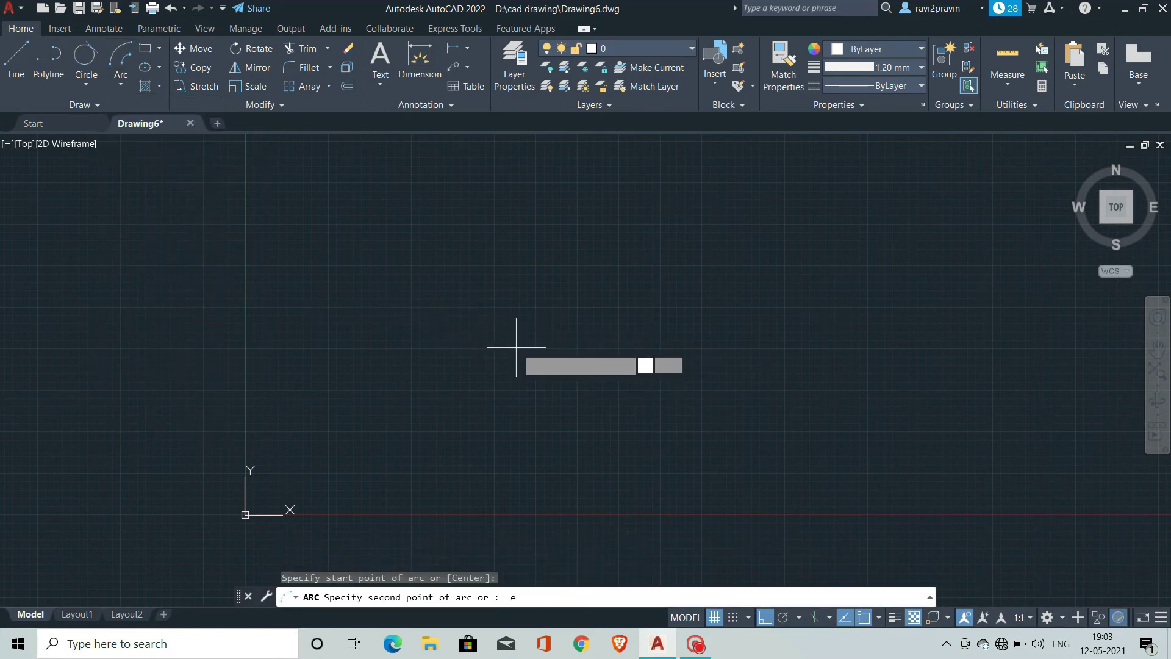
left_click(732, 347)
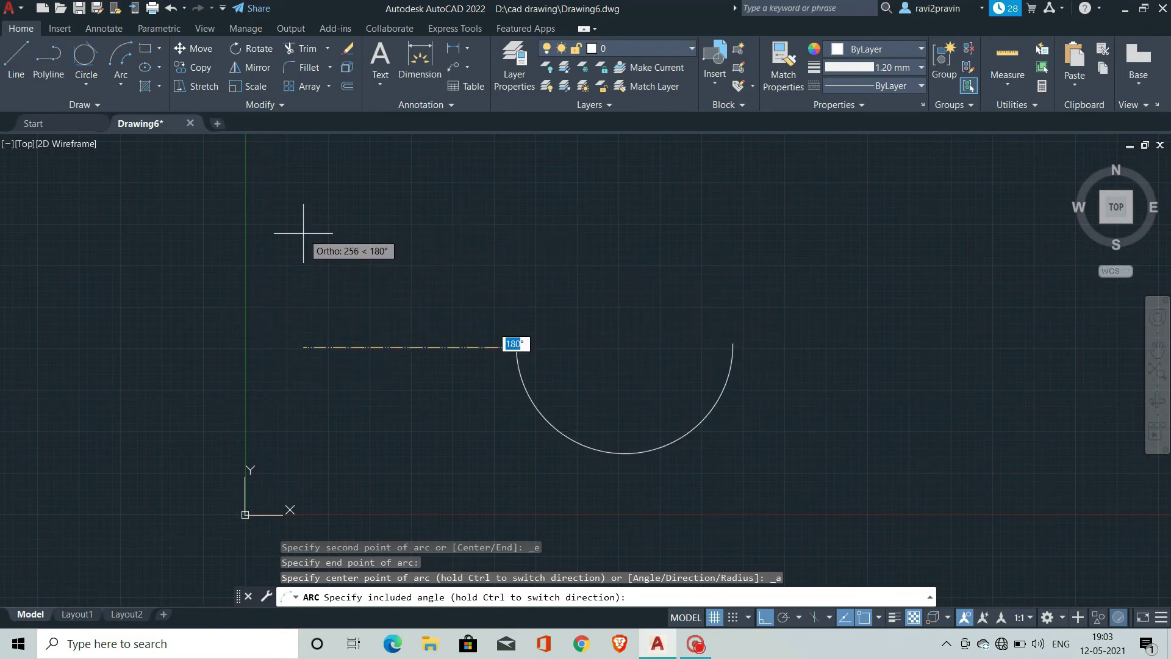
key("F8")
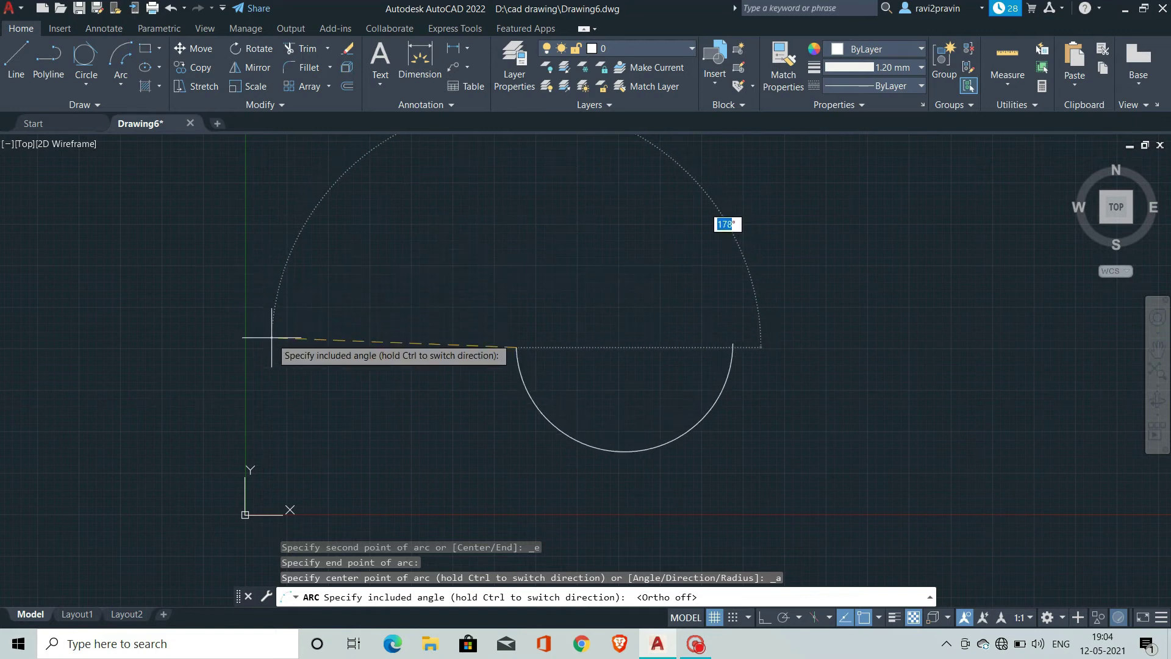
key("Escape")
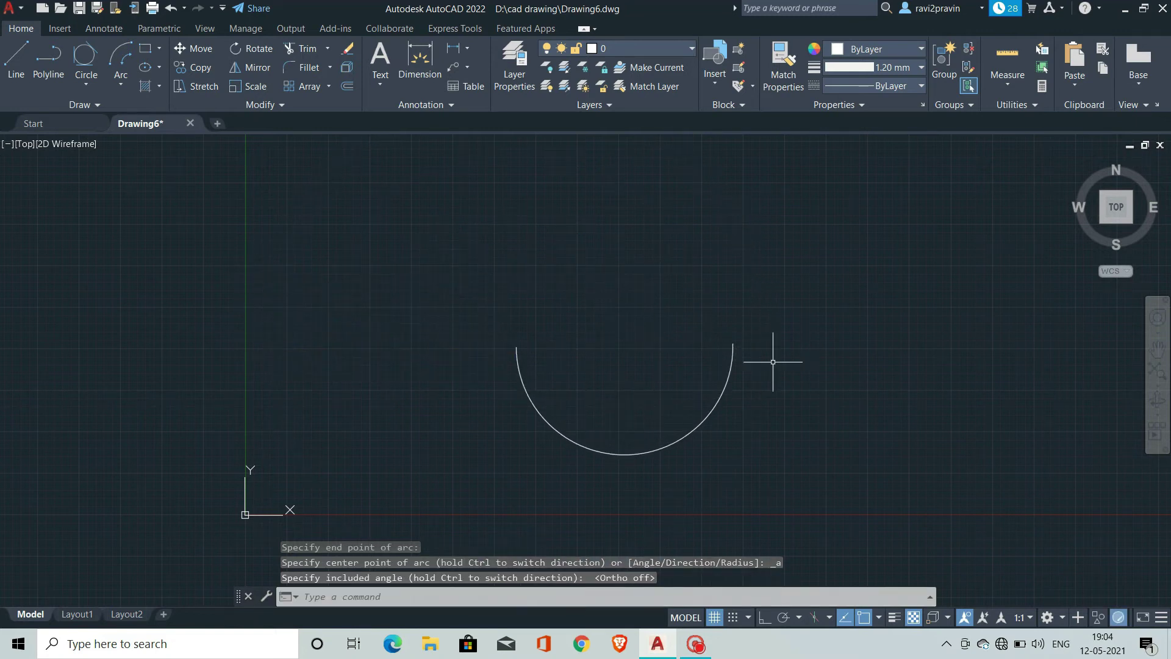
Step: Draw an upward arc above the first from a start point, an end point and an upward tangent direction
left_click(121, 85)
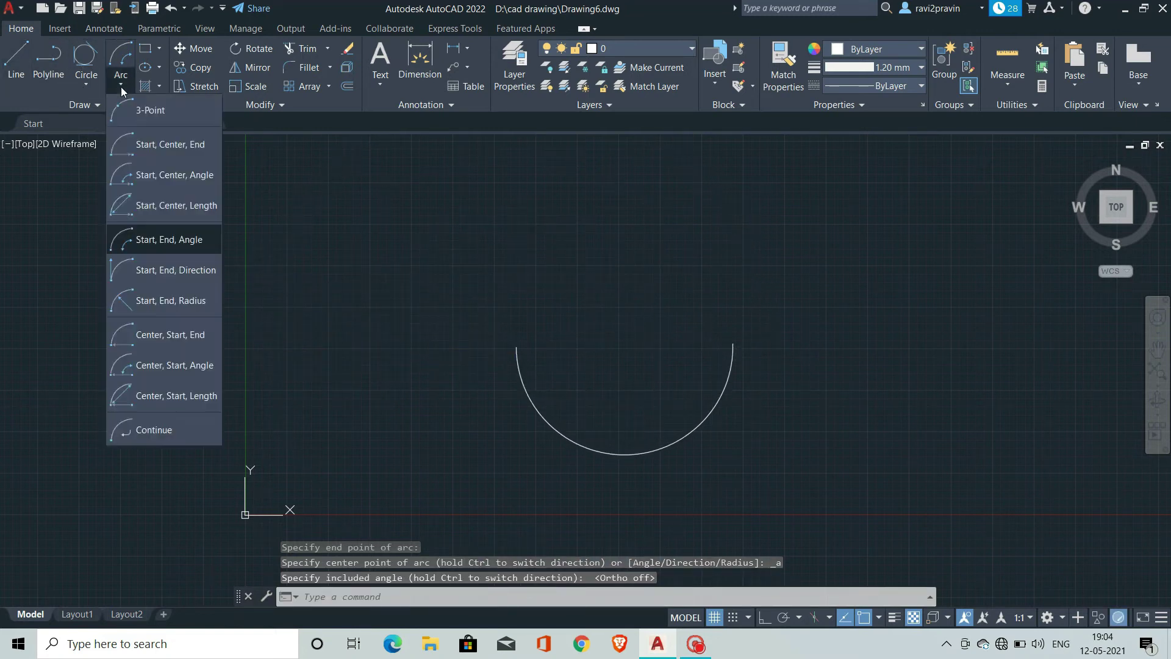
left_click(176, 273)
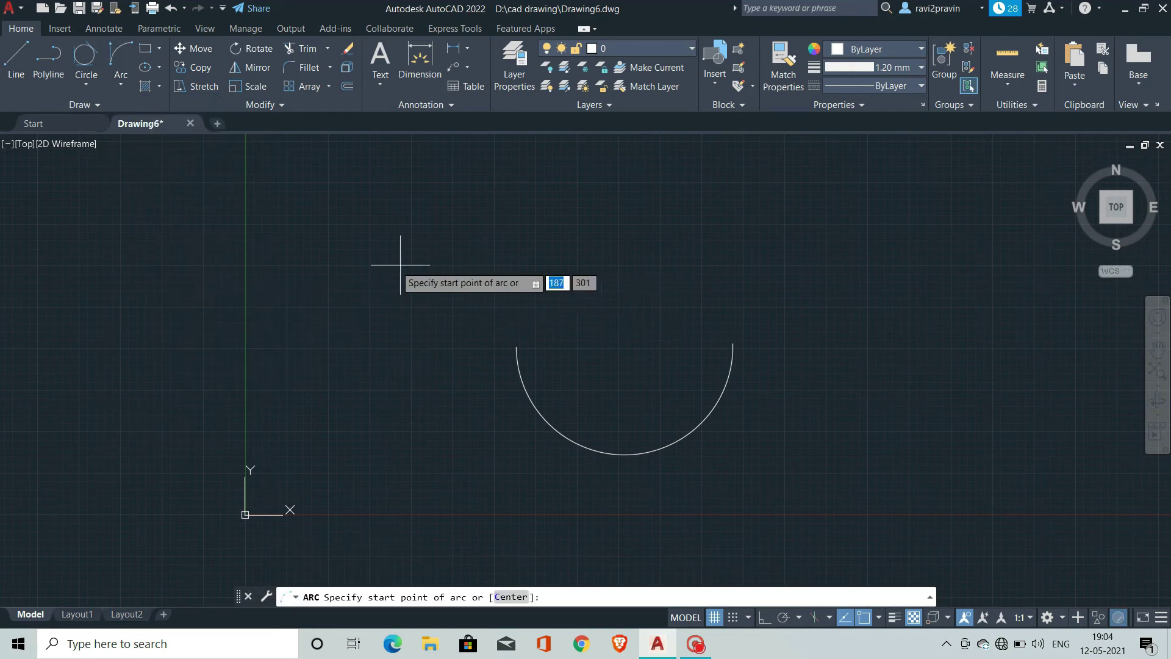
left_click(374, 265)
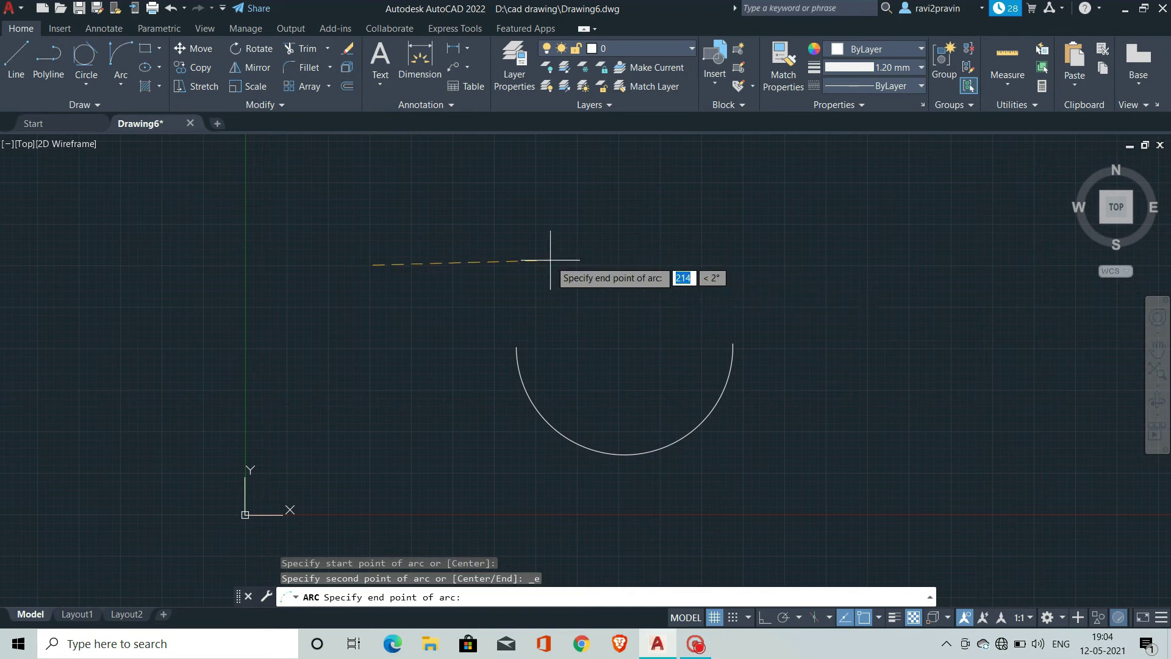
left_click(576, 257)
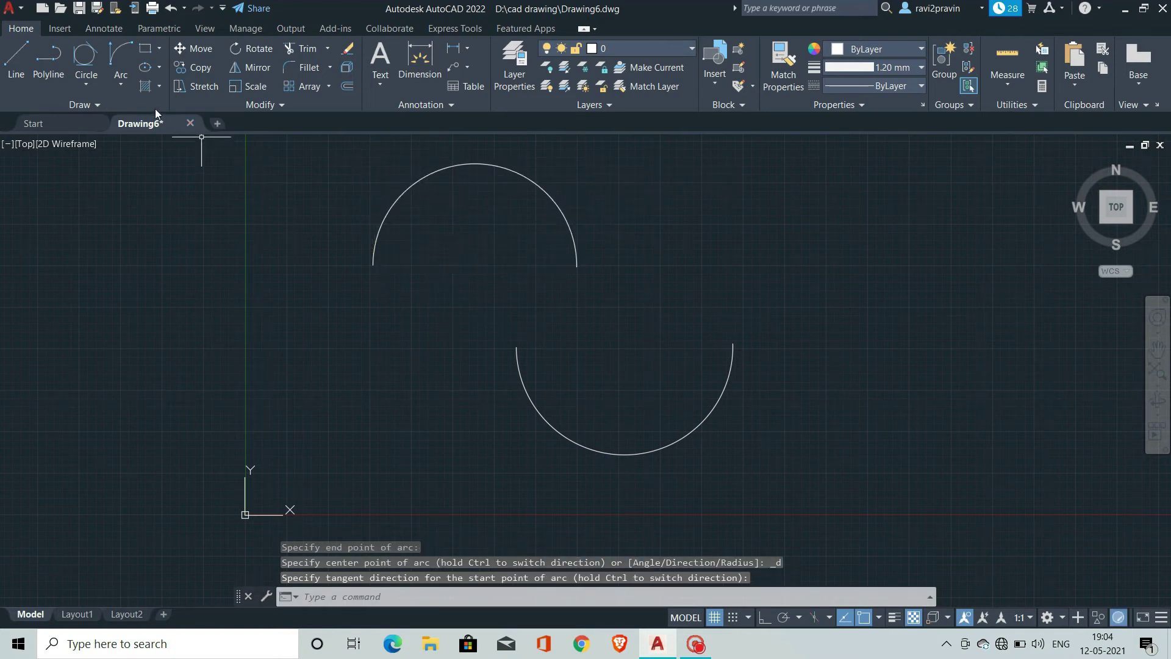
left_click(119, 86)
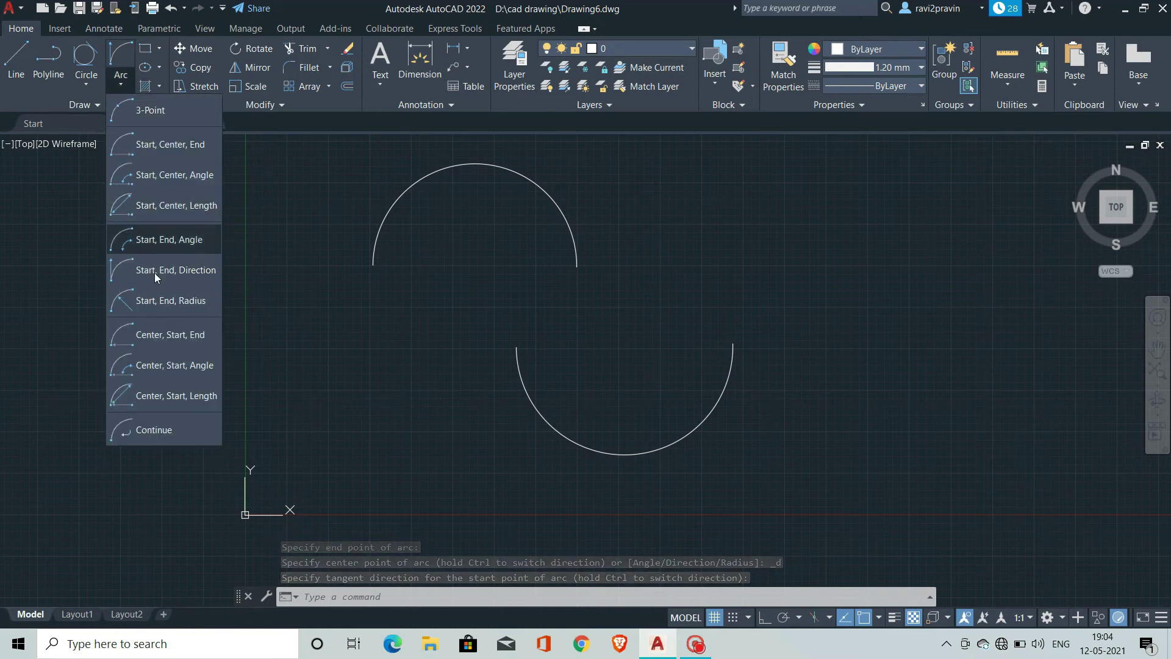
left_click(160, 293)
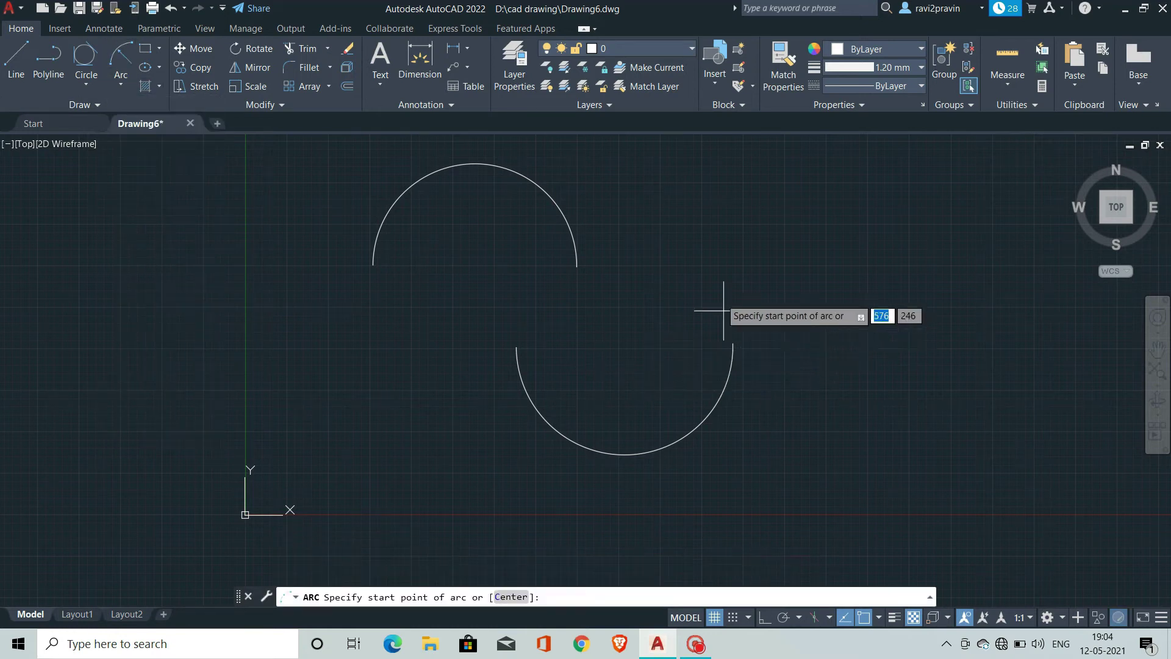
Step: Draw a shallow downward arc on the right from its start point, end point and radius
left_click(747, 280)
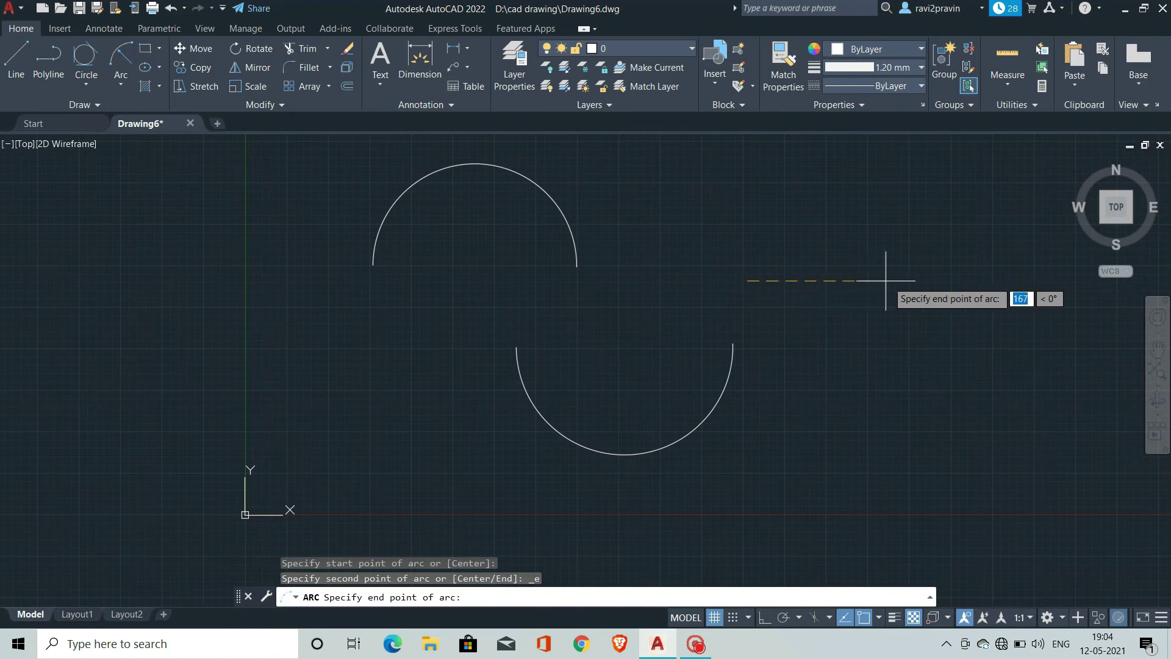
left_click(946, 281)
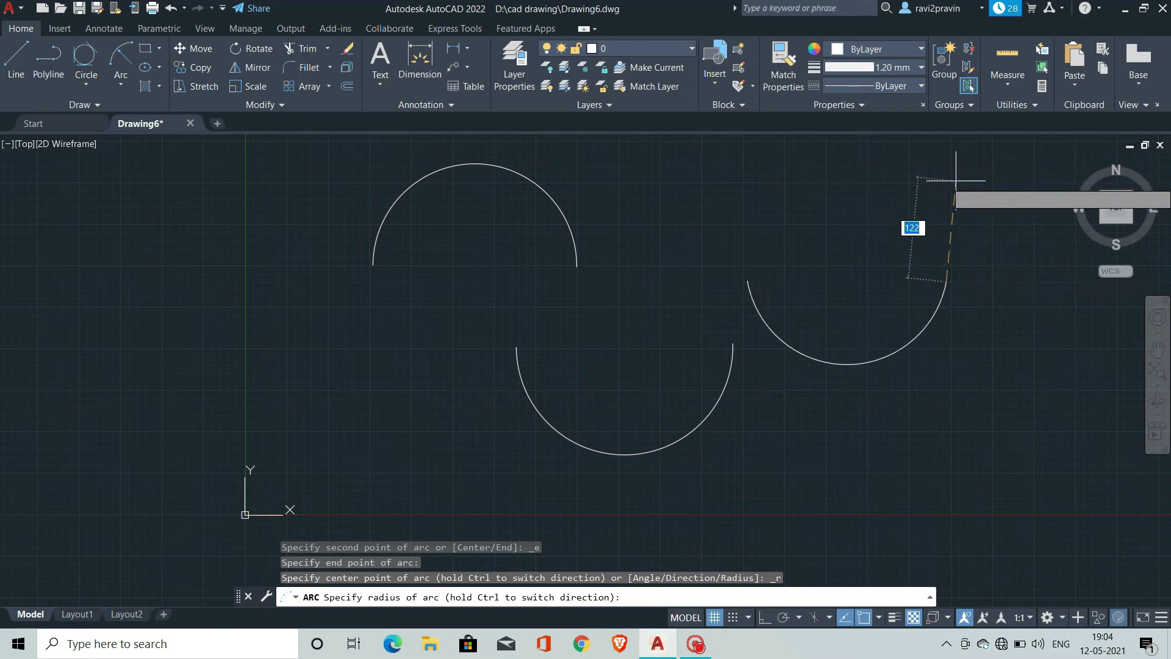
left_click(946, 174)
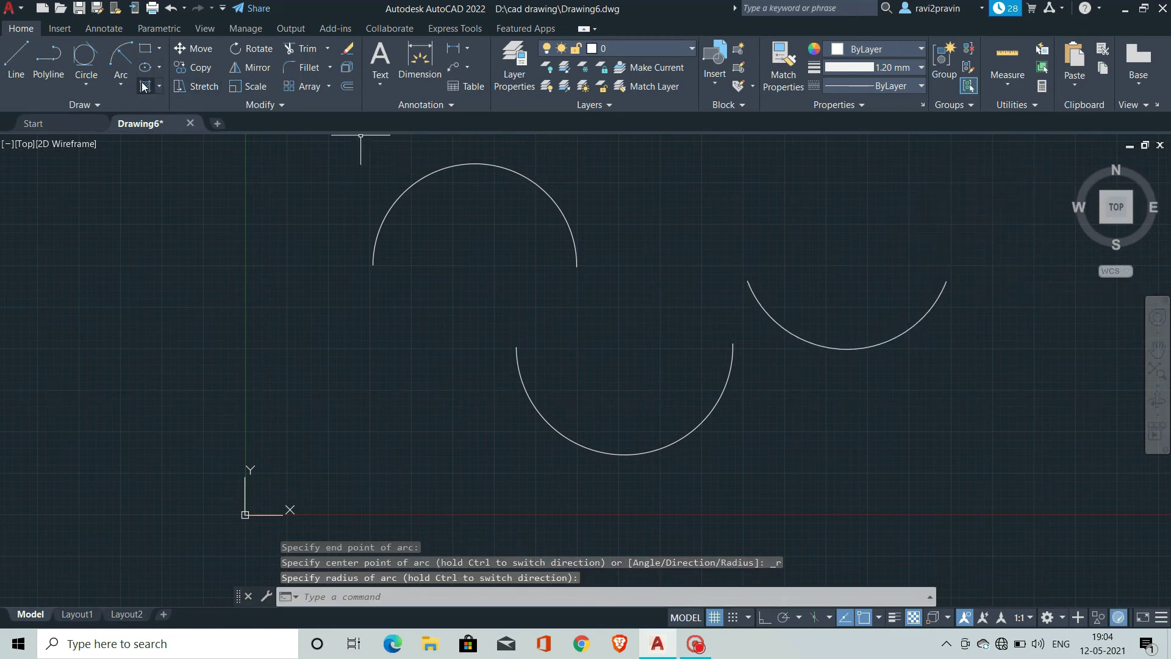
left_click(121, 80)
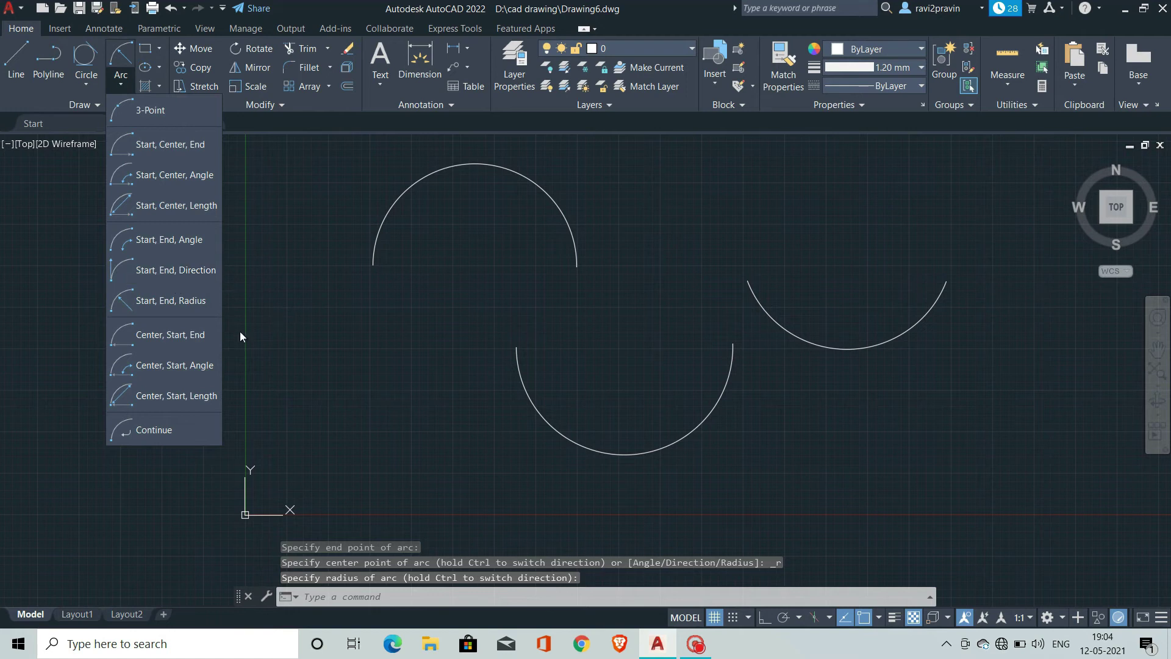
Step: Draw a large bottom arc from its centre, start point and end point
left_click(162, 335)
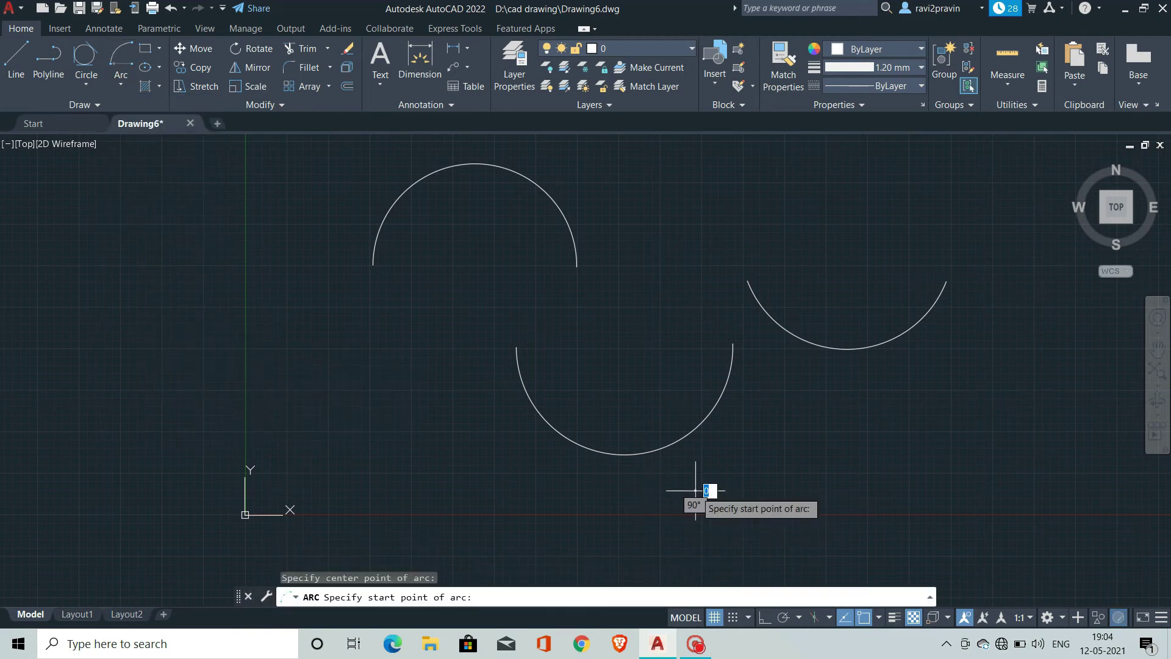
left_click(503, 491)
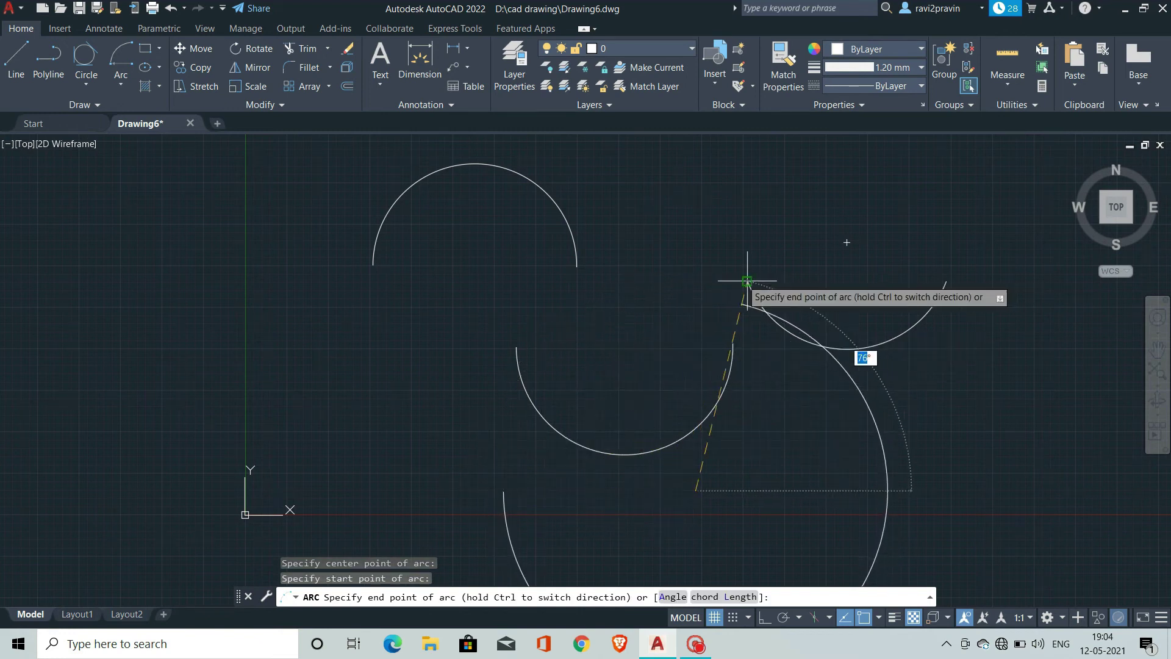
left_click(886, 488)
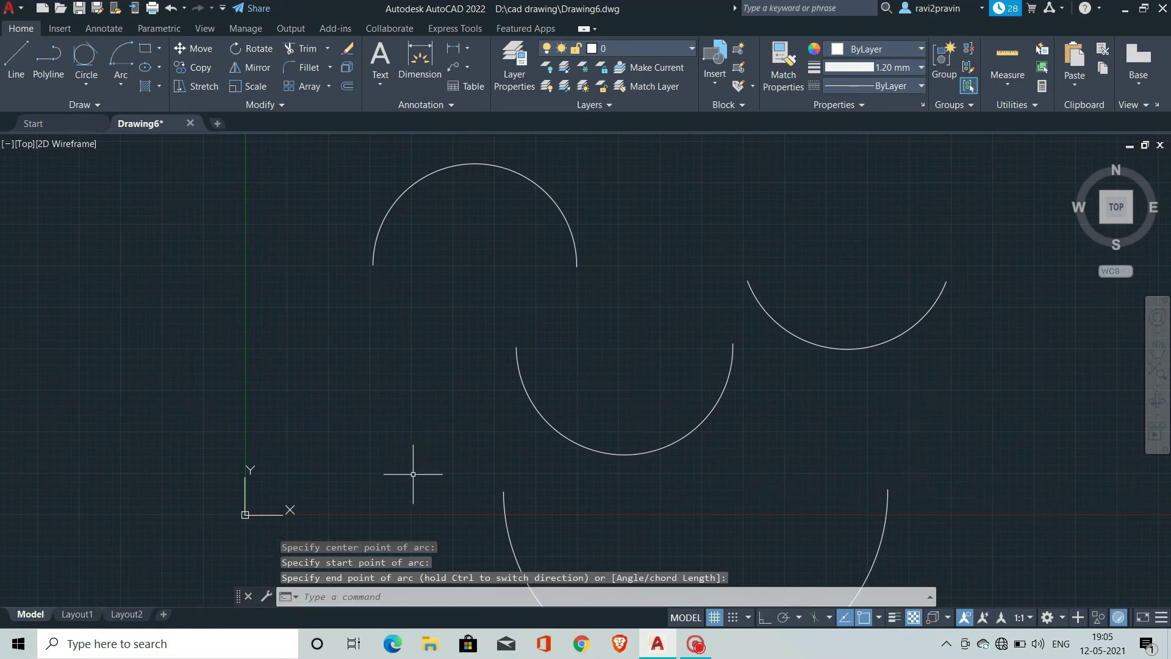
Step: Draw a lower-left arc from its centre, start point and a 178° included angle
left_click(121, 84)
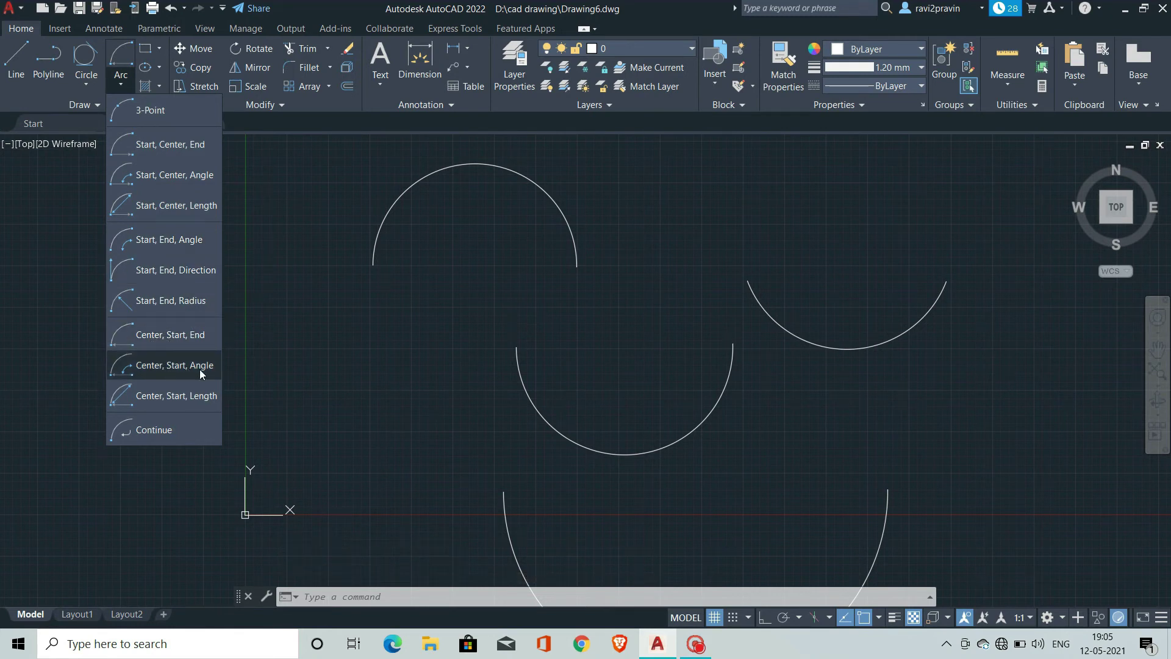
left_click(161, 370)
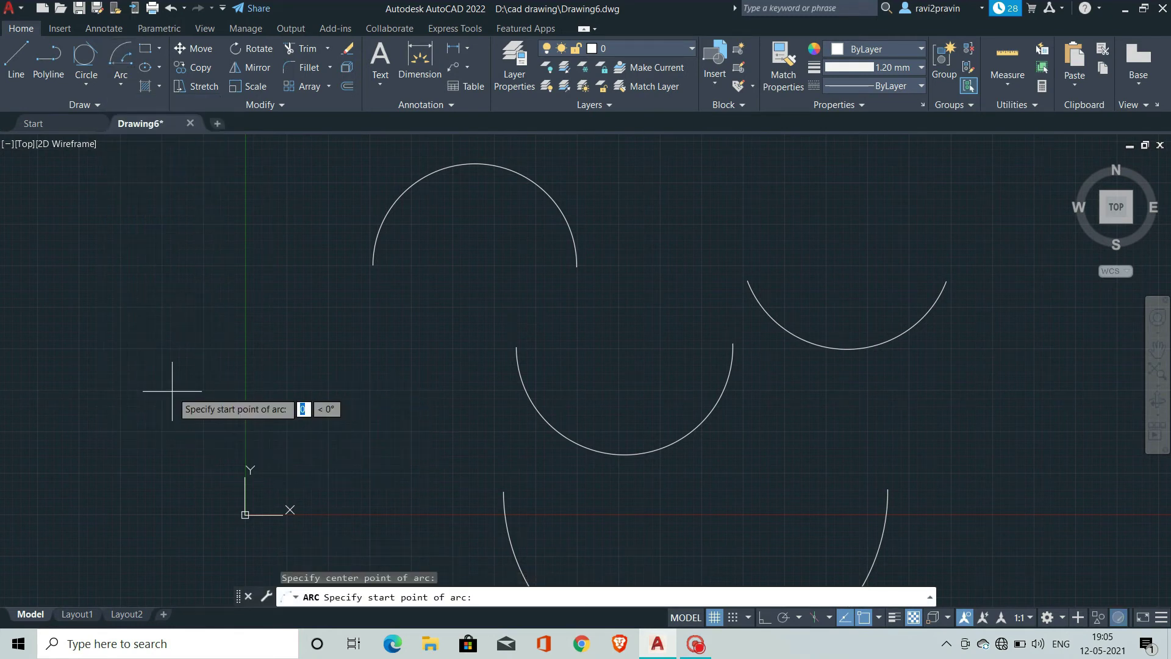
left_click(74, 388)
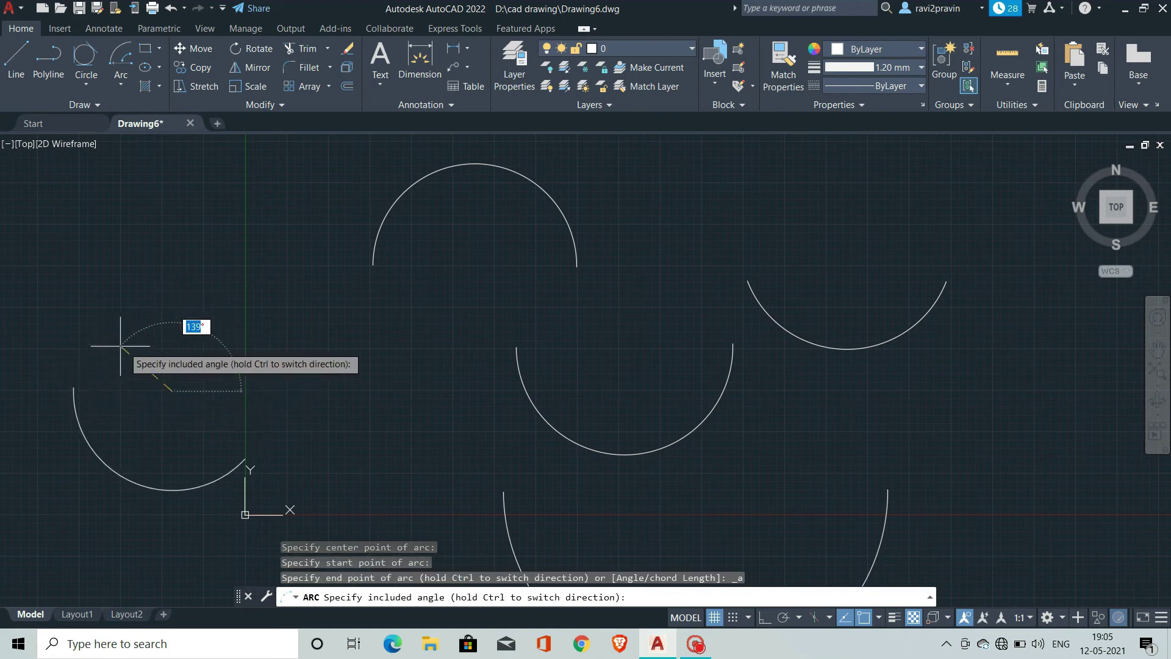
left_click(61, 395)
Step: Draw an upper-left arc from its centre, start point and chord length
left_click(129, 83)
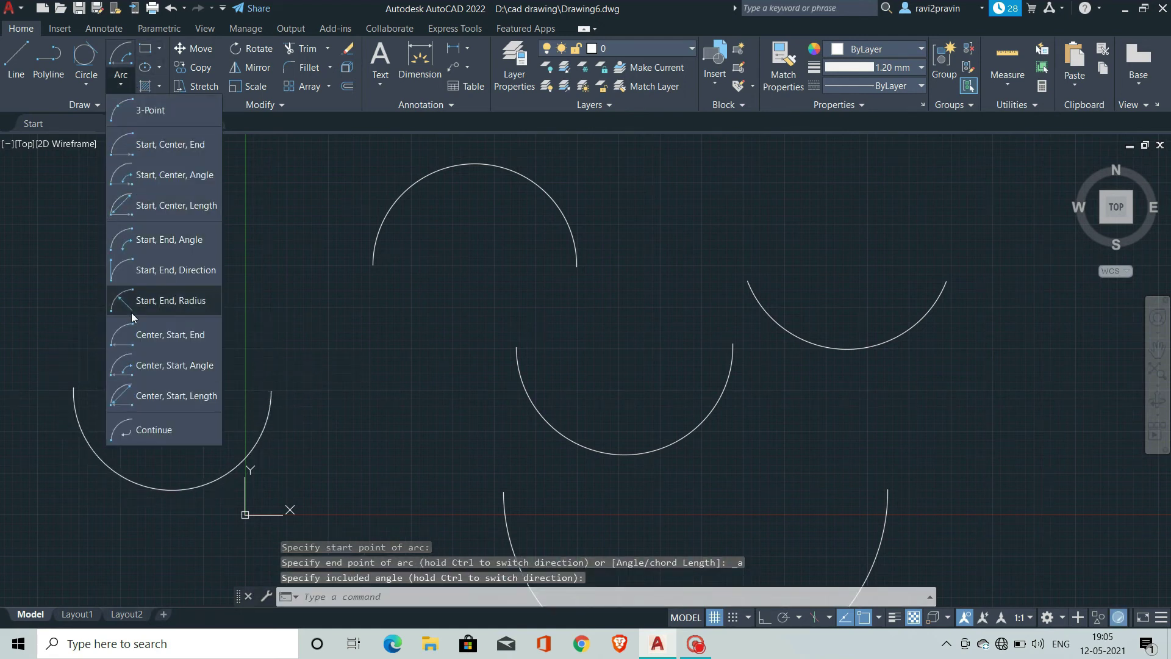
left_click(154, 400)
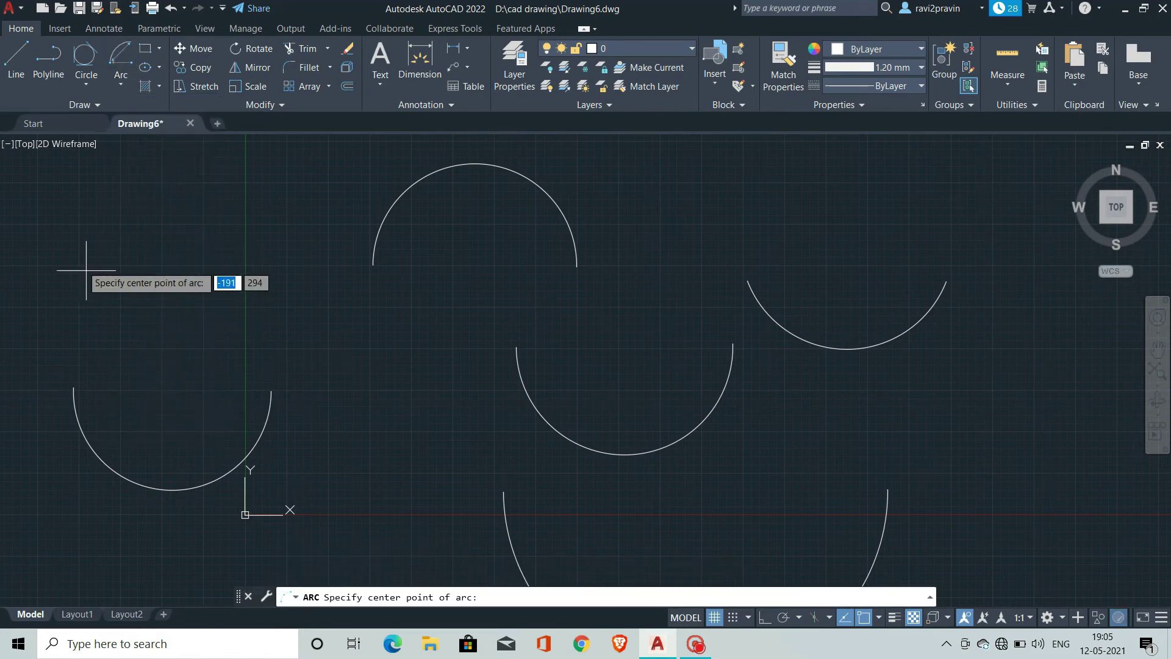
left_click(178, 275)
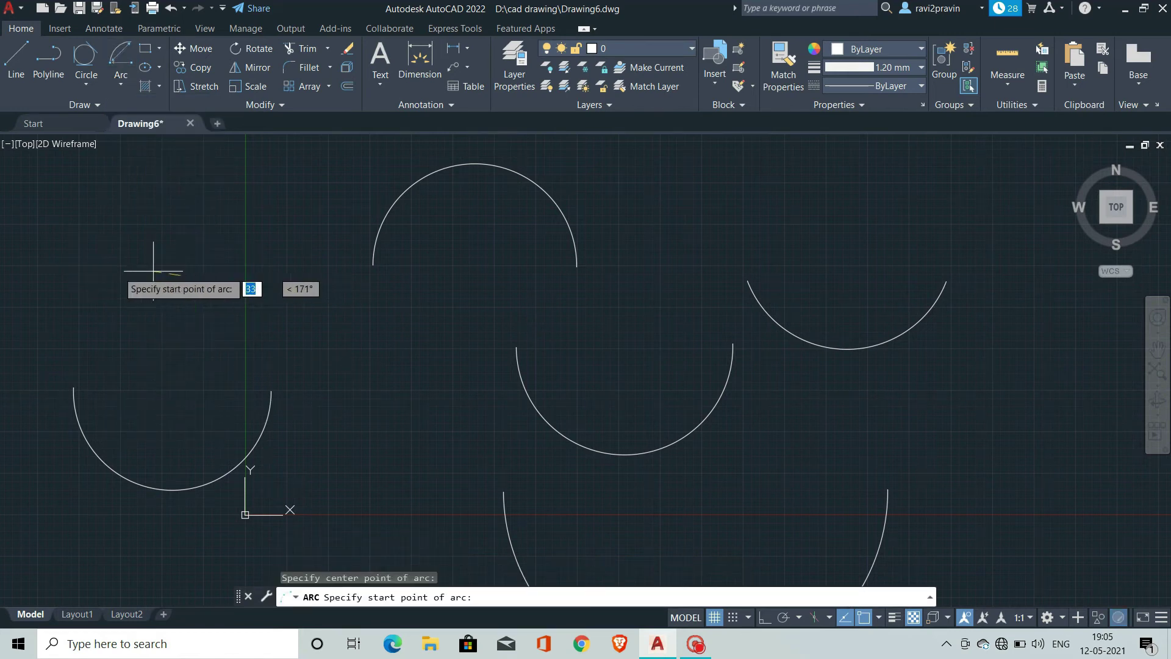
left_click(80, 272)
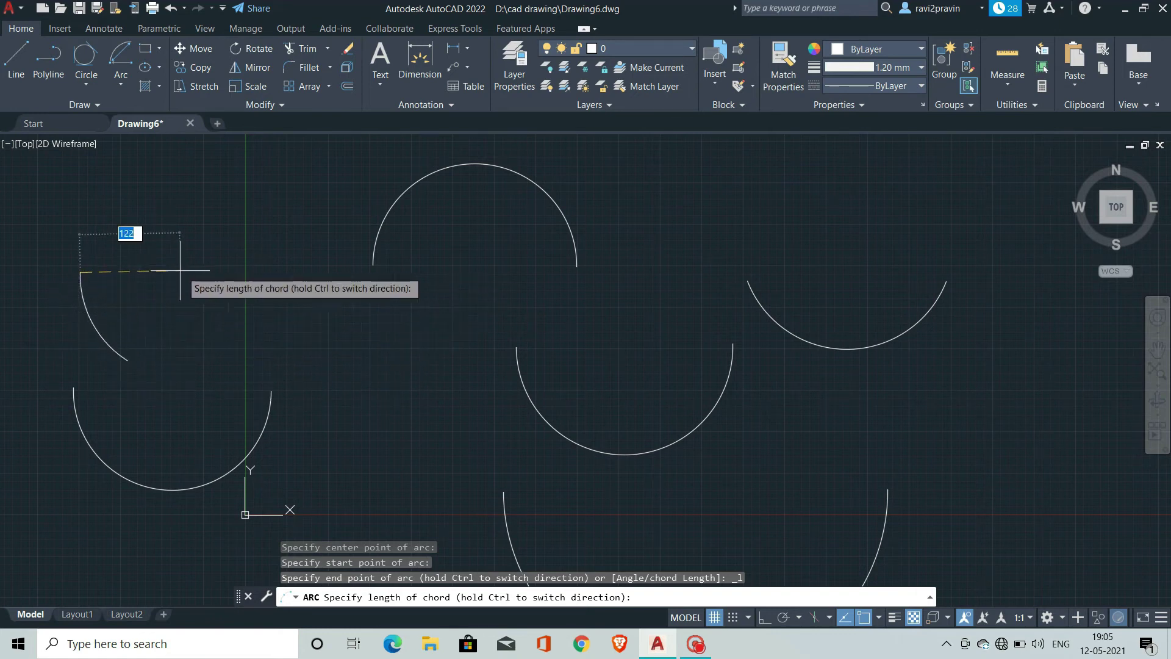
left_click(277, 273)
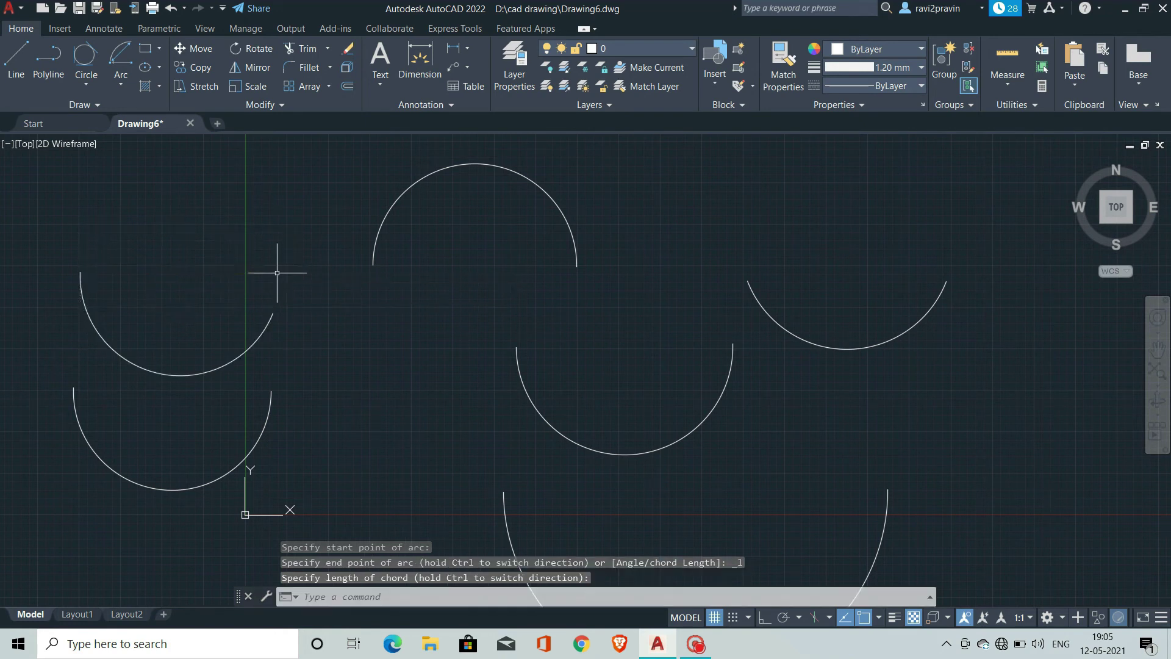
left_click(118, 84)
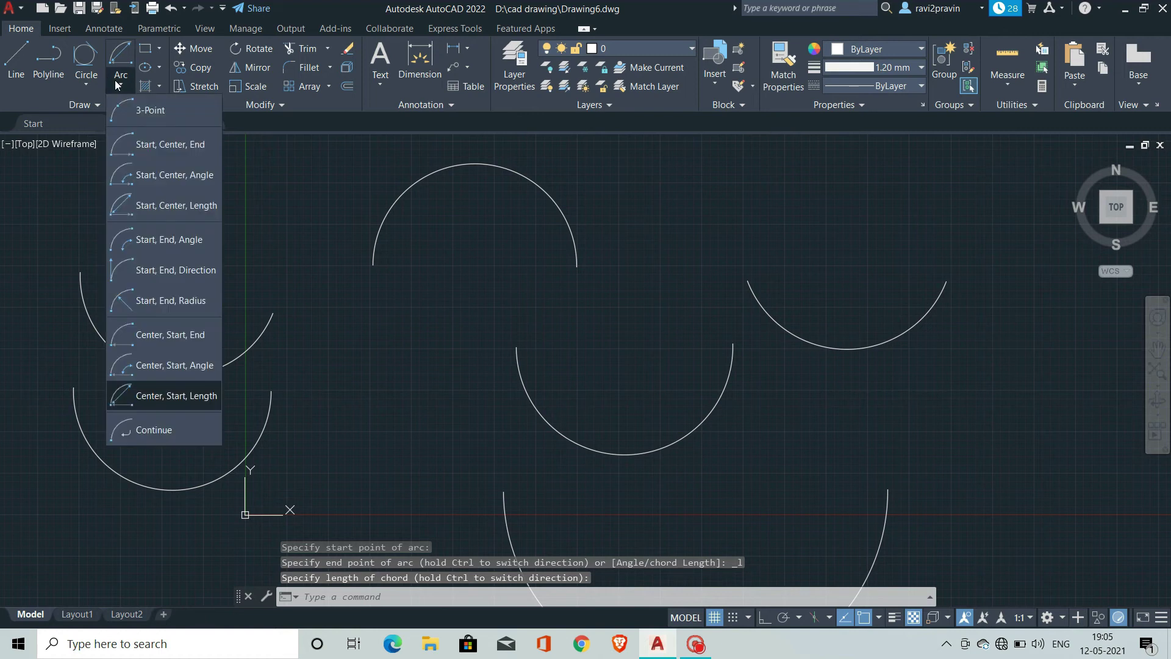
Step: Continue a tangent arc from the upper-left arc's endpoint, closing it into a near-full circle
left_click(140, 429)
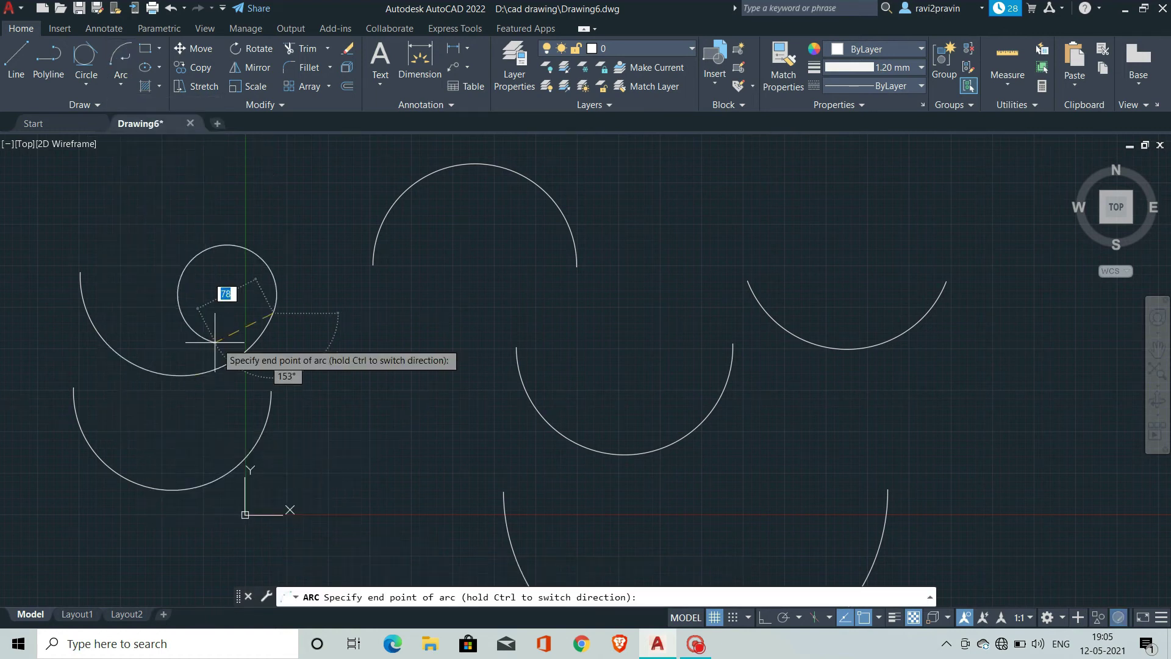
left_click(81, 267)
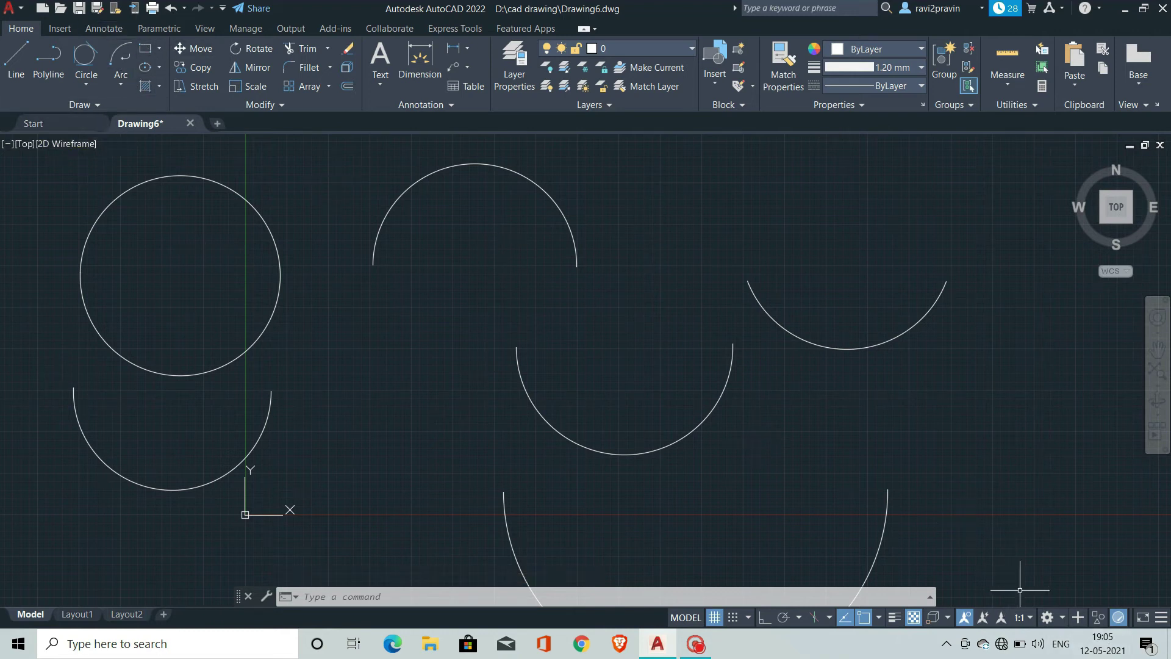
left_click(954, 565)
Step: Erase all seven arcs, then draw a practice rectangle with RE and delete it
left_click(118, 191)
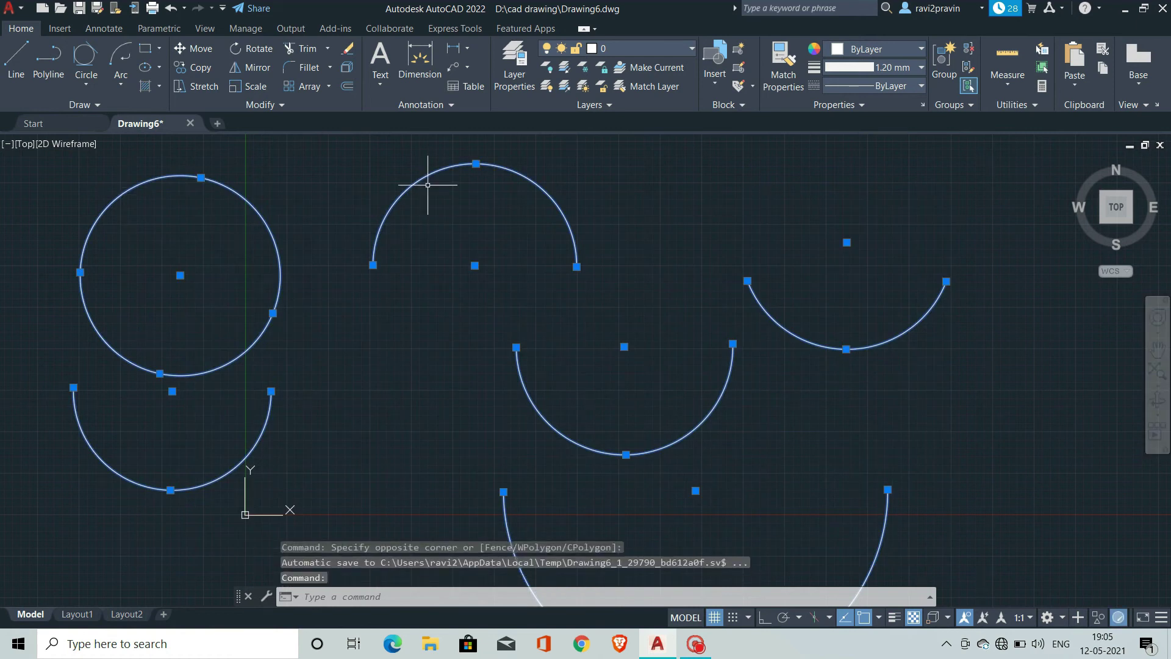
key("Delete")
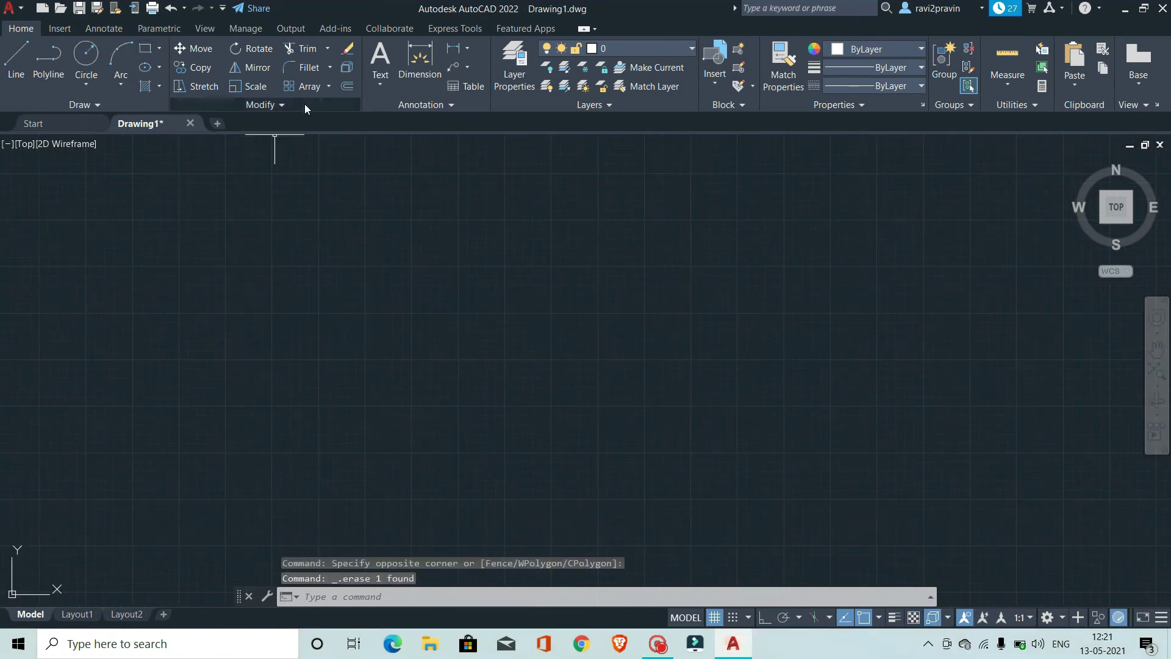
type("re")
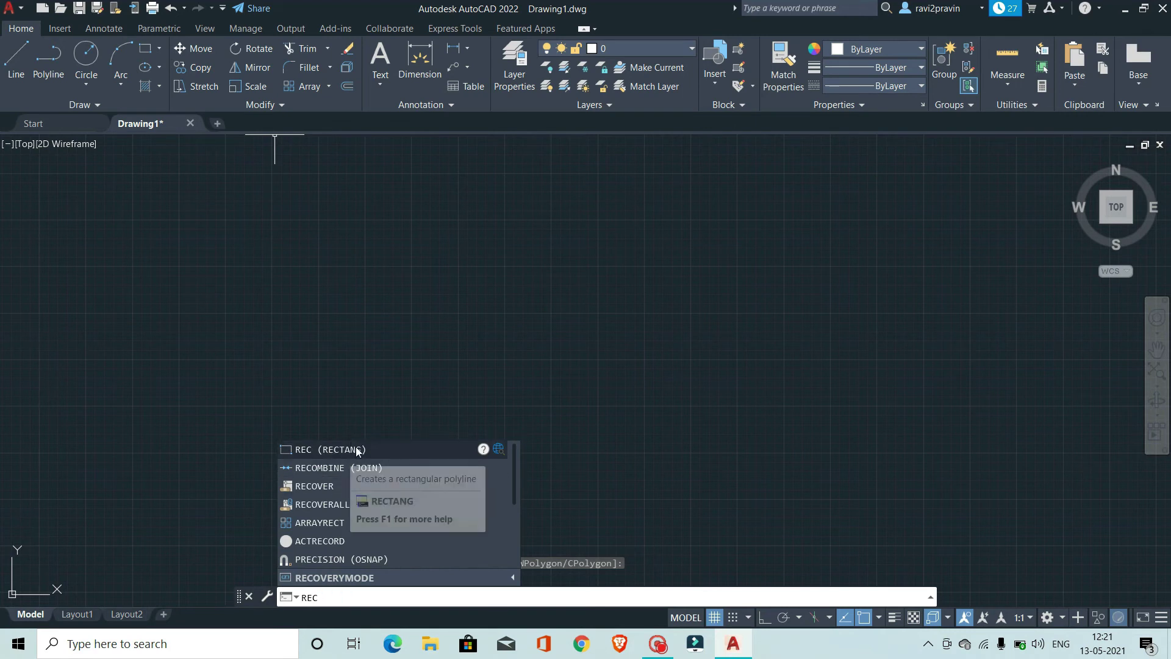
key("Return")
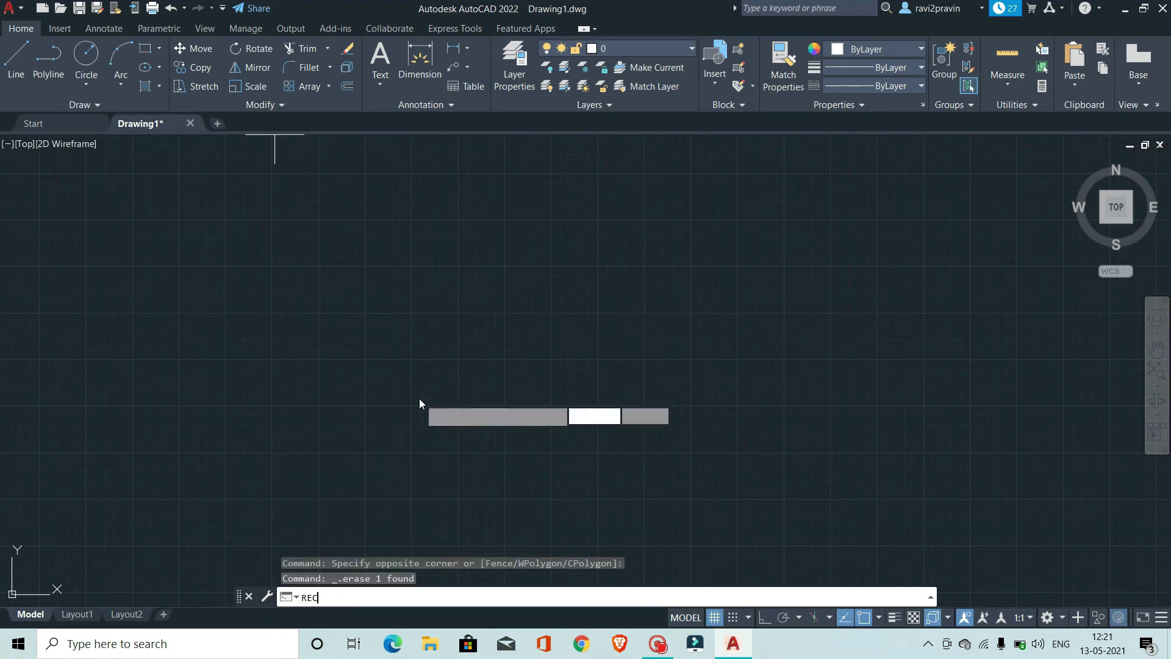
left_click(399, 307)
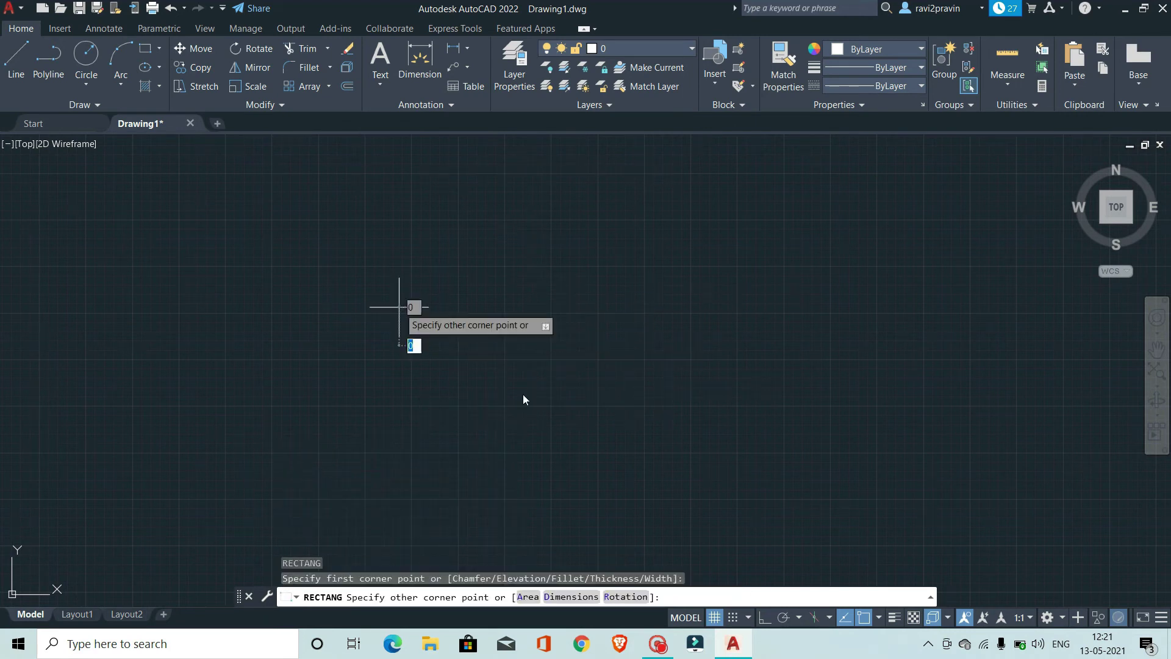
left_click(586, 401)
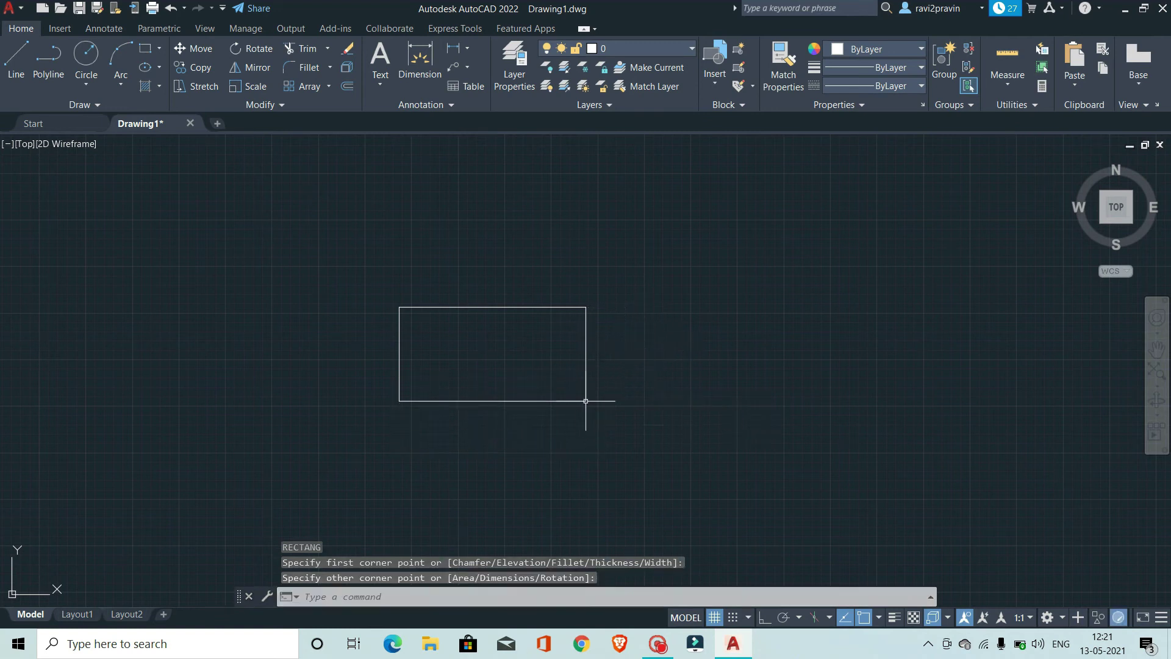
key("Escape")
left_click(649, 457)
left_click(268, 245)
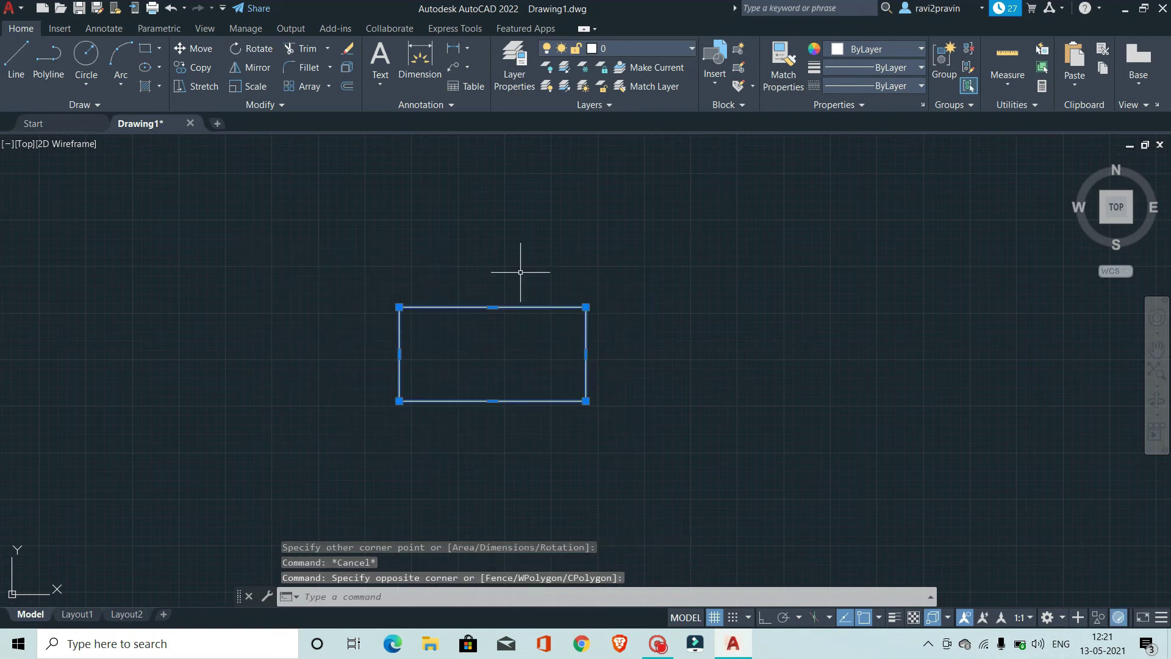
key("Delete")
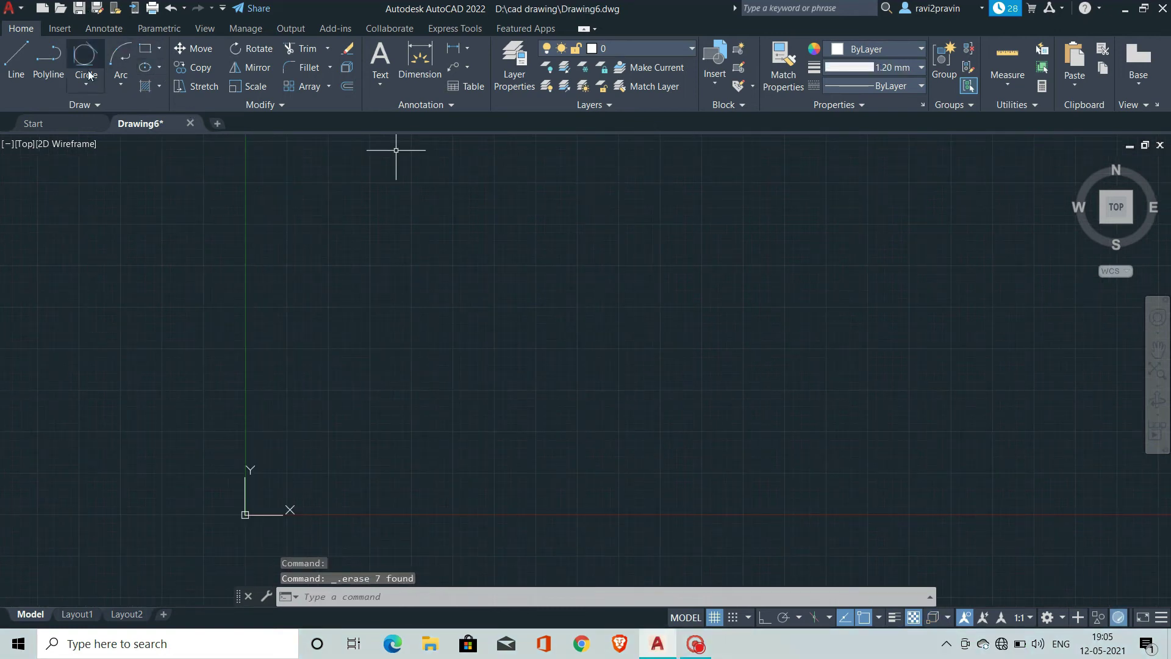
Step: Draw a large rectangle by two opposite corners
left_click(145, 48)
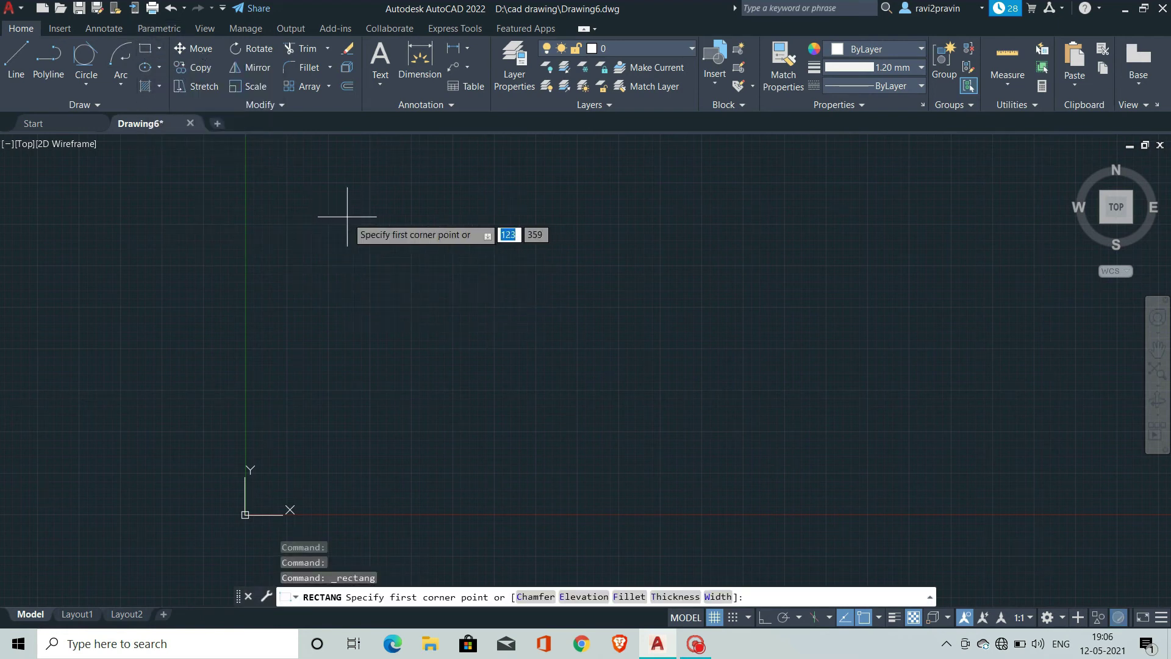
left_click(366, 261)
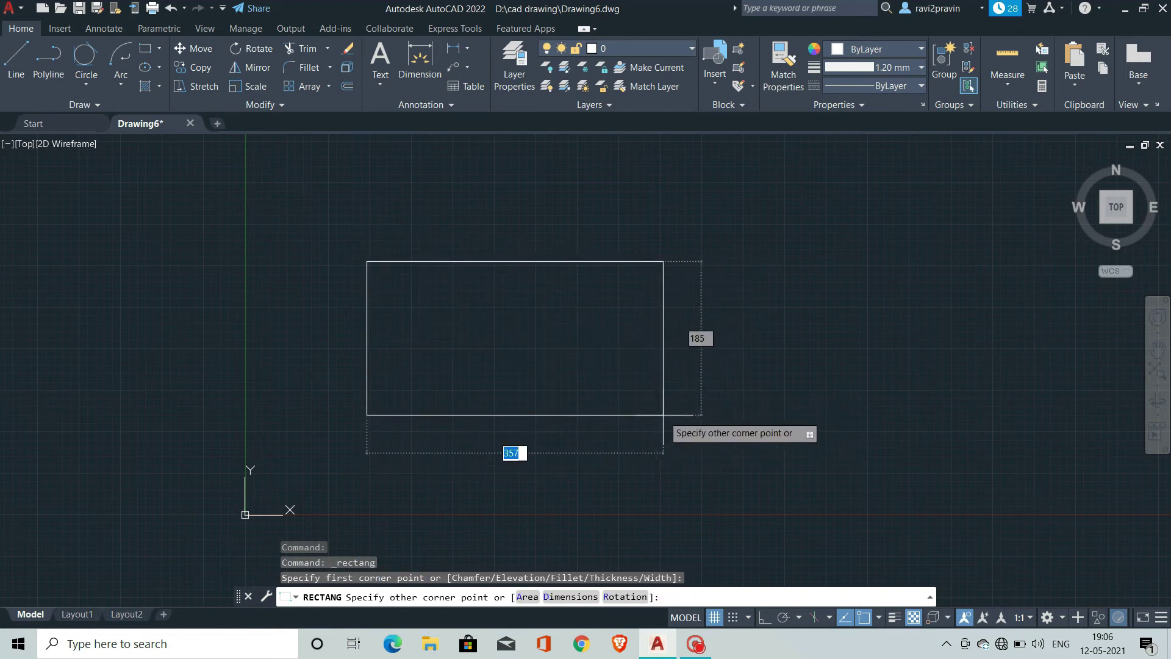
left_click(663, 415)
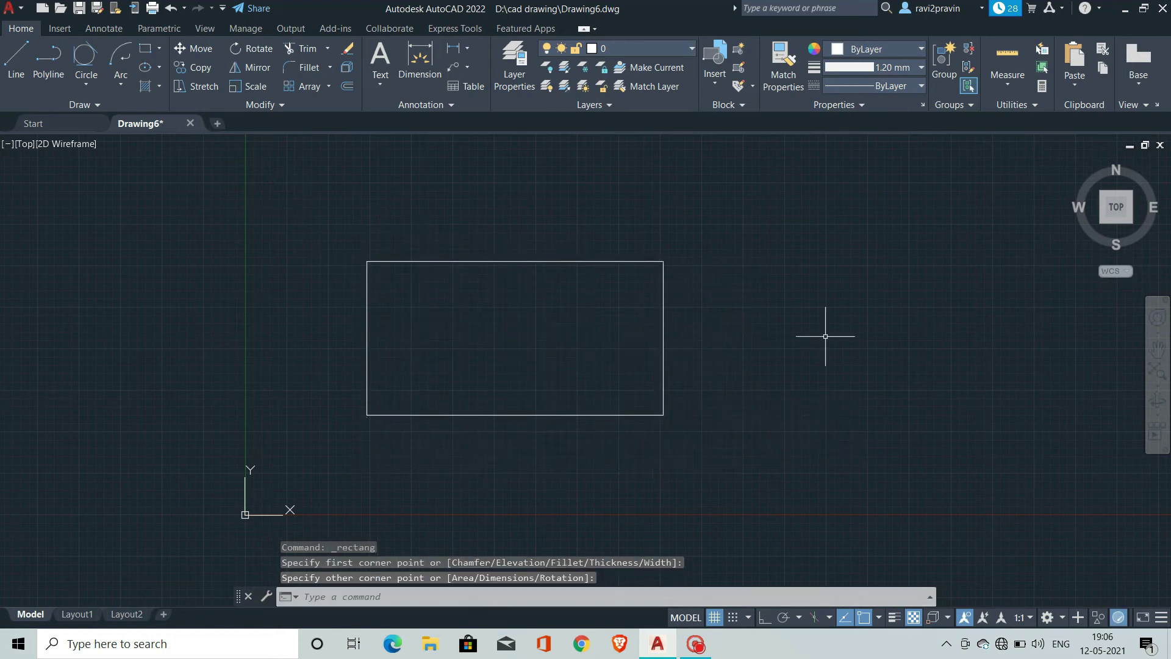
Step: Add a 200-wide rectangle to the right of the large one
left_click(160, 47)
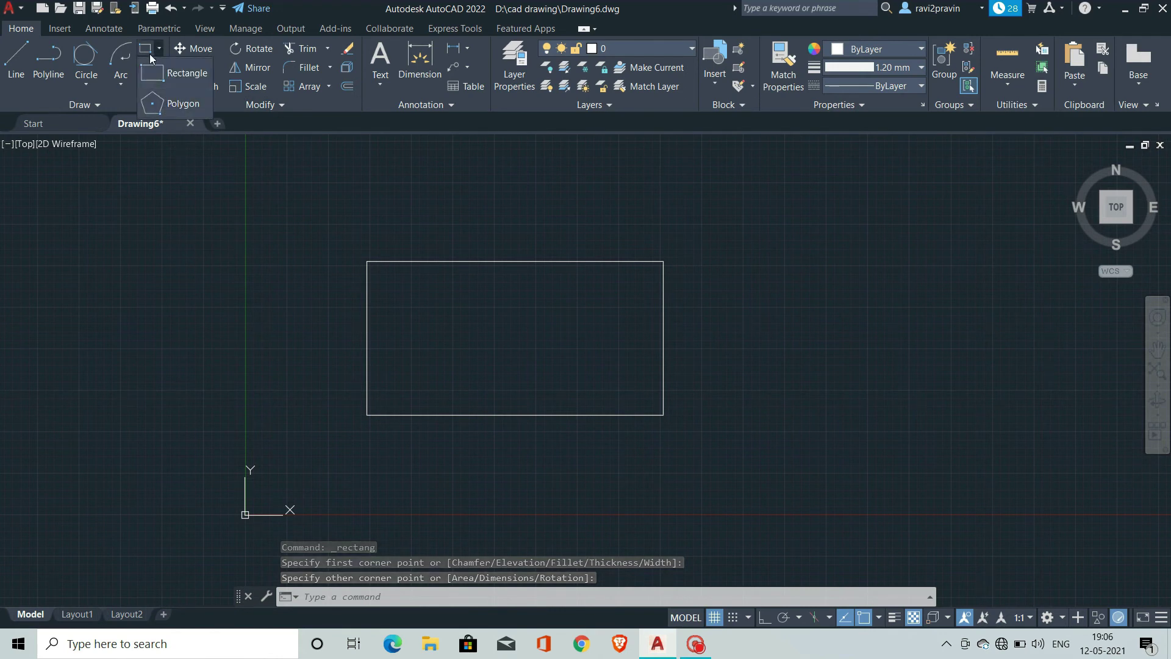
left_click(177, 74)
left_click(765, 259)
type("200")
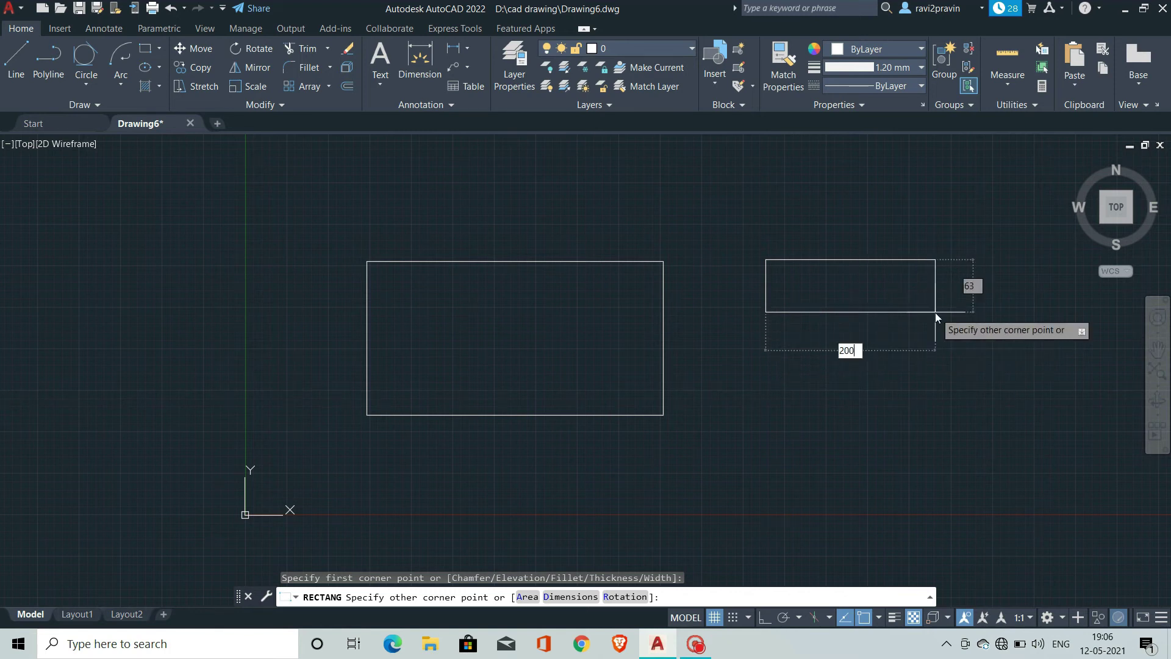
key("Return")
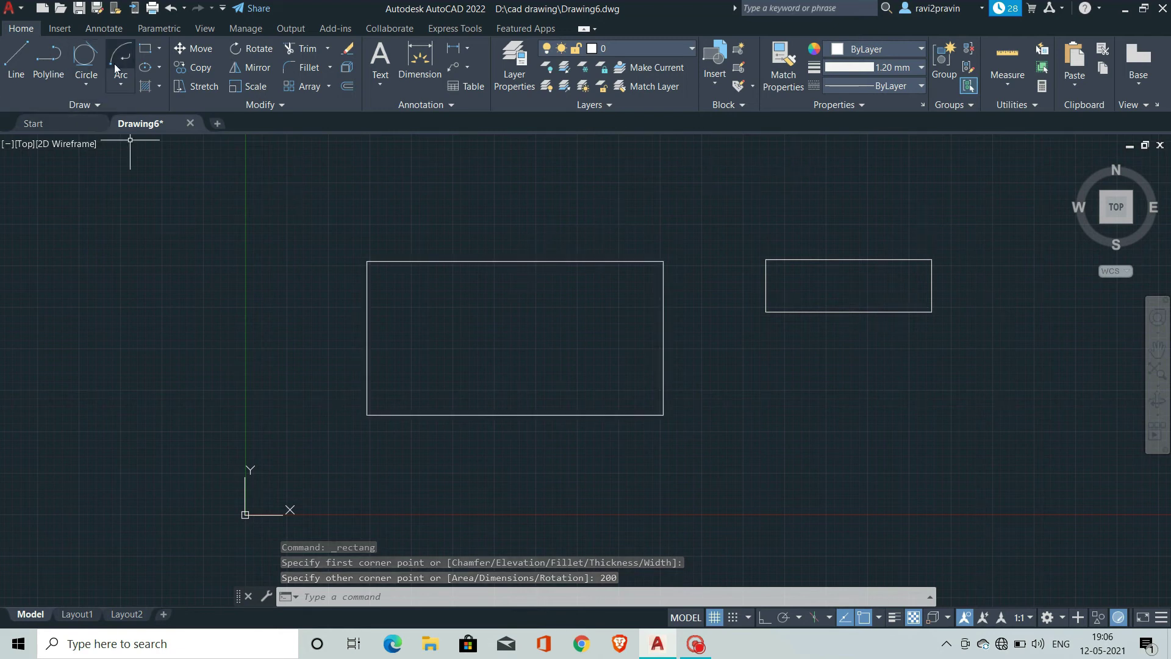
Step: Add a 200 by 100 rectangle below the upper-right one
left_click(148, 49)
left_click(742, 386)
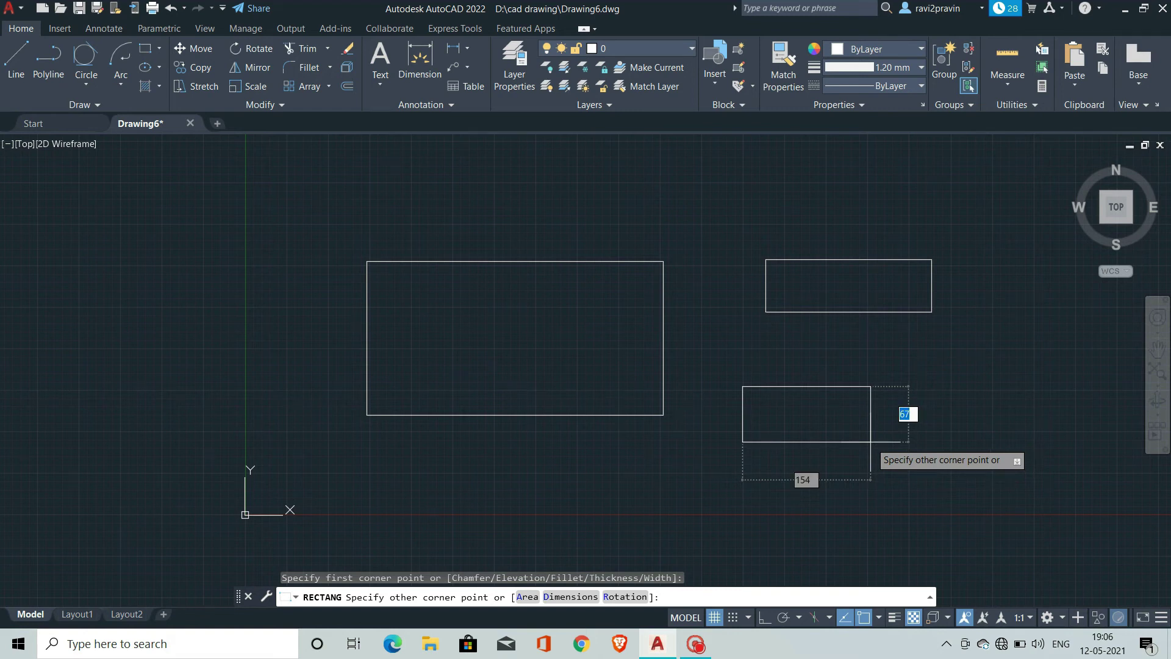
type("100")
key("Tab")
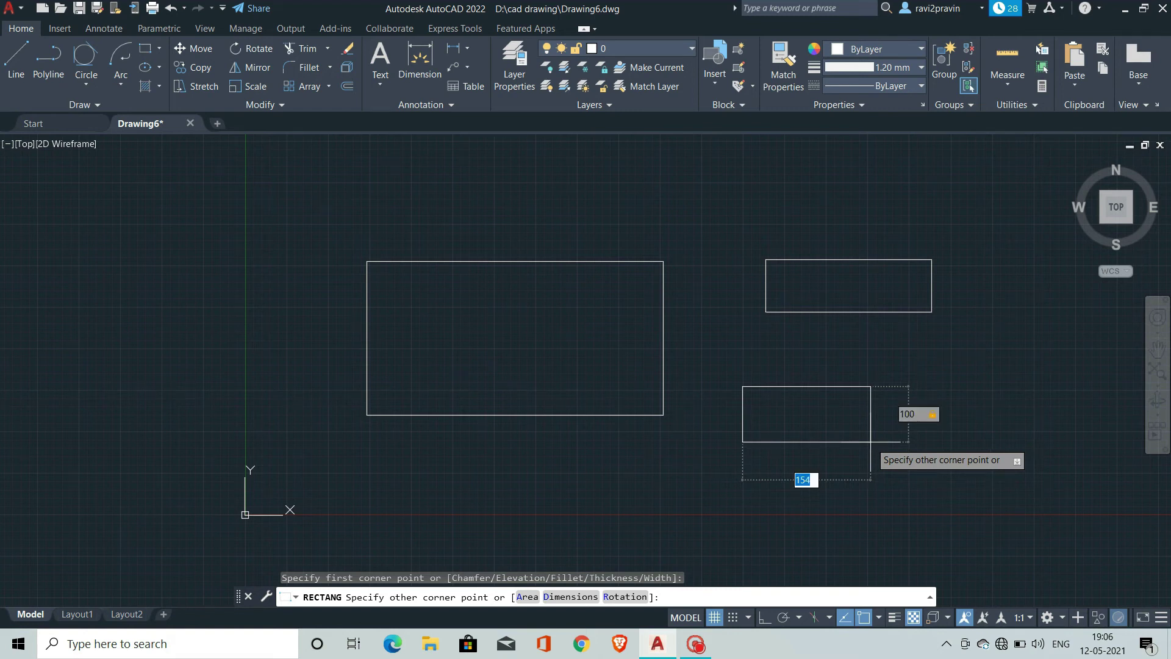
type("200")
key("Return")
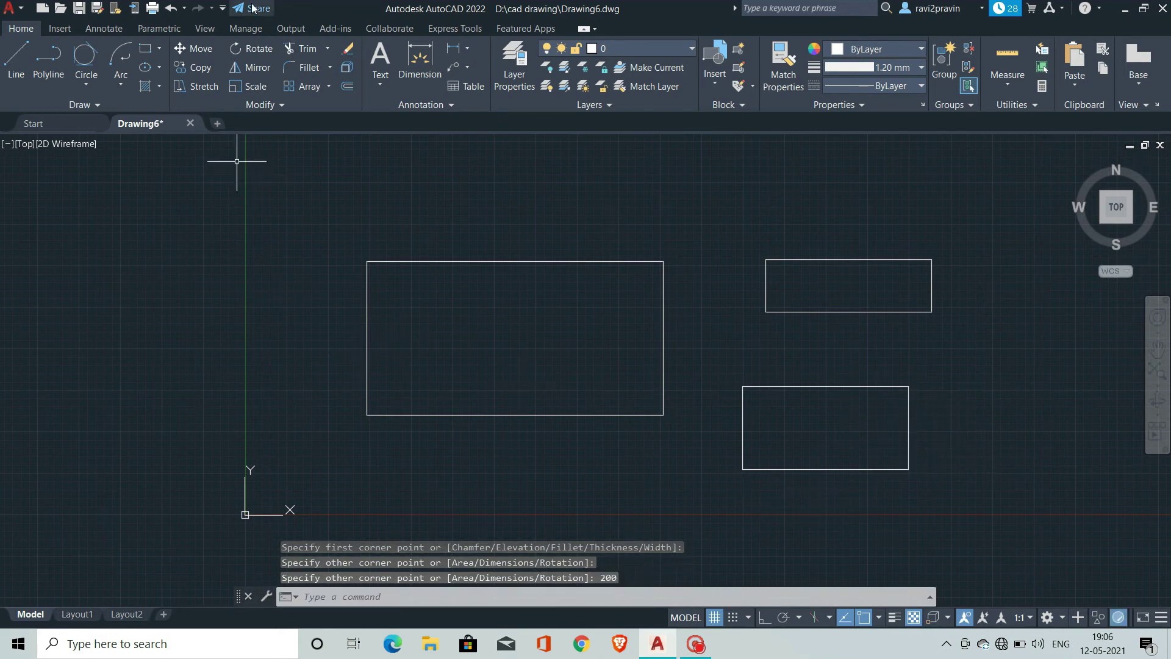
left_click(157, 66)
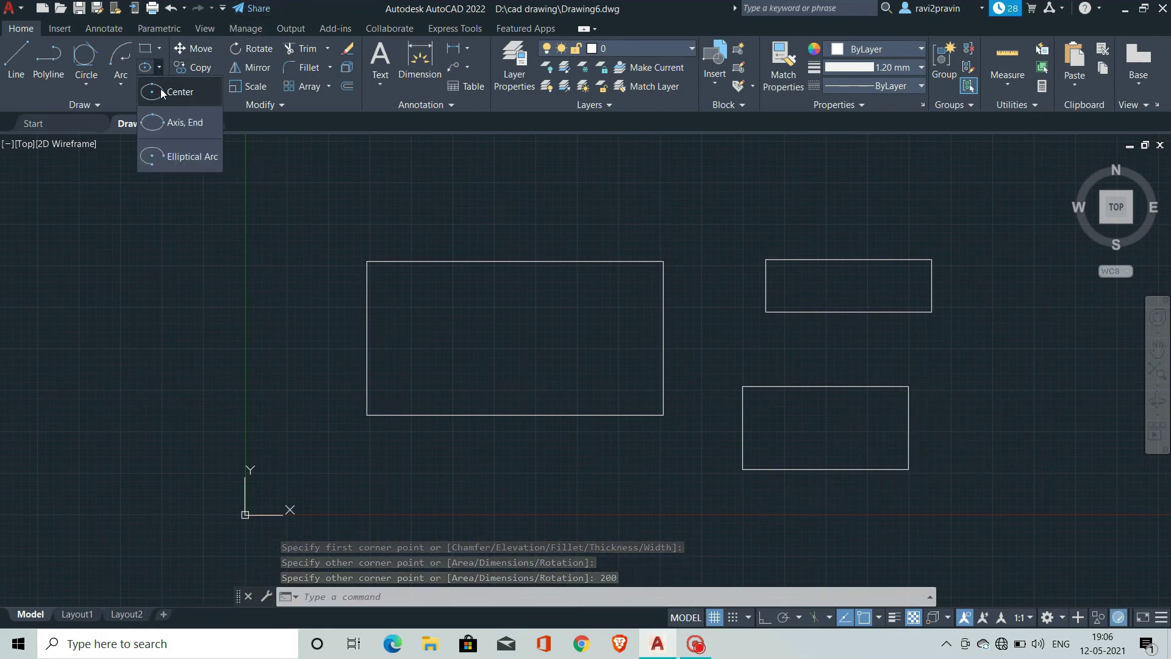
Step: Draw a 5-sided polygon circumscribed about a circle, centred left of the large rectangle
left_click(156, 47)
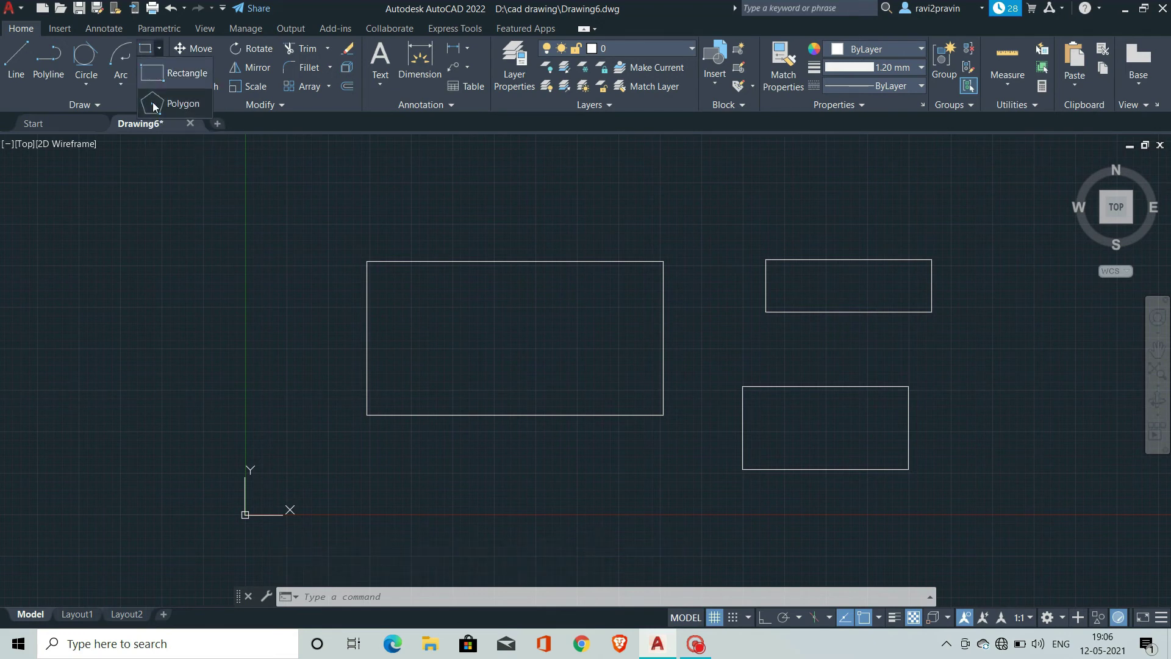
left_click(186, 108)
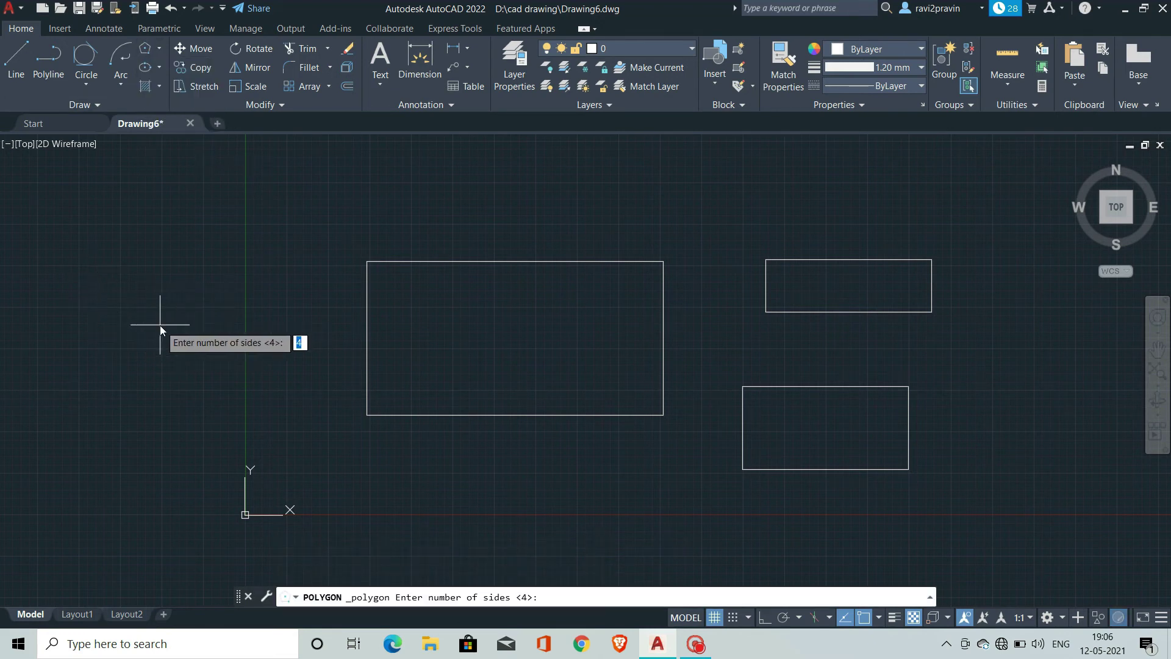
type("5")
key("Return")
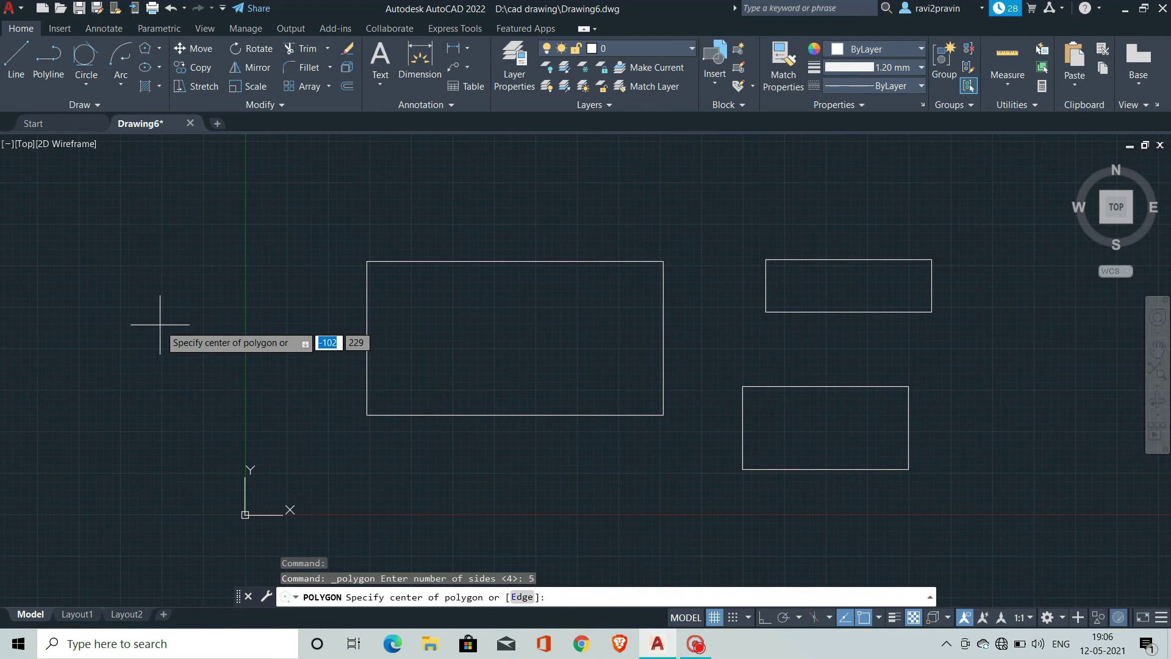
left_click(136, 326)
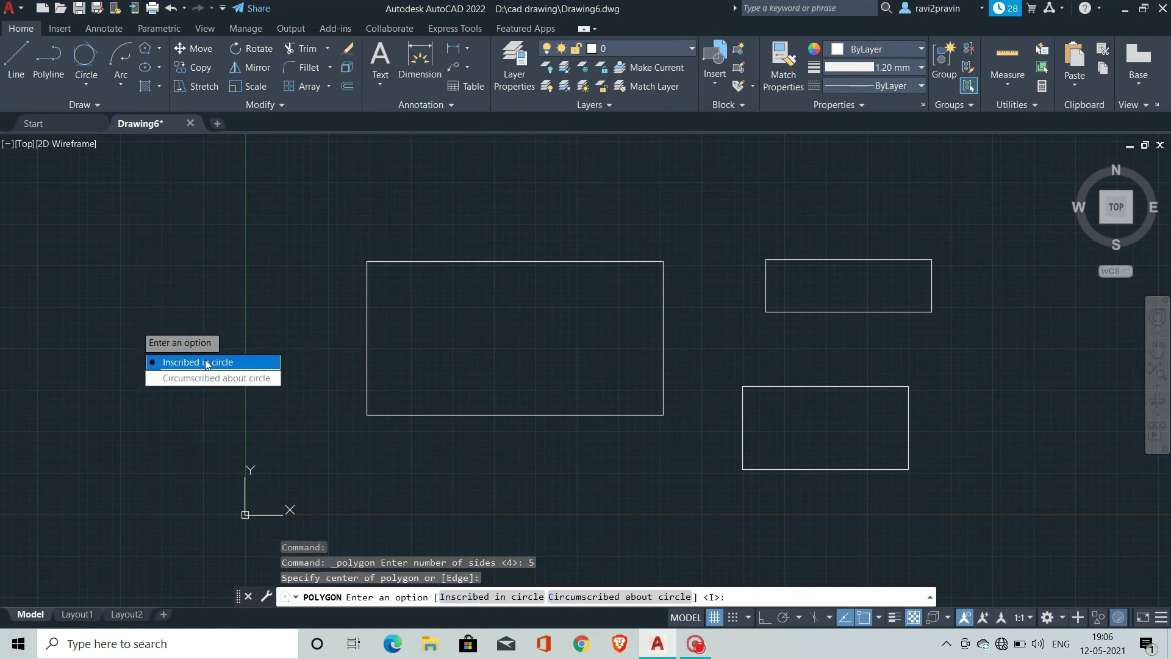
left_click(197, 387)
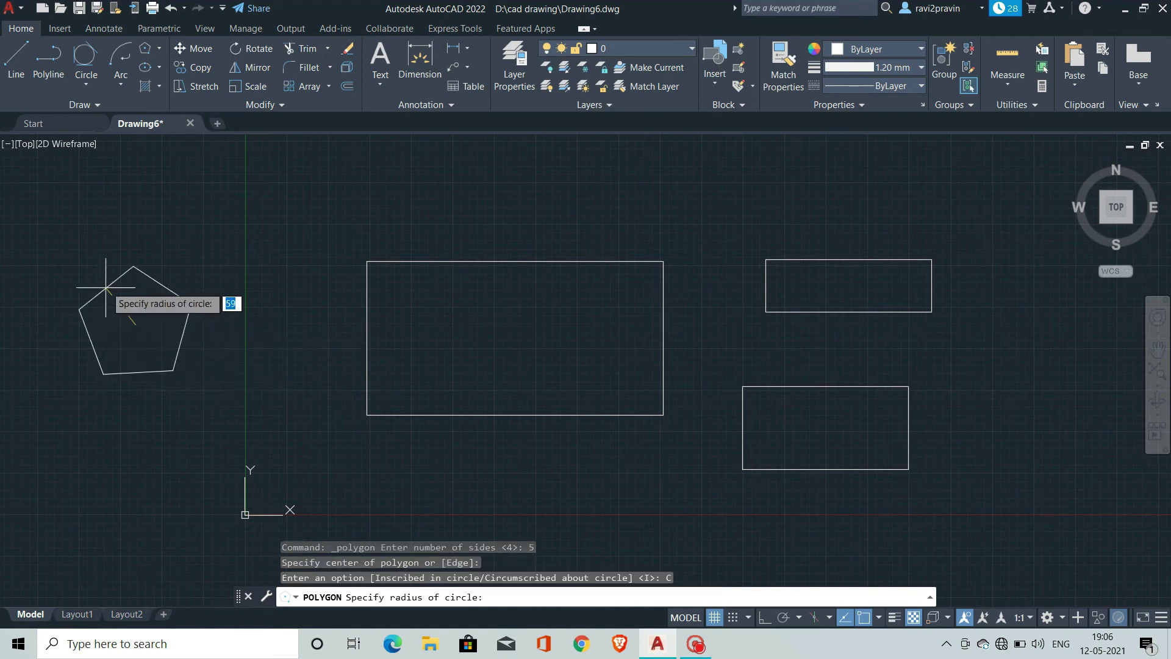
left_click(110, 269)
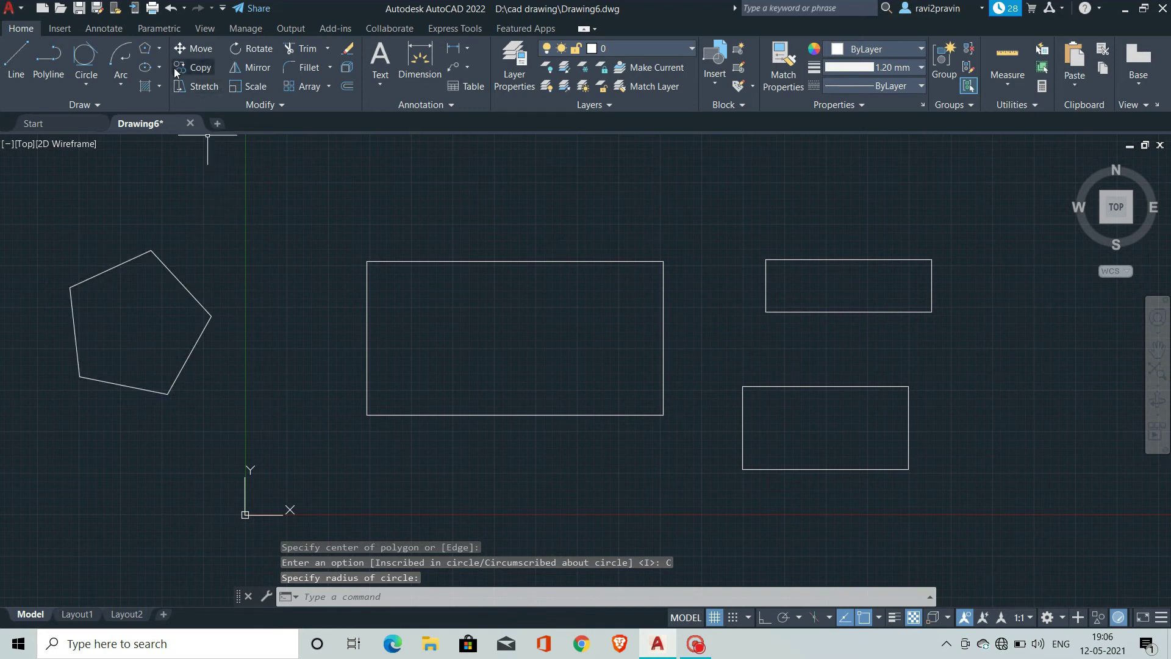
Step: Draw a centre-radius circle below the pentagon, just left of the drawing origin
left_click(86, 84)
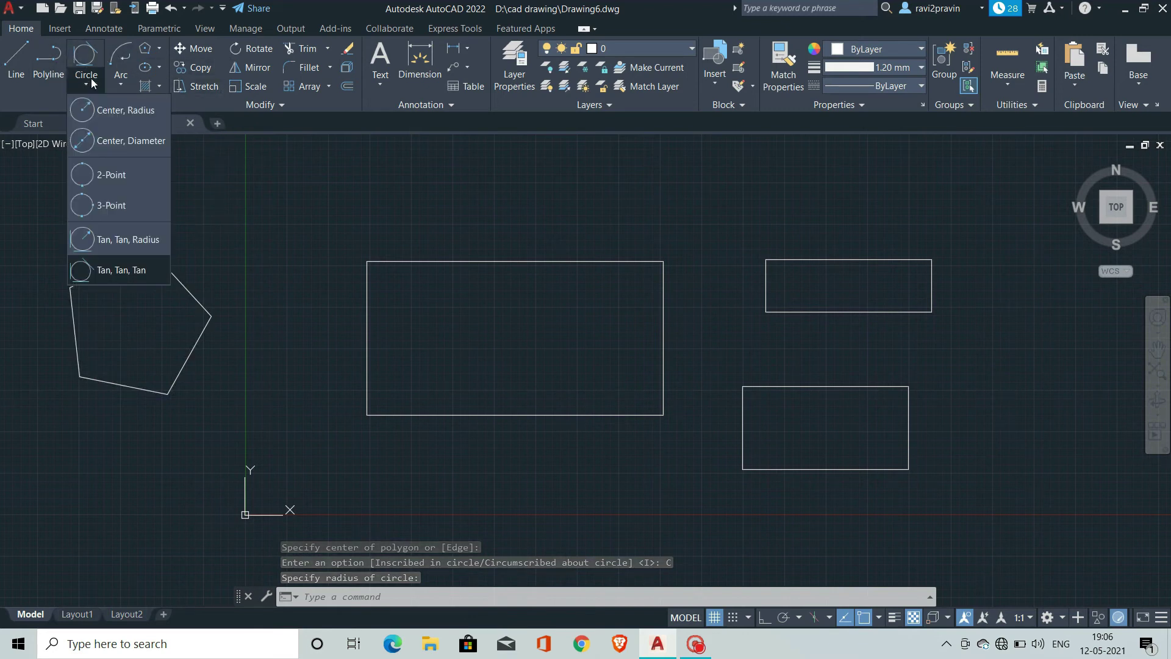
left_click(134, 504)
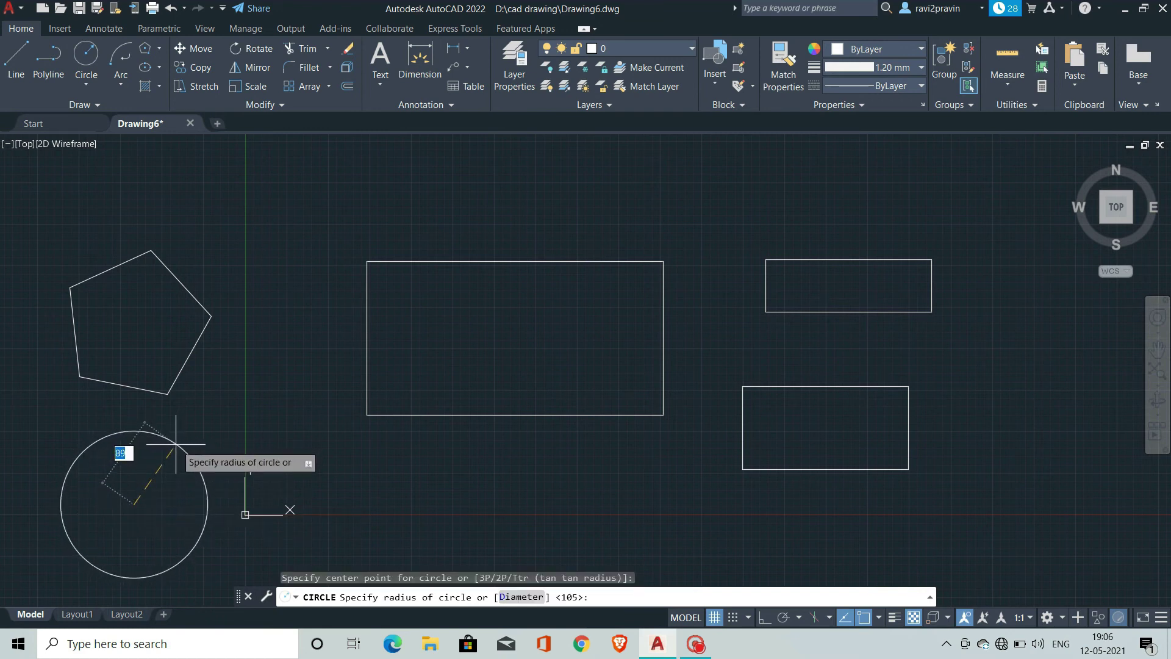
left_click(176, 444)
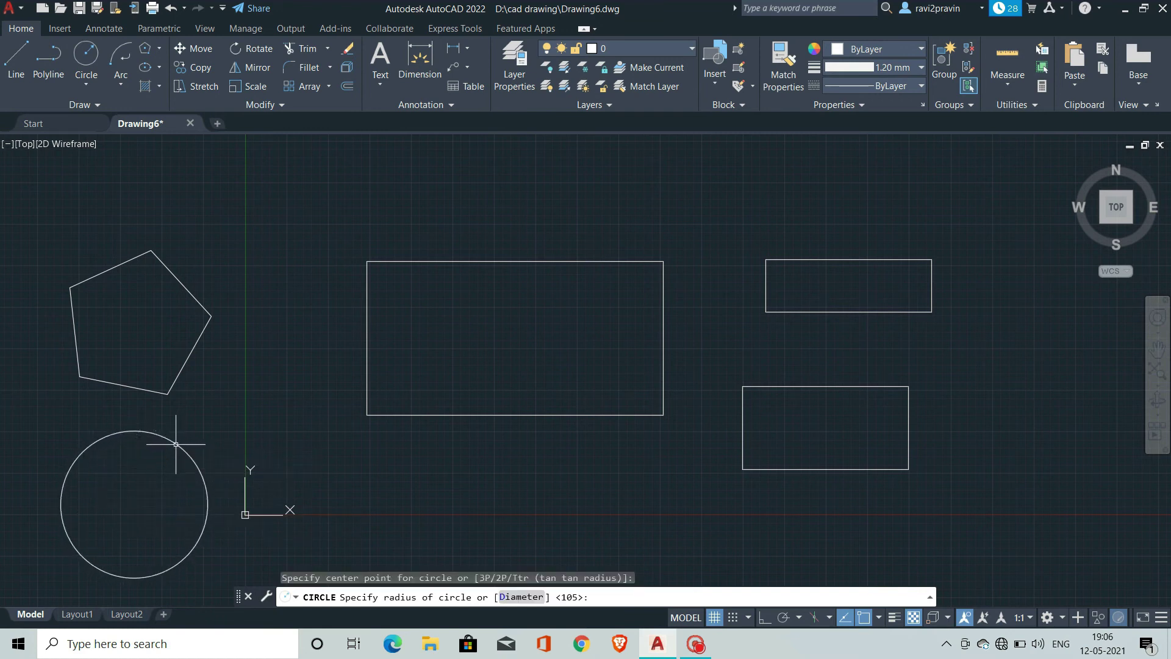
left_click(145, 46)
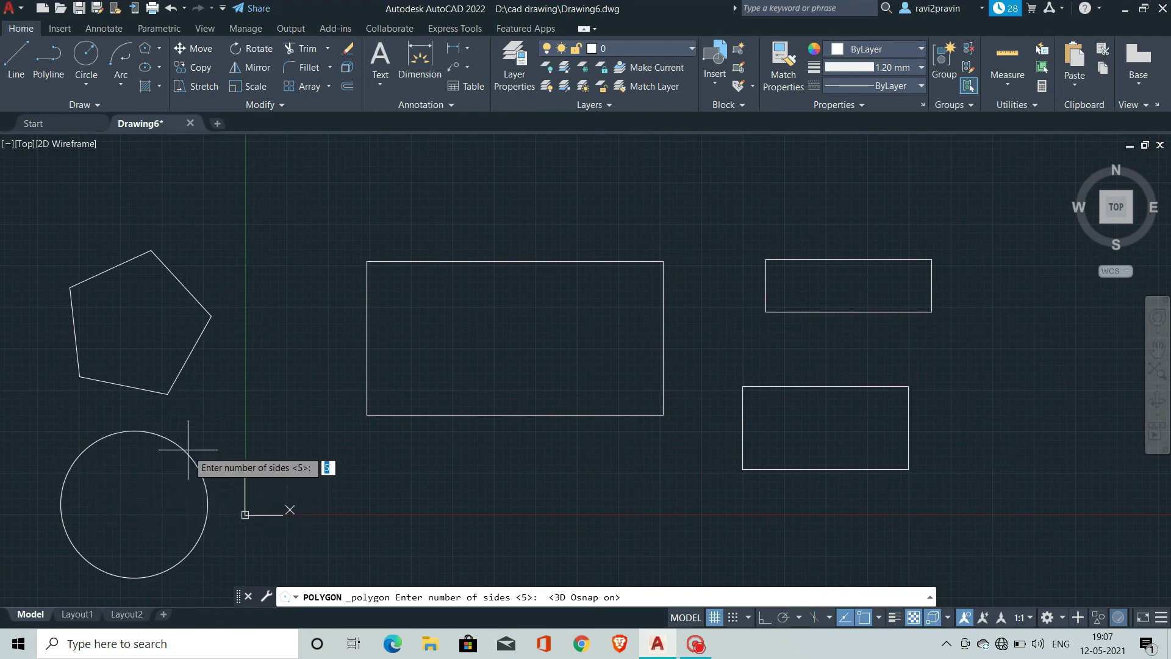
Step: Inscribe a five-sided polygon in the lower-left circle, snapping its top vertex to the circle
key("Return")
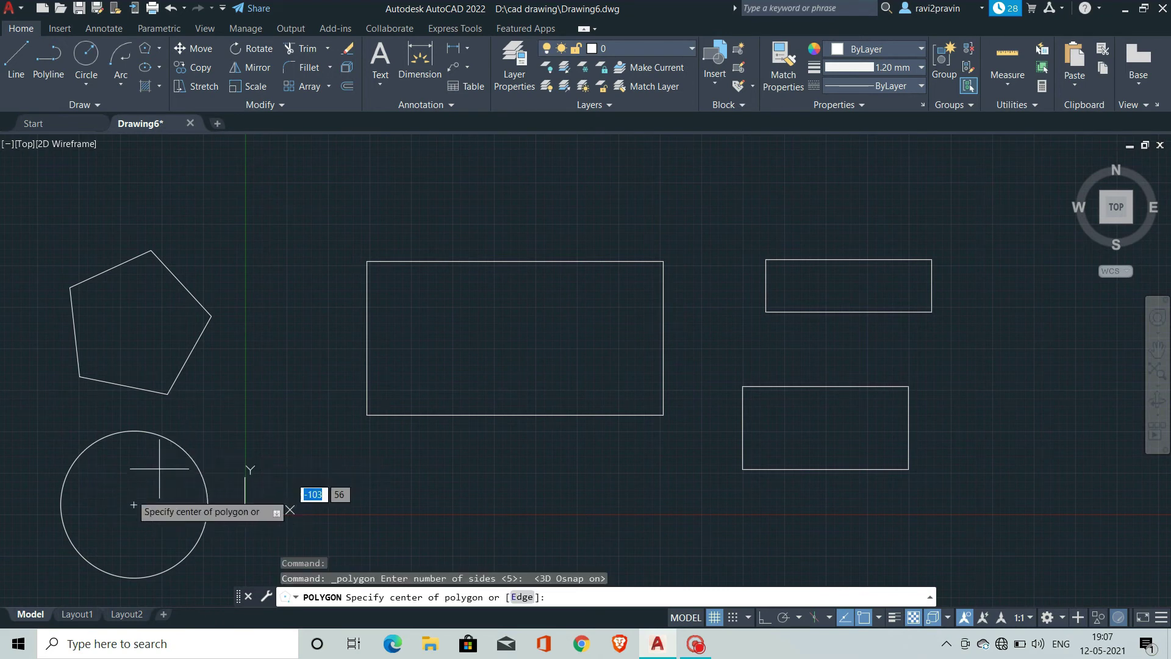
left_click(133, 504)
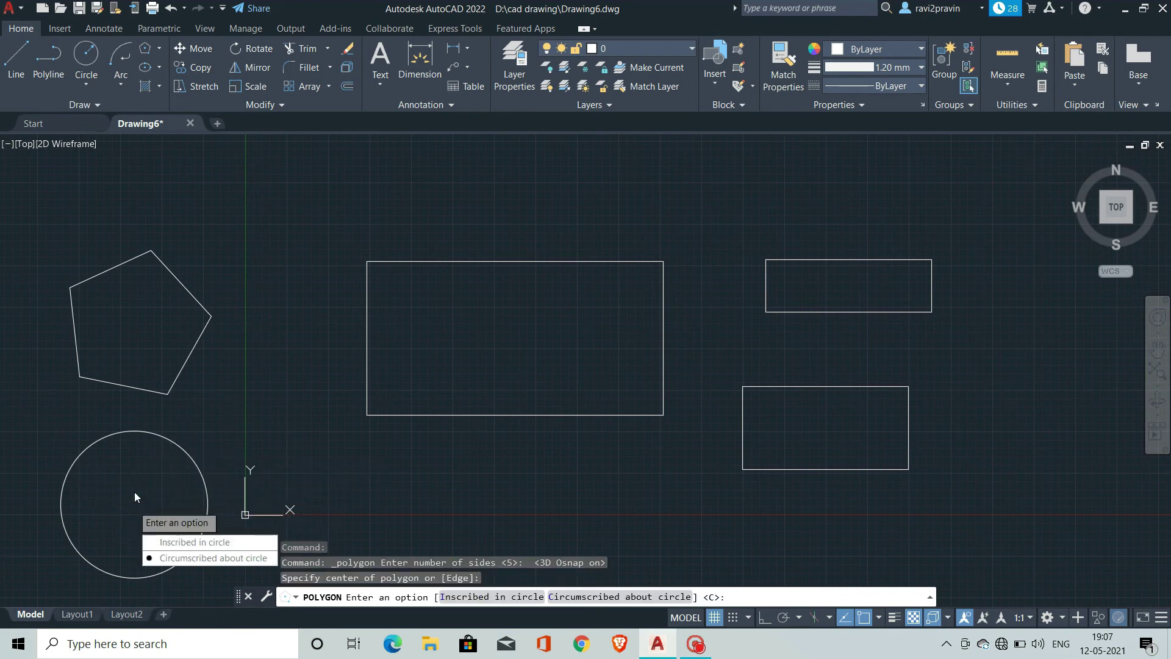
left_click(183, 542)
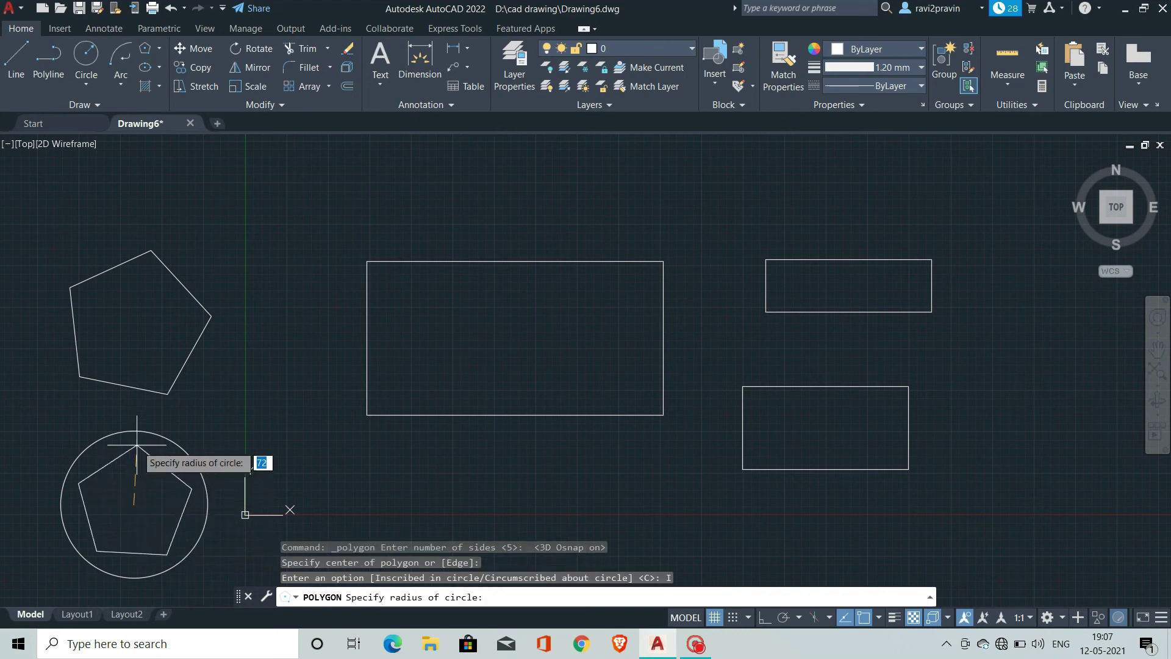
left_click(138, 429)
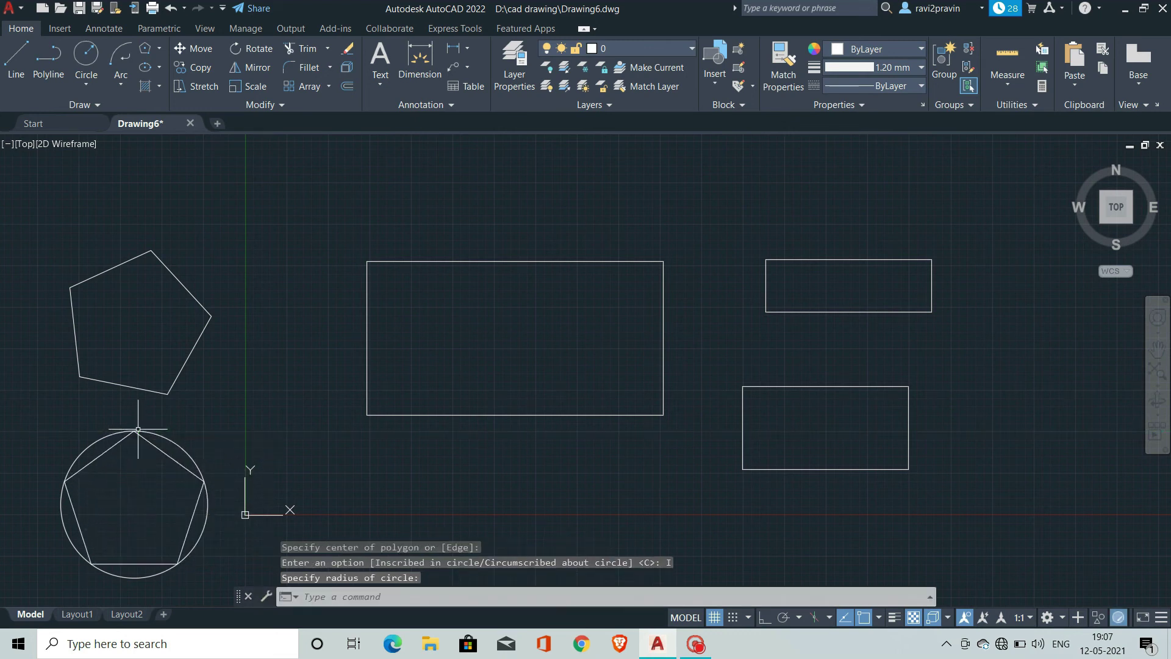
Step: Draw a circle centred in the large rectangle
left_click(92, 69)
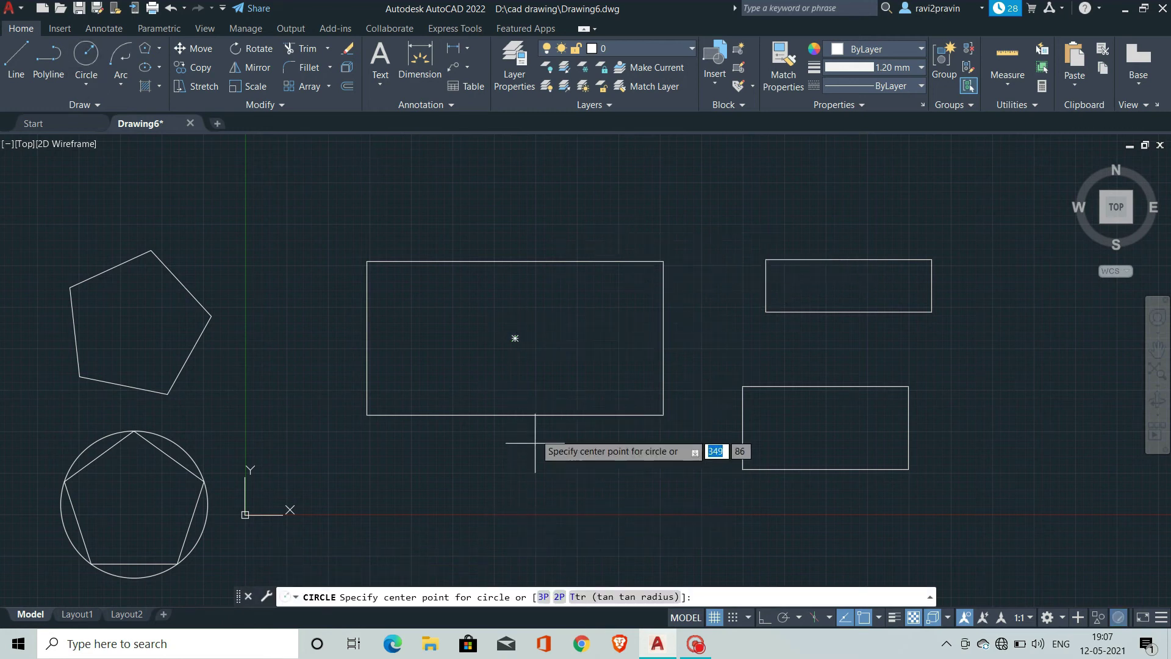
left_click(514, 338)
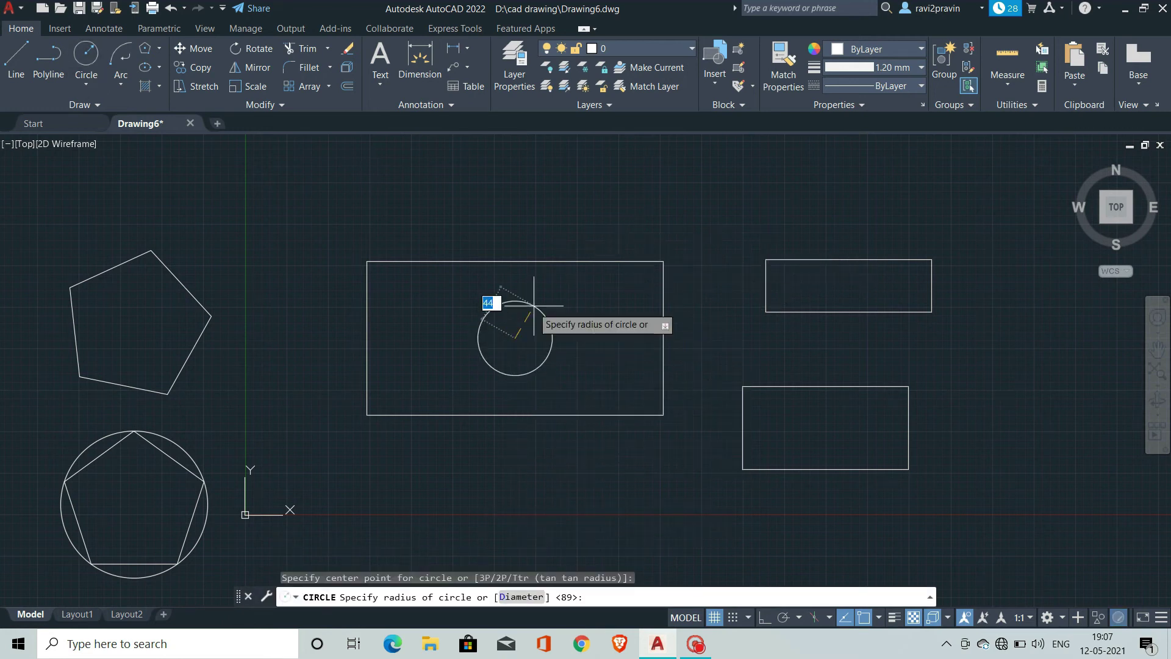
left_click(544, 273)
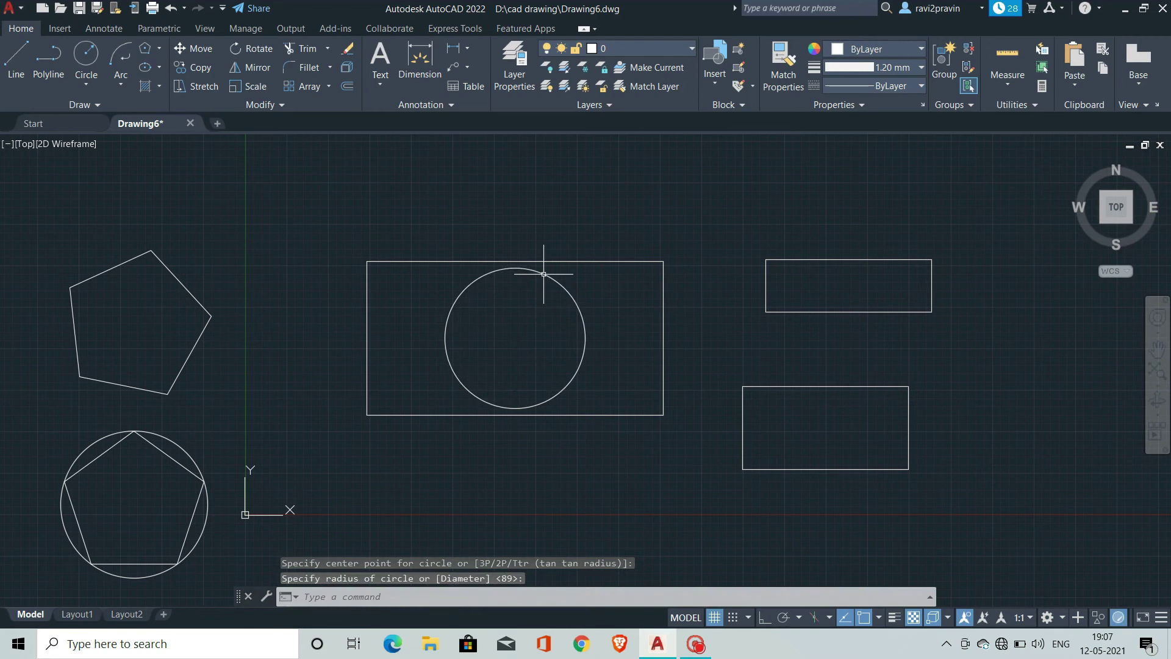
Step: Circumscribe a pentagon about the new circle, snapped to its top quadrant
left_click(148, 44)
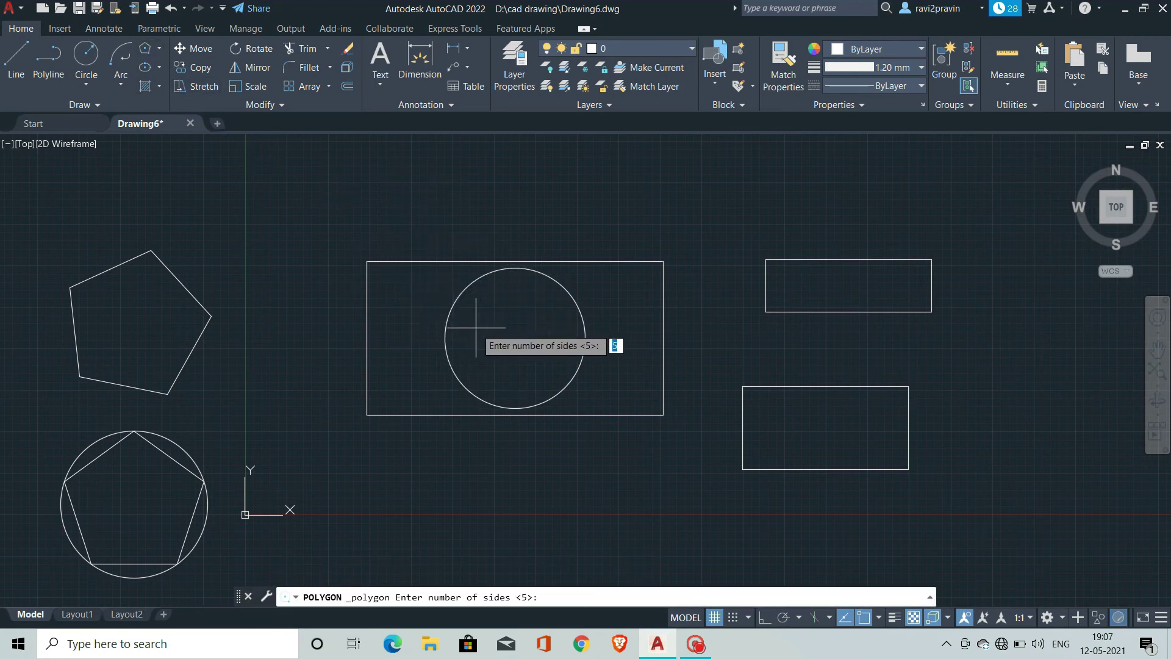
key("Return")
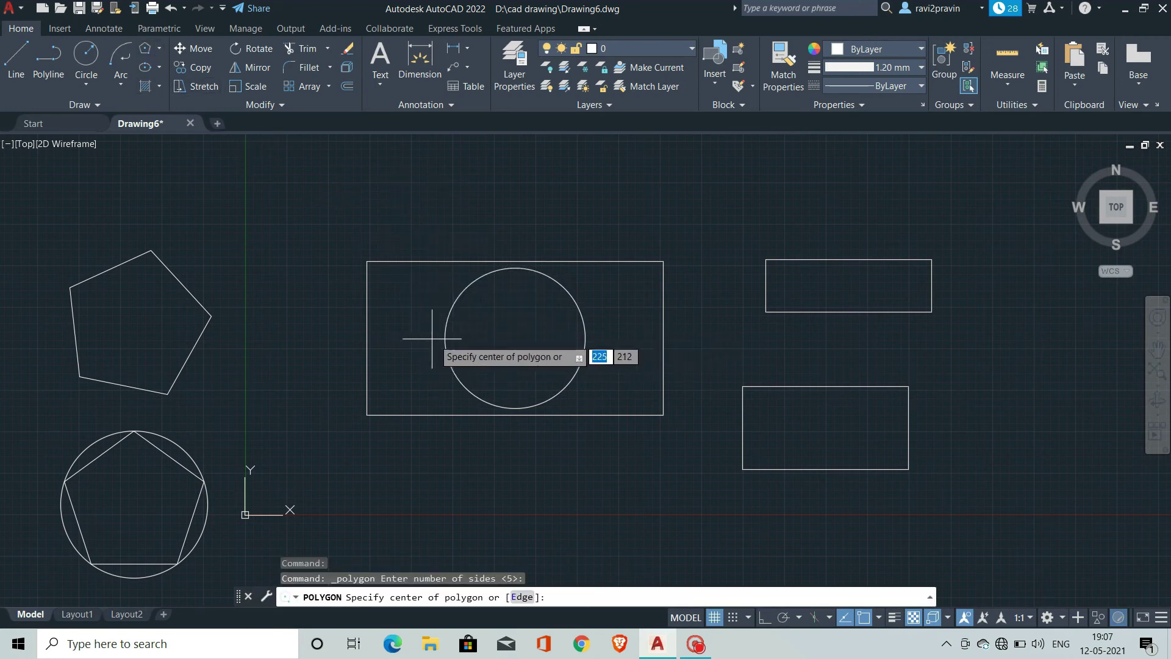
left_click(515, 338)
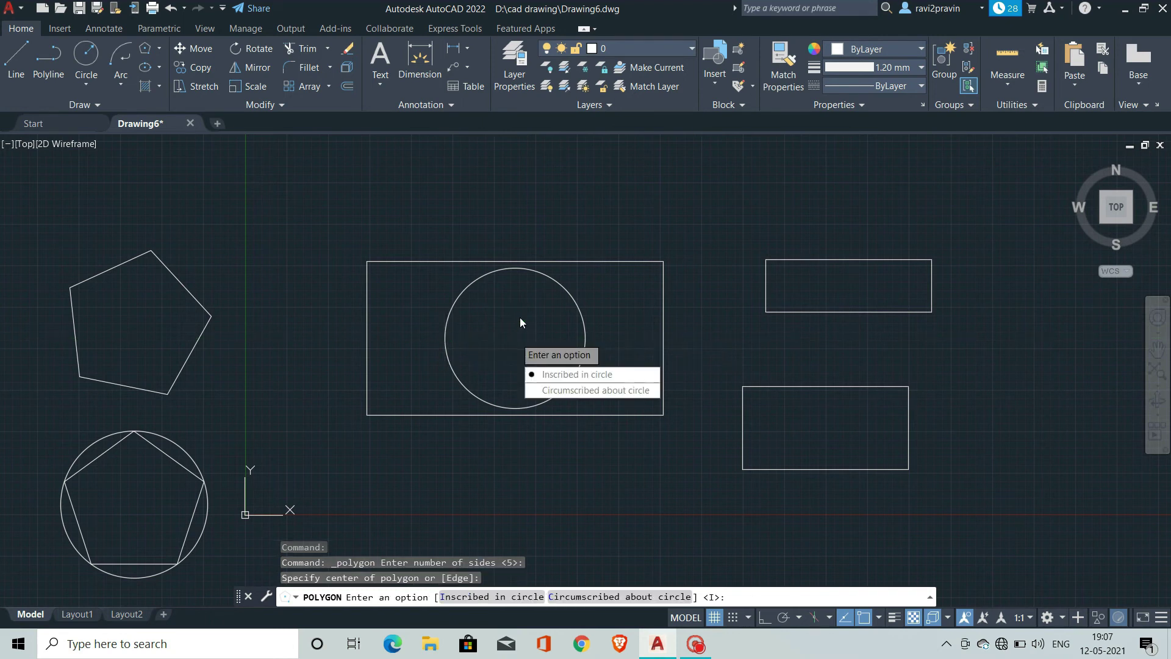
left_click(558, 390)
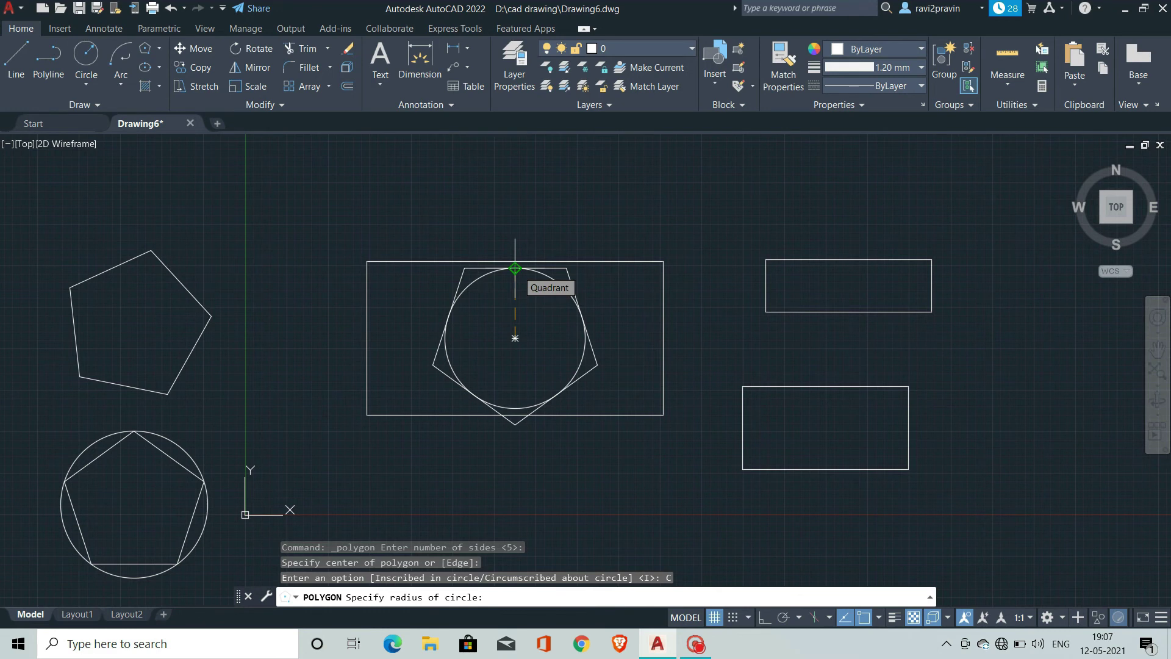
left_click(515, 268)
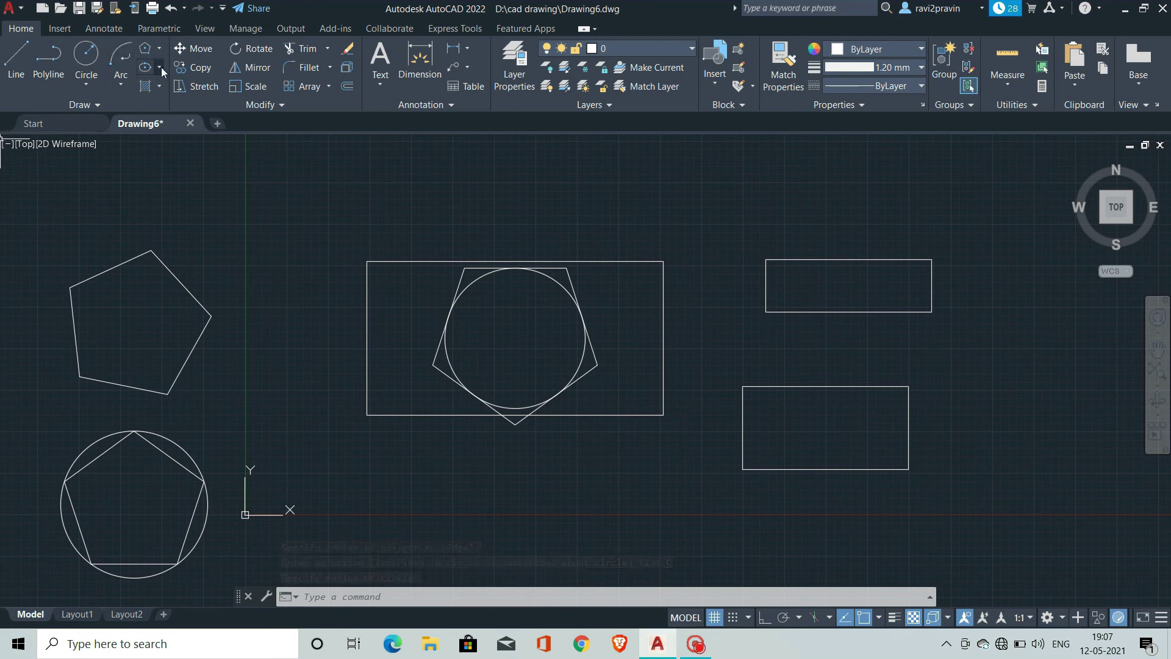
Step: Crossing-select all eight existing shapes and erase them
left_click(976, 589)
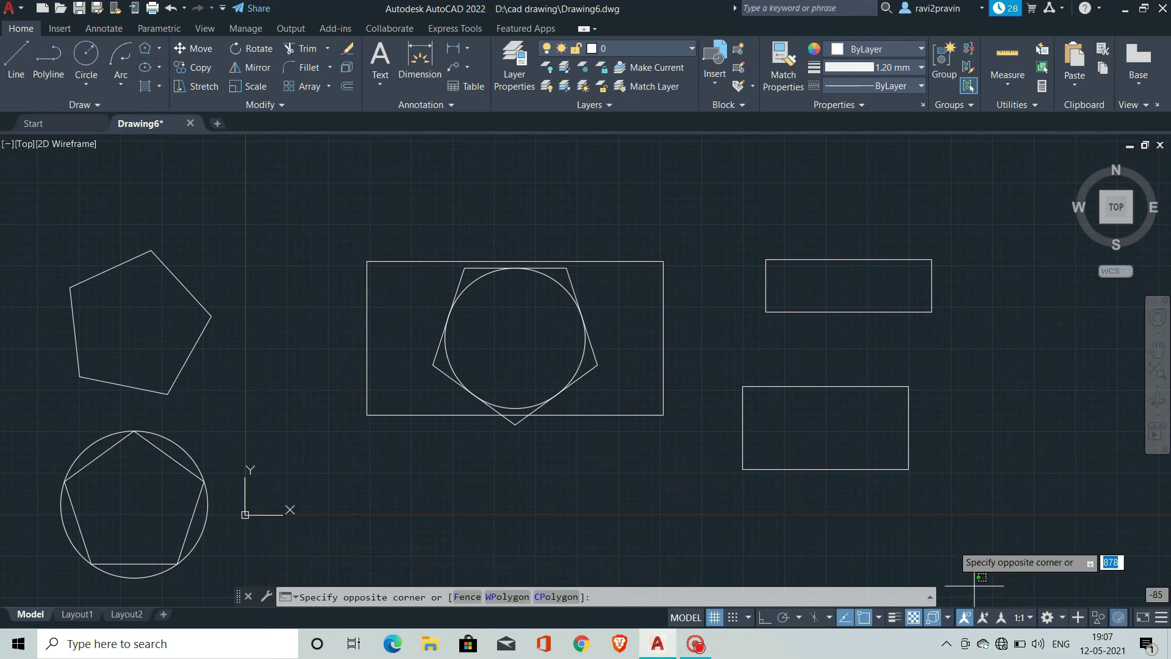
left_click(61, 208)
key("Delete")
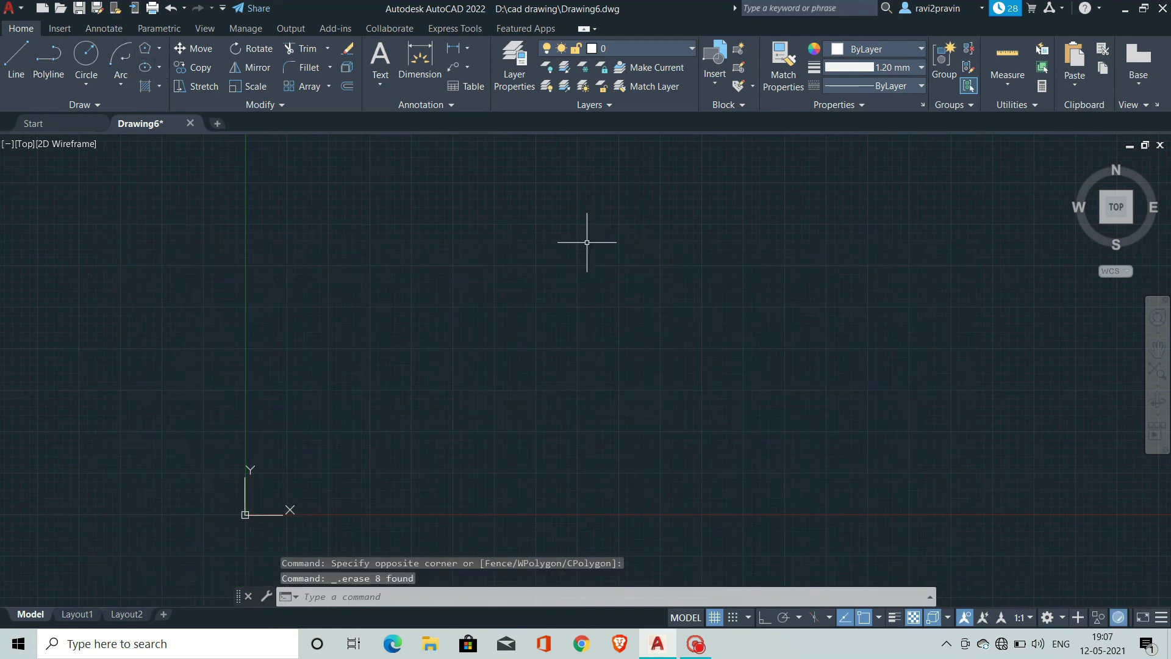
Step: Draw a six-sided polygon inscribed in a circle
left_click(158, 49)
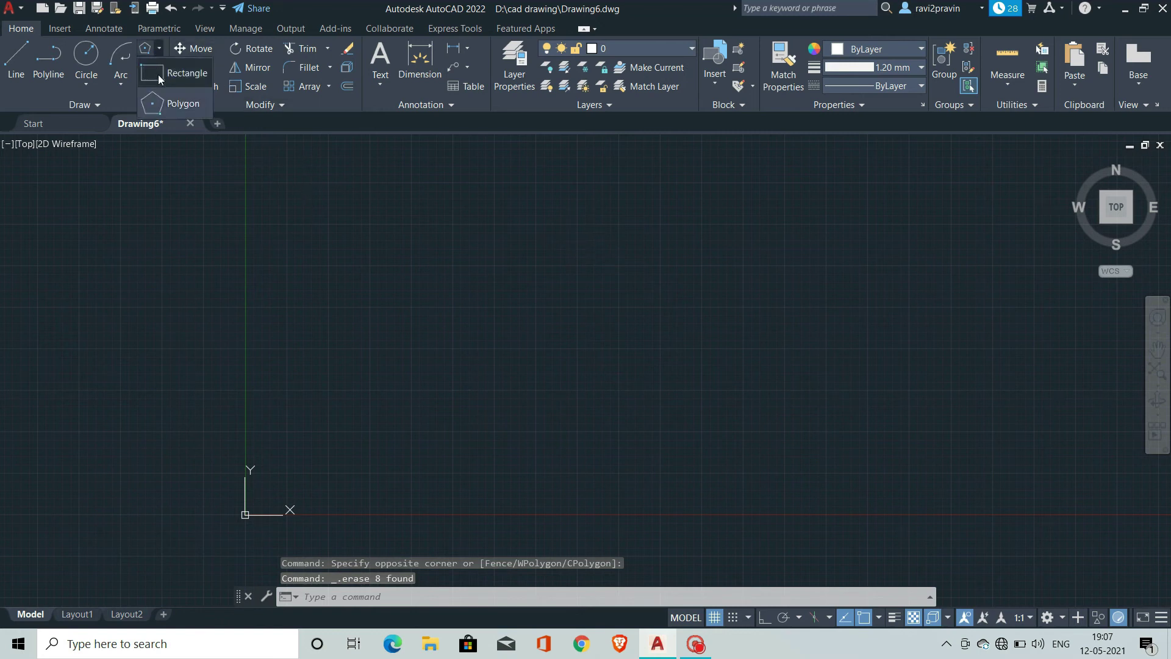
left_click(177, 100)
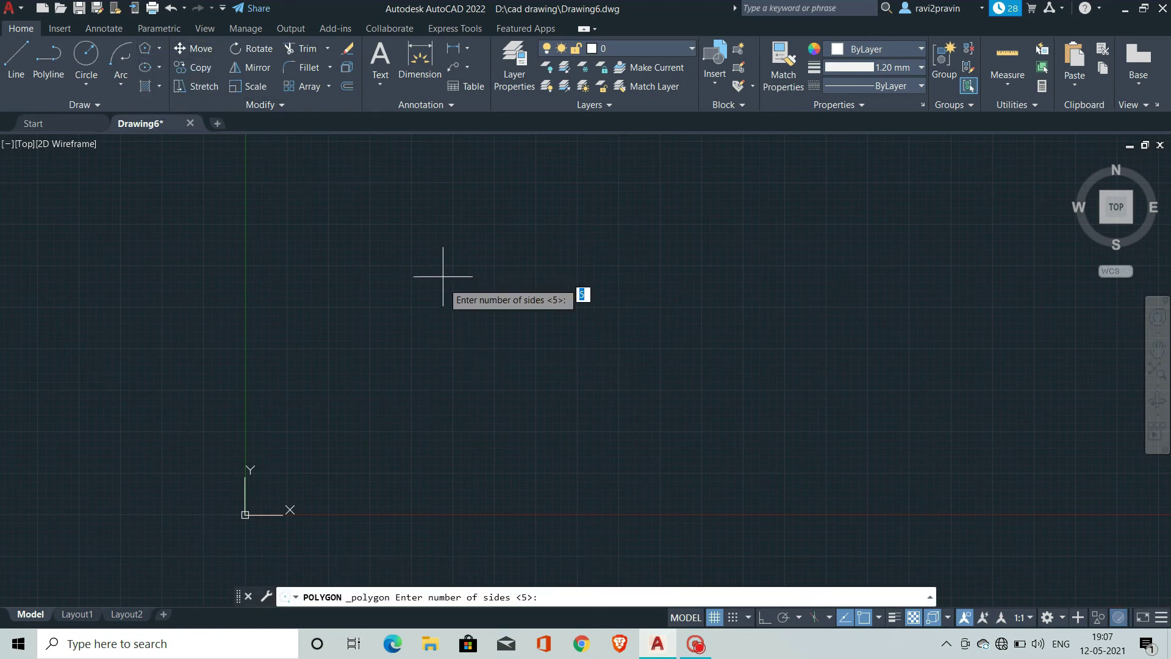
type("6")
key("Return")
left_click(464, 356)
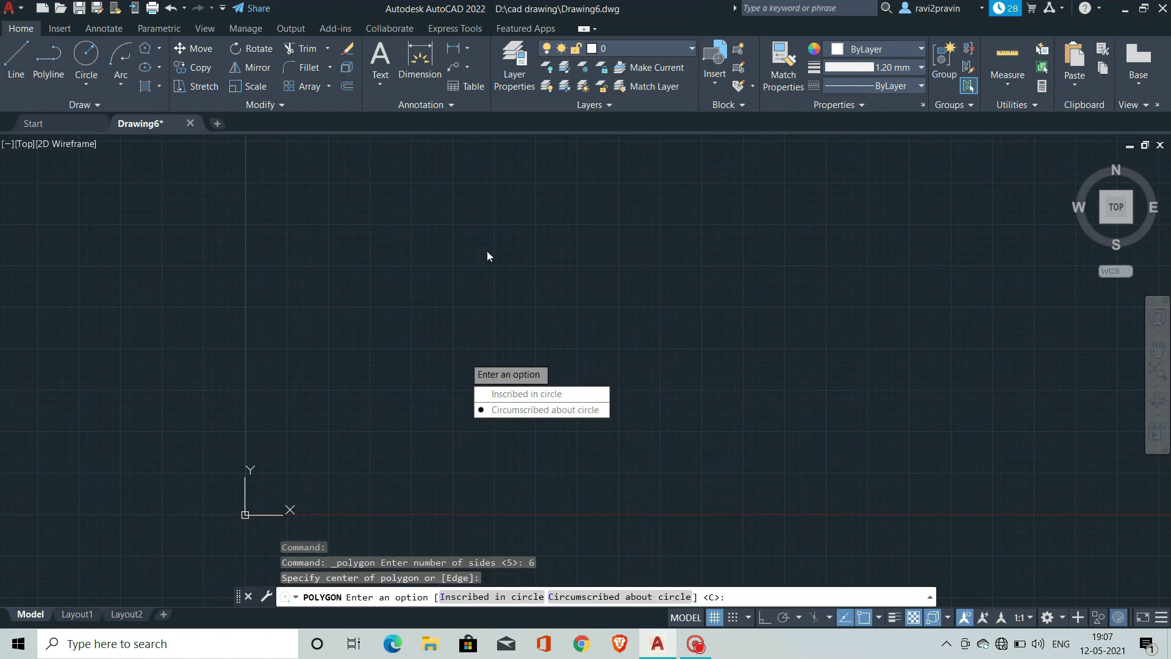
left_click(514, 395)
left_click(455, 251)
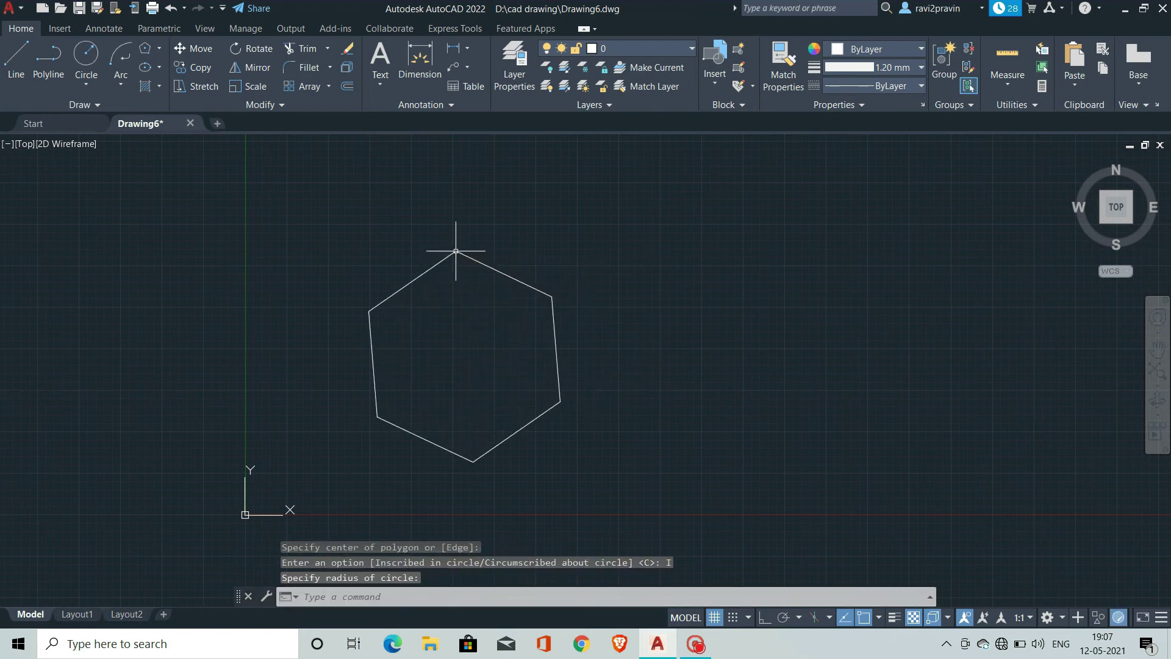
Step: Draw an eight-sided polygon inscribed in a circle to the right of the hexagon
key("Return")
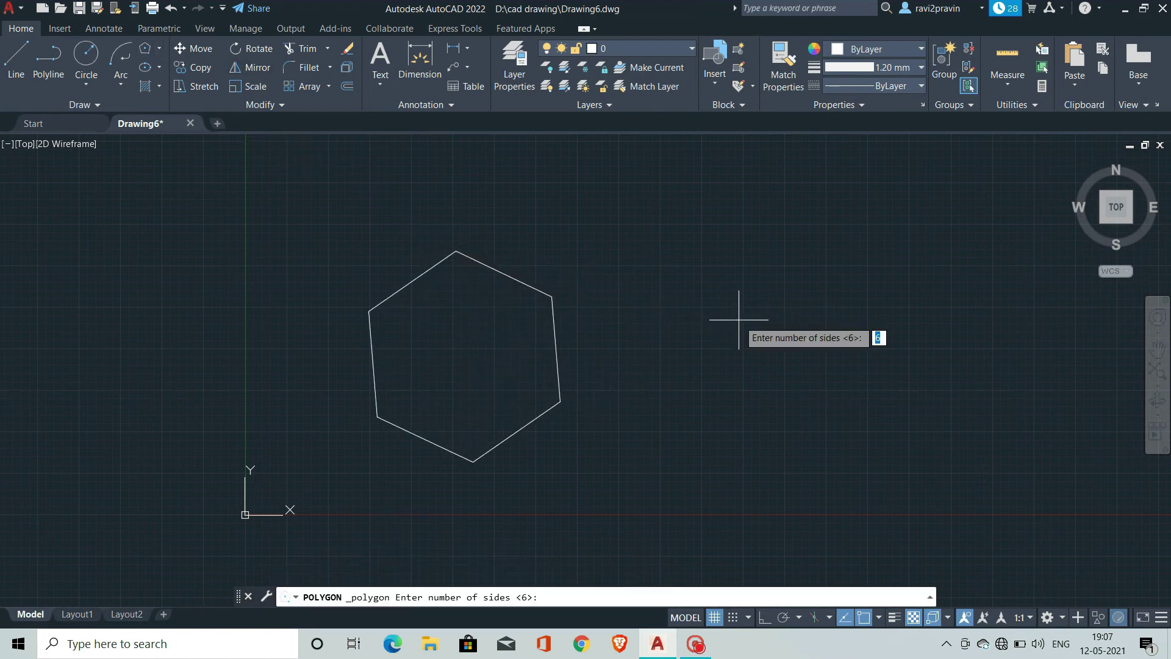
key("Return")
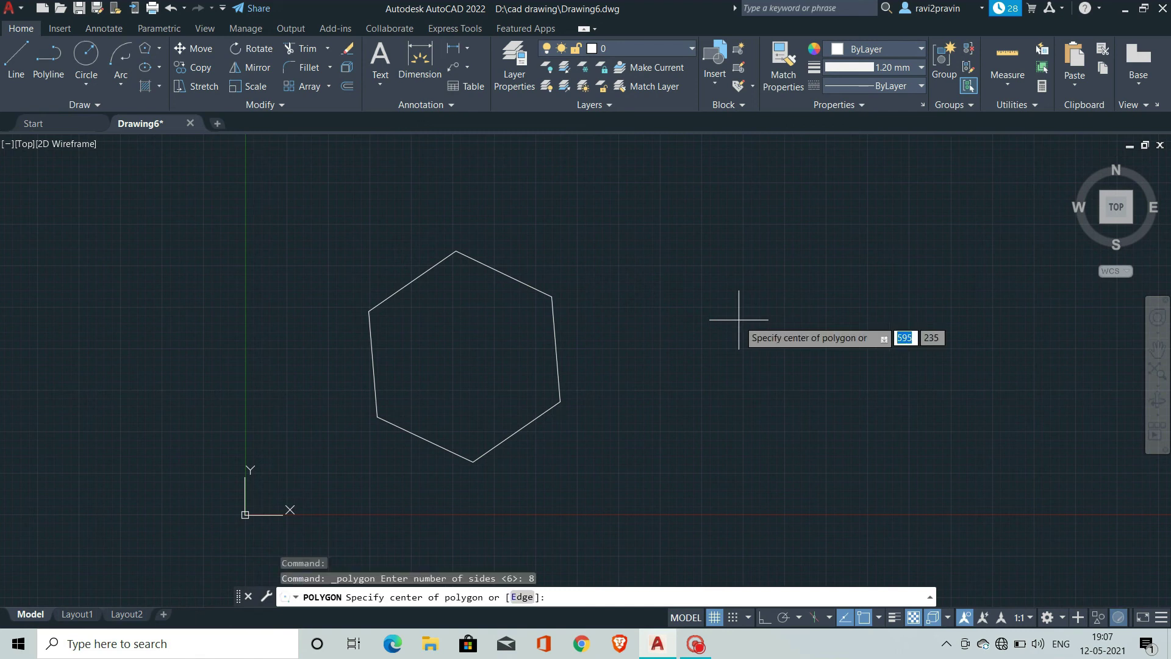
left_click(738, 319)
left_click(781, 354)
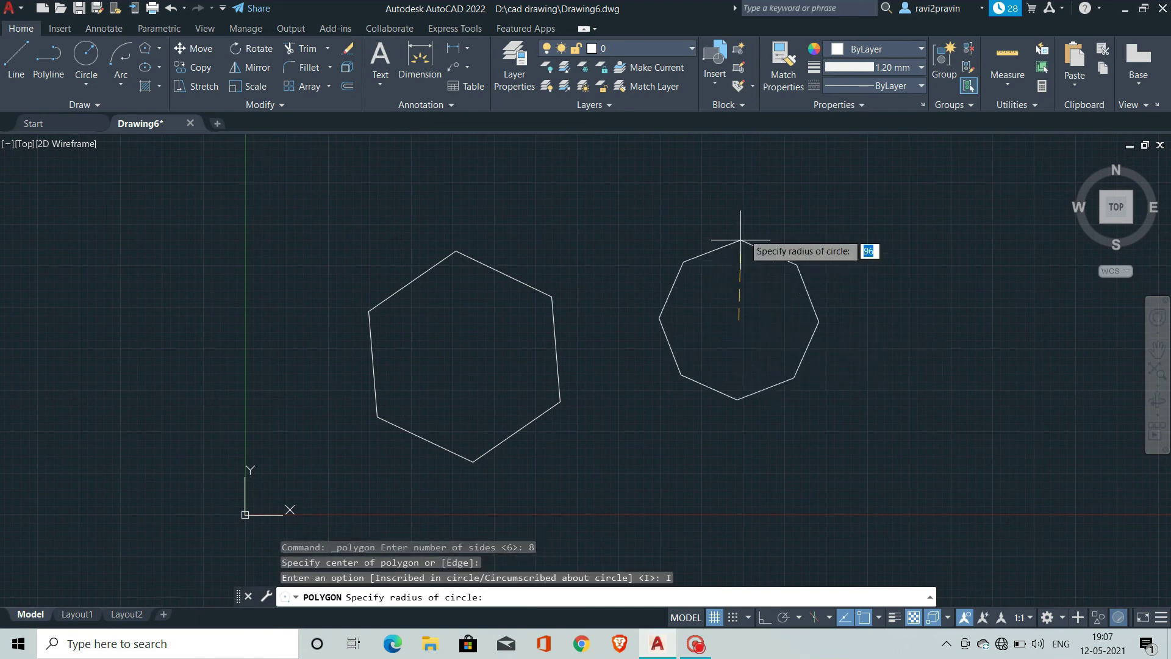
left_click(804, 262)
Step: Crossing-select the hexagon and octagon and delete them, leaving the drawing empty
left_click(903, 495)
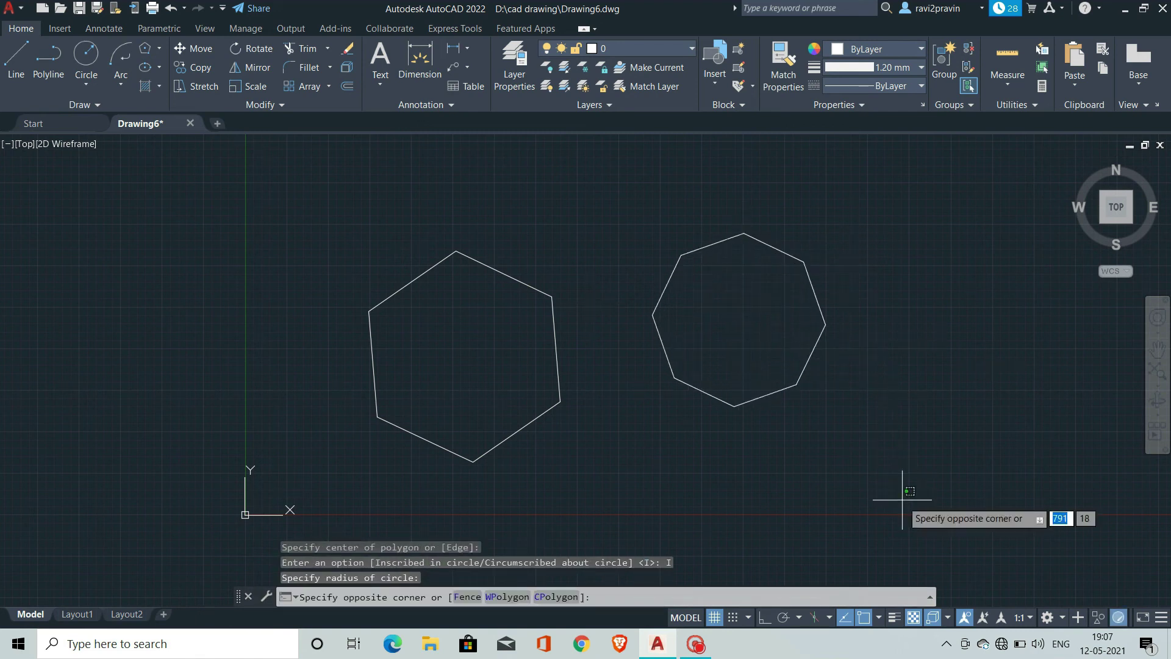
left_click(392, 305)
key("Delete")
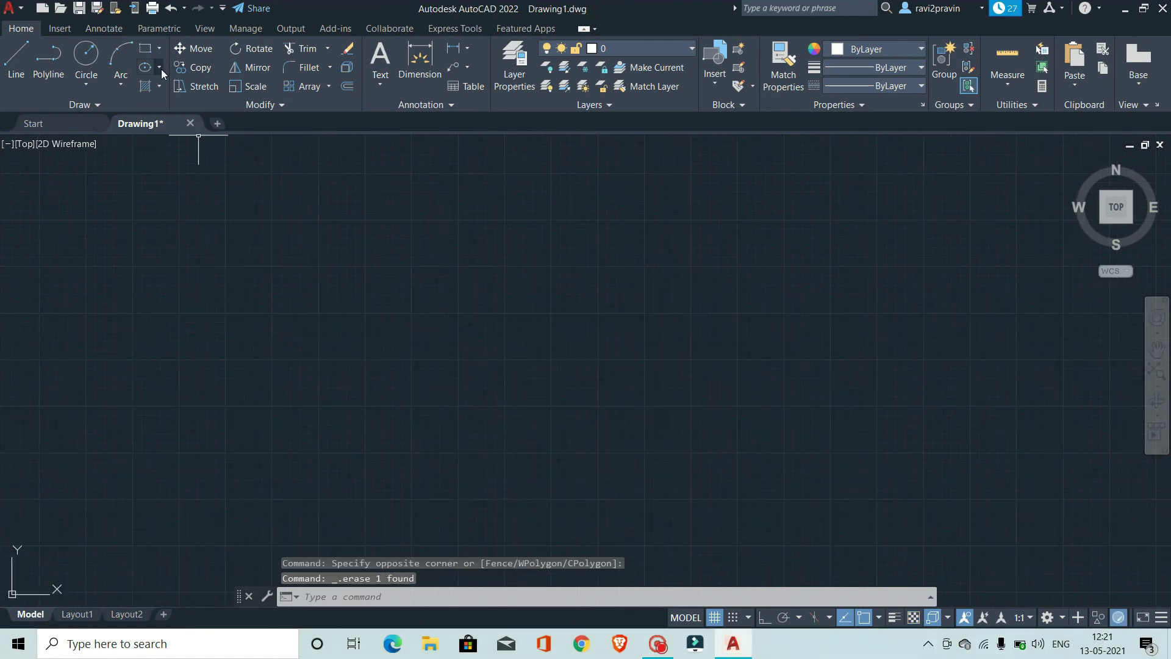
left_click(159, 69)
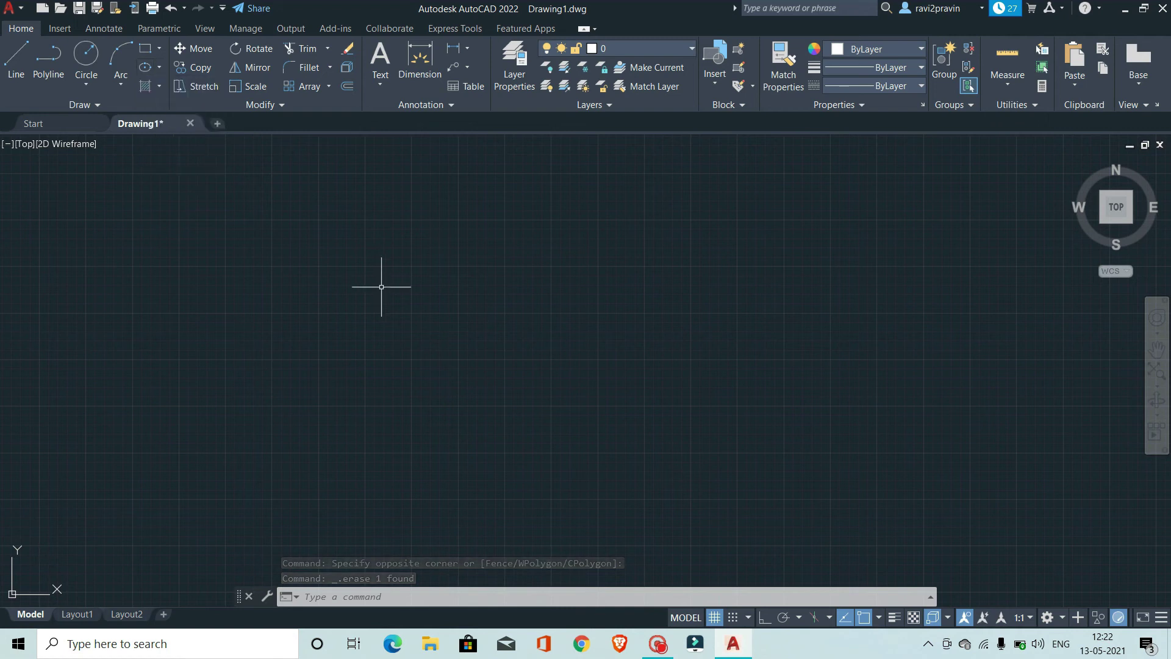
type("l")
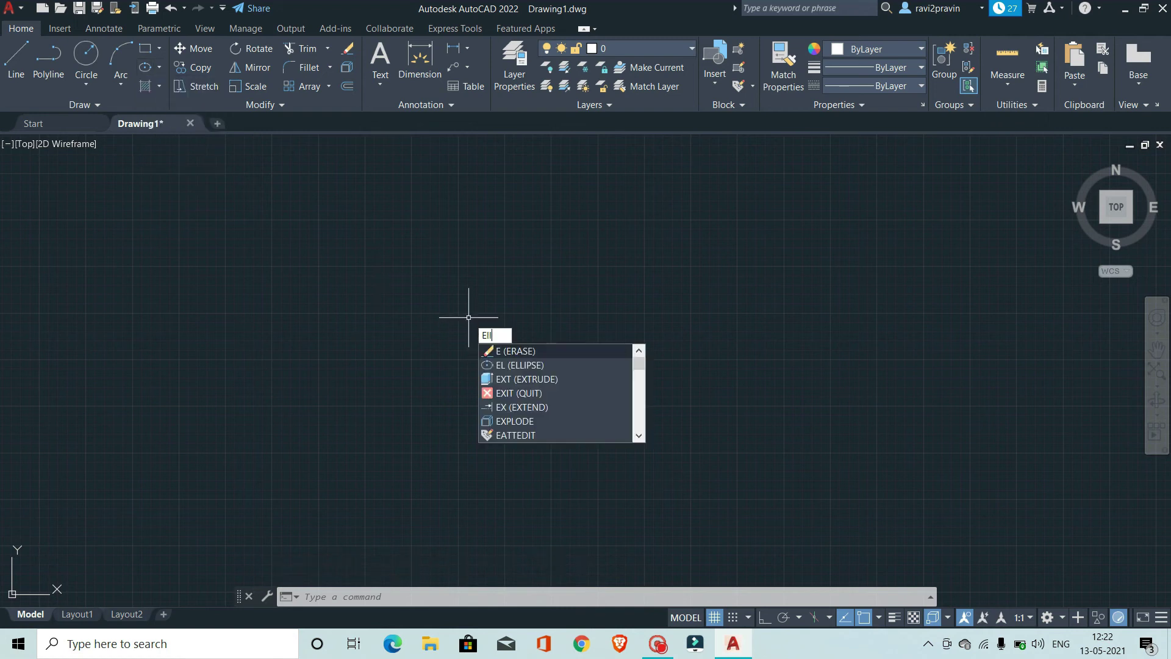
type("l")
key("Return")
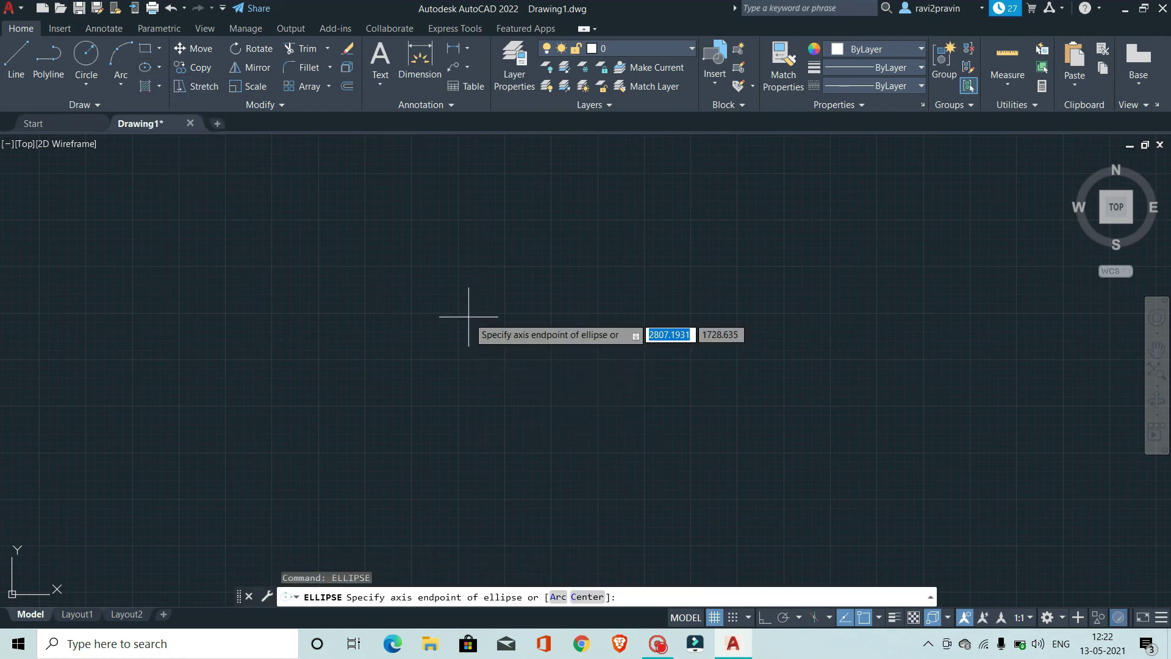
left_click(398, 292)
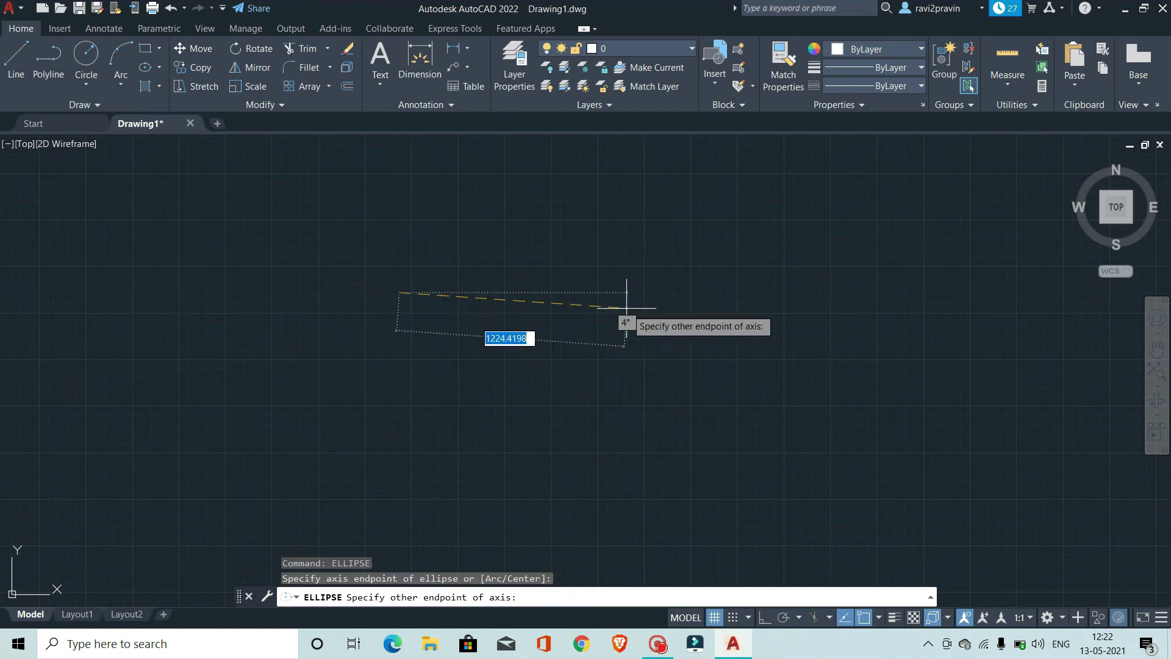
left_click(663, 292)
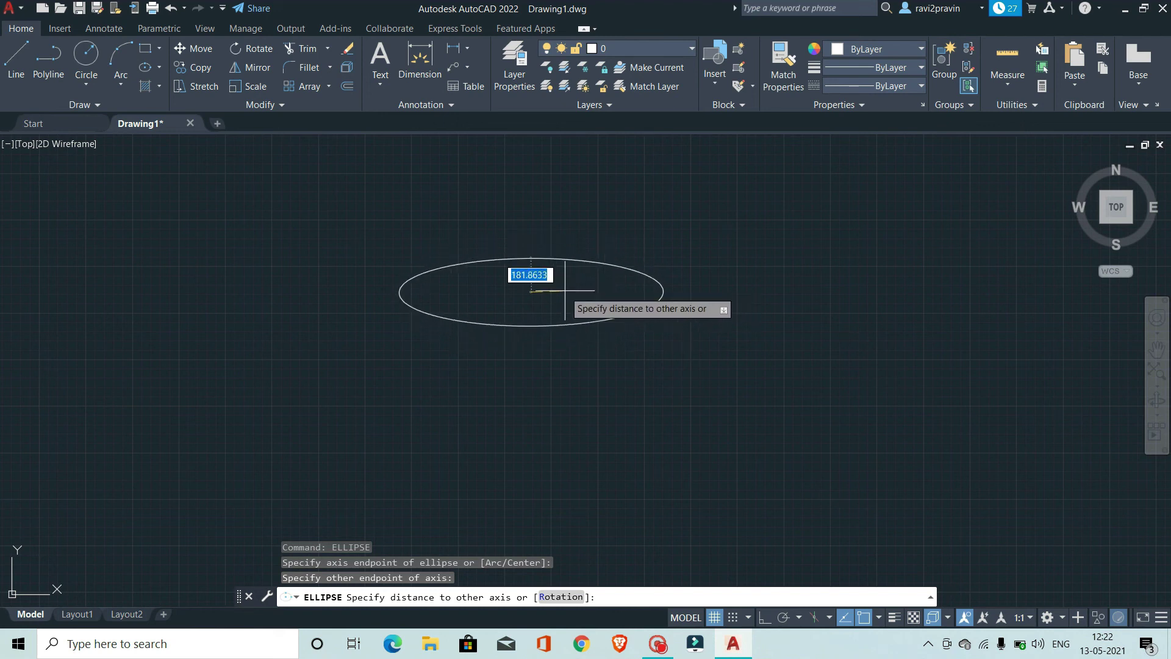
left_click(573, 296)
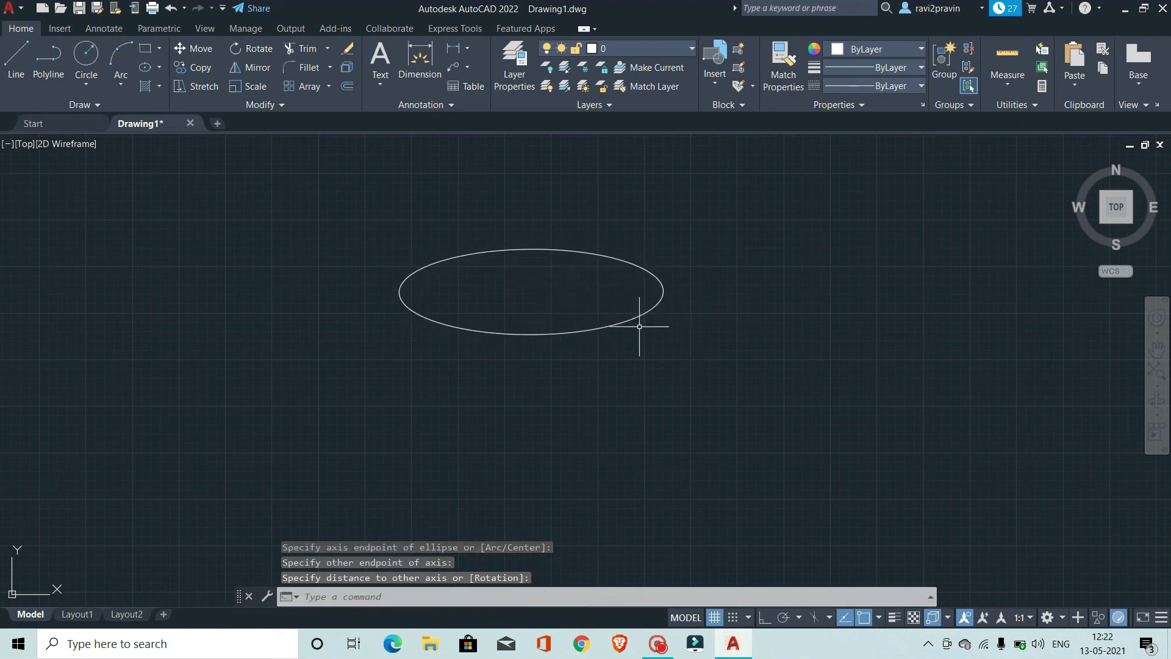
left_click(724, 364)
left_click(424, 246)
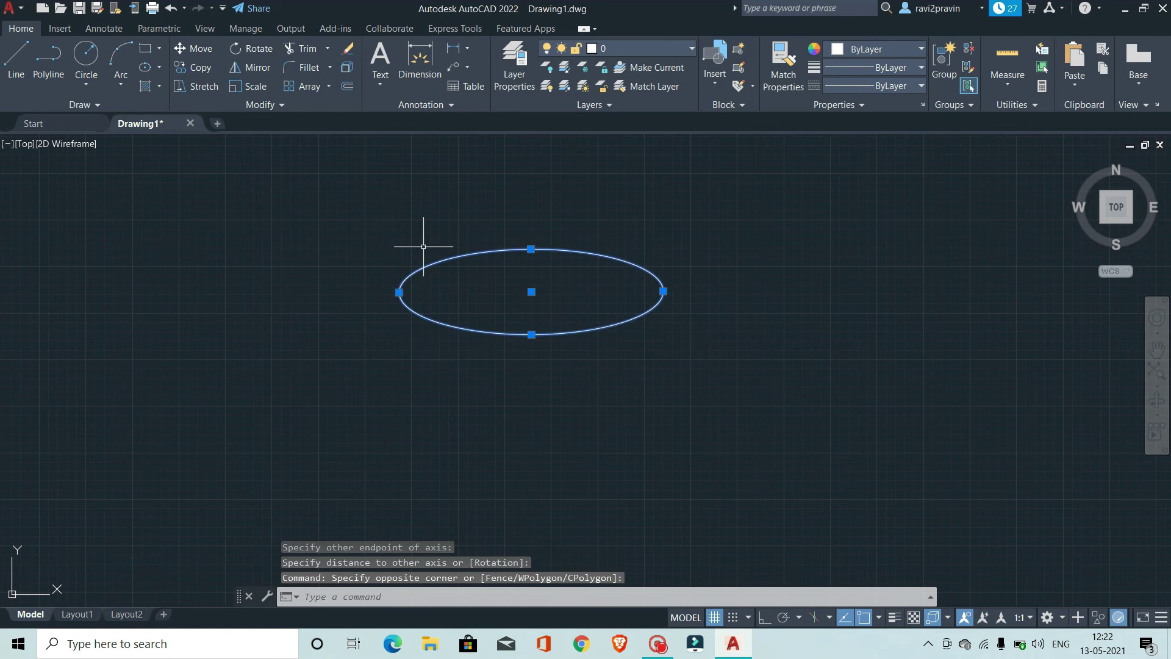
key("Delete")
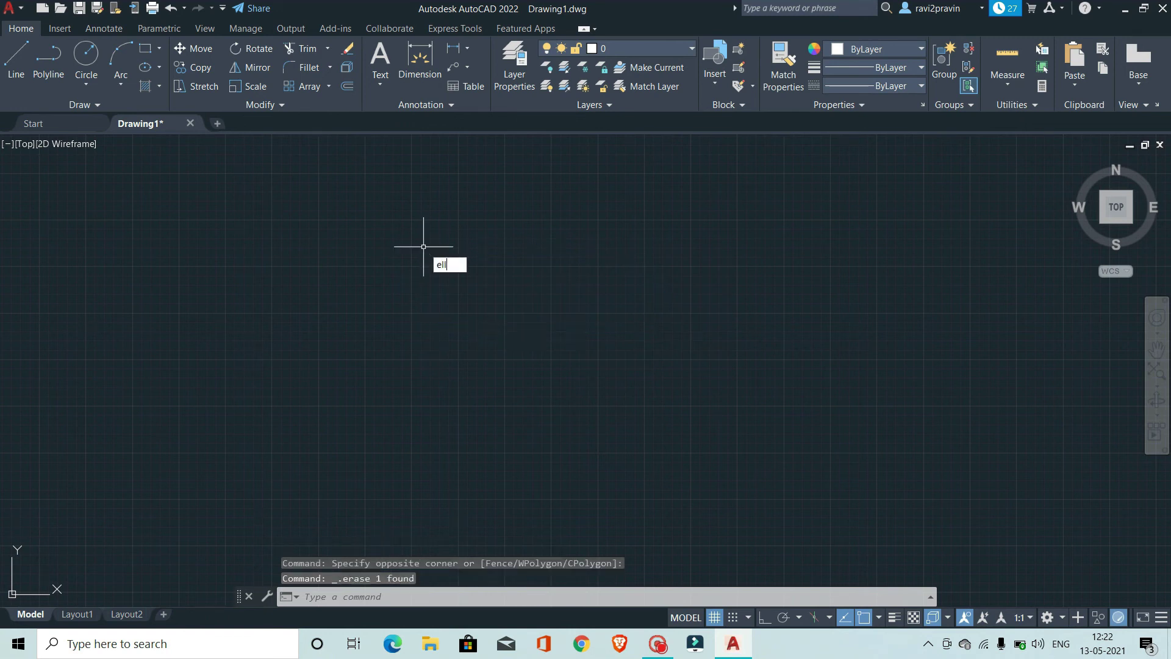
key("Return")
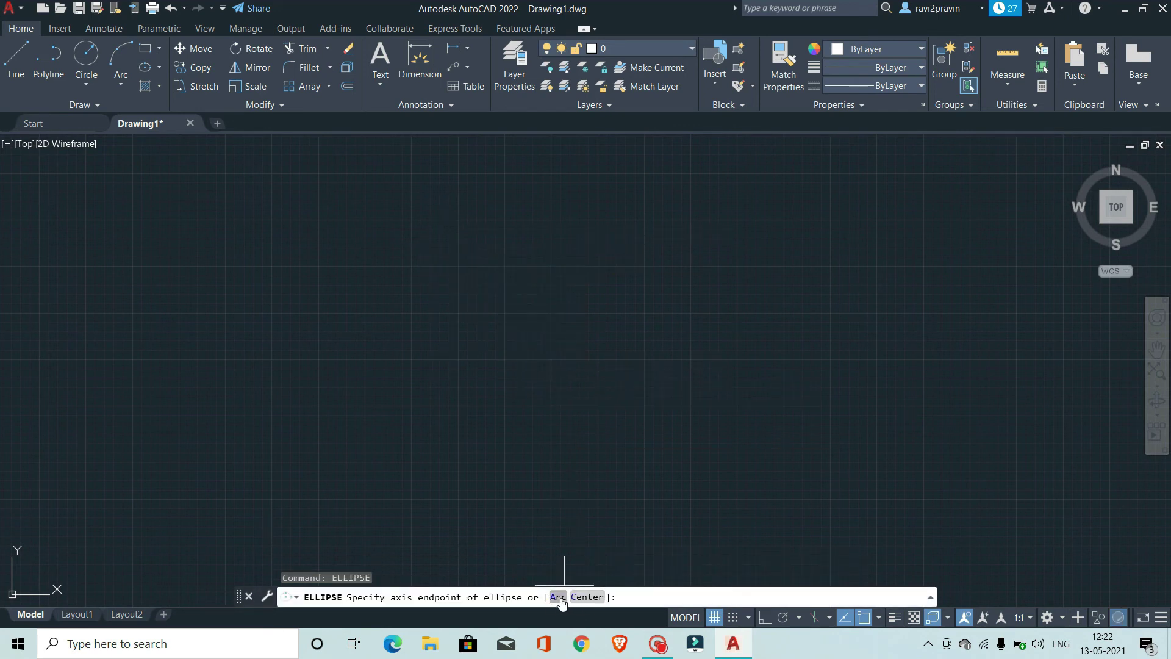
left_click(558, 598)
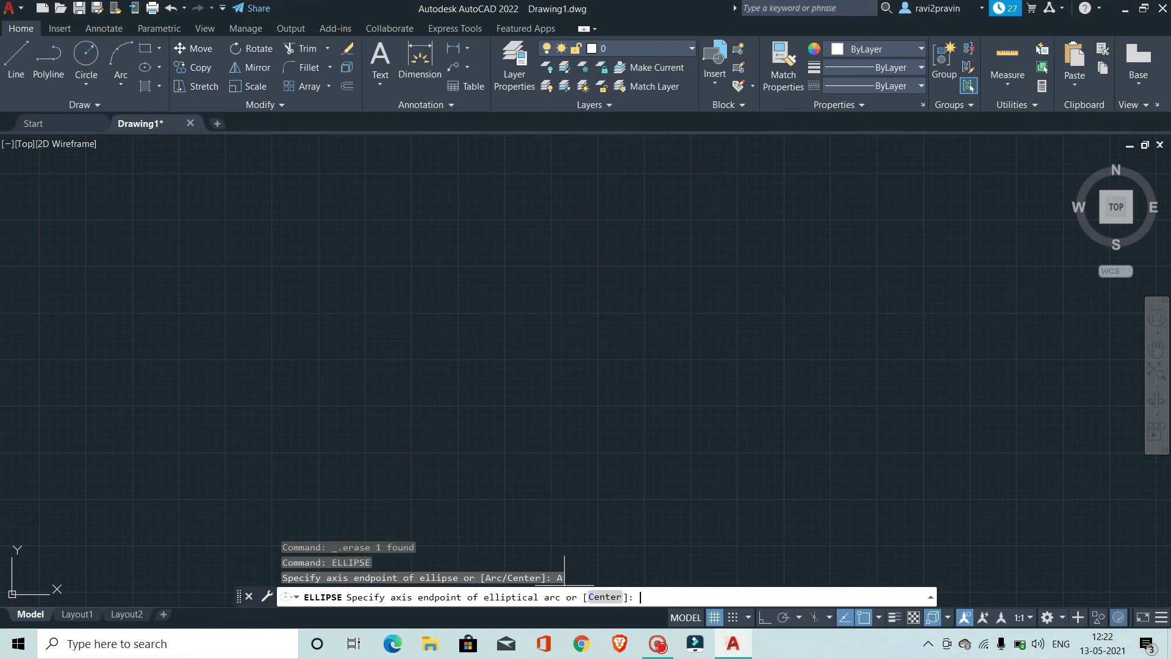
left_click(458, 303)
left_click(633, 300)
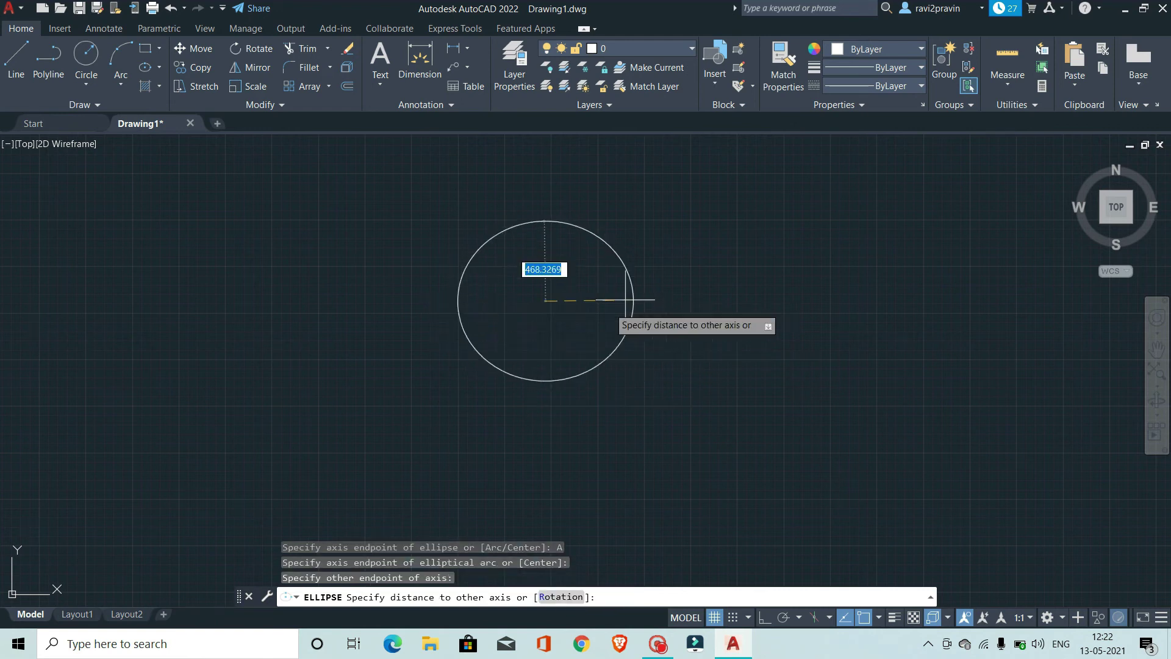
left_click(585, 293)
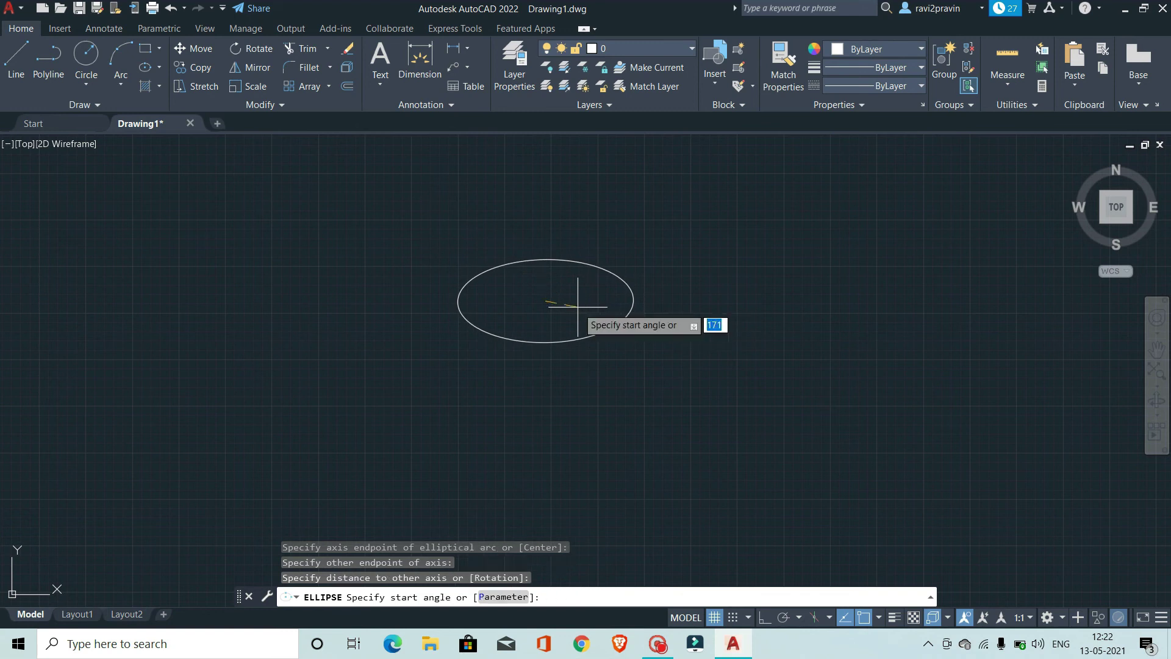
left_click(555, 252)
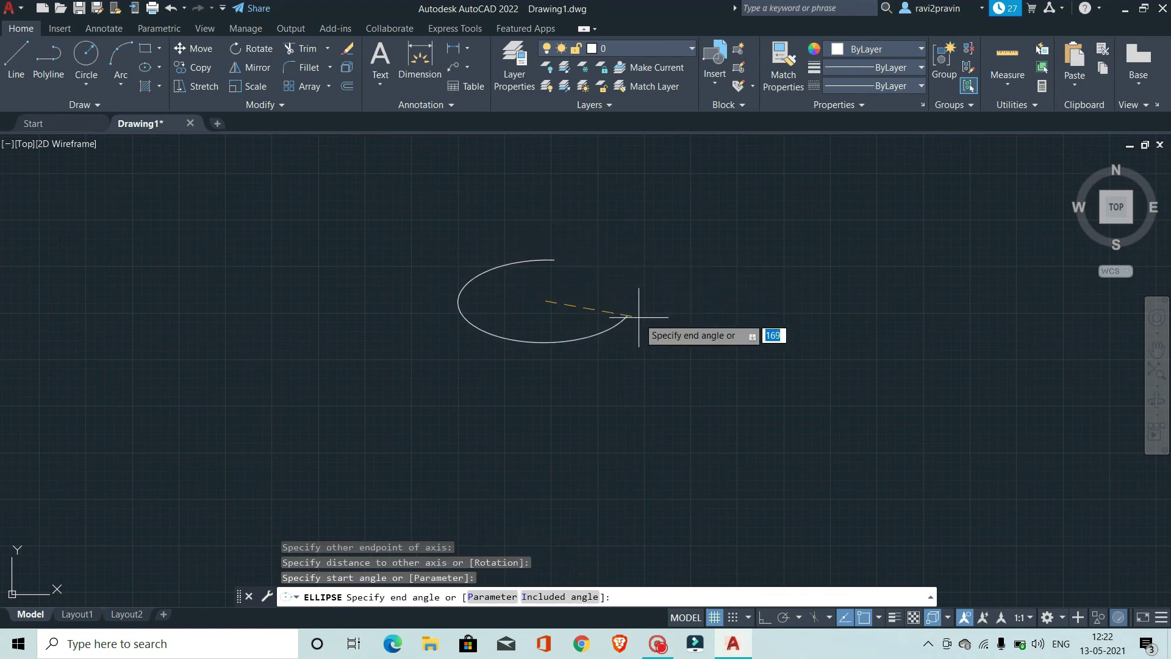
left_click(545, 342)
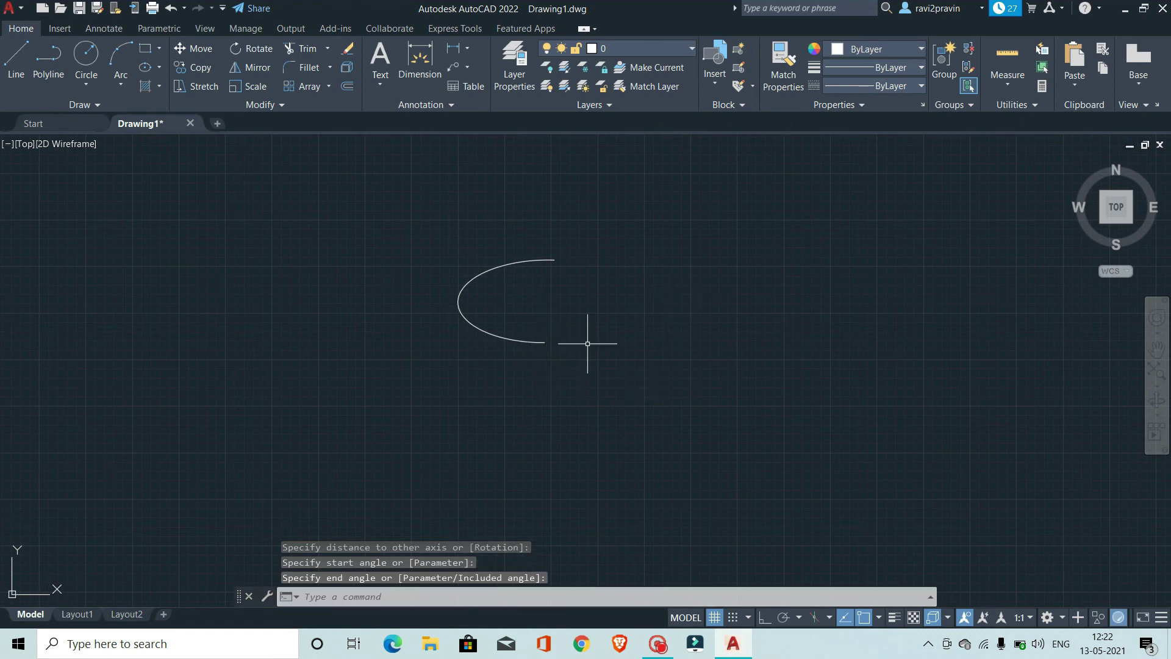
left_click(606, 368)
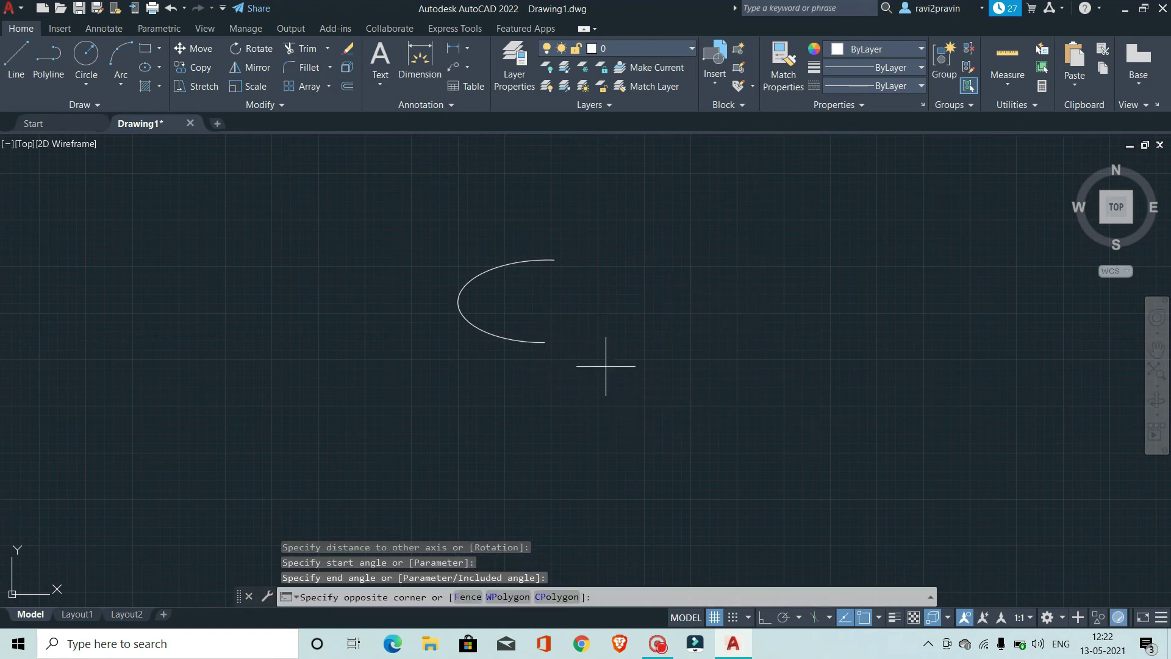
left_click(431, 226)
key("Delete")
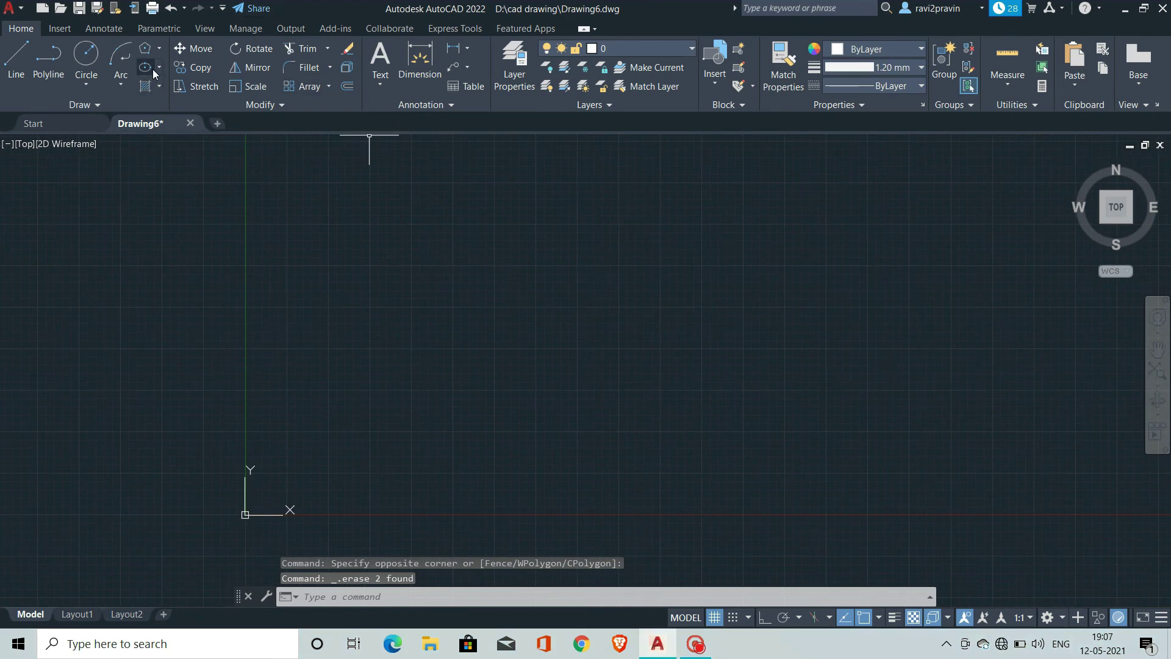
Step: Begin a Center ellipse, placing its centre and the first axis endpoint to the right
left_click(159, 68)
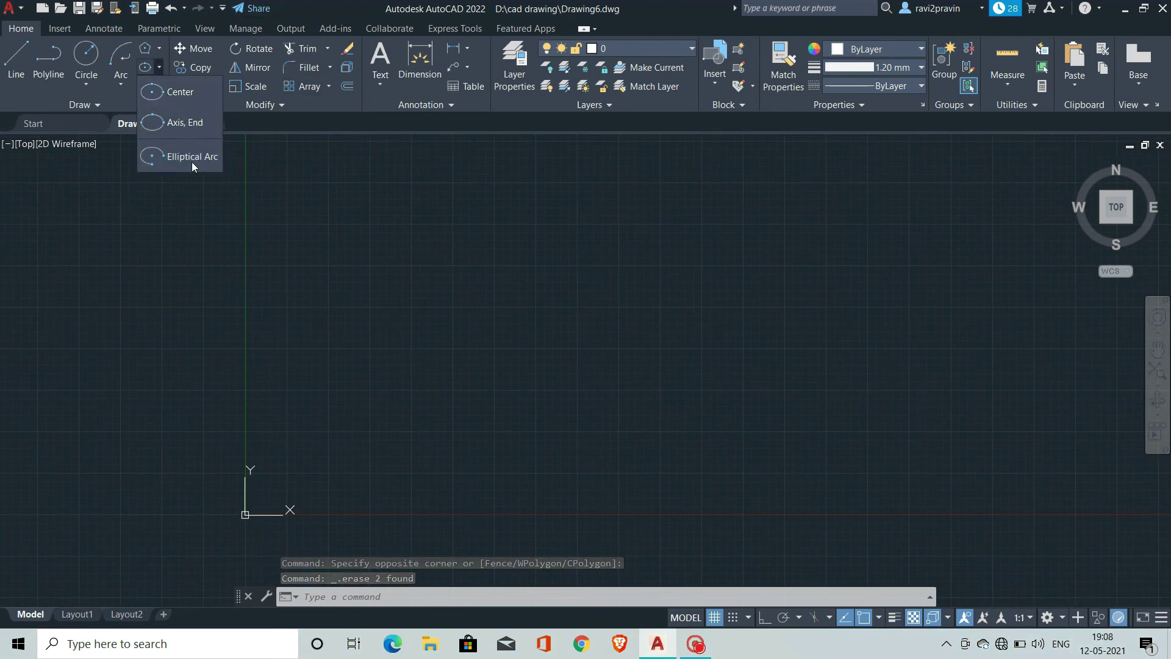
left_click(176, 95)
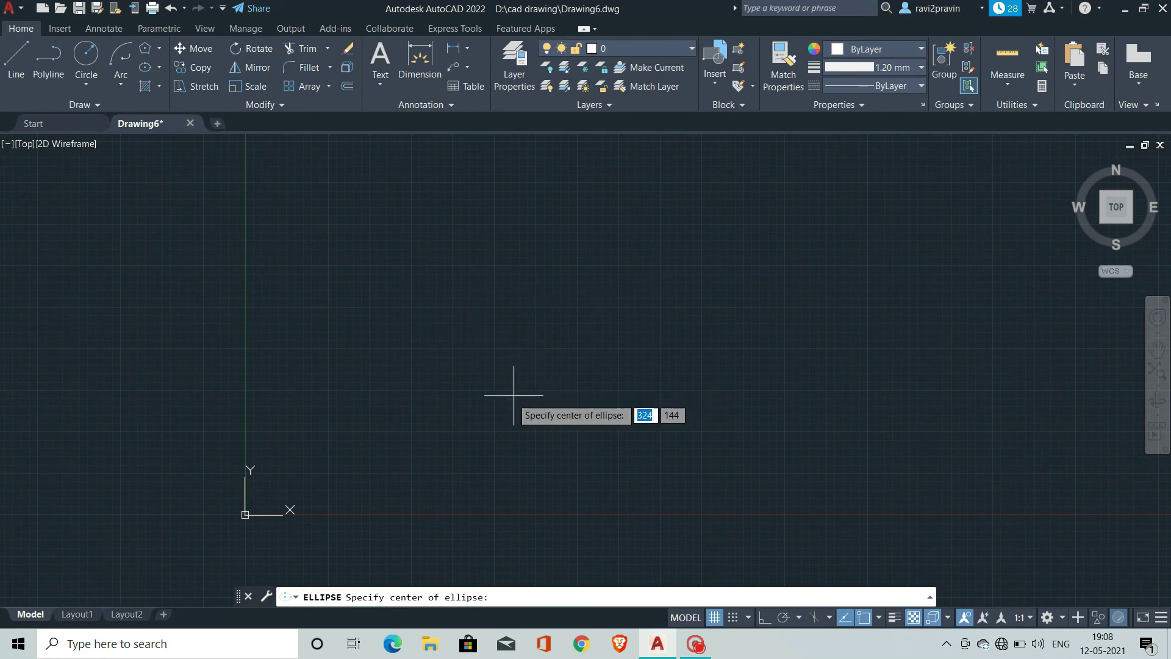
left_click(491, 328)
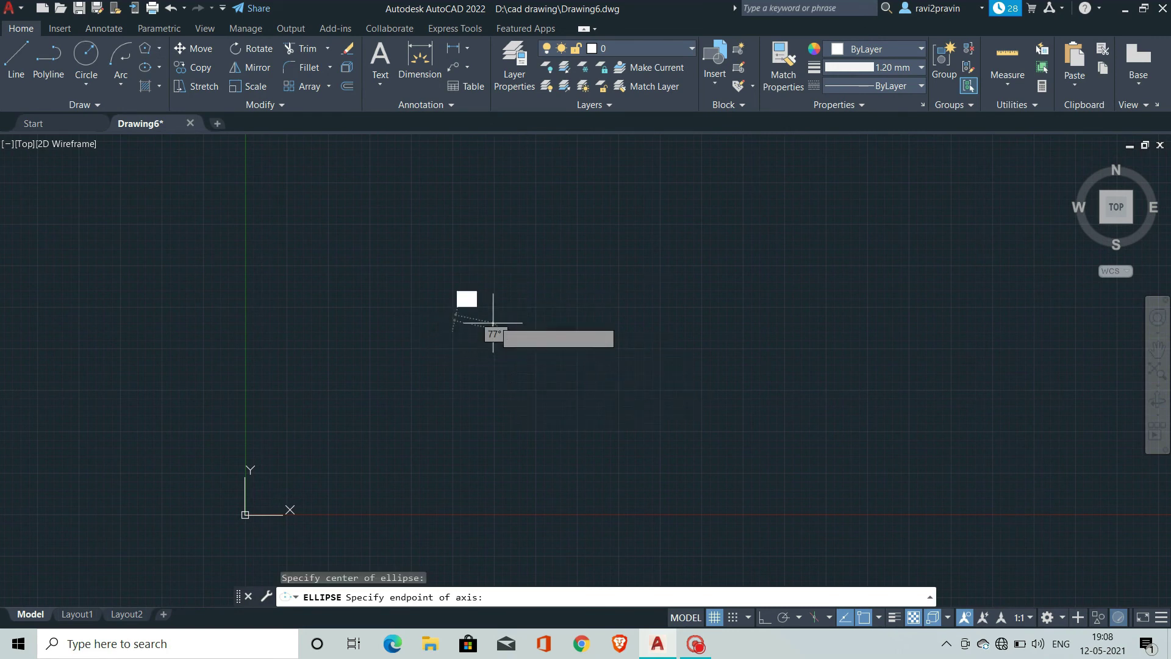
left_click(716, 327)
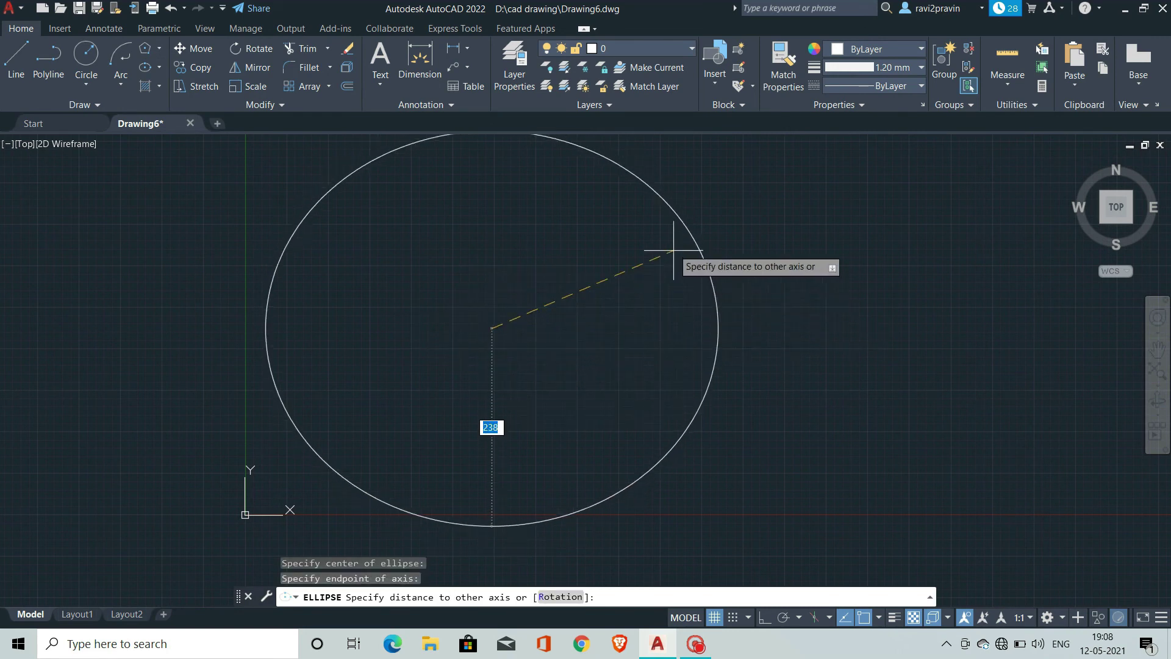
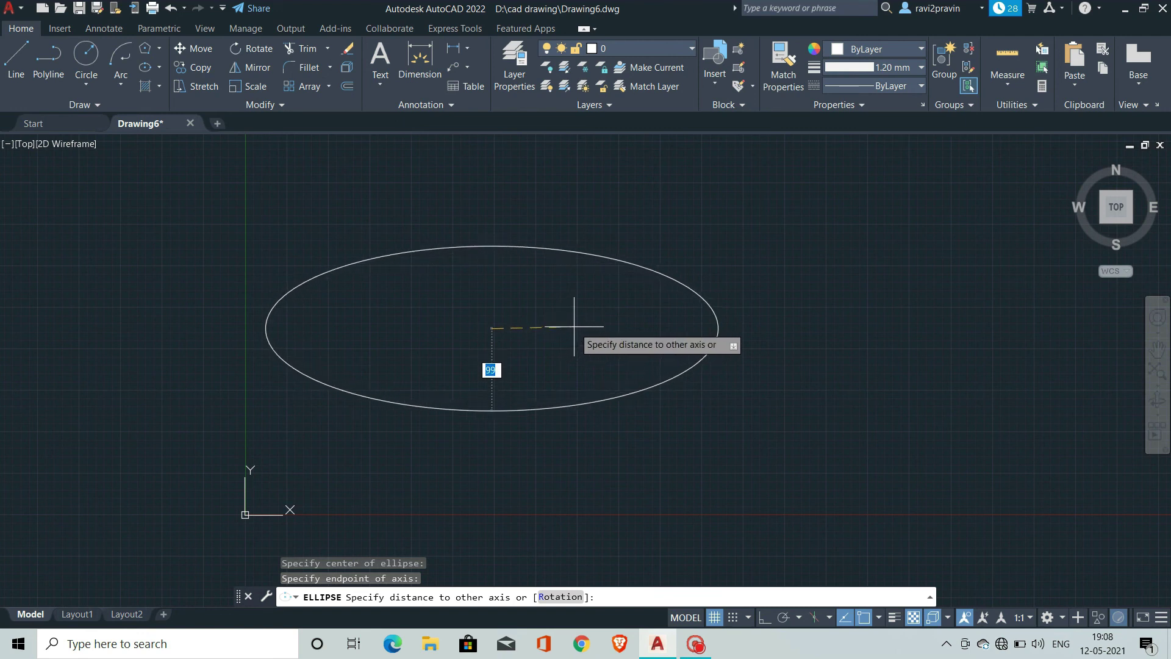
Step: Finish the wide ellipse at 100, then draw a smaller axis-endpoint ellipse below right
type("0")
key("Return")
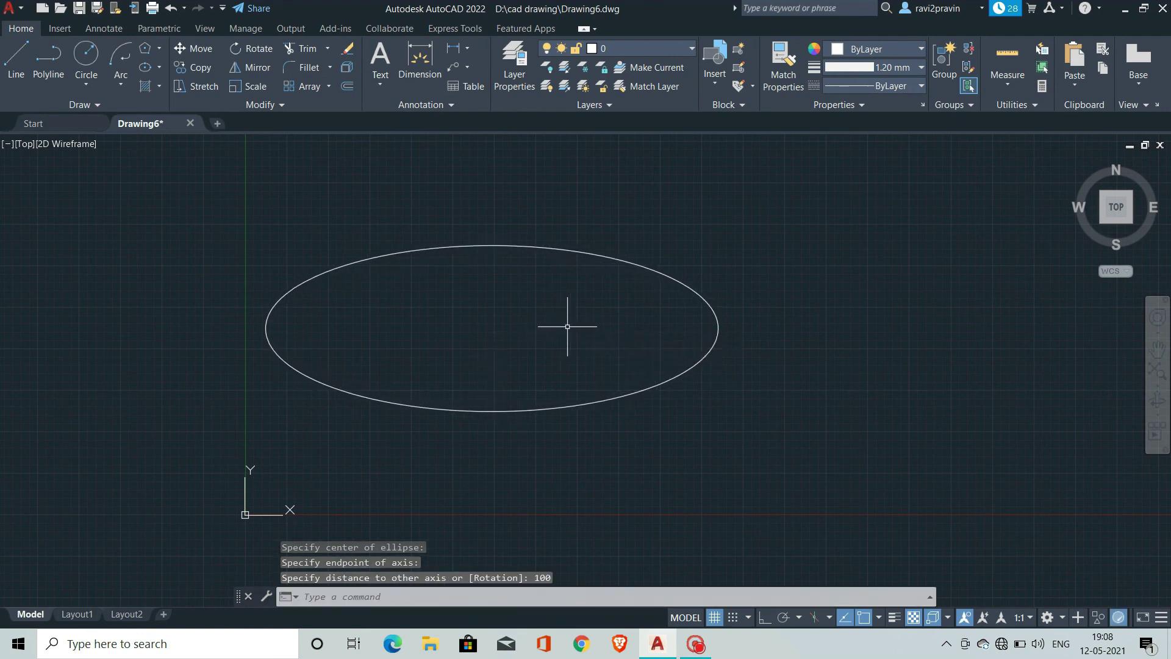
left_click(158, 69)
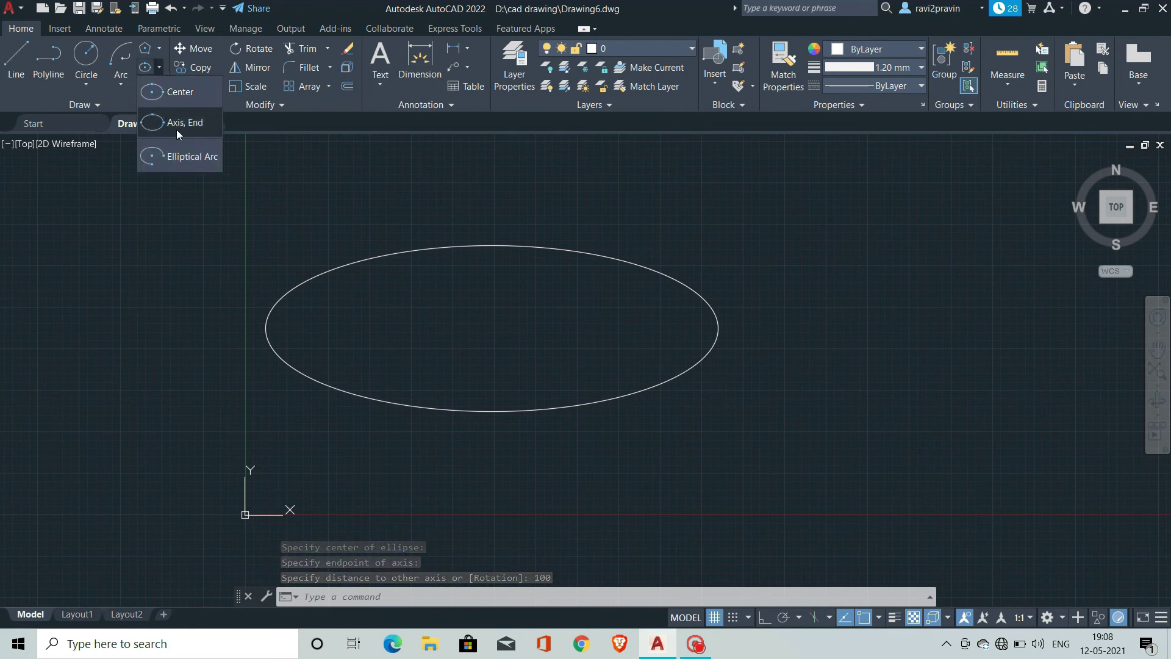
left_click(180, 122)
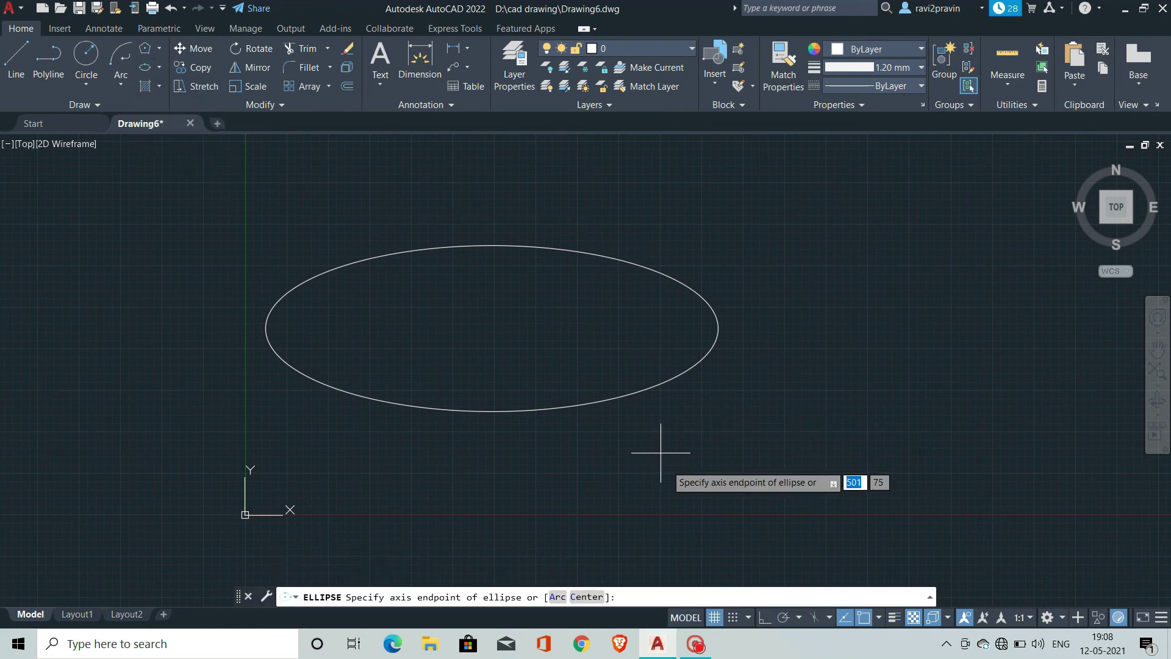
left_click(541, 508)
left_click(872, 508)
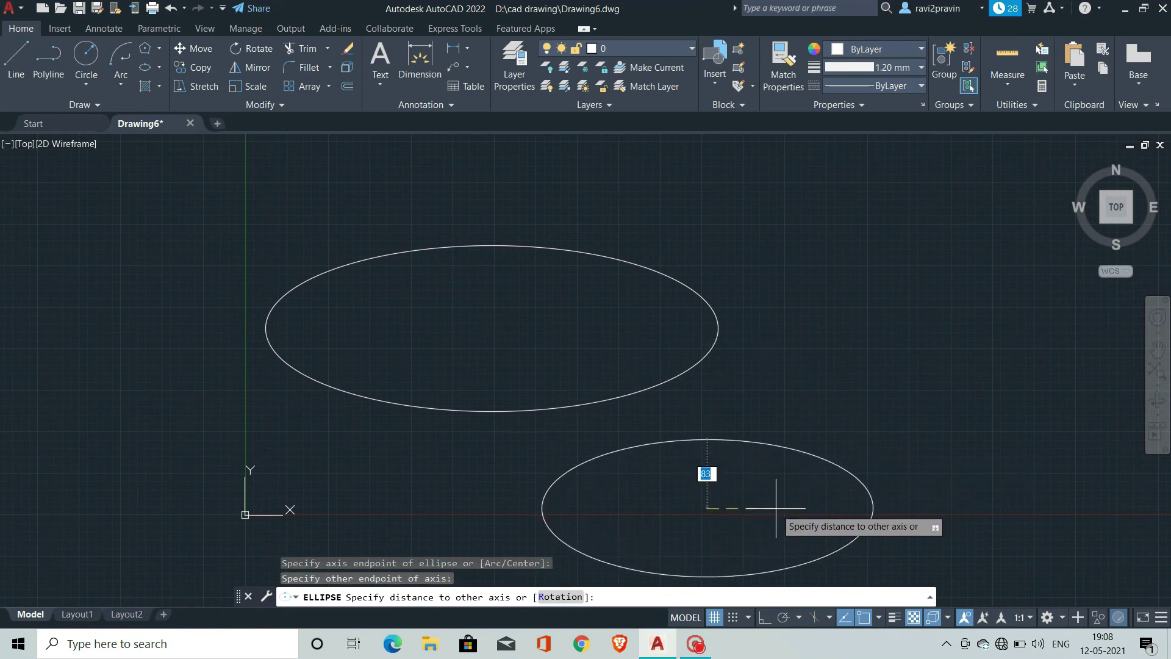
left_click(776, 507)
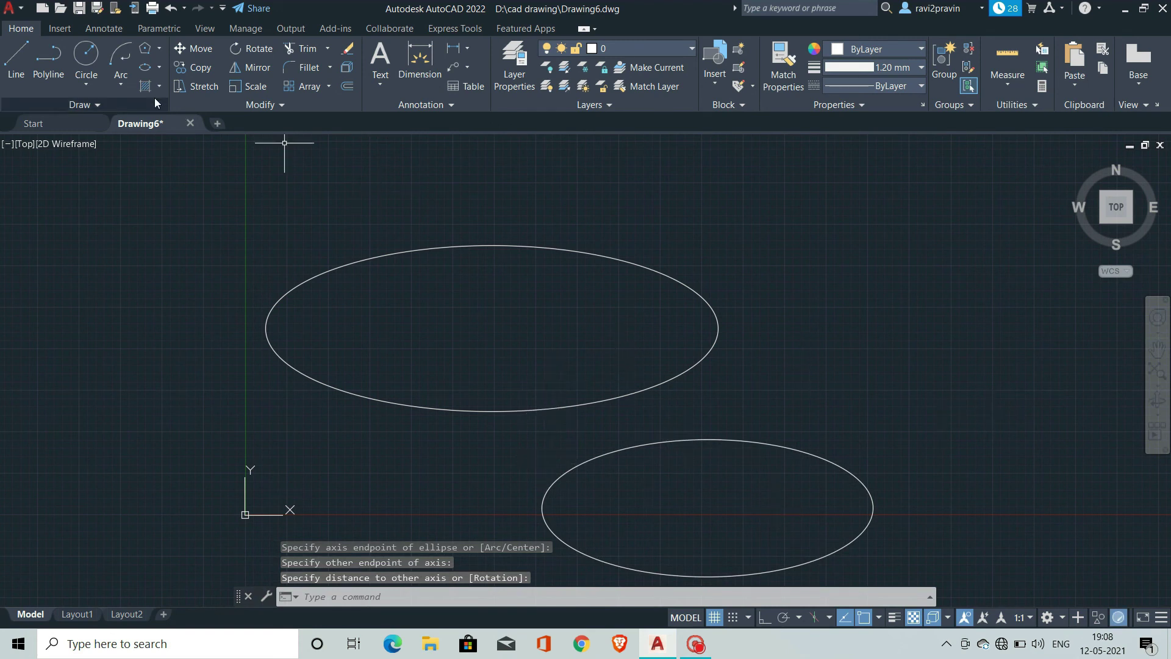
left_click(159, 70)
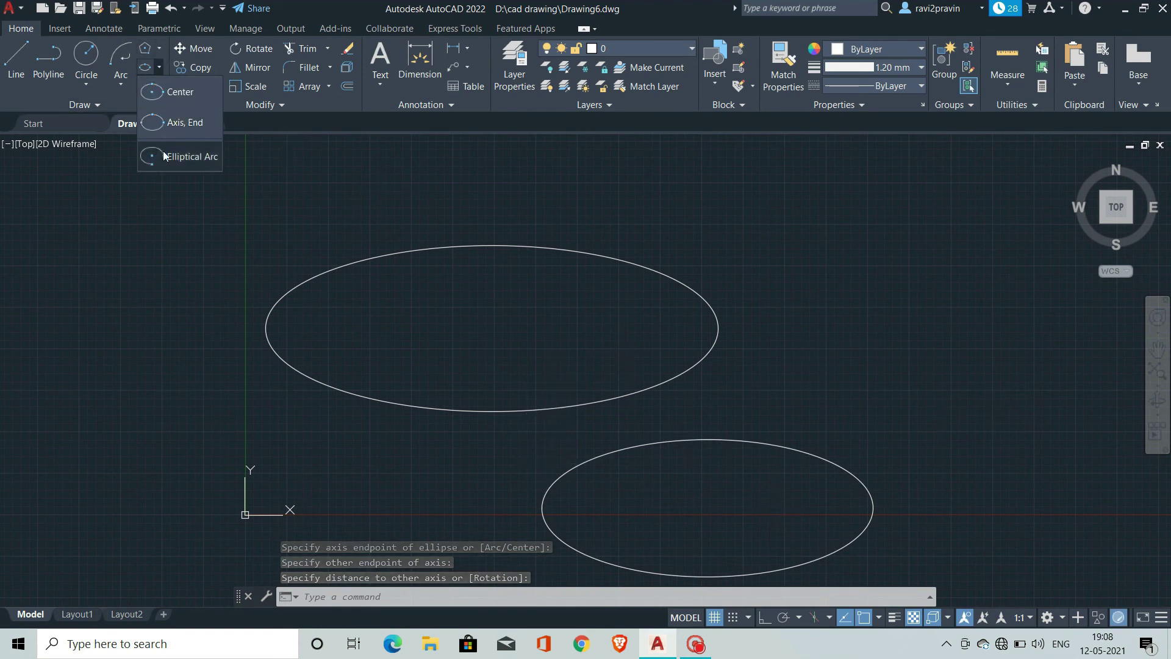
Step: Draw a U-shaped elliptical arc, open at the top, right of the two ellipses
left_click(169, 157)
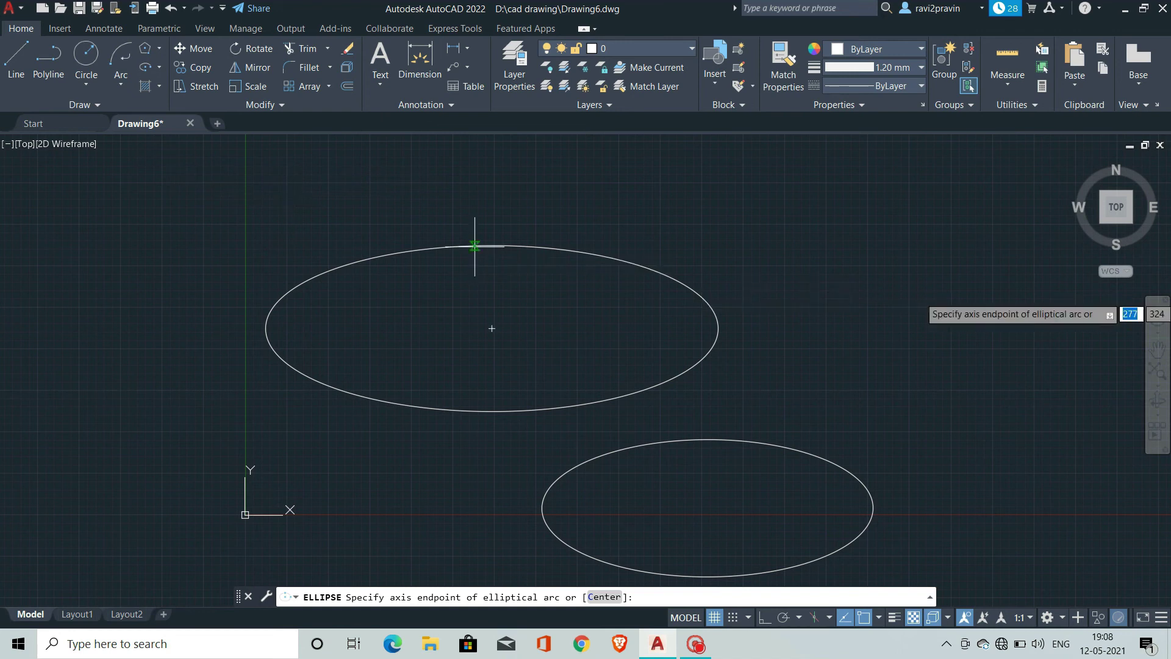
left_click(870, 349)
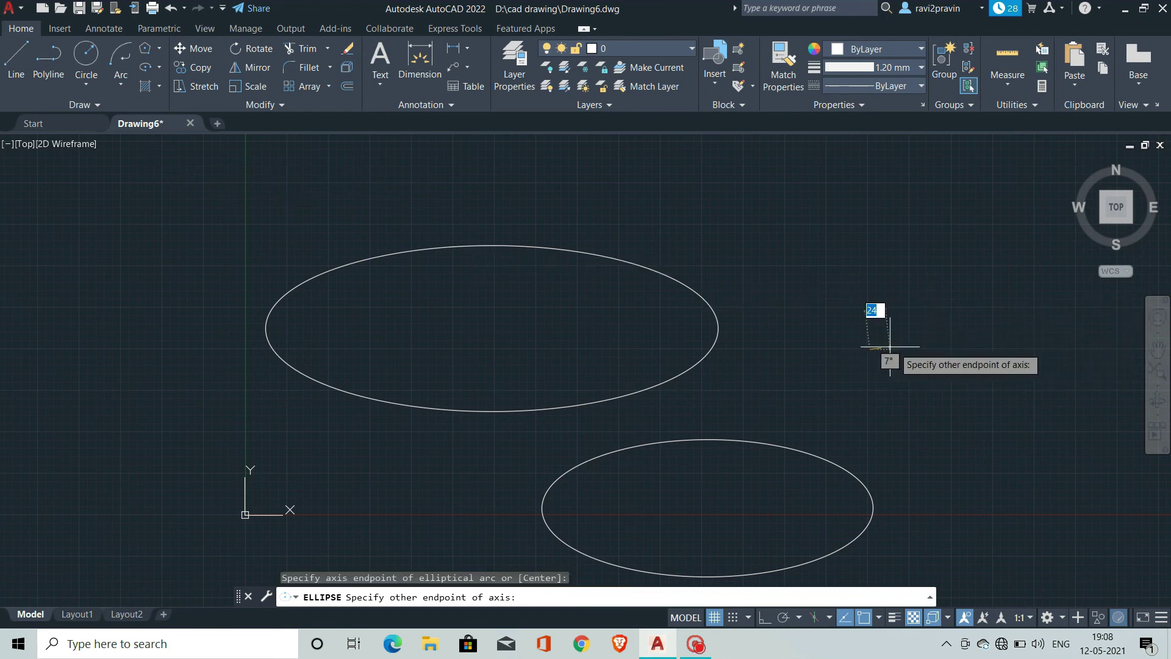
left_click(1023, 348)
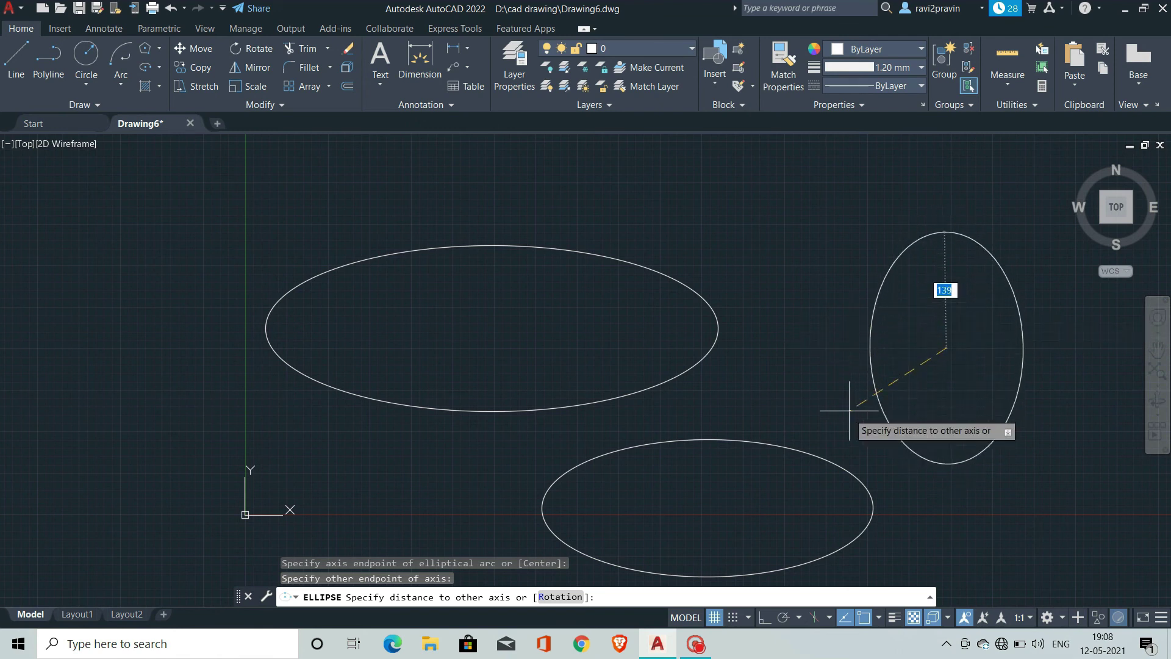
left_click(856, 467)
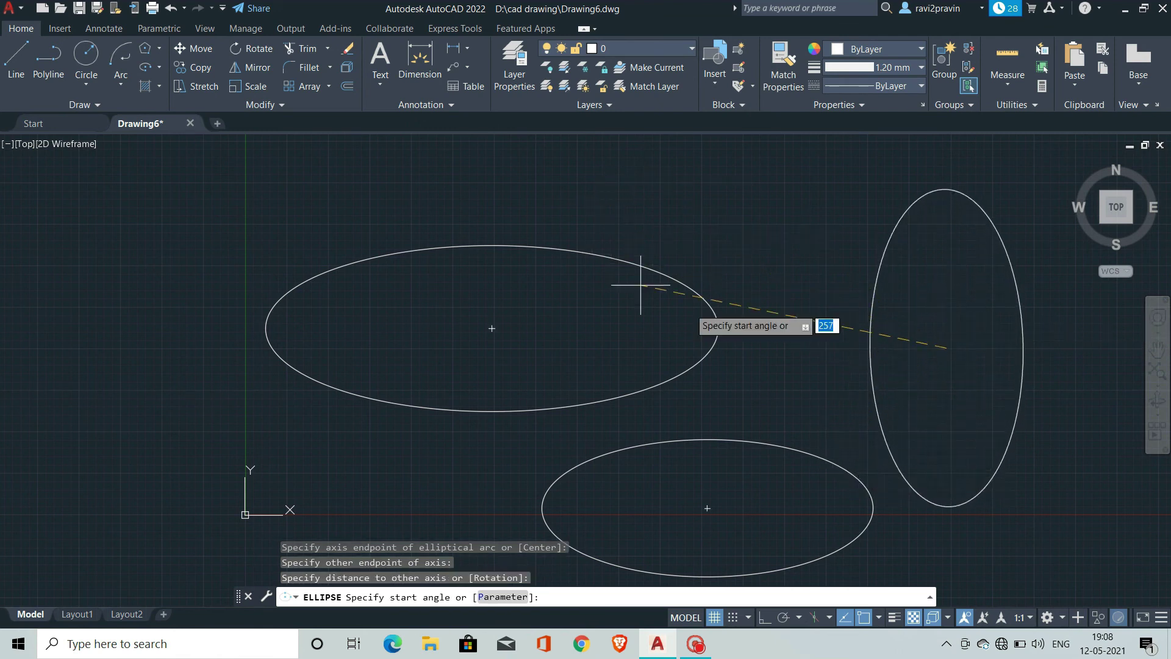
left_click(689, 237)
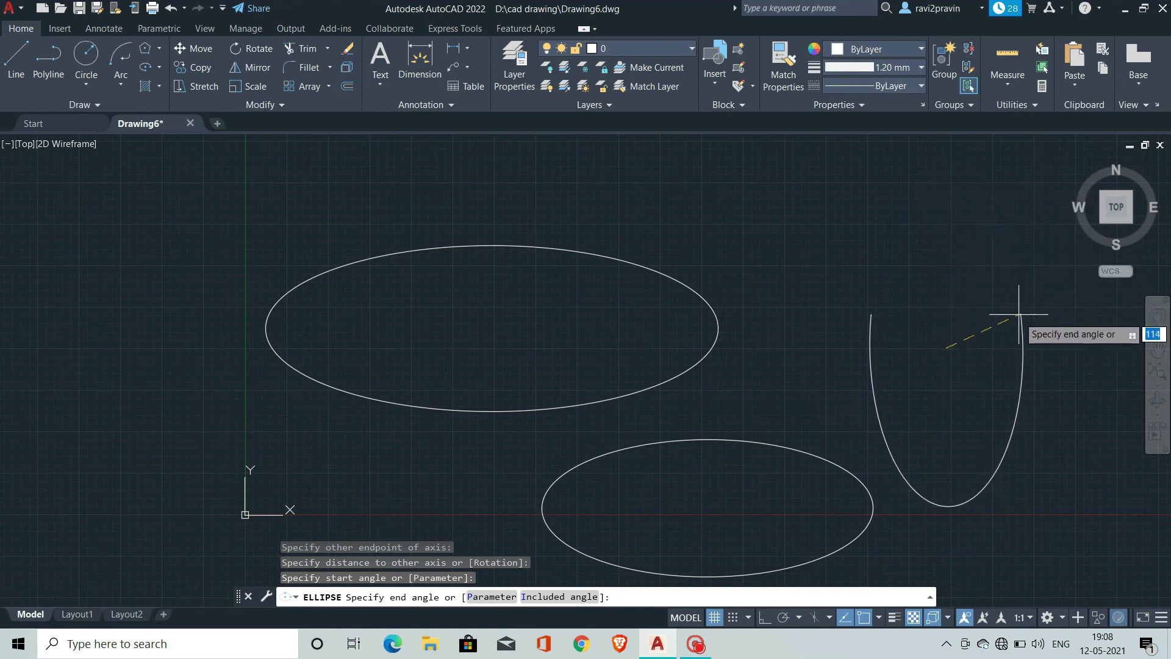
left_click(991, 324)
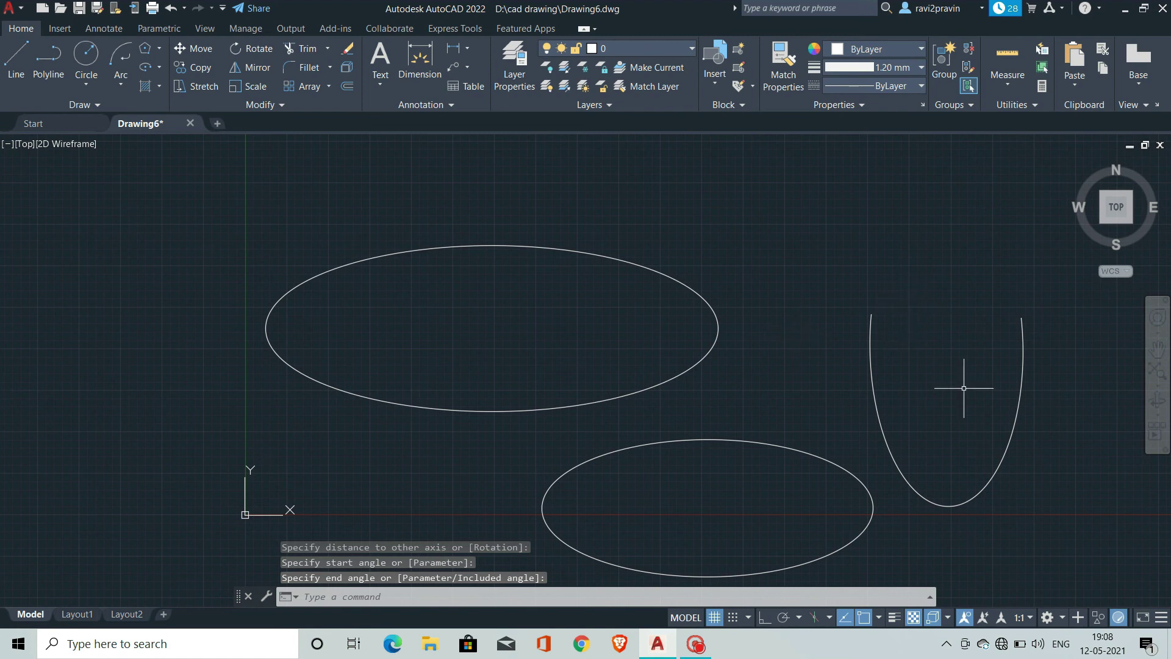
Step: Delete both ellipses and the elliptical arc with a crossing selection
left_click(1007, 530)
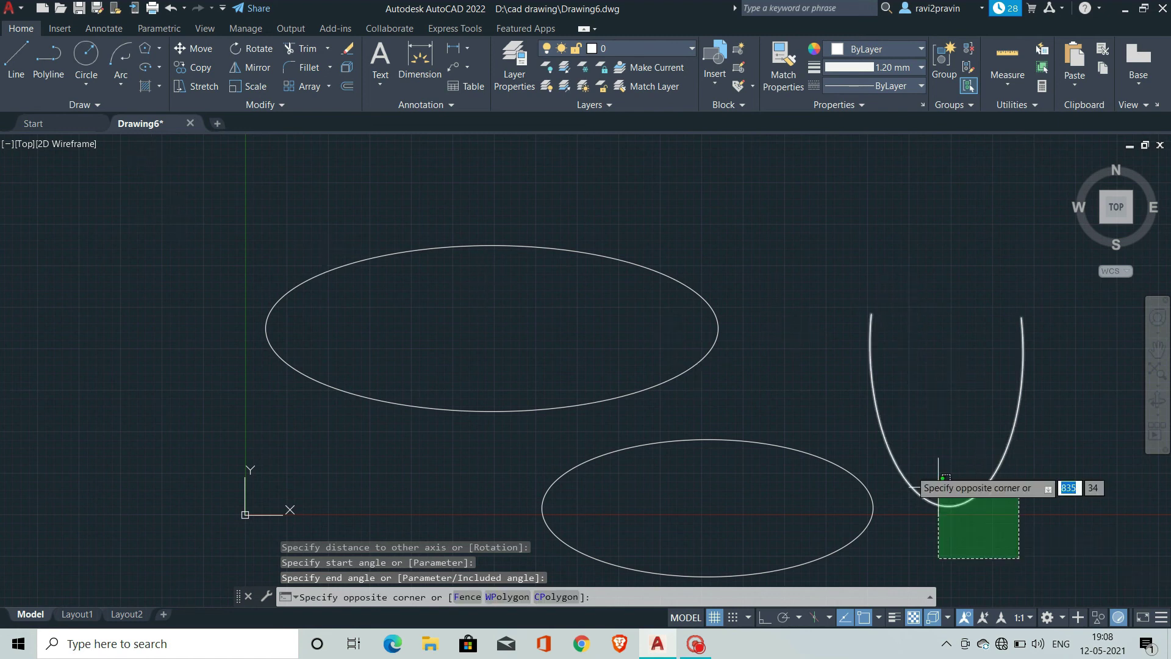
left_click(332, 253)
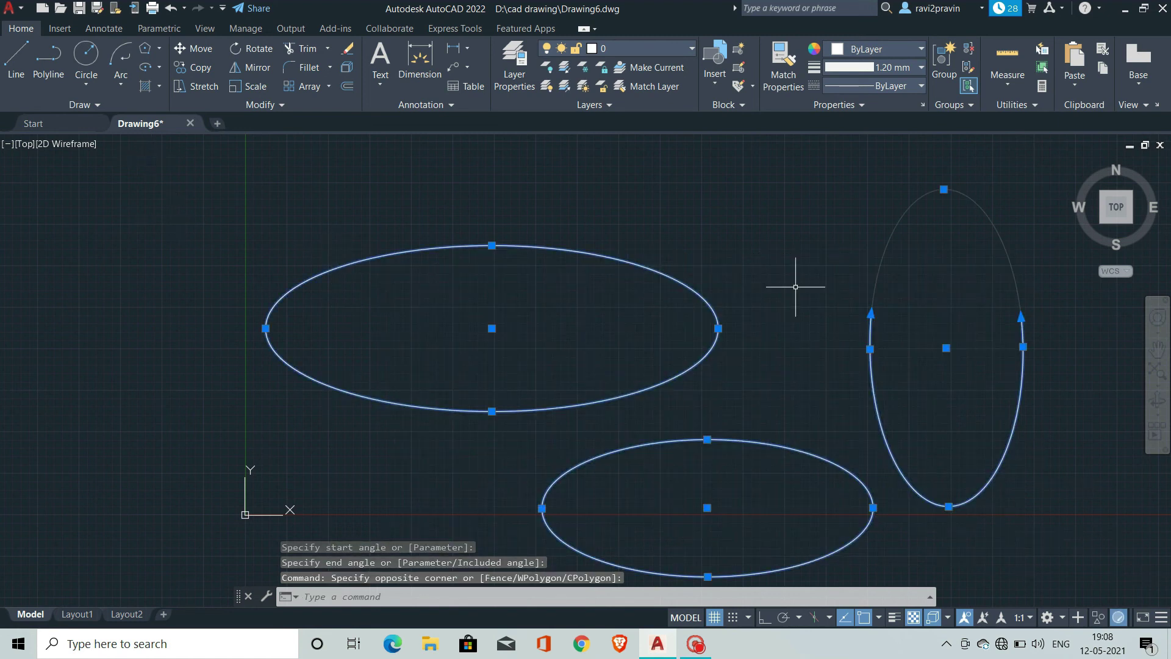
key("Delete")
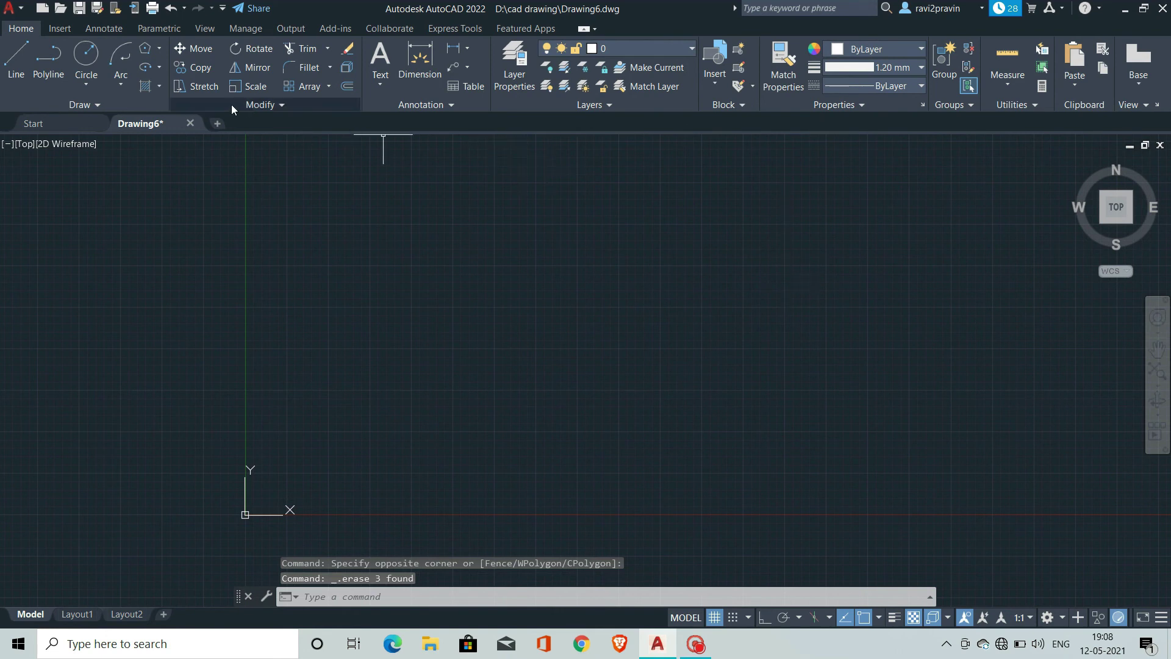
left_click(160, 91)
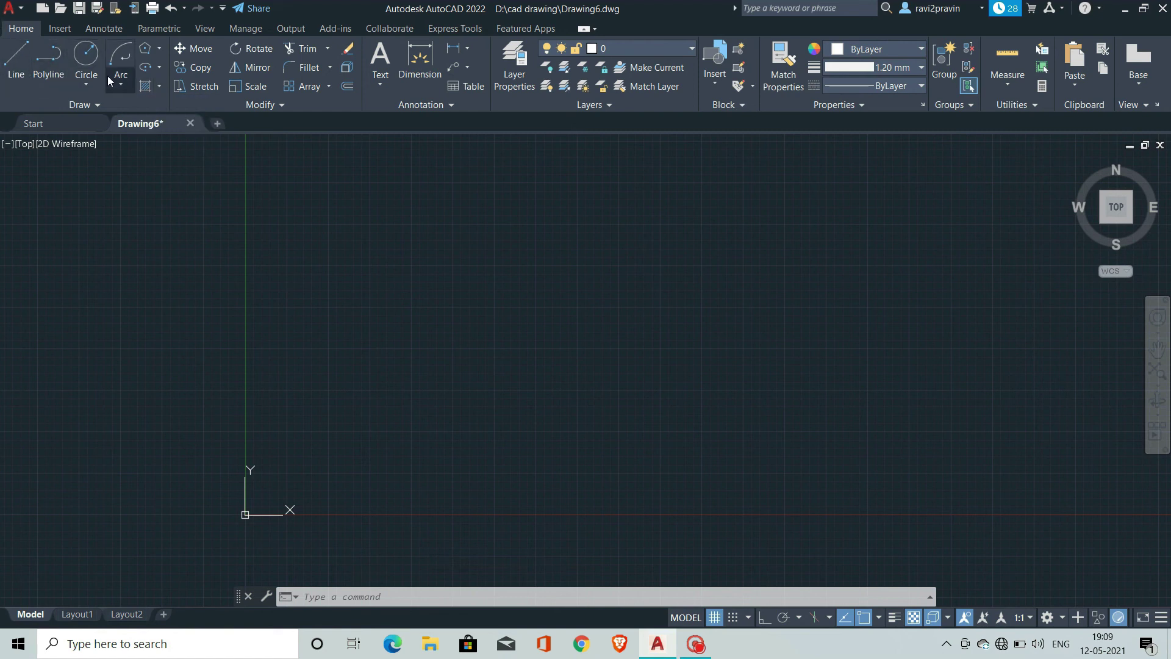
Step: Draw an inscribed 8-sided polygon with a small circle at its centre
type("pol")
key("Return")
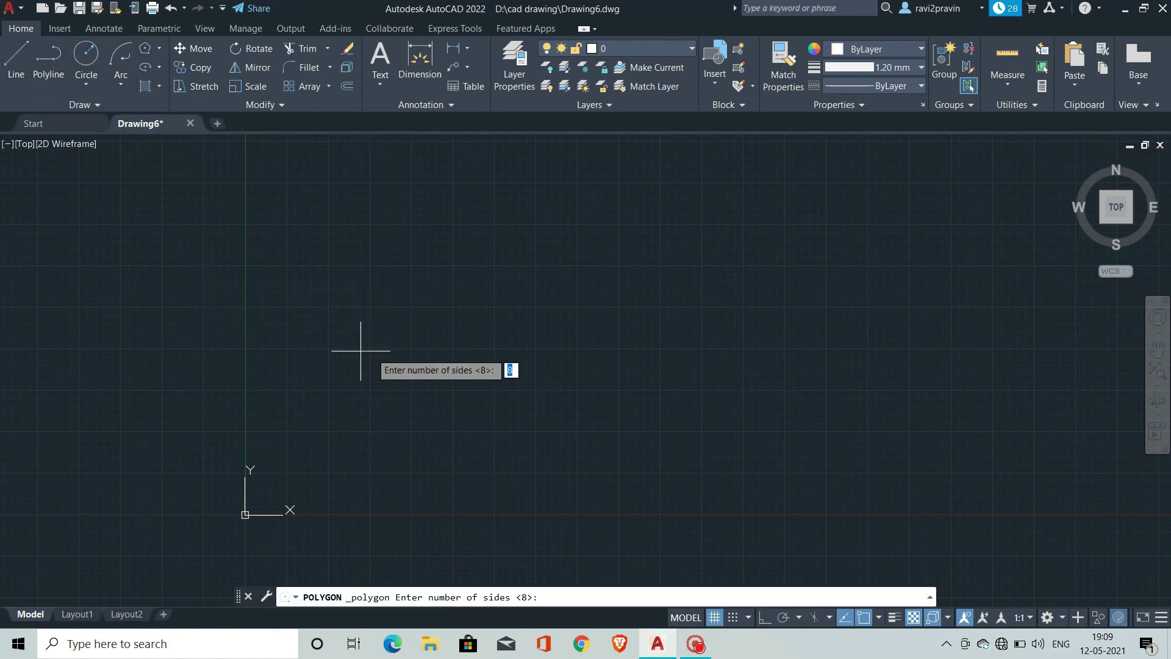
key("Return")
left_click(411, 313)
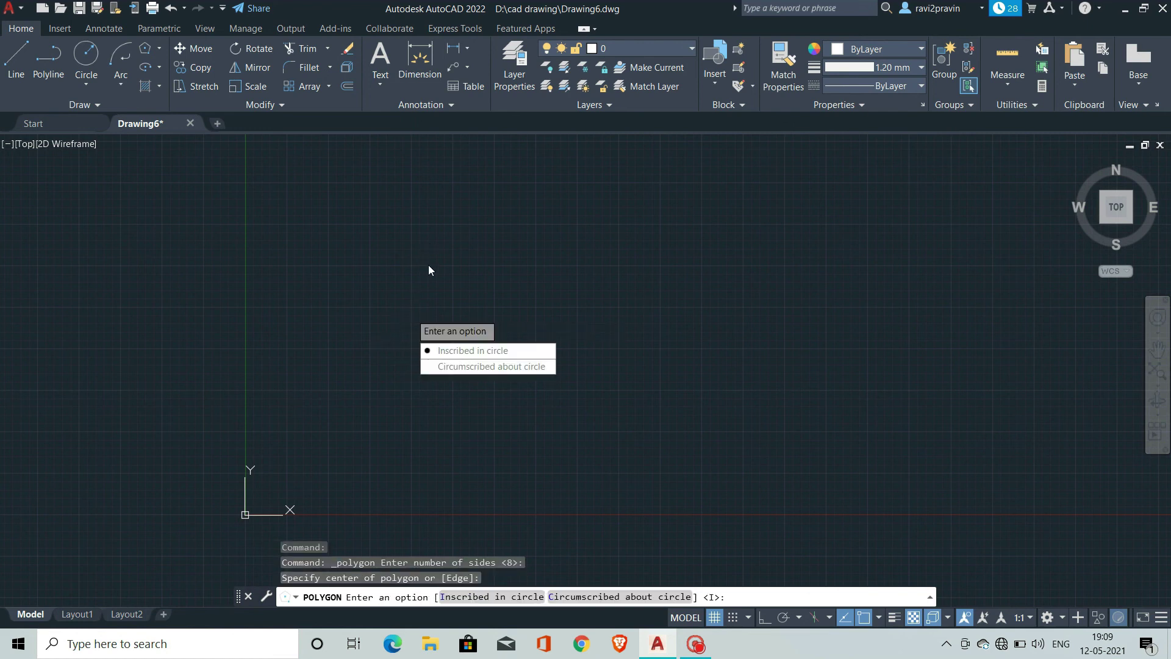
left_click(464, 348)
left_click(400, 247)
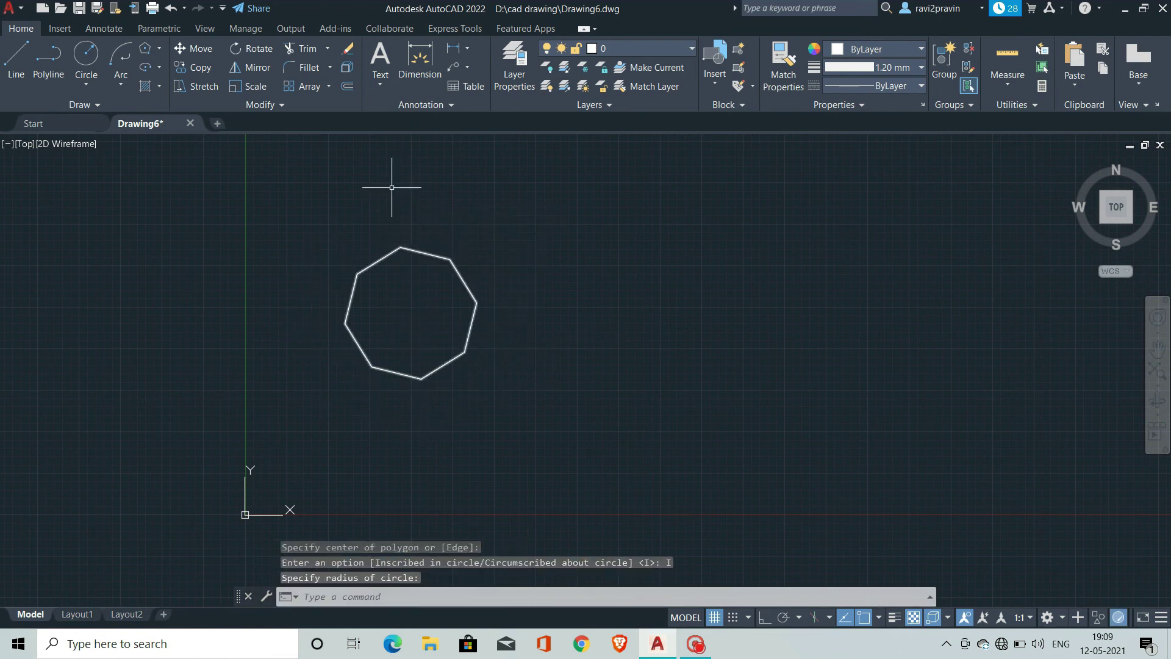
left_click(95, 61)
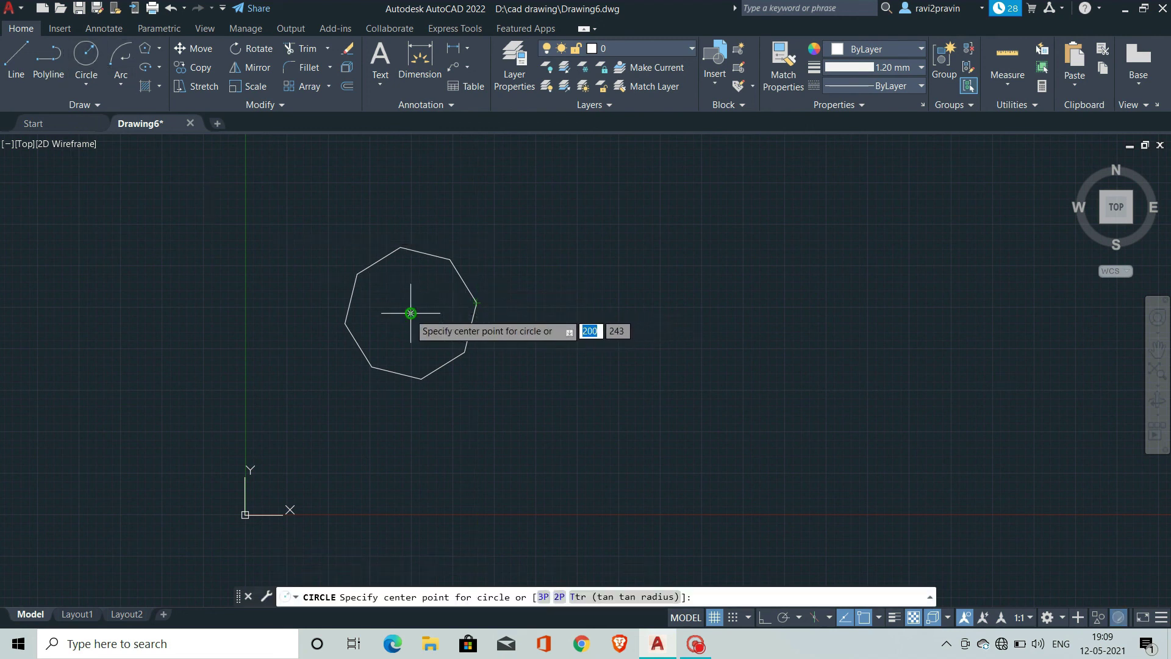
left_click(410, 313)
left_click(414, 291)
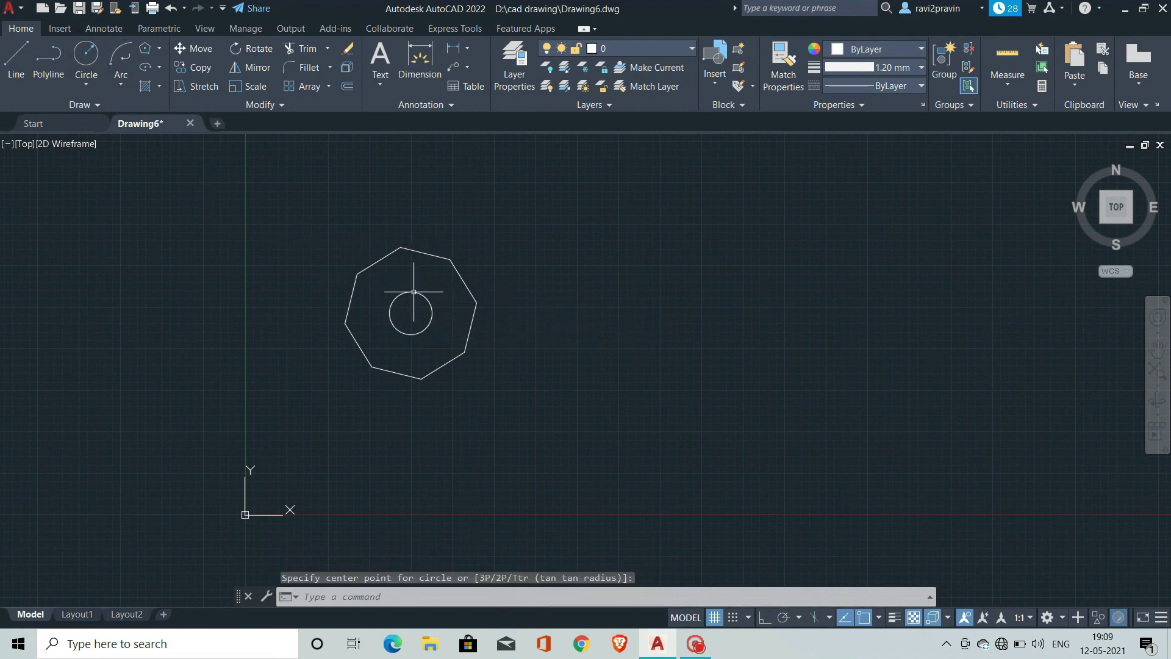
Step: Hatch the ring between octagon and circle after trying ANSI31, SOLID and ANSI32 patterns
left_click(145, 86)
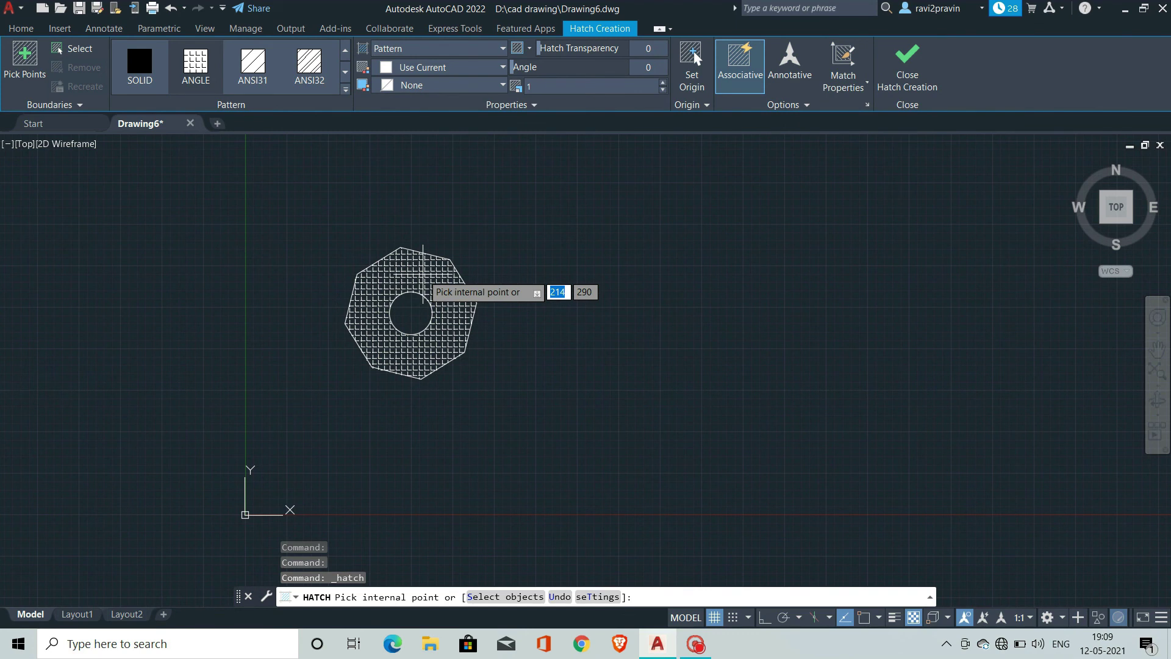
left_click(253, 64)
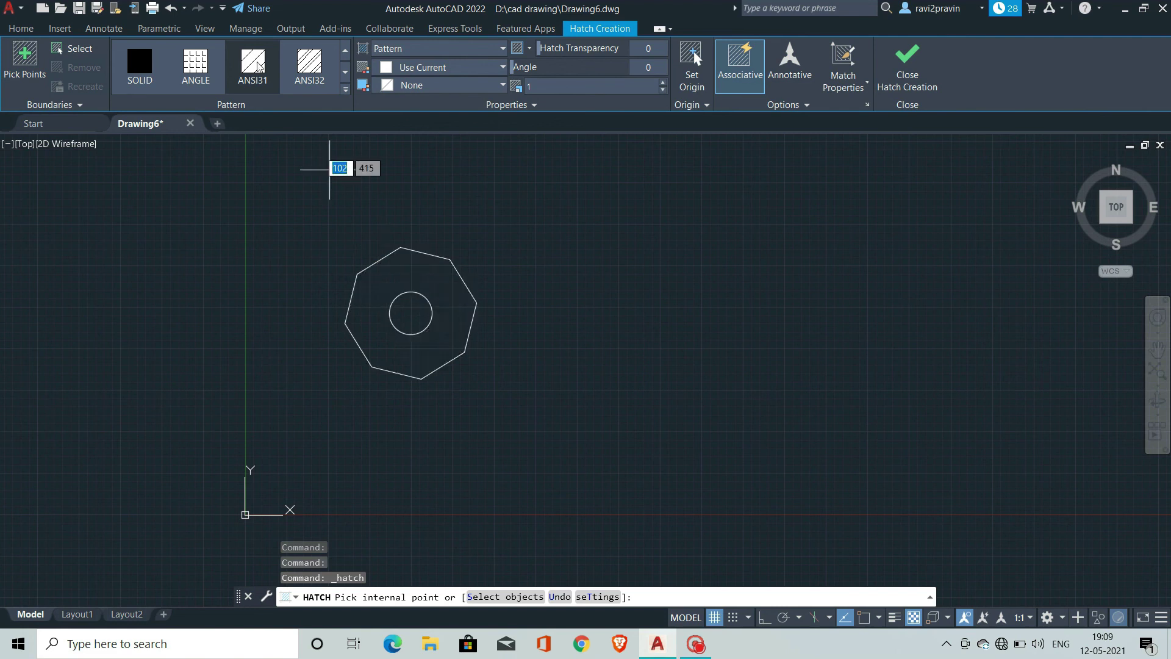
left_click(145, 67)
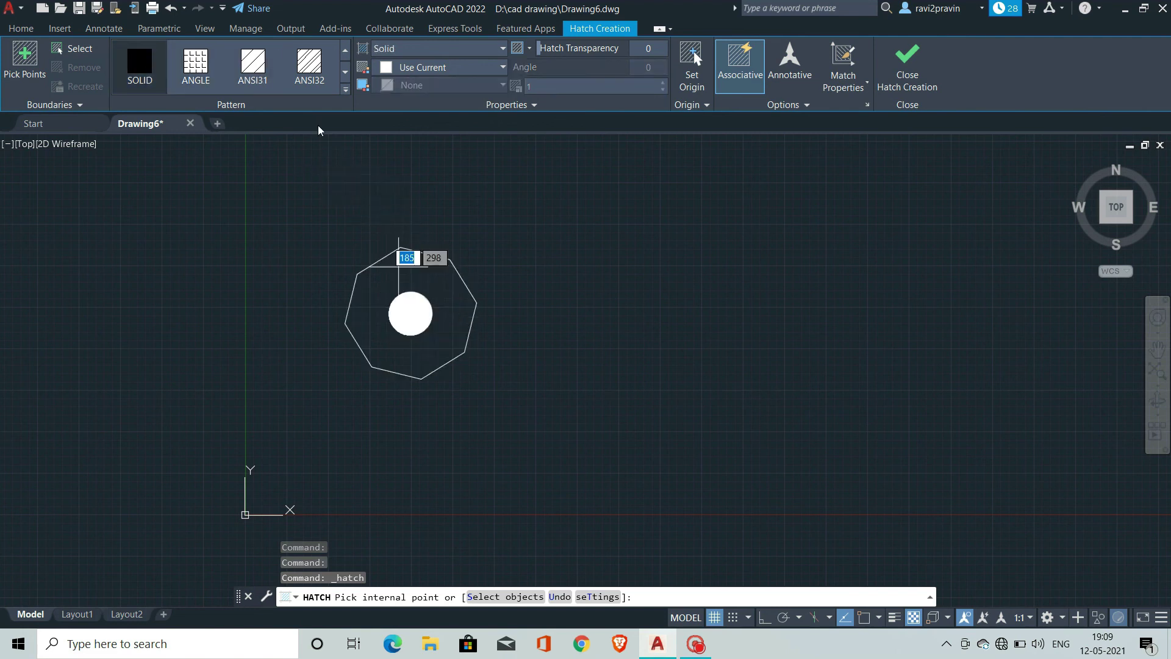
left_click(310, 65)
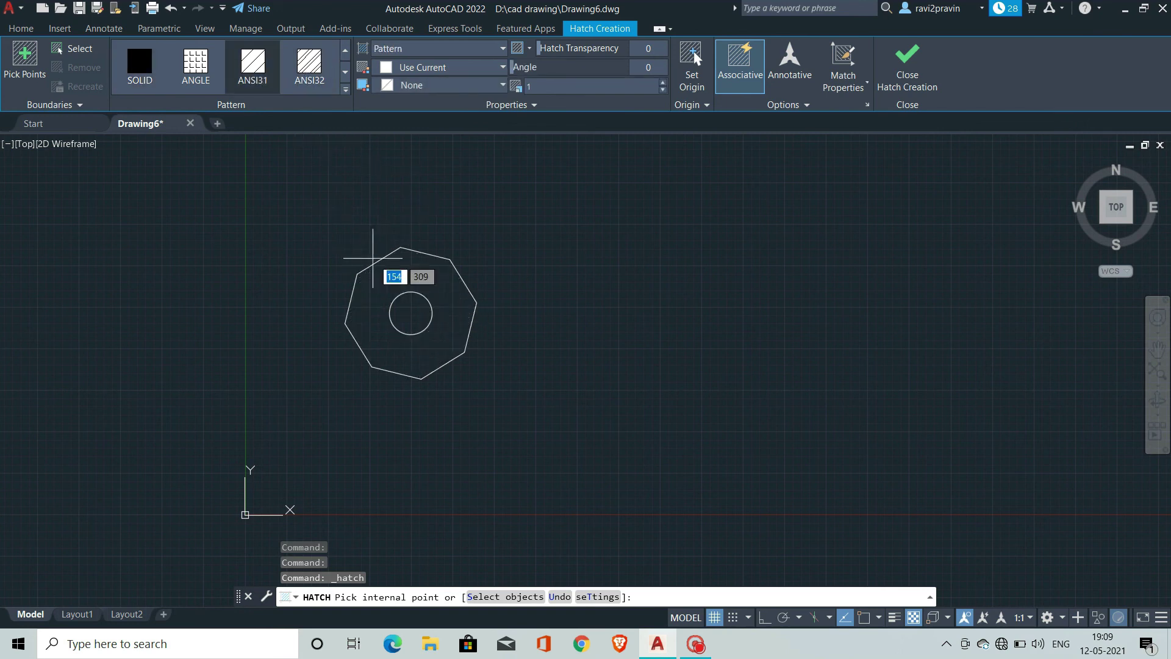
left_click(393, 277)
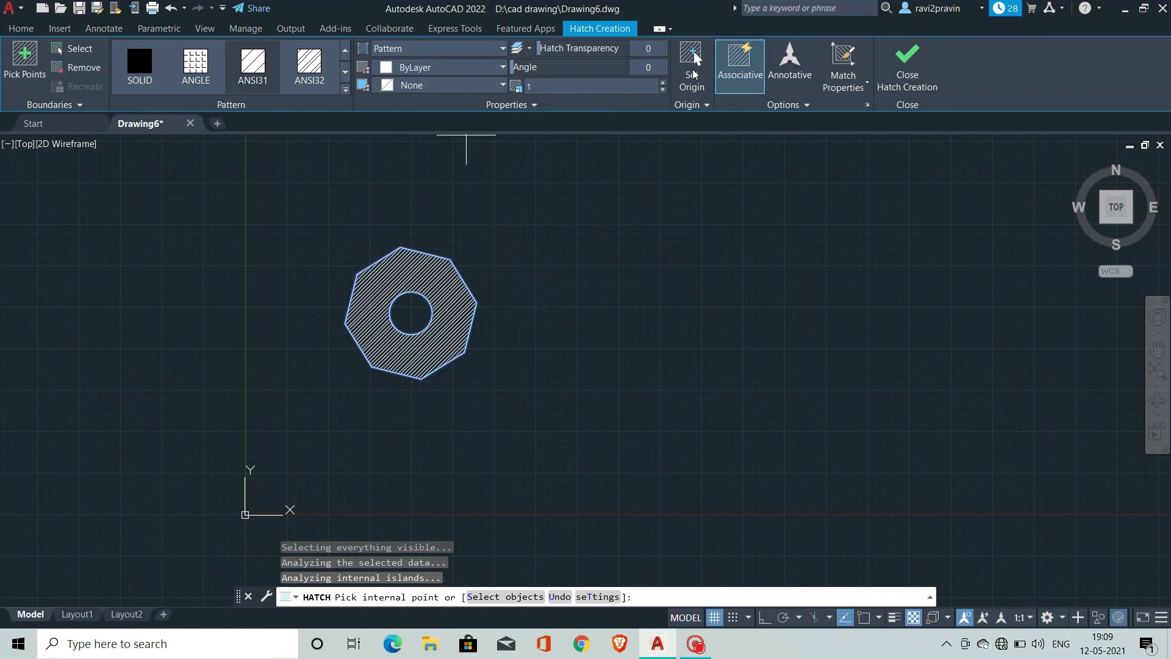
Step: Set the hatch colour to ByBlock, keeping the background colour at None
left_click(450, 76)
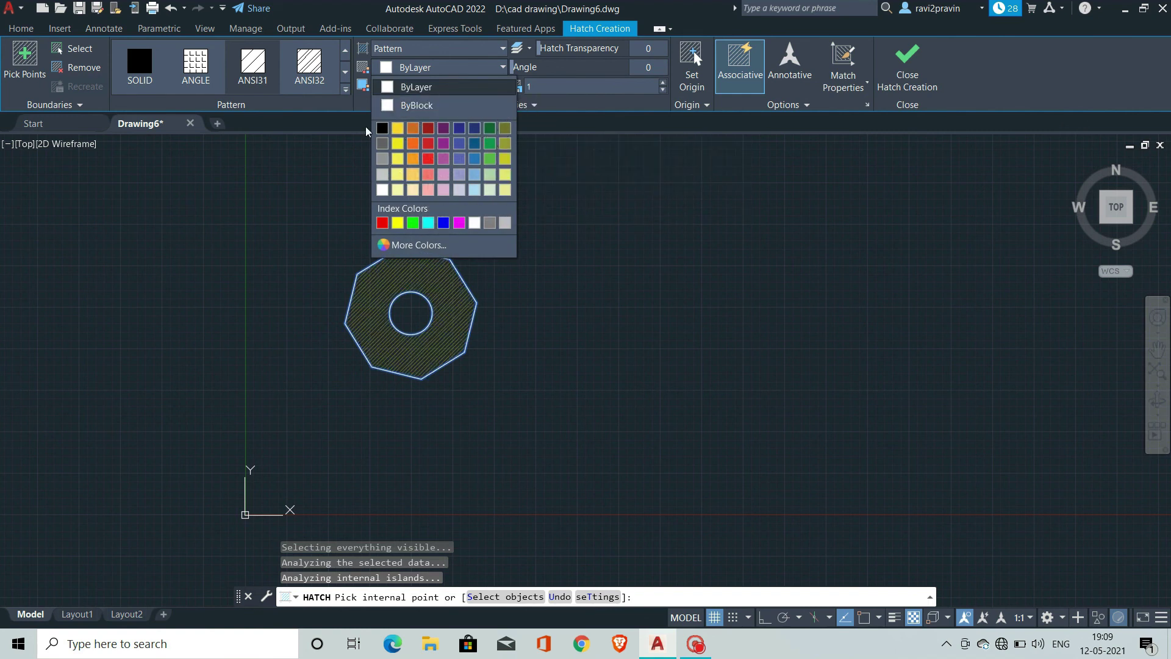
left_click(446, 111)
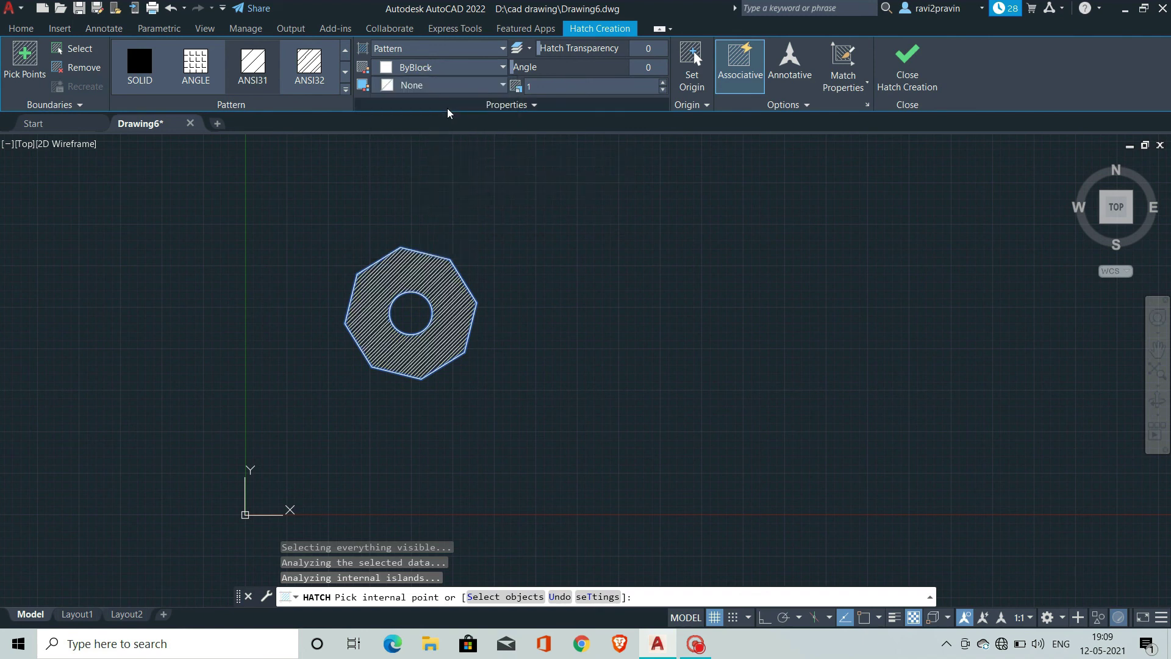
left_click(458, 90)
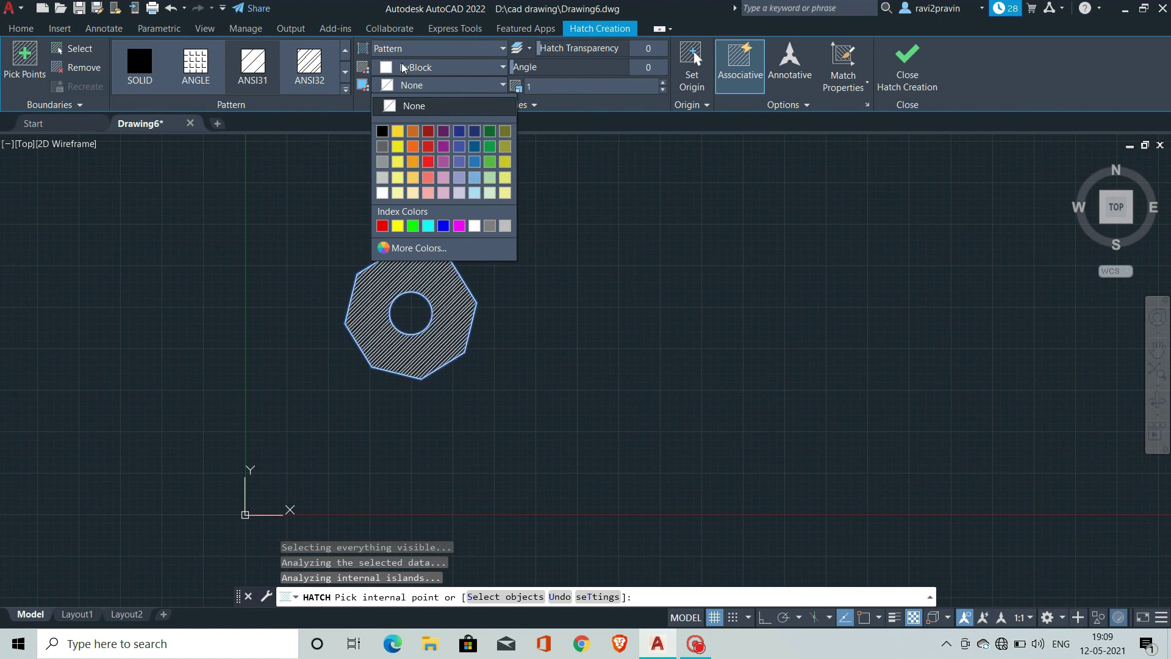
left_click(471, 53)
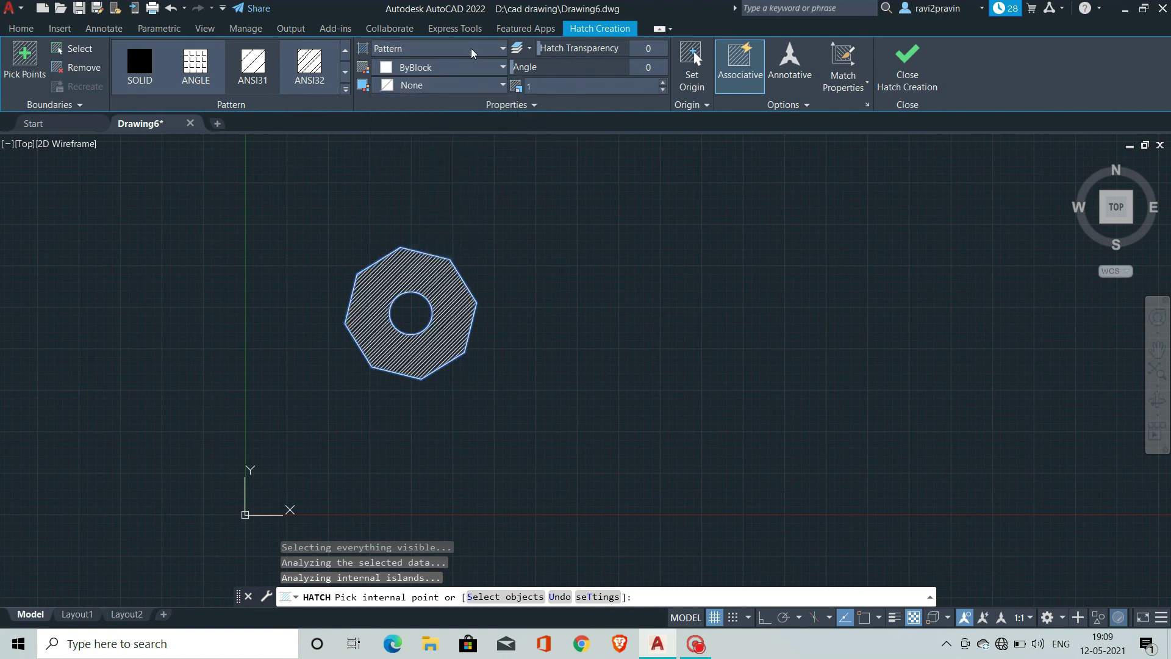
left_click(471, 53)
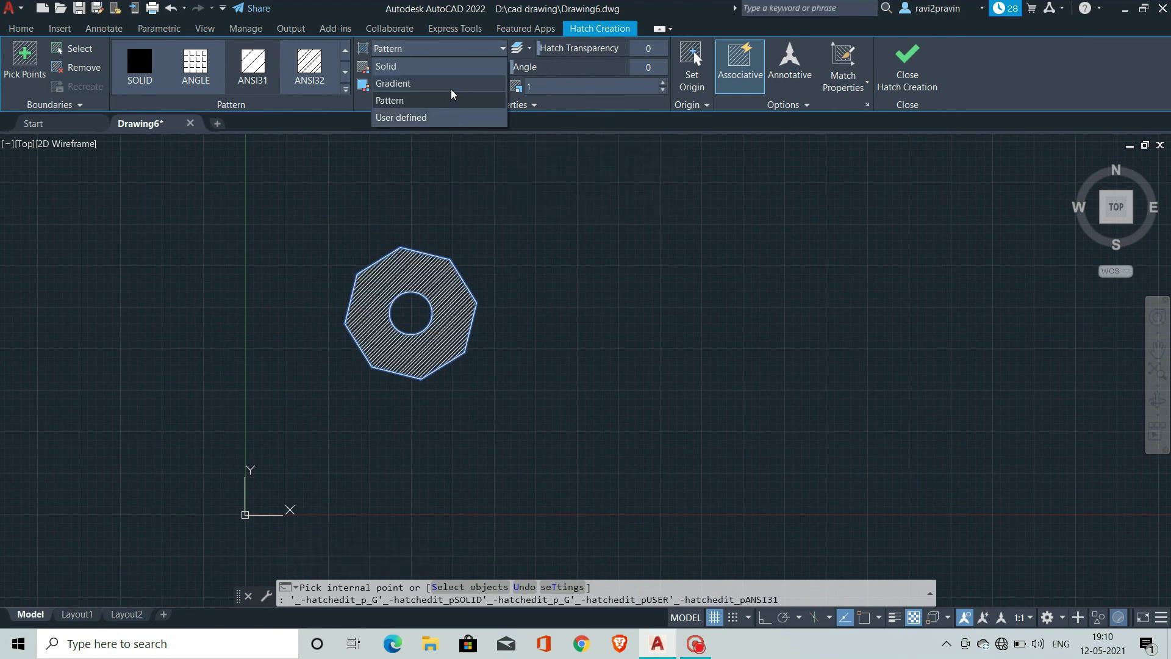
Step: Change the ring fill to a blue-to-yellow gradient and finish the hatch
left_click(399, 89)
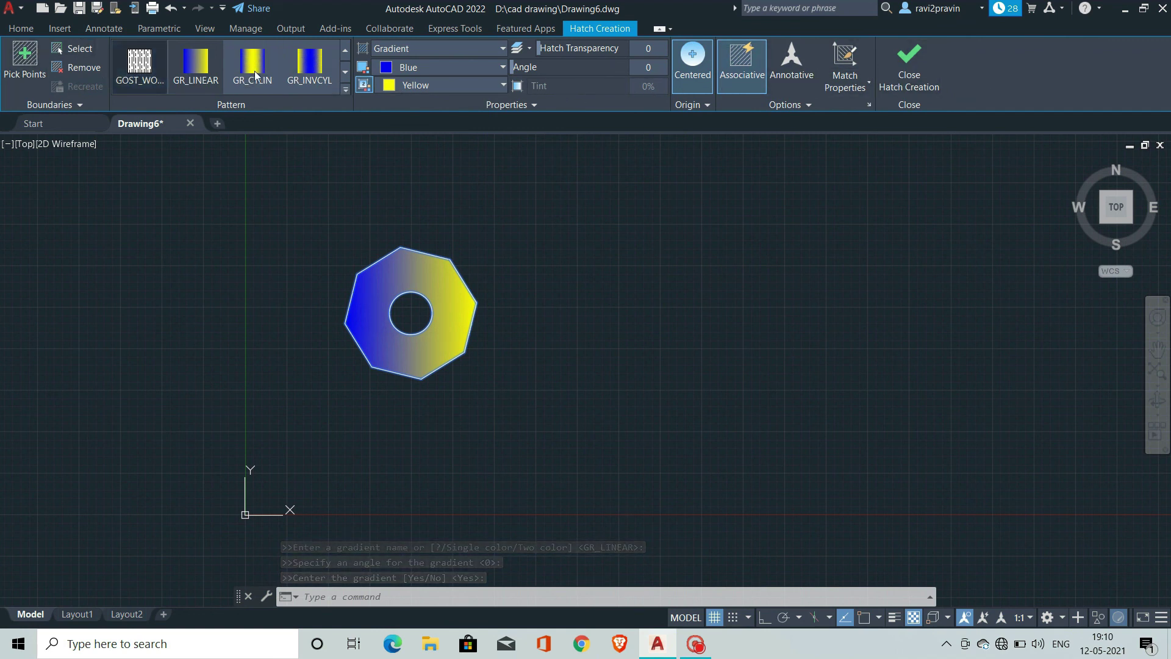
left_click(922, 63)
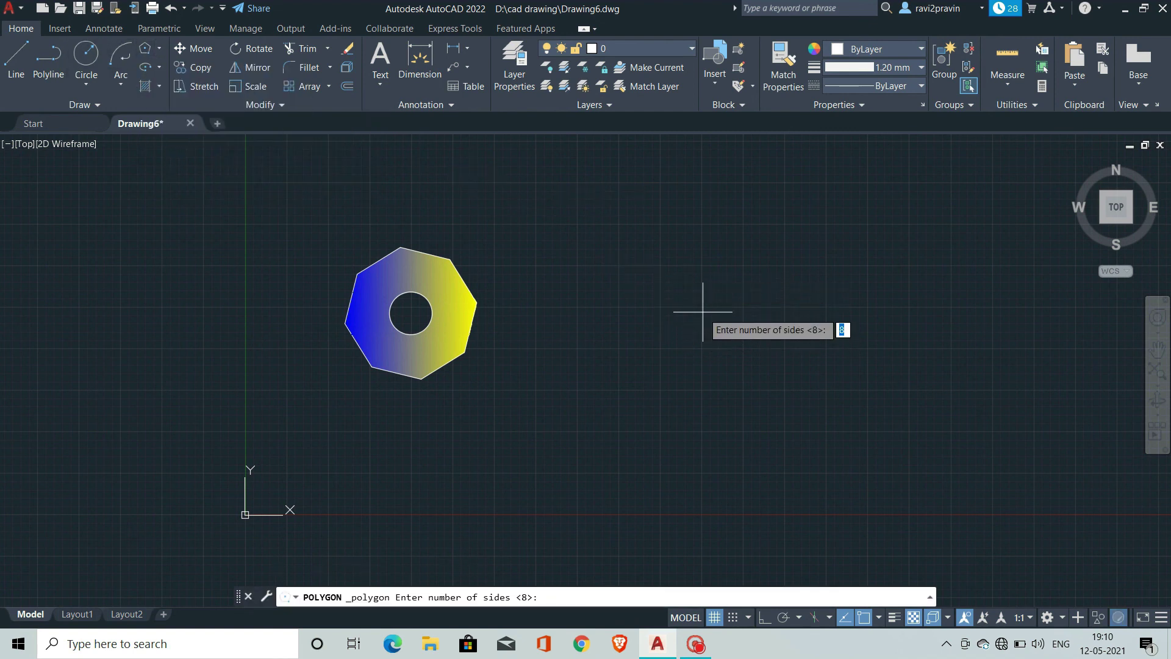
Step: Draw a second 8-sided octagon circumscribed about its circle, beside the first
key("Return")
left_click(703, 317)
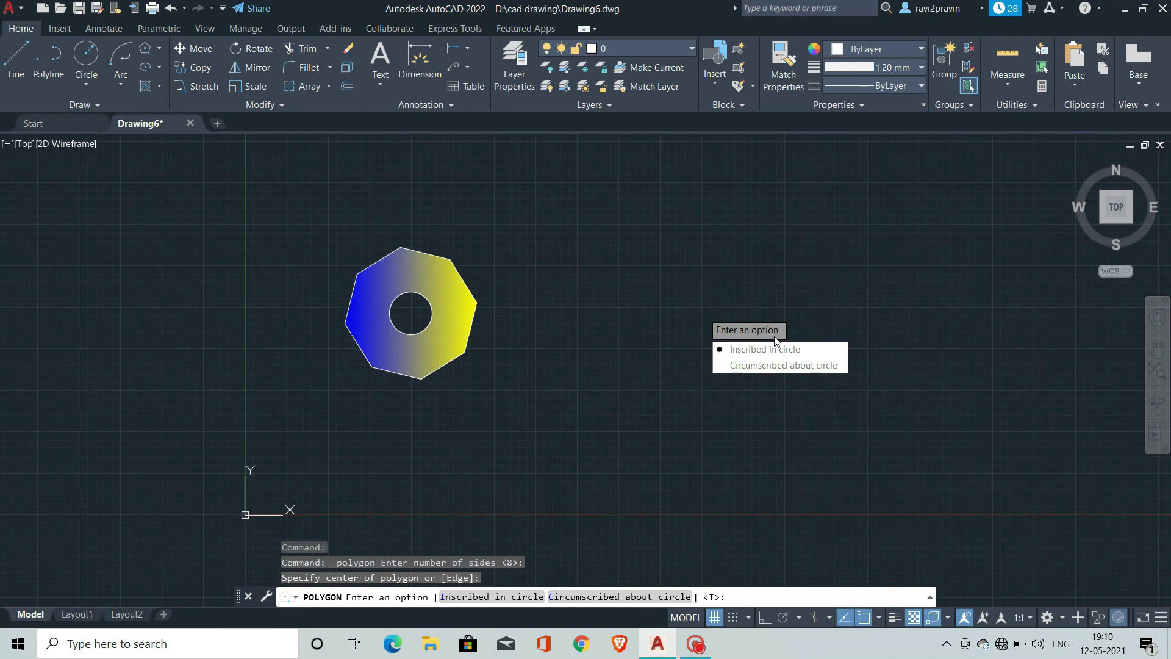
left_click(822, 398)
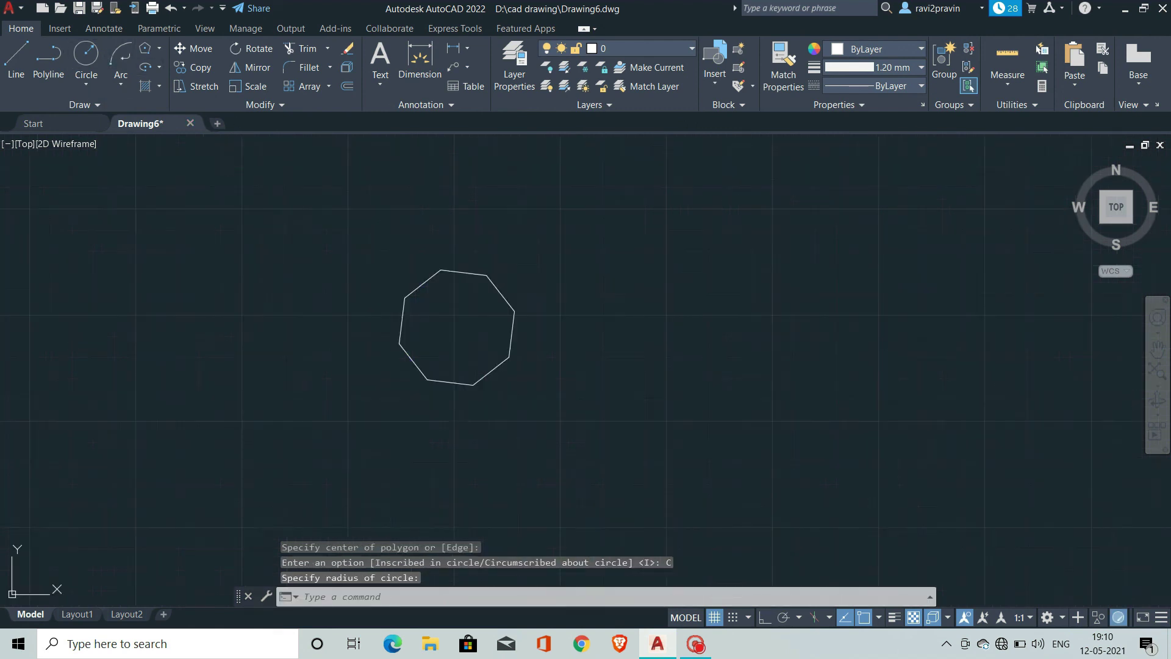
scroll(836, 303, "up", 3)
scroll(3, 333, "up", 1)
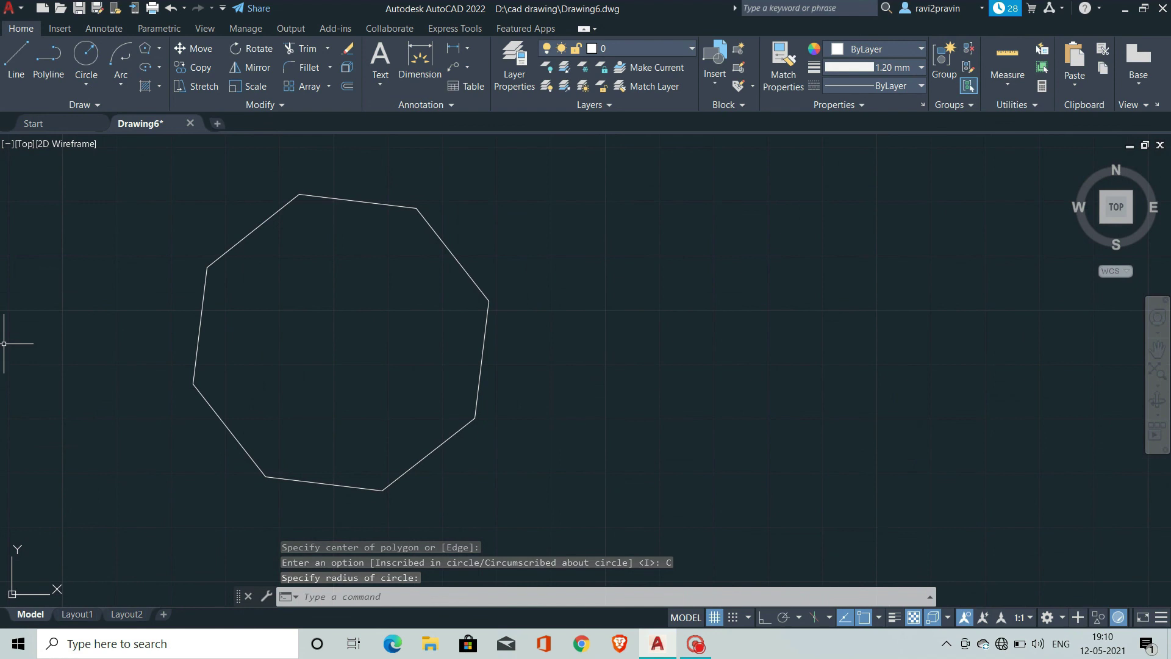
Step: Fill the new octagon with an ANSI31 diagonal-line hatch
left_click(144, 85)
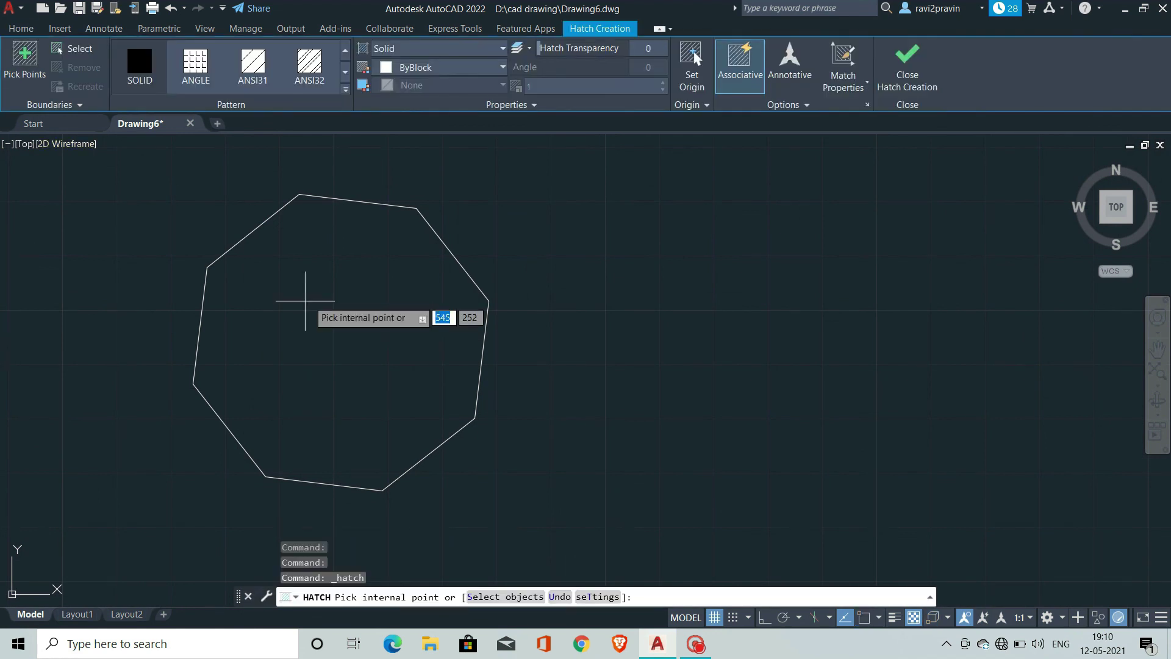
left_click(243, 80)
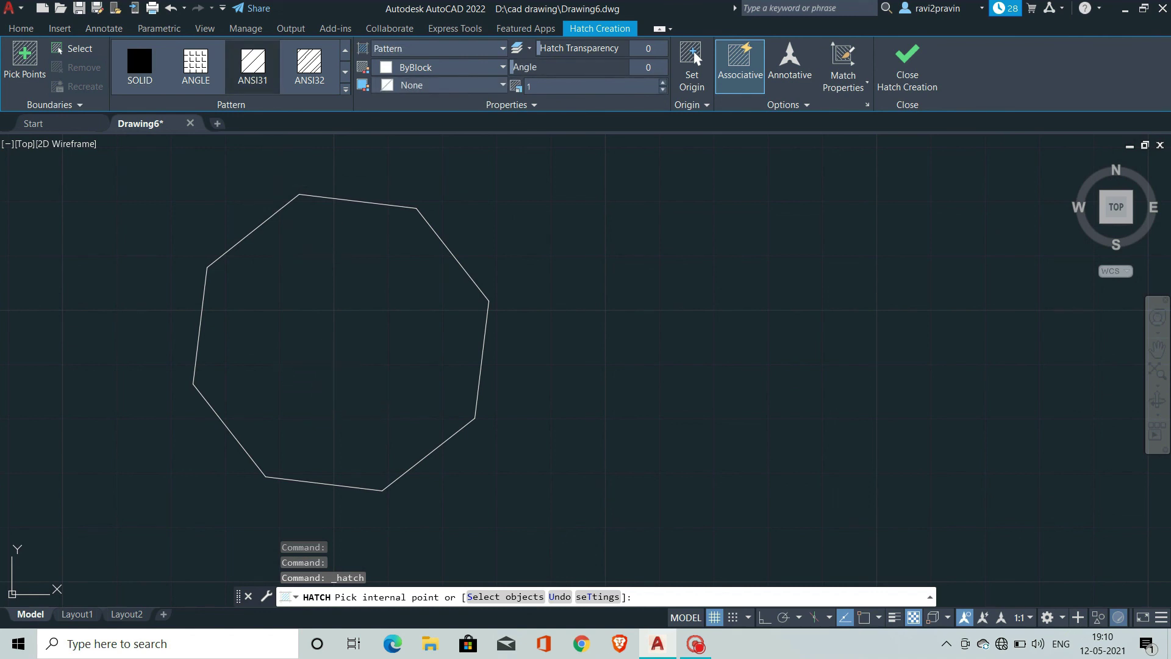
left_click(321, 381)
left_click(312, 320)
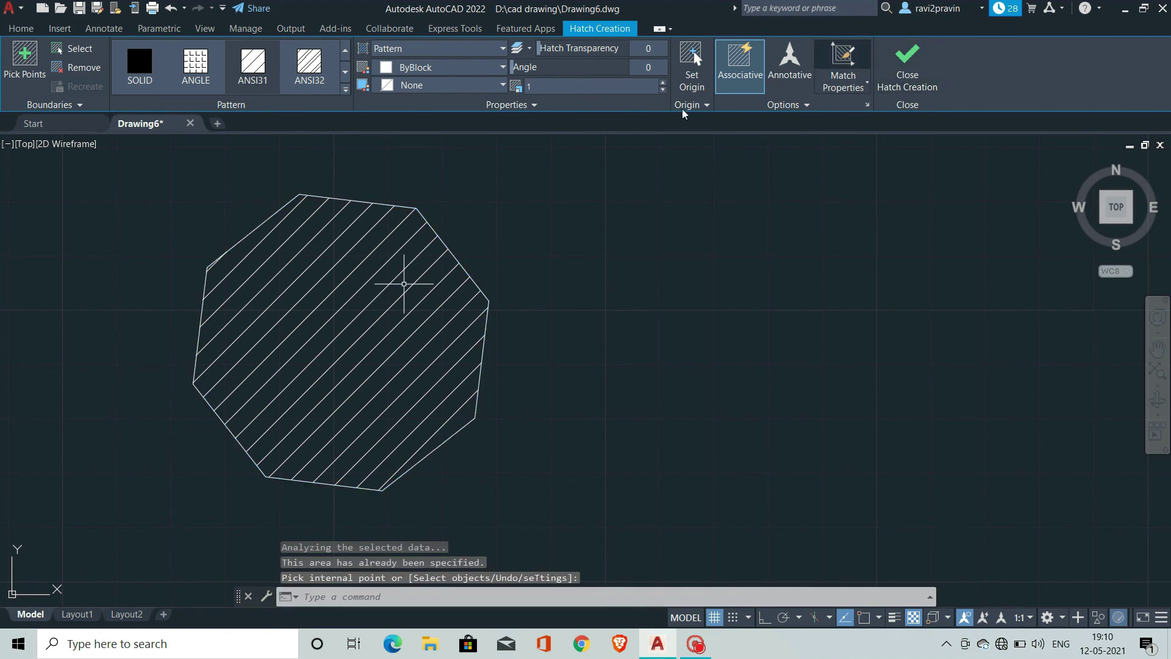
key("Return")
scroll(244, 293, "down", 5)
scroll(92, 342, "down", 3)
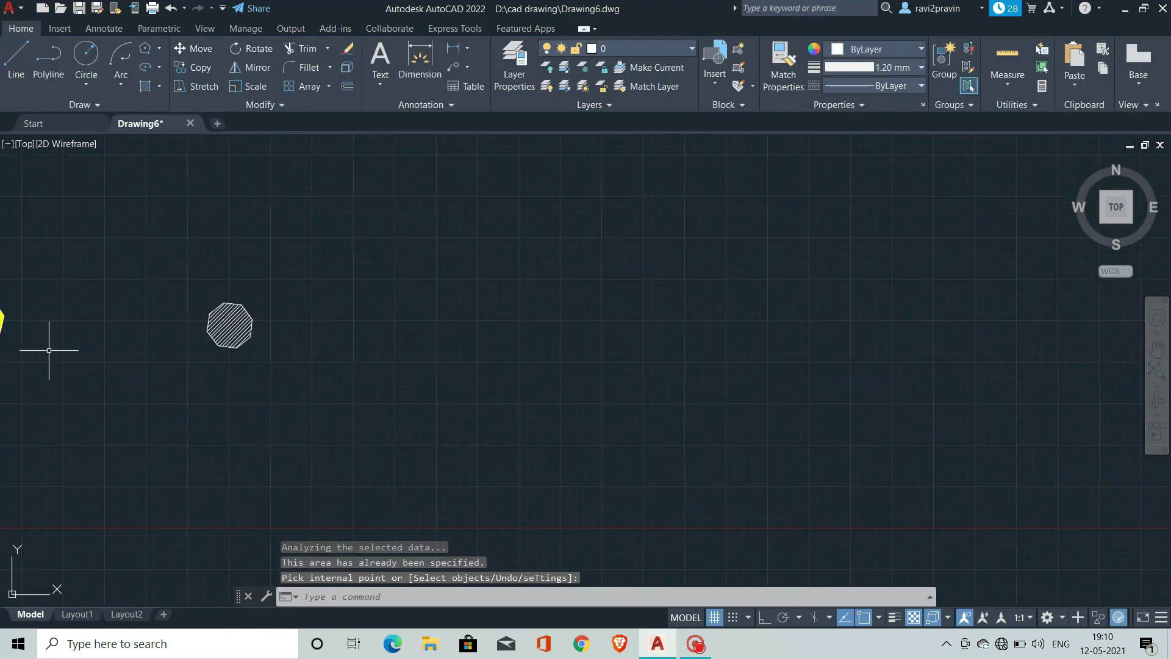
middle_click_drag(49, 350, 369, 279)
middle_click_drag(157, 189, 393, 230)
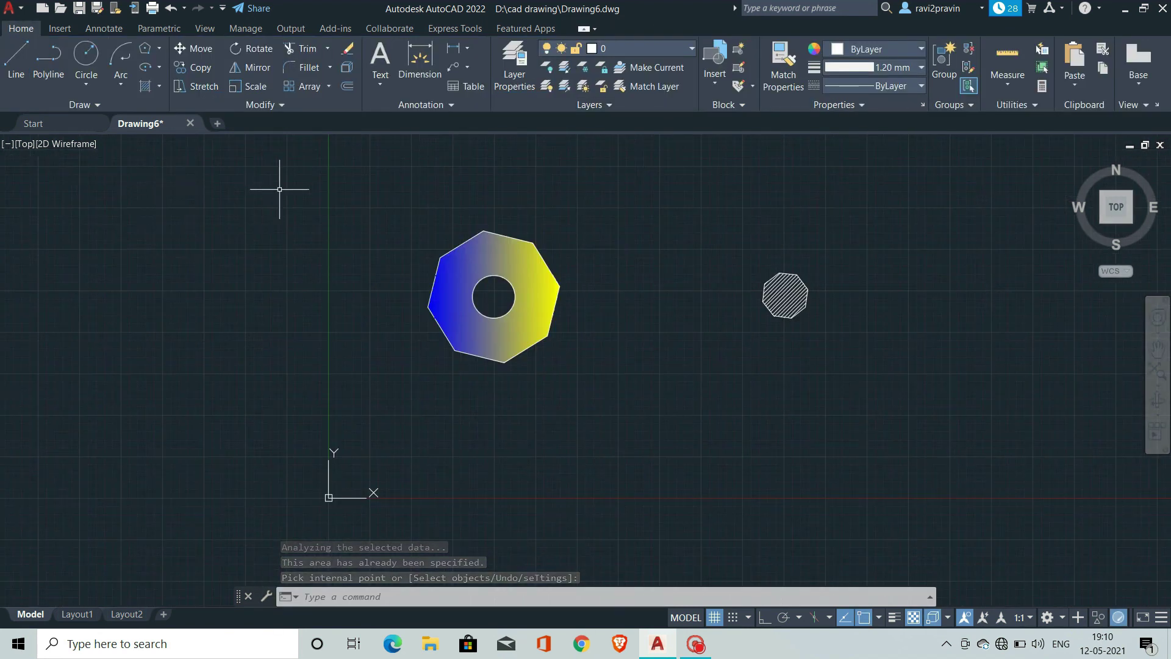
scroll(238, 235, "down", 2)
scroll(615, 160, "up", 2)
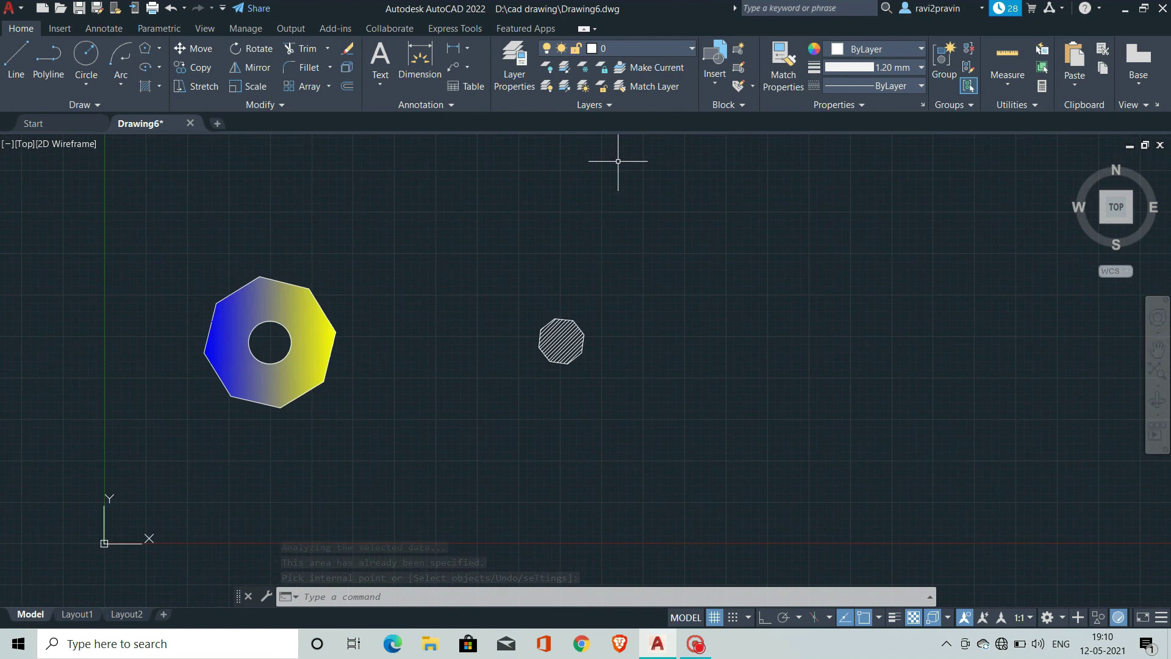
Step: Erase the small hatched octagon and the circle using a window selection
left_click(161, 87)
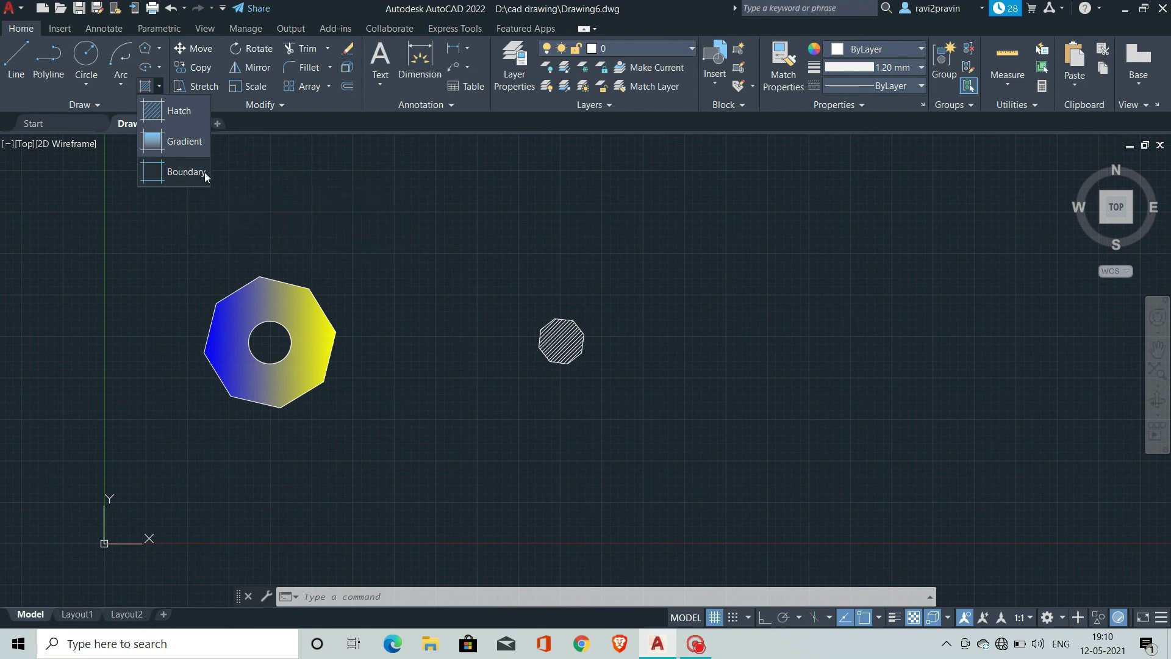
left_click(160, 84)
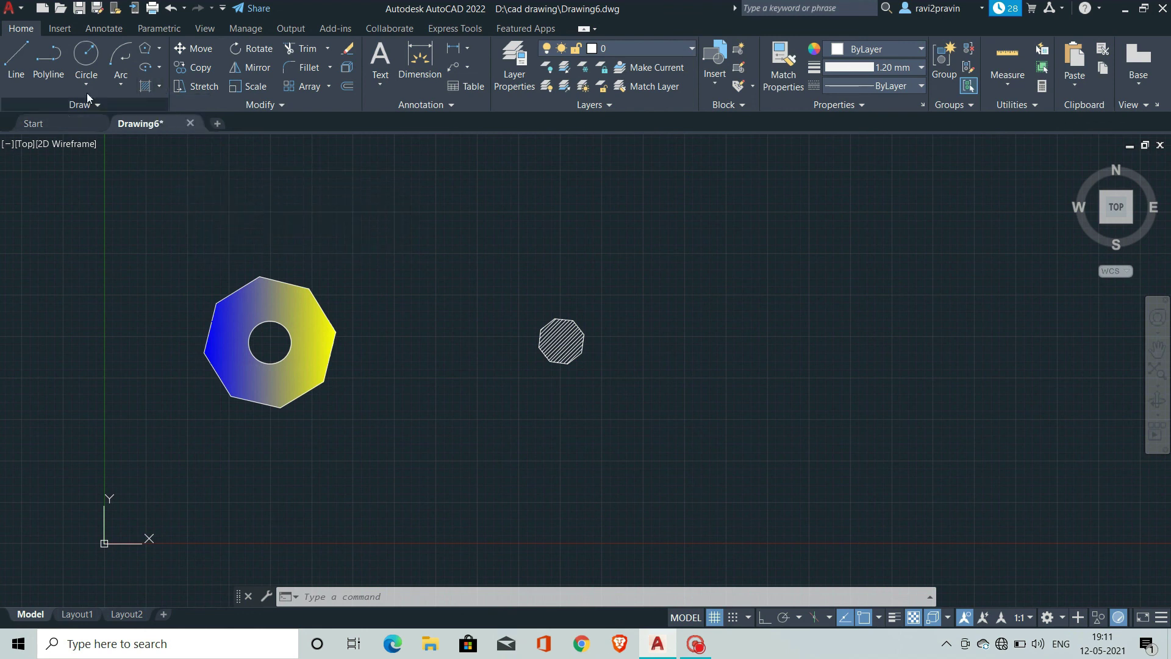
left_click(108, 100)
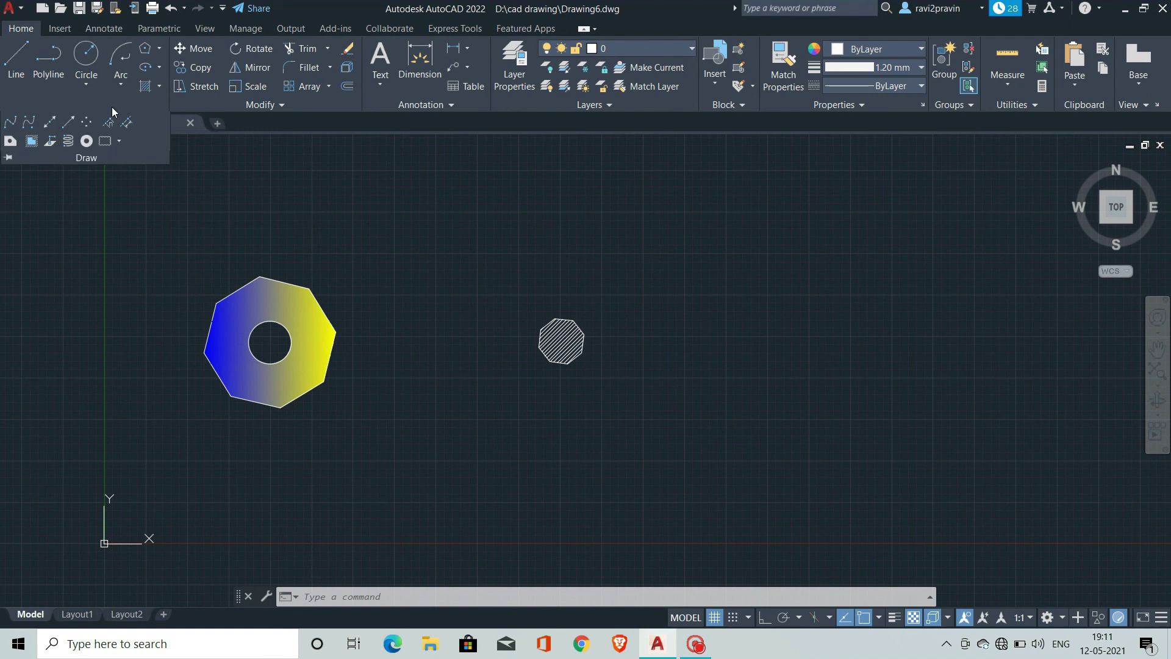
left_click(239, 193)
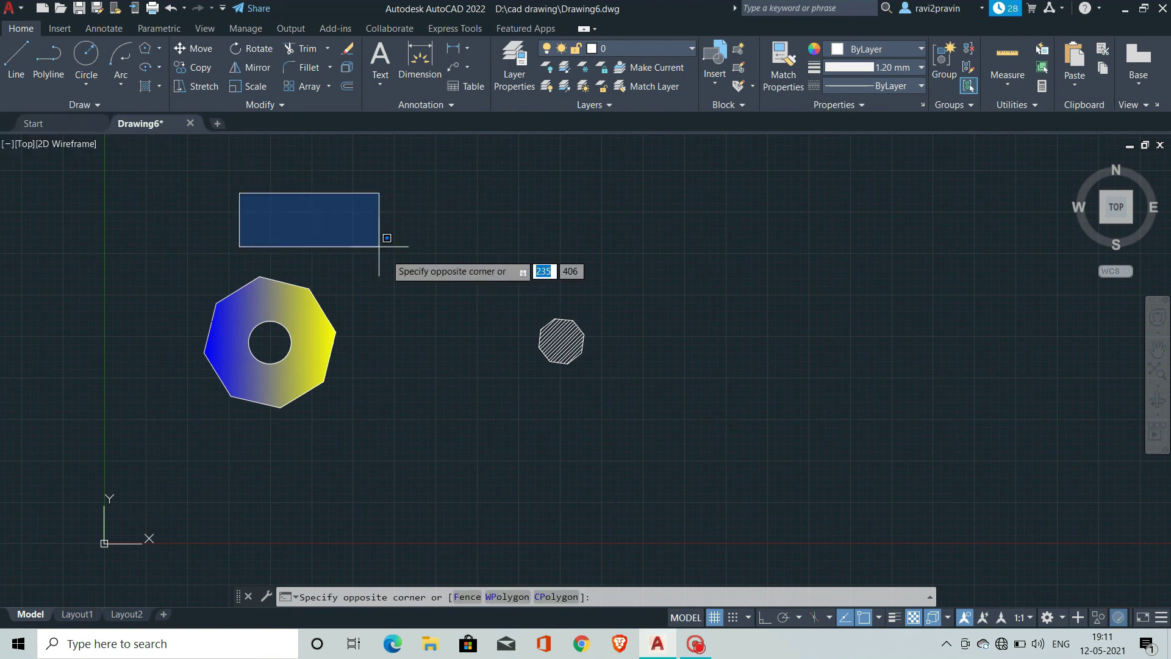
left_click(607, 421)
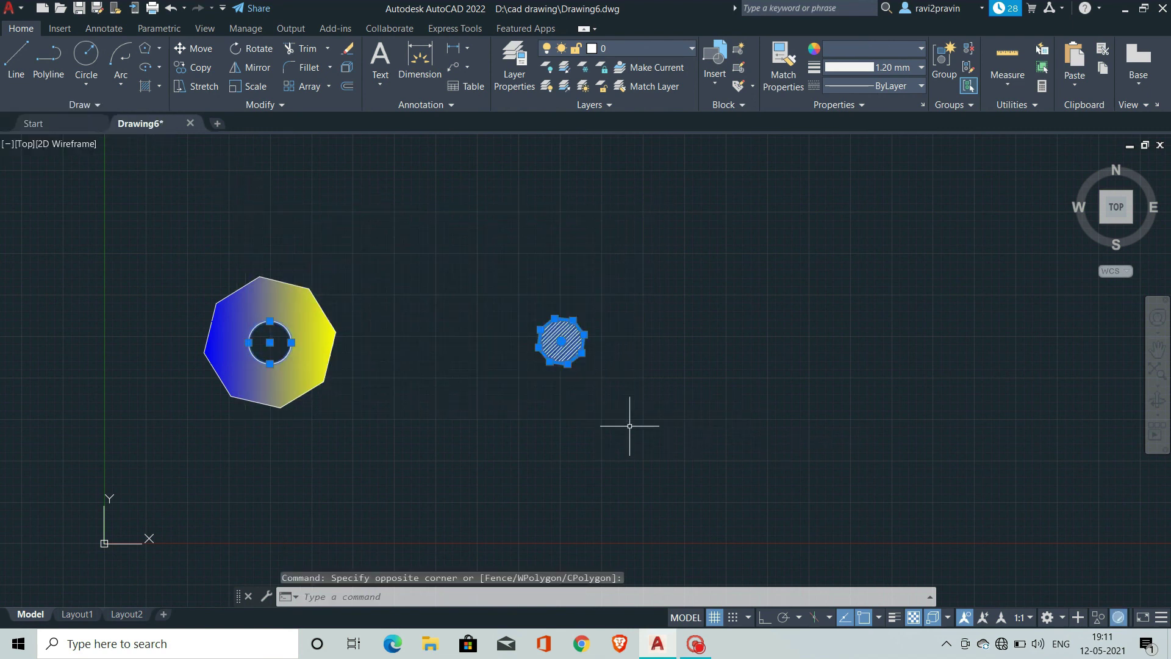
key("Delete")
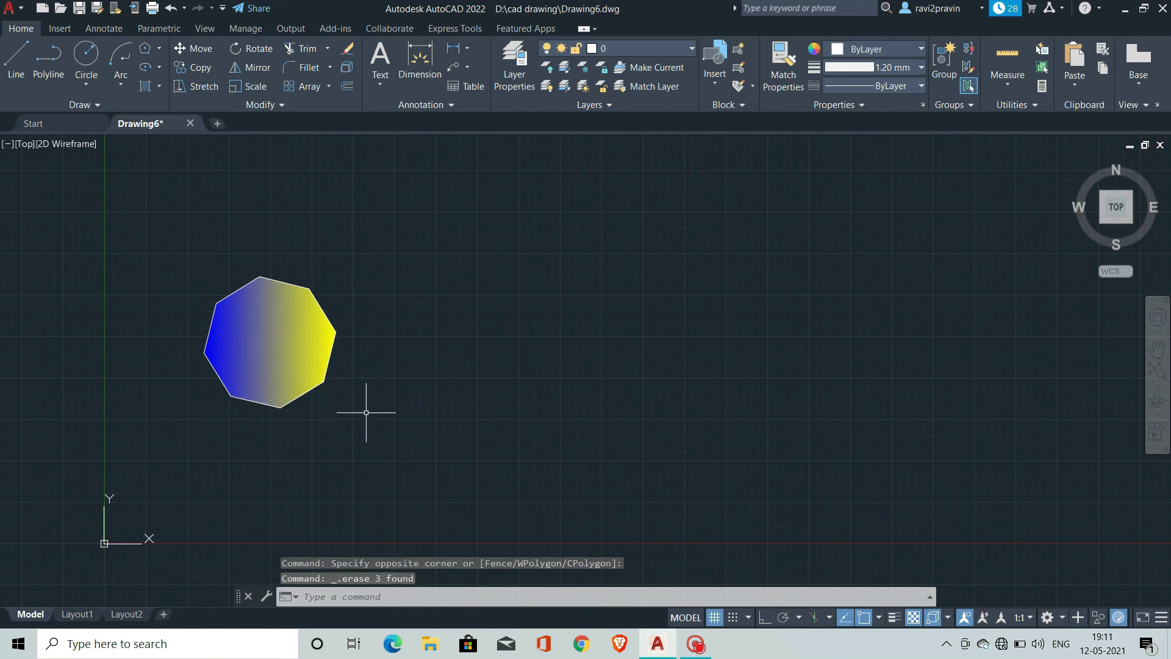
Step: Erase the gradient-filled octagon along with its fill
left_click(370, 424)
left_click(280, 352)
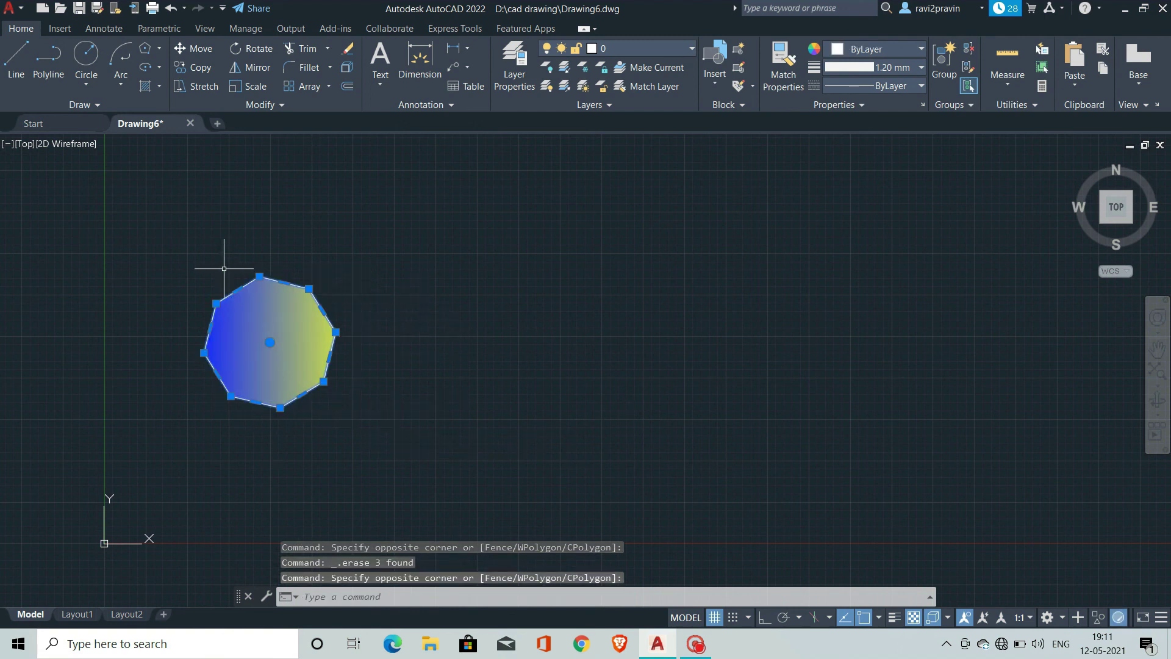
key("Delete")
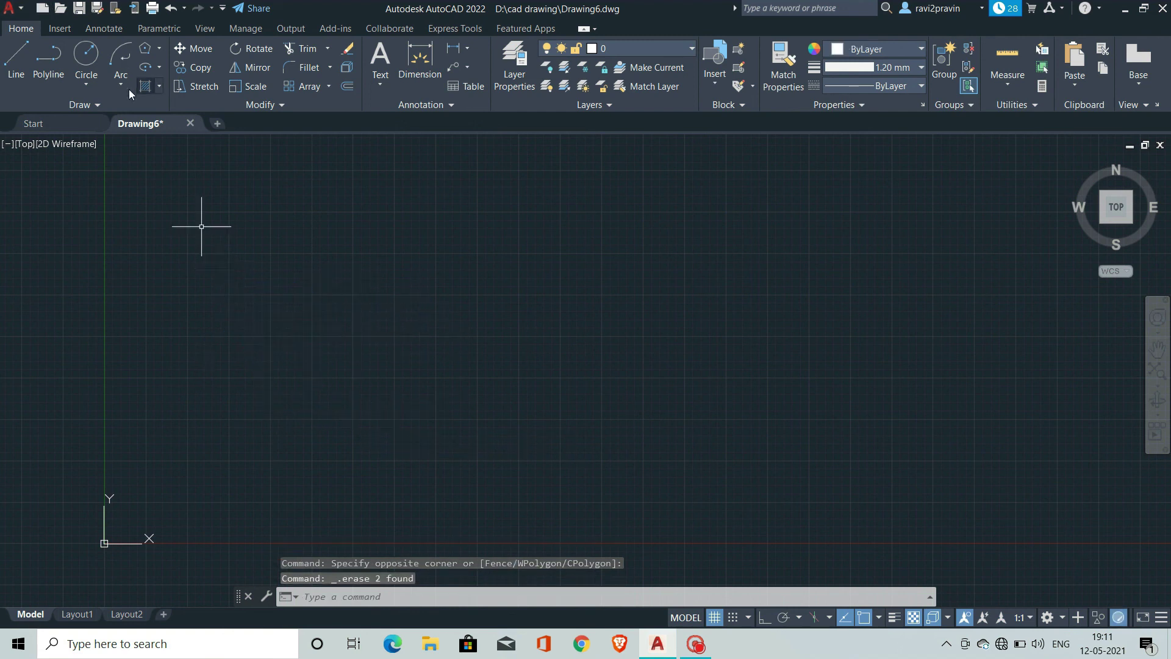
left_click(101, 106)
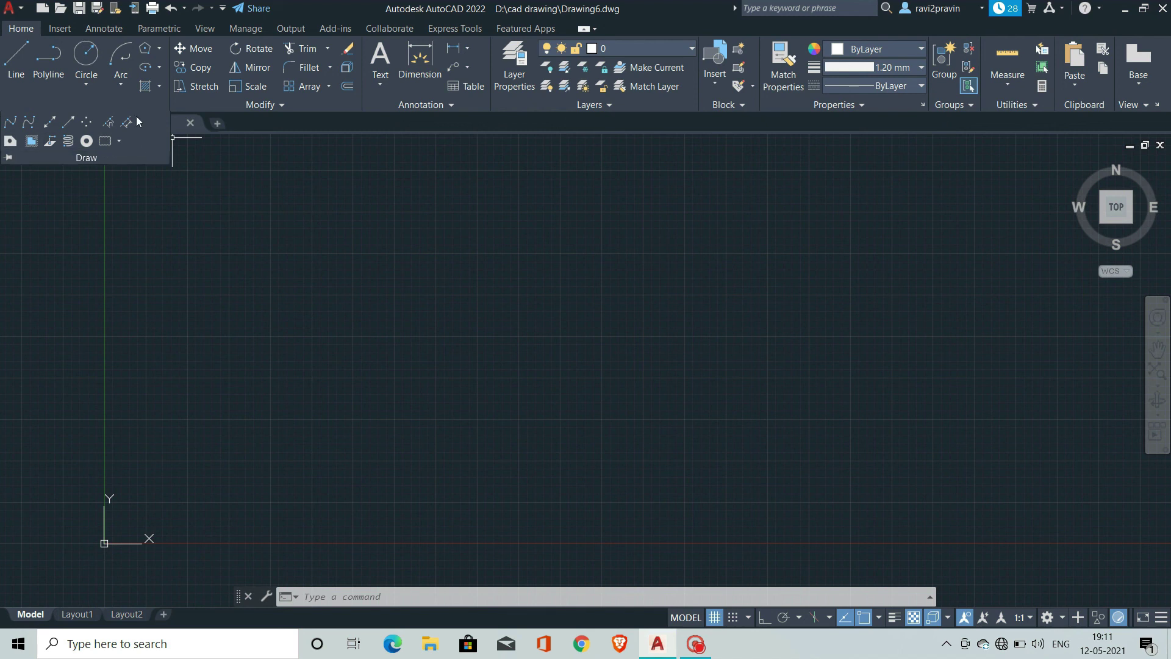
left_click(204, 170)
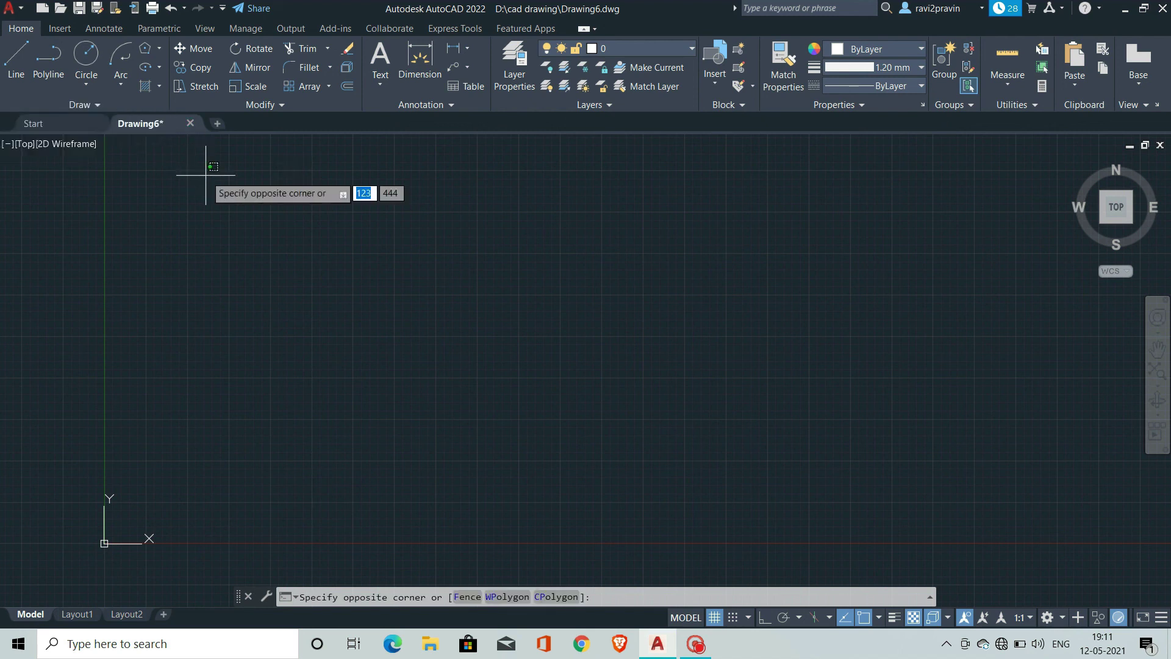
left_click(177, 136)
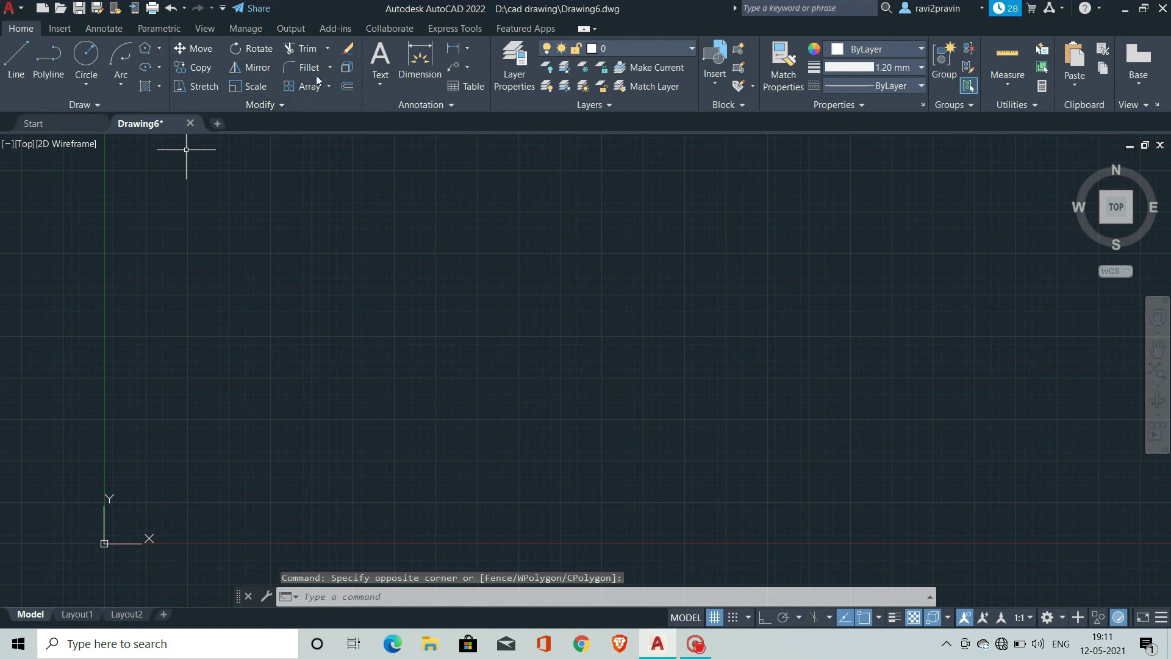
left_click(288, 108)
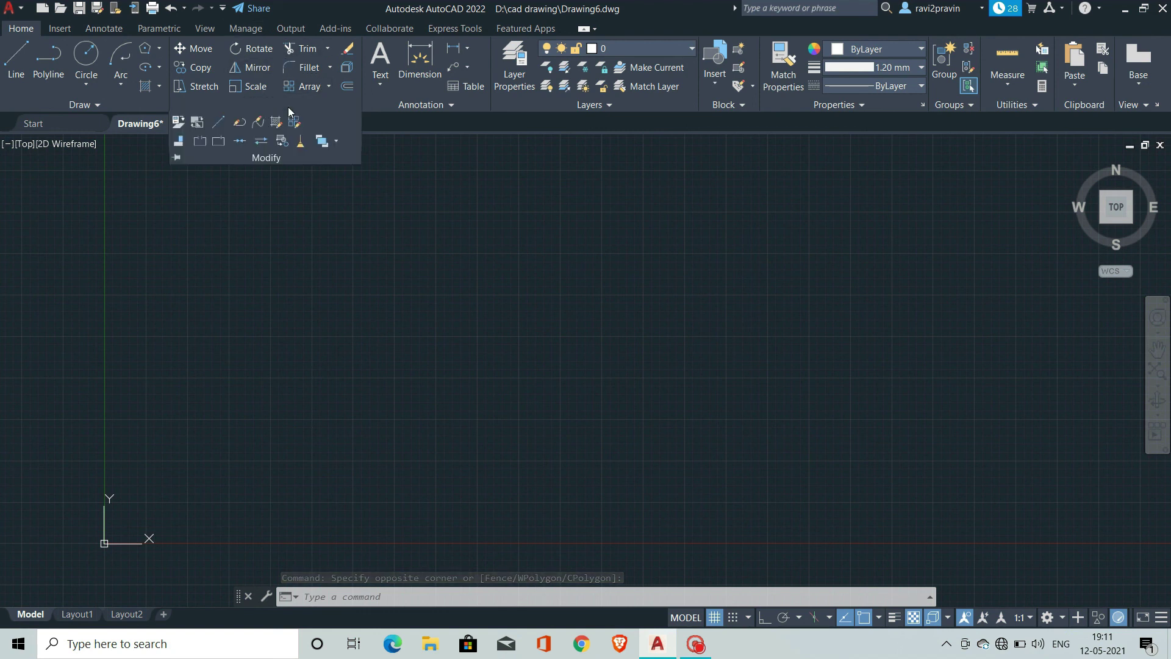
left_click(239, 268)
left_click(323, 253)
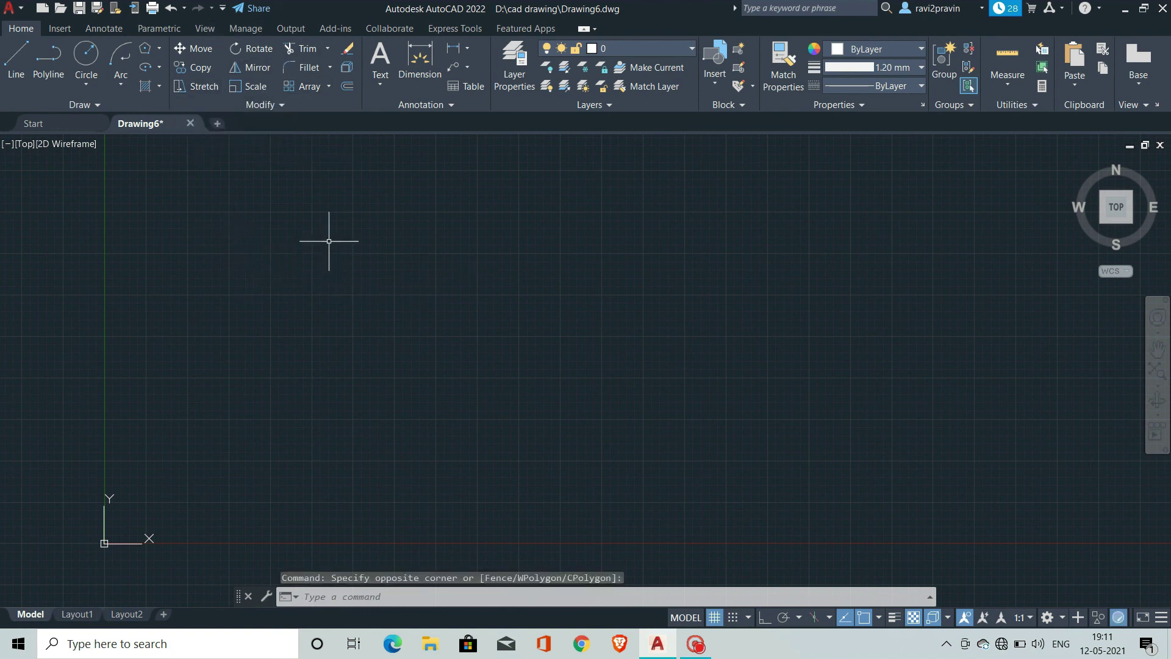